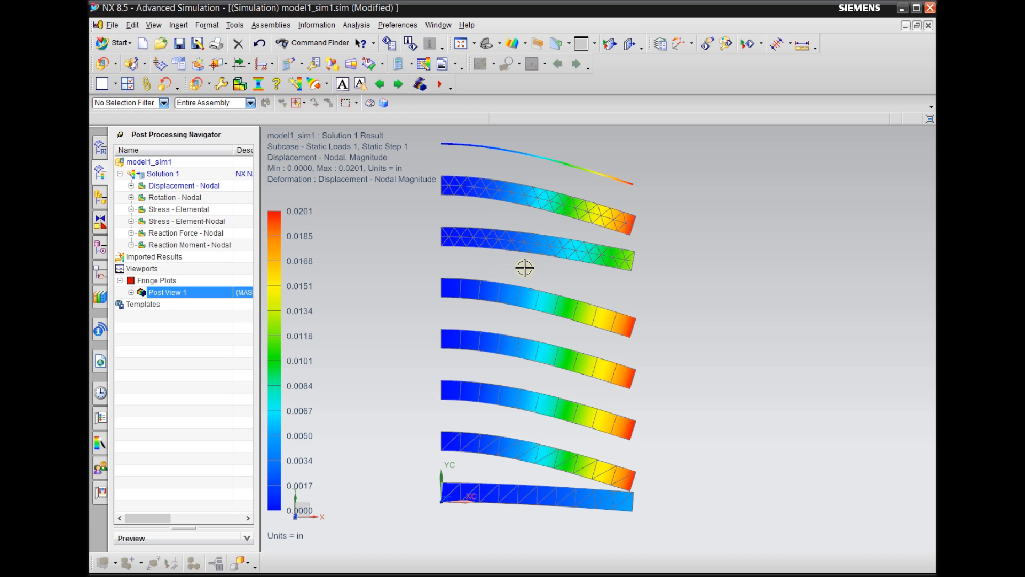
pyautogui.moveTo(525, 269)
pyautogui.mouseDown(button='middle')
pyautogui.moveTo(527, 260)
pyautogui.moveTo(523, 269)
pyautogui.moveTo(540, 274)
pyautogui.moveTo(536, 291)
pyautogui.moveTo(533, 258)
pyautogui.mouseUp(button='middle')
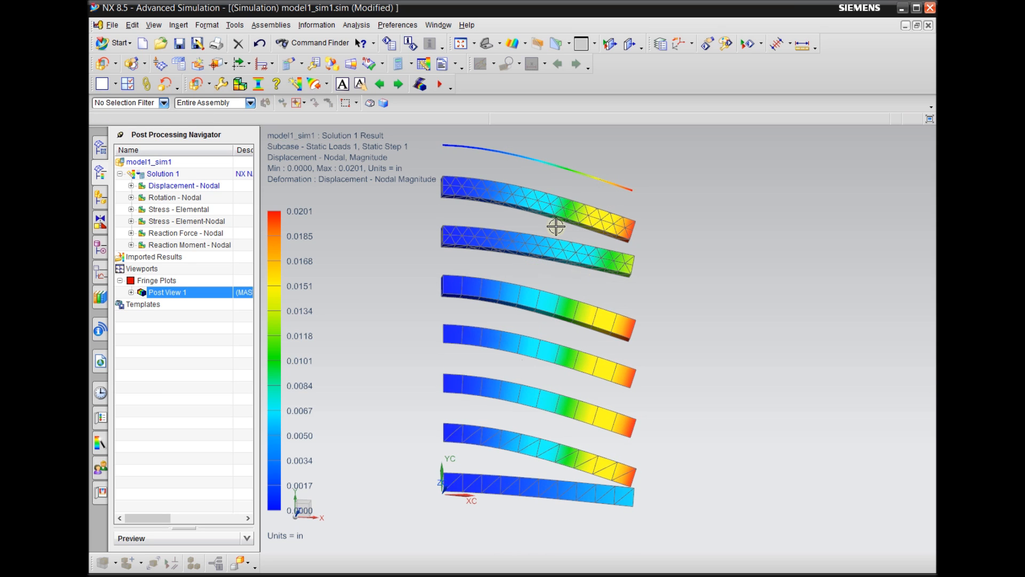
pyautogui.moveTo(547, 218)
pyautogui.mouseDown(button='middle')
pyautogui.moveTo(535, 220)
pyautogui.moveTo(540, 232)
pyautogui.mouseUp(button='middle')
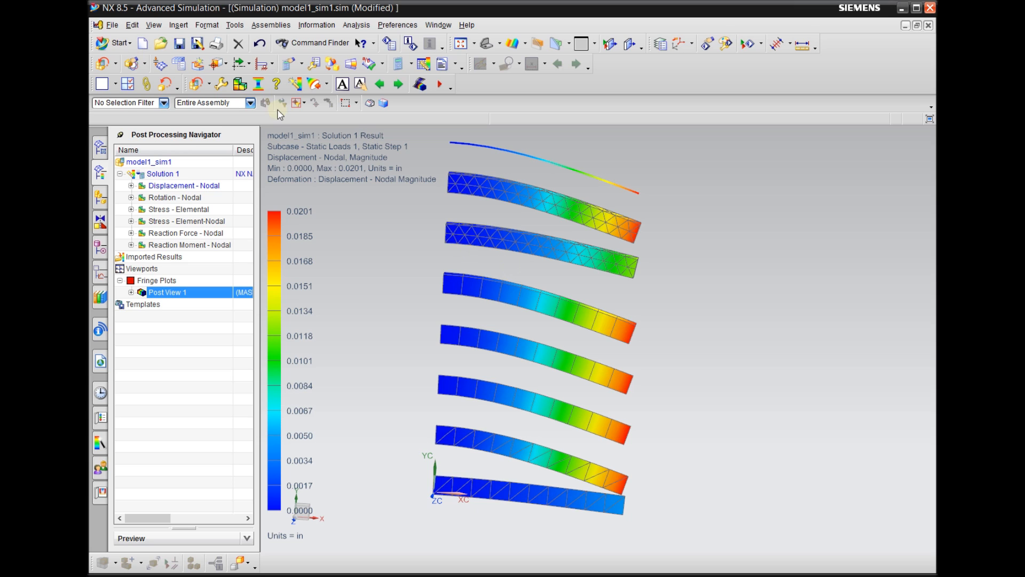
pyautogui.moveTo(402, 290)
pyautogui.mouseDown(button='middle')
pyautogui.moveTo(415, 305)
pyautogui.moveTo(403, 283)
pyautogui.mouseUp(button='middle')
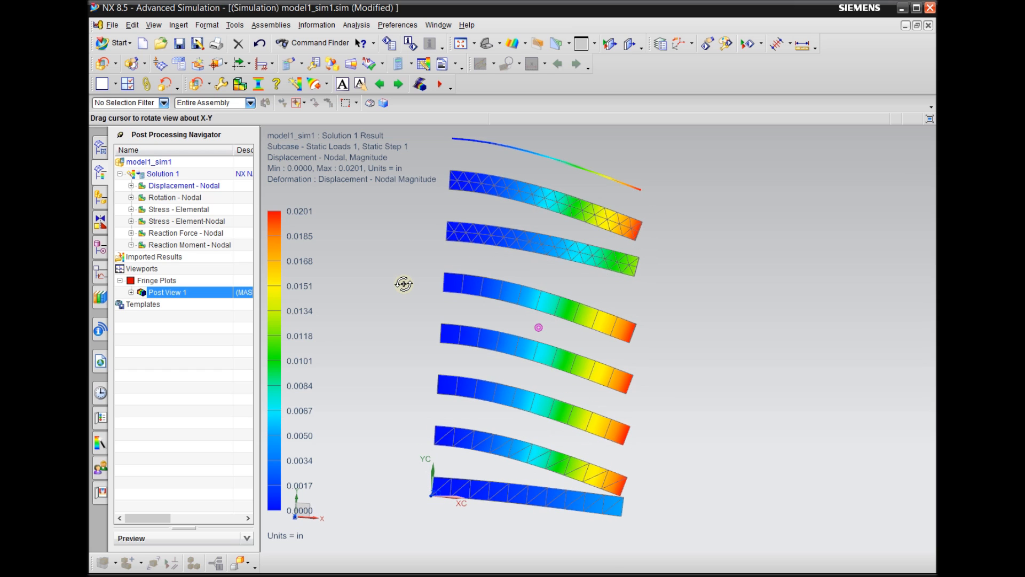
# Create a new inch-unit Model part named hw5 in D:\UGII\13 Summer\HW5\ and show its model history
pyautogui.click(142, 44)
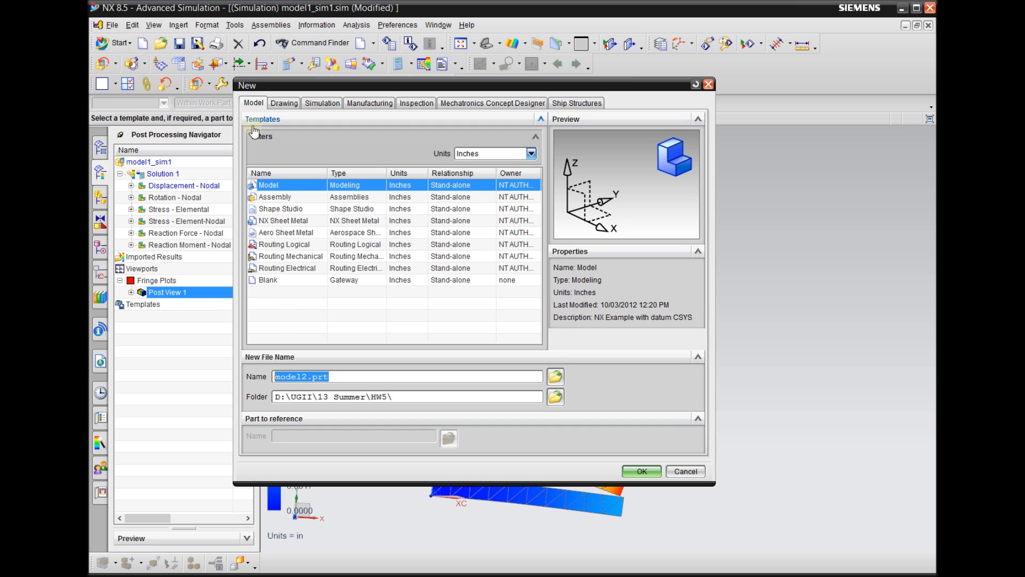
pyautogui.click(488, 398)
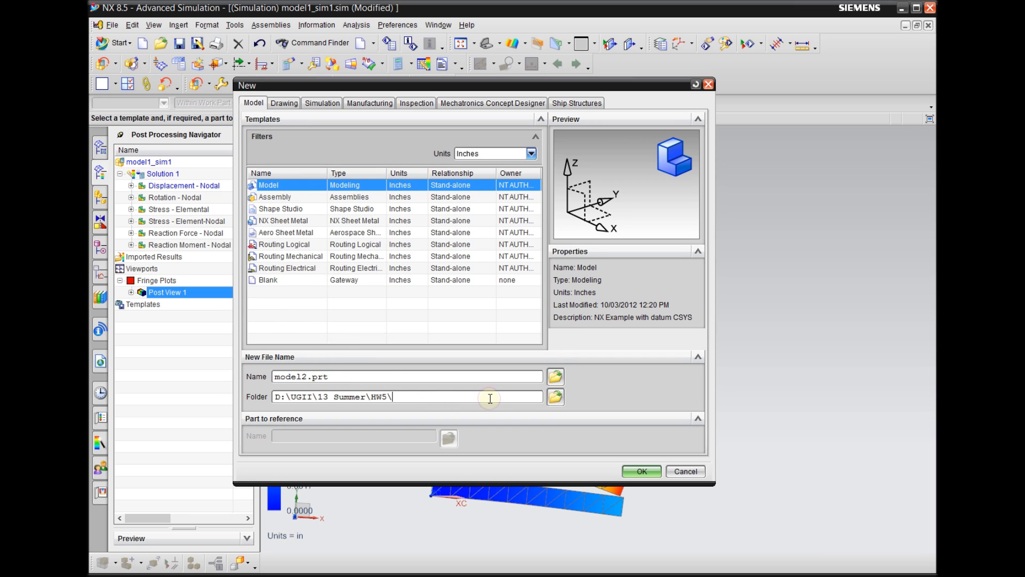
pyautogui.doubleClick(298, 377)
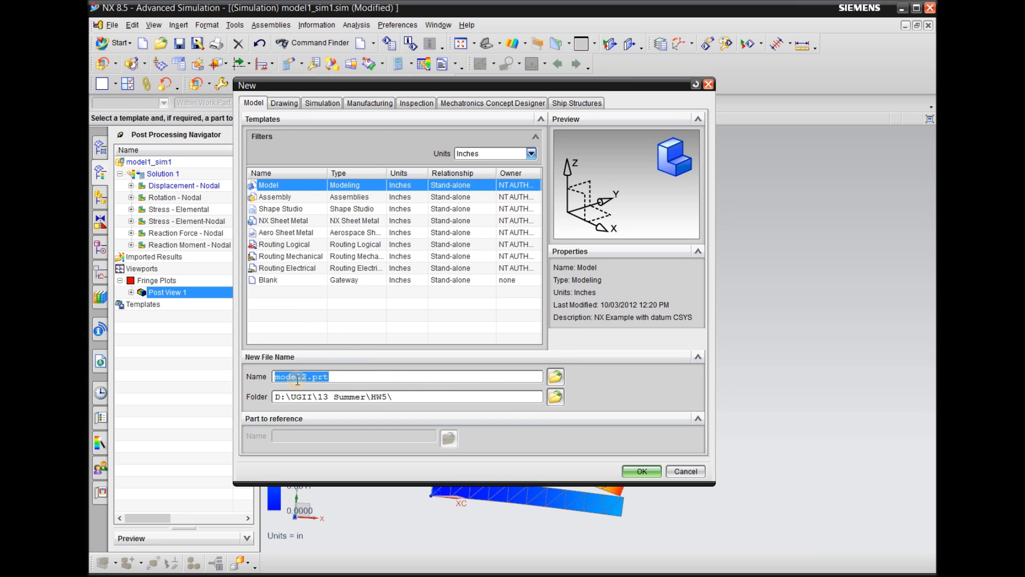
pyautogui.write('hw5')
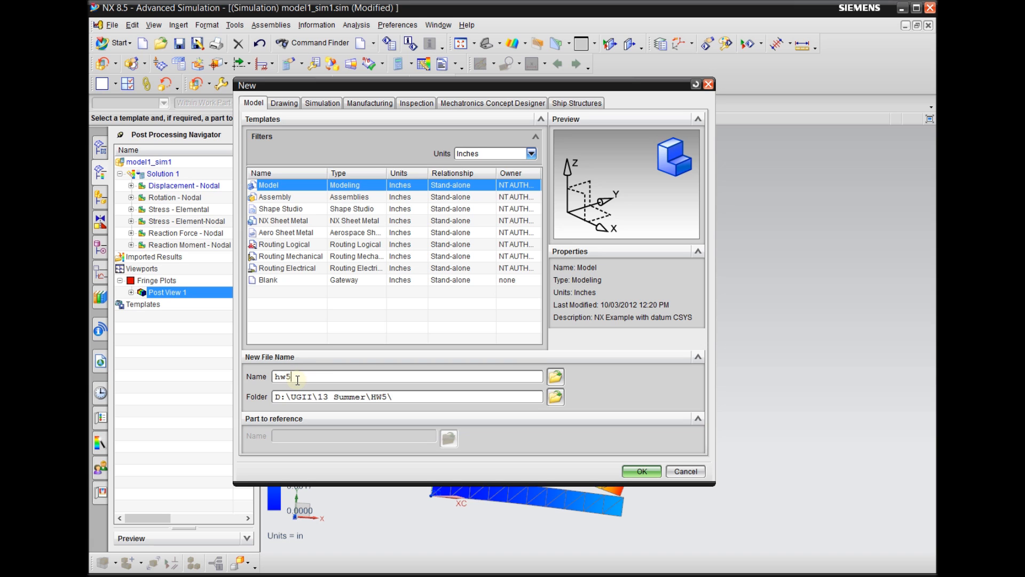
pyautogui.press('Return')
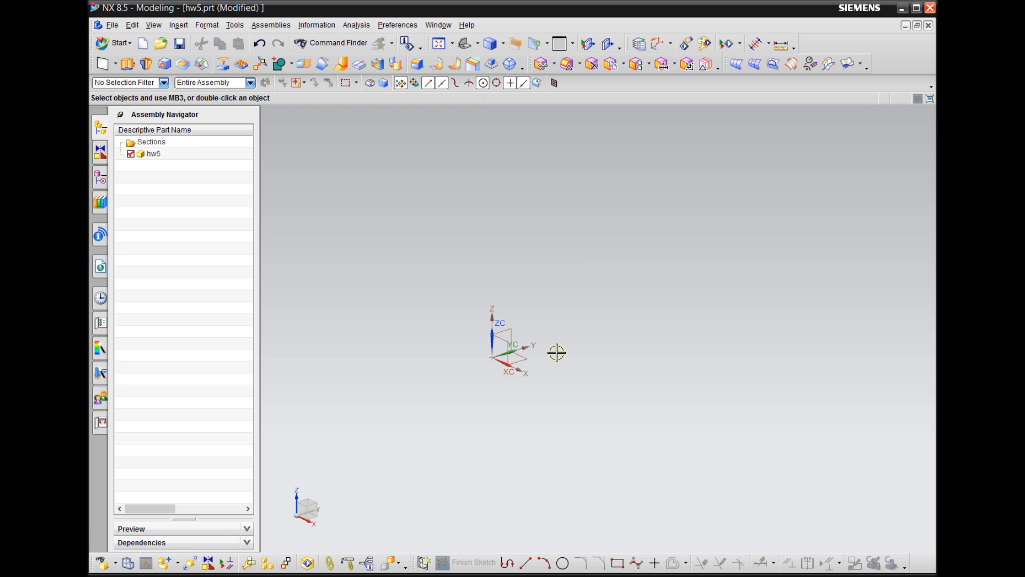
pyautogui.click(102, 179)
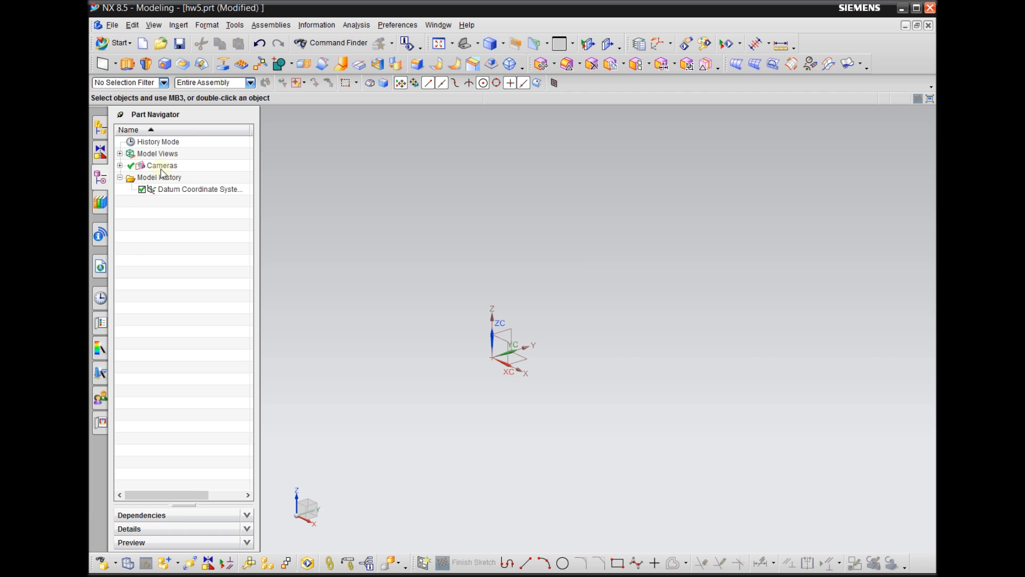
# Create a block 30 in long, 3 in wide and 2 in high with its origin at 0, 0, 0
pyautogui.click(176, 28)
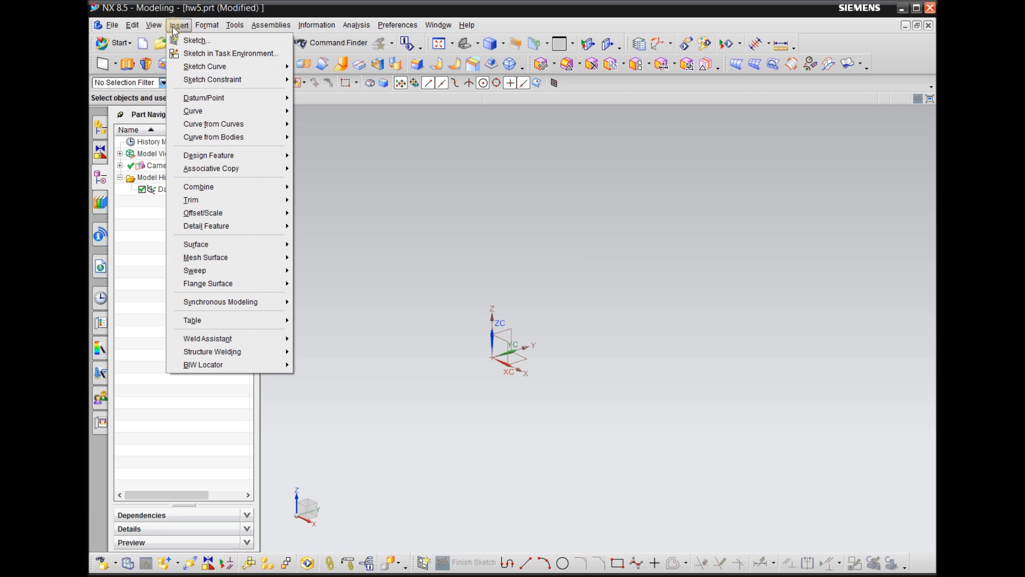
pyautogui.moveTo(265, 155)
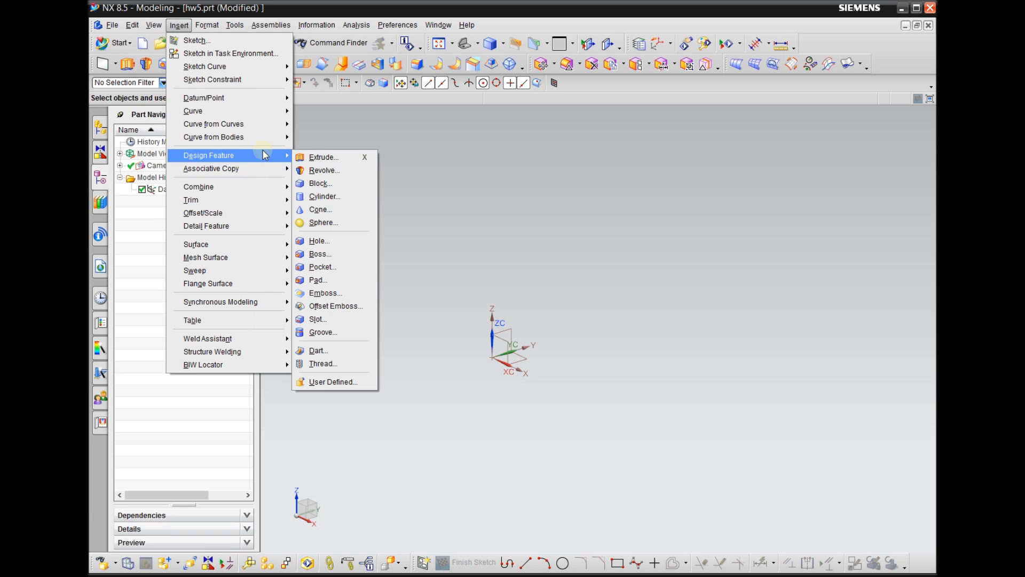
pyautogui.click(332, 183)
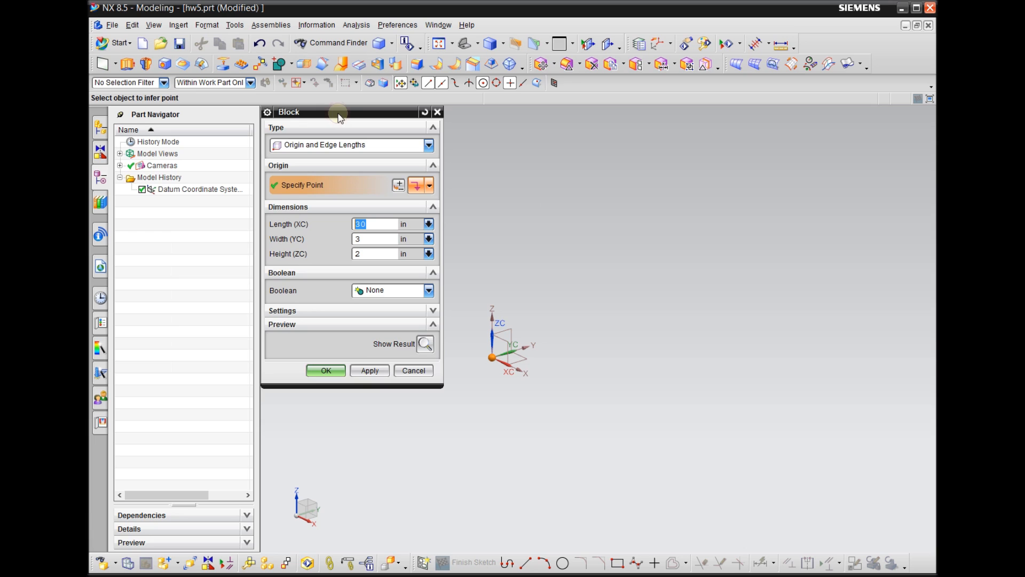
pyautogui.click(369, 223)
pyautogui.moveTo(379, 223); pyautogui.dragTo(350, 224)
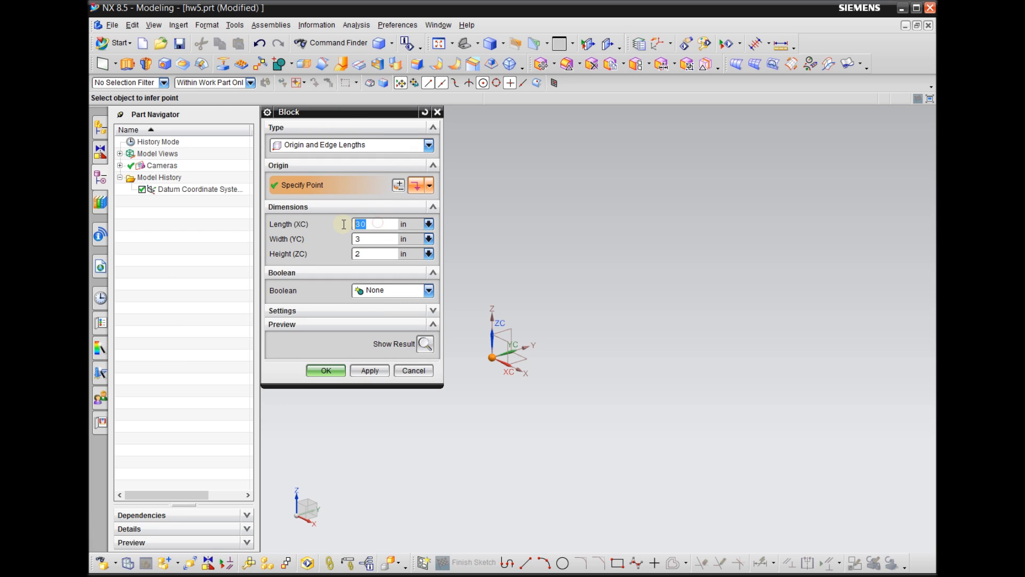
pyautogui.click(366, 238)
pyautogui.click(363, 253)
pyautogui.click(399, 186)
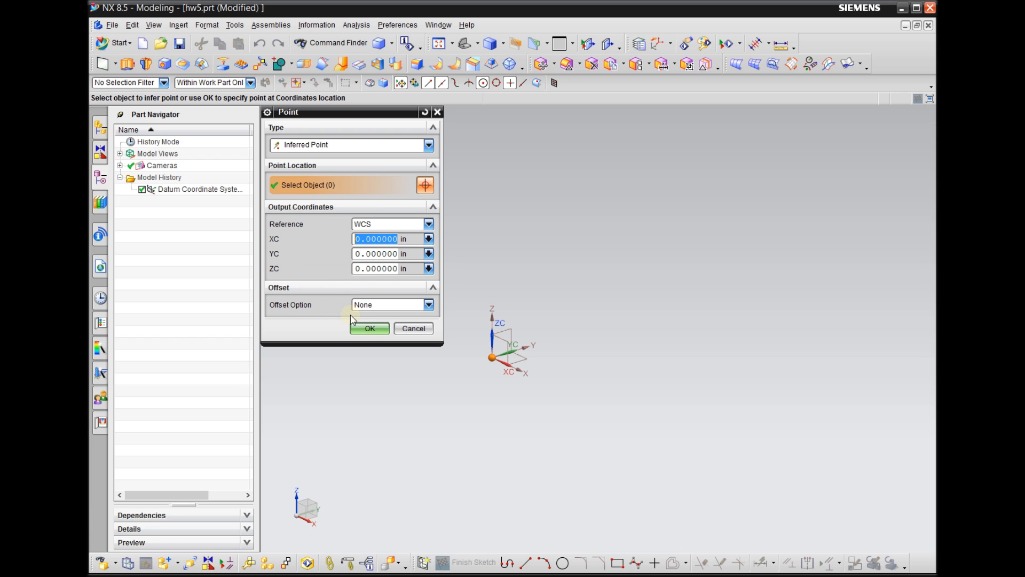
pyautogui.click(366, 238)
pyautogui.scroll(2, 473, 371)
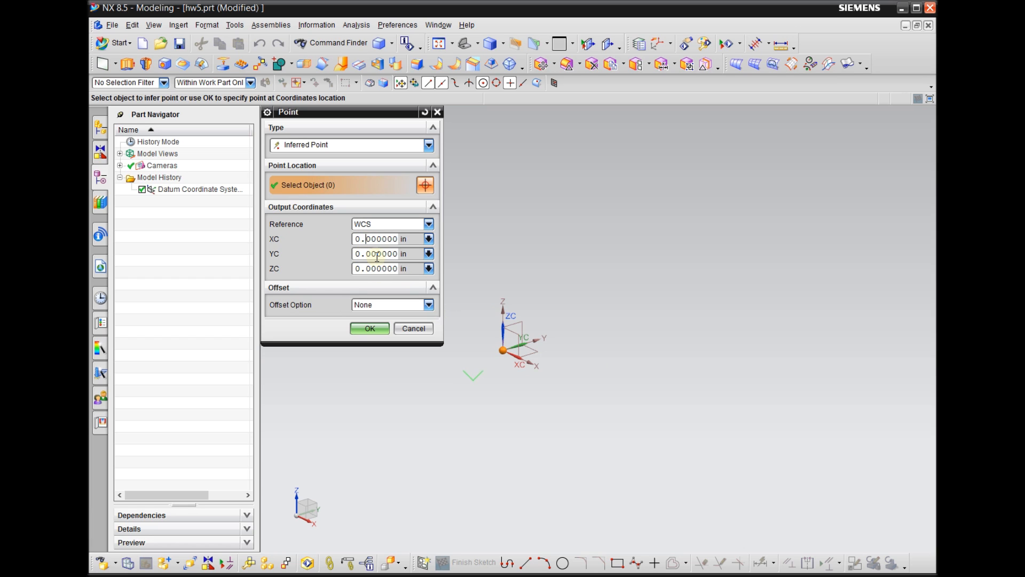
pyautogui.click(375, 330)
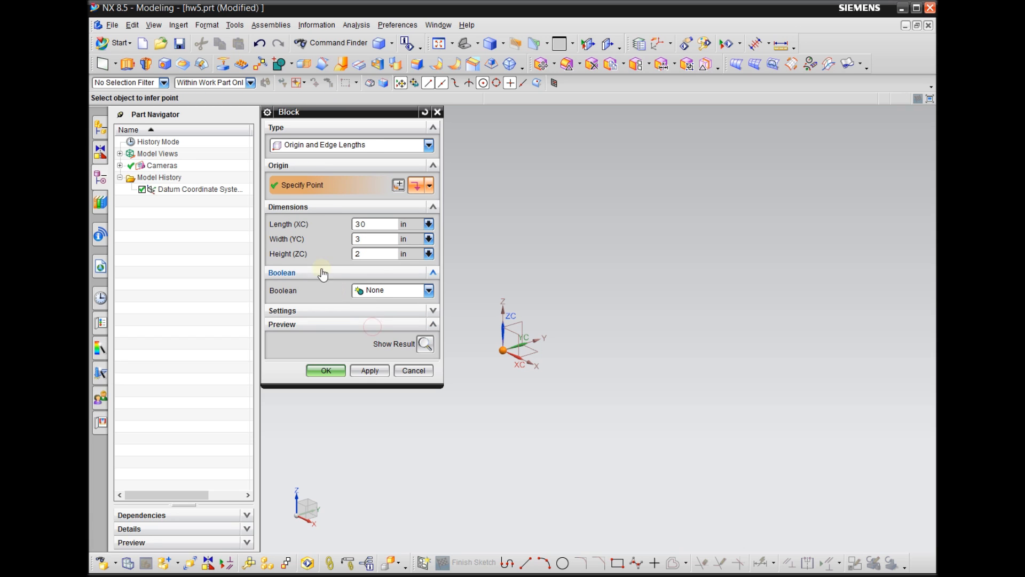
pyautogui.click(378, 371)
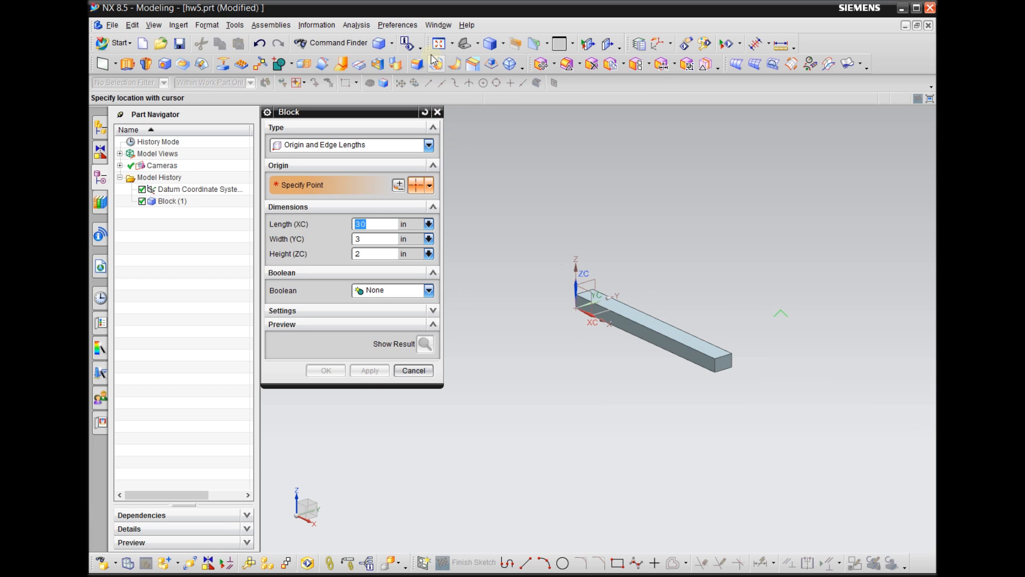
# Add a second 30 × 3 × 2 in block with its origin at X 0, Y 8, Z 0
pyautogui.scroll(4, 535, 255)
pyautogui.scroll(-5, 687, 298)
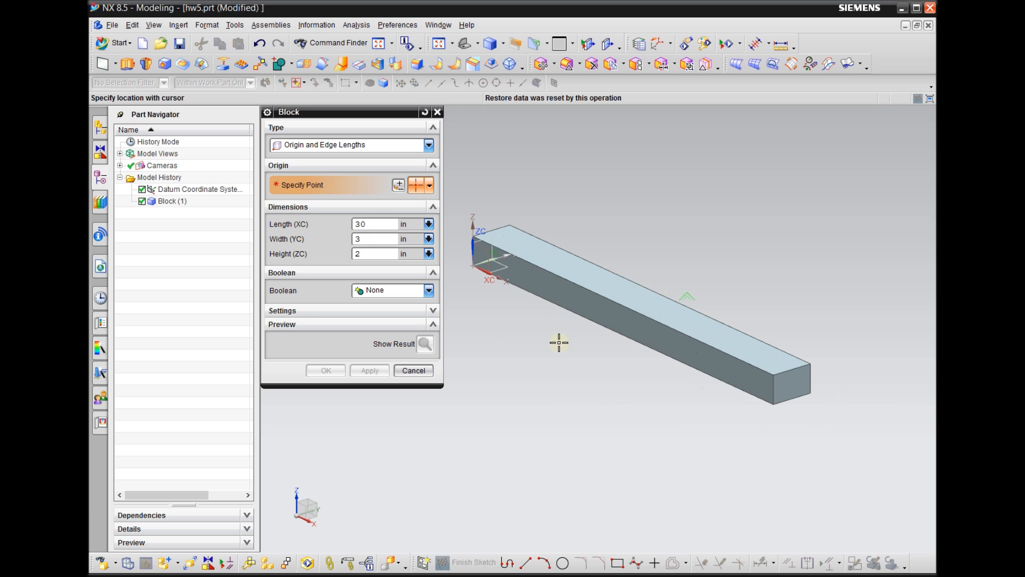
pyautogui.scroll(1, 530, 248)
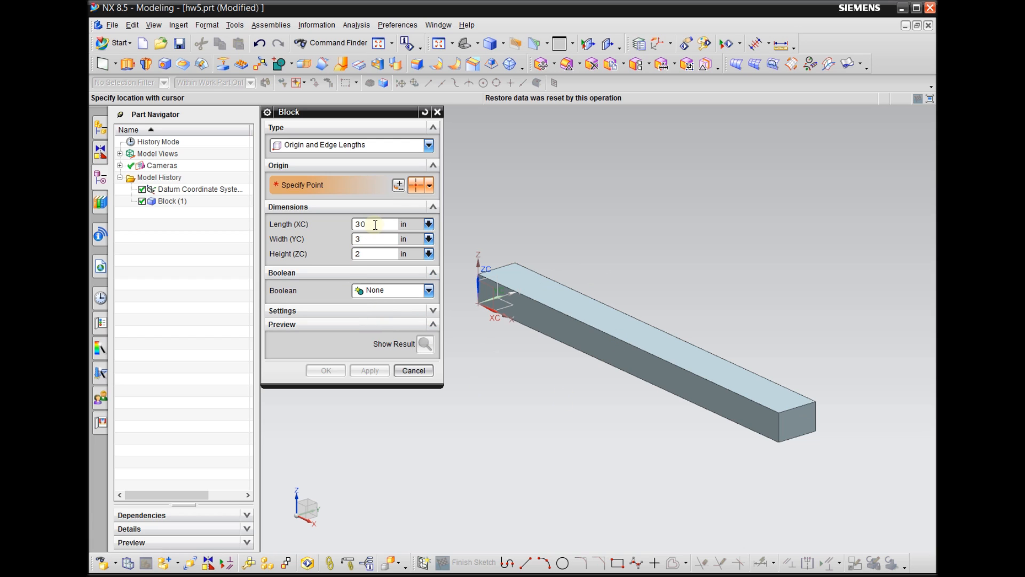
pyautogui.click(305, 188)
pyautogui.click(399, 183)
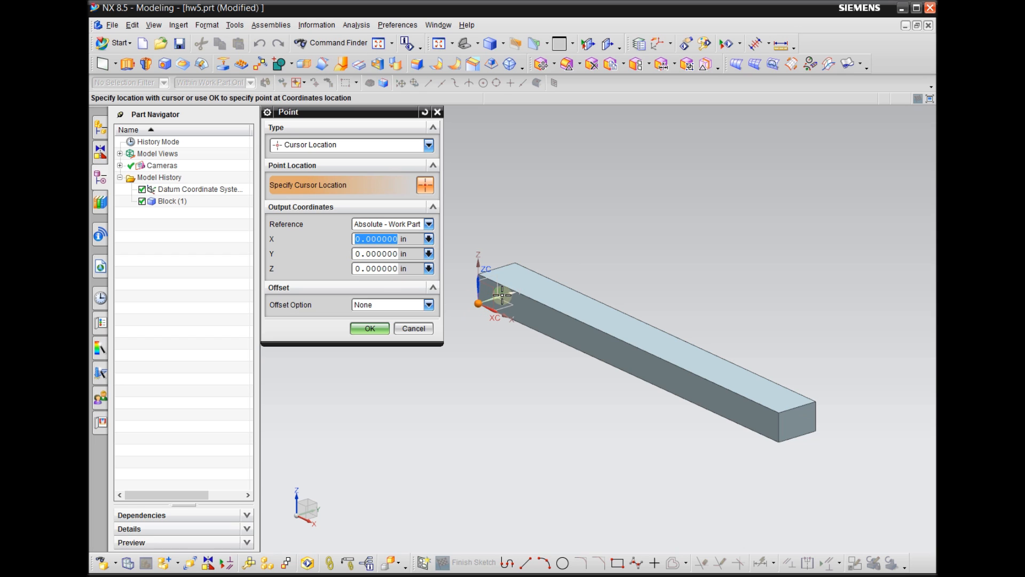
pyautogui.scroll(2, 475, 304)
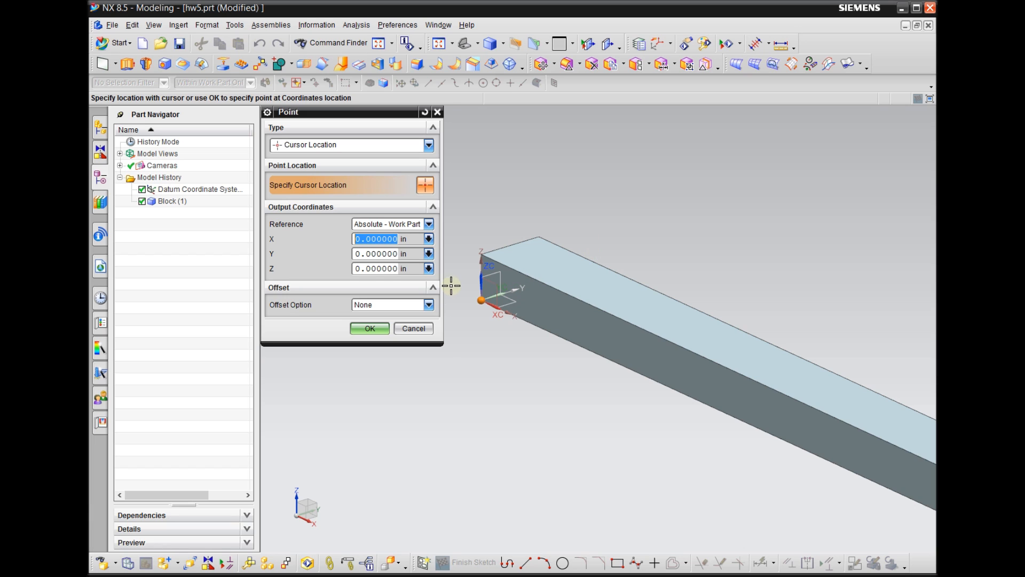
pyautogui.moveTo(358, 253); pyautogui.dragTo(332, 252)
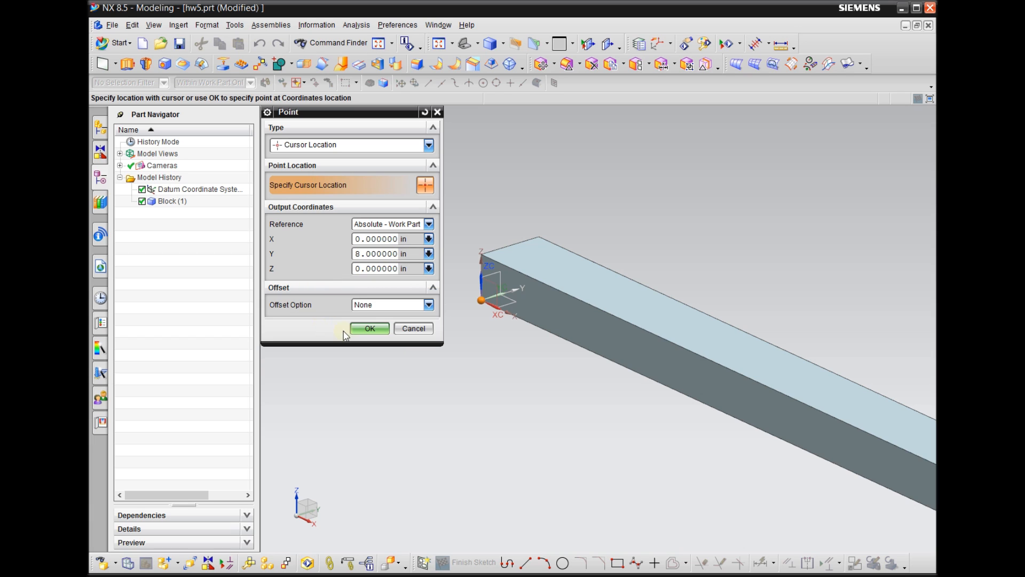
pyautogui.click(368, 329)
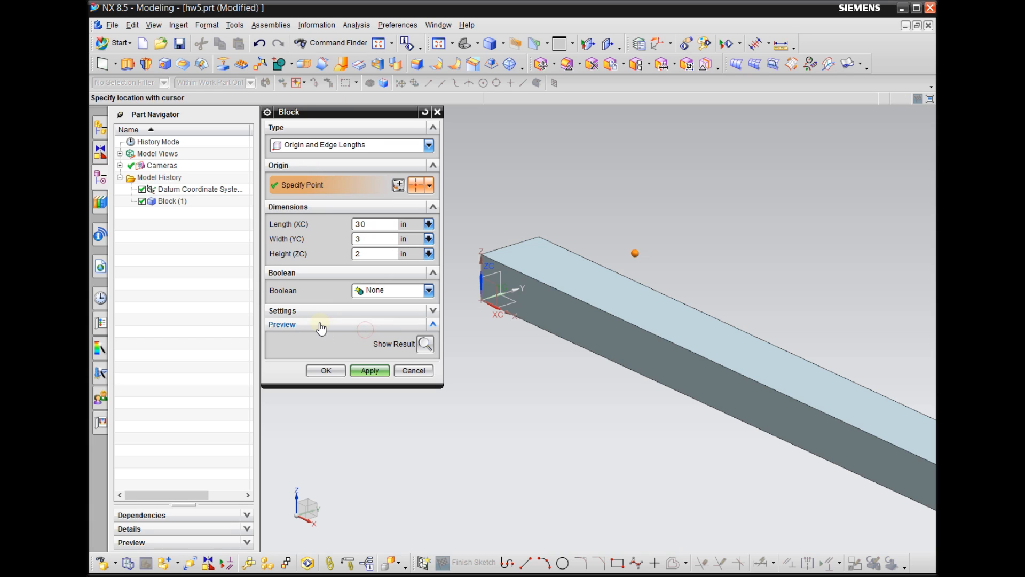
pyautogui.scroll(-3, 460, 354)
pyautogui.click(370, 370)
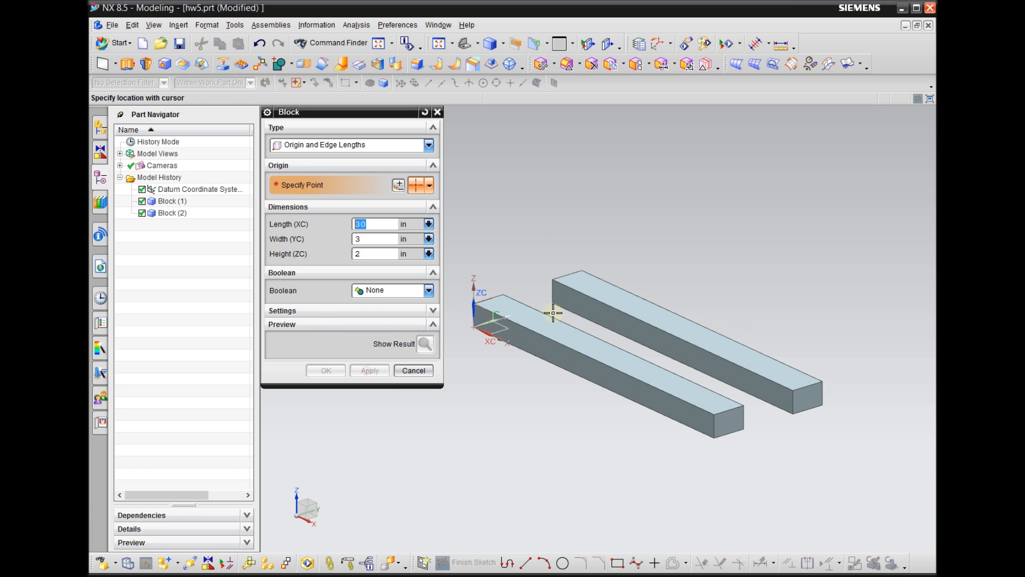
# Add a third 30 × 3 × 2 in block with its origin at X 0, Y 16, Z 0
pyautogui.scroll(-2, 503, 393)
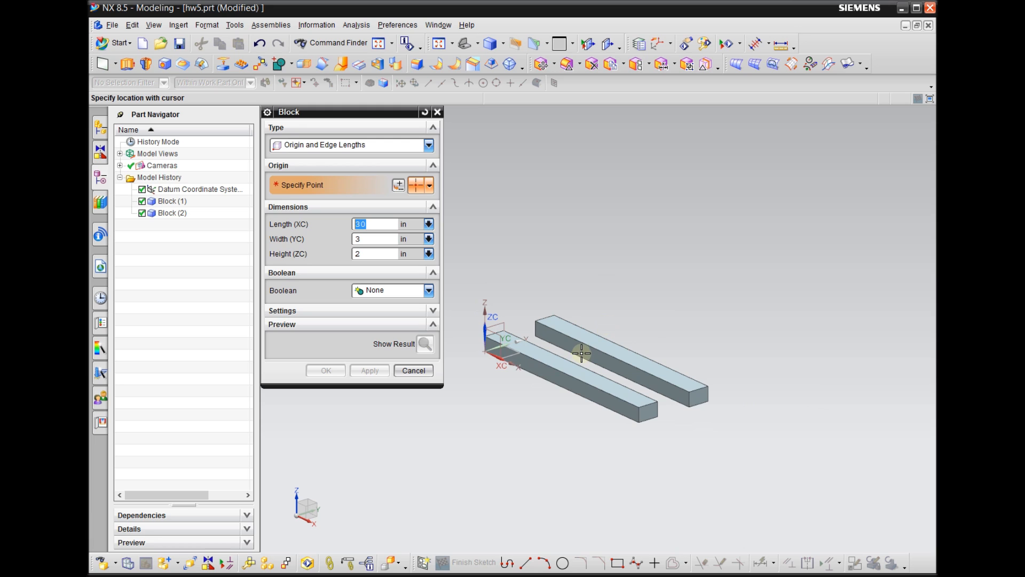
pyautogui.scroll(1, 579, 355)
pyautogui.scroll(2, 560, 357)
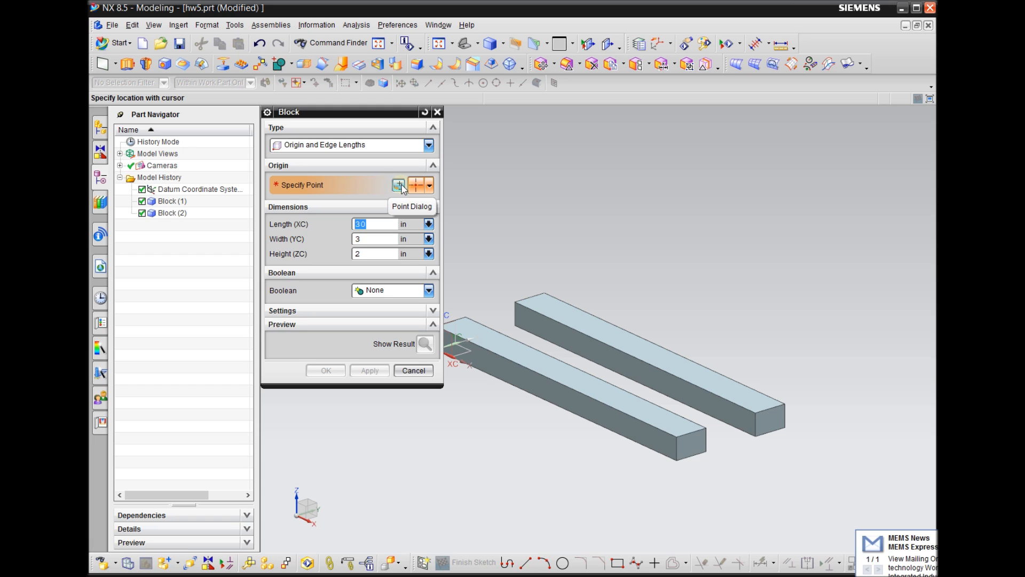
pyautogui.click(399, 190)
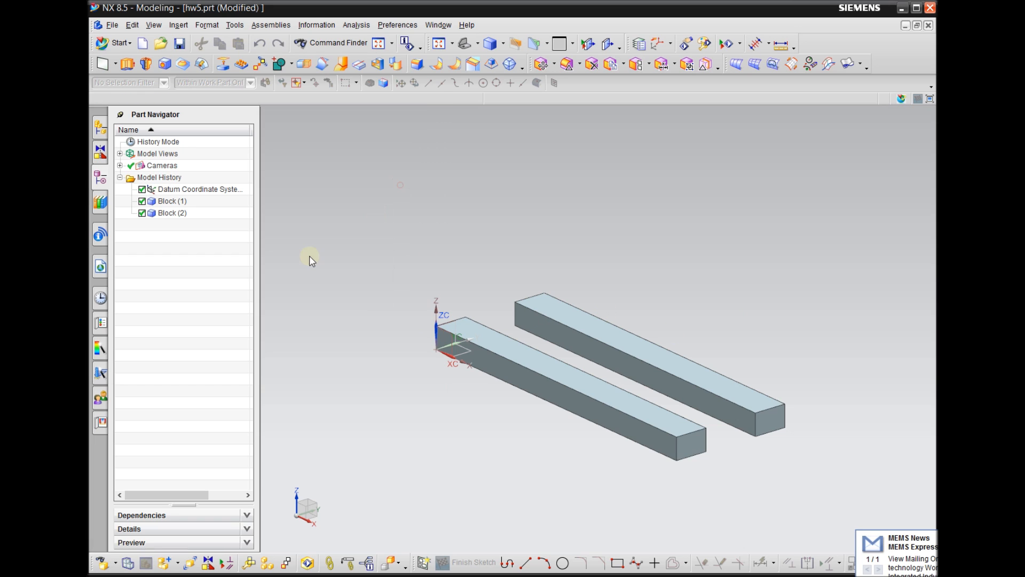
pyautogui.click(340, 254)
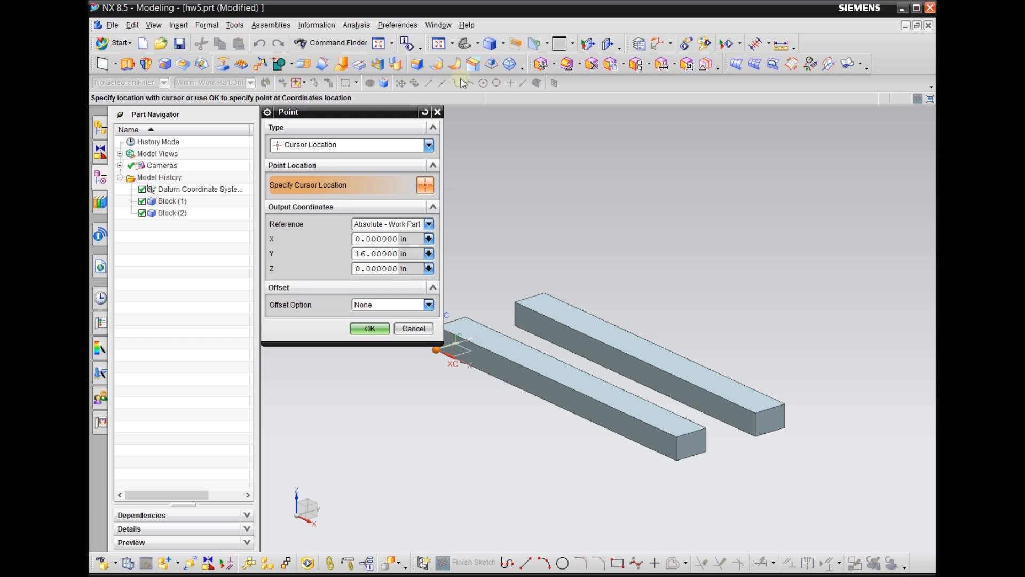
pyautogui.click(368, 328)
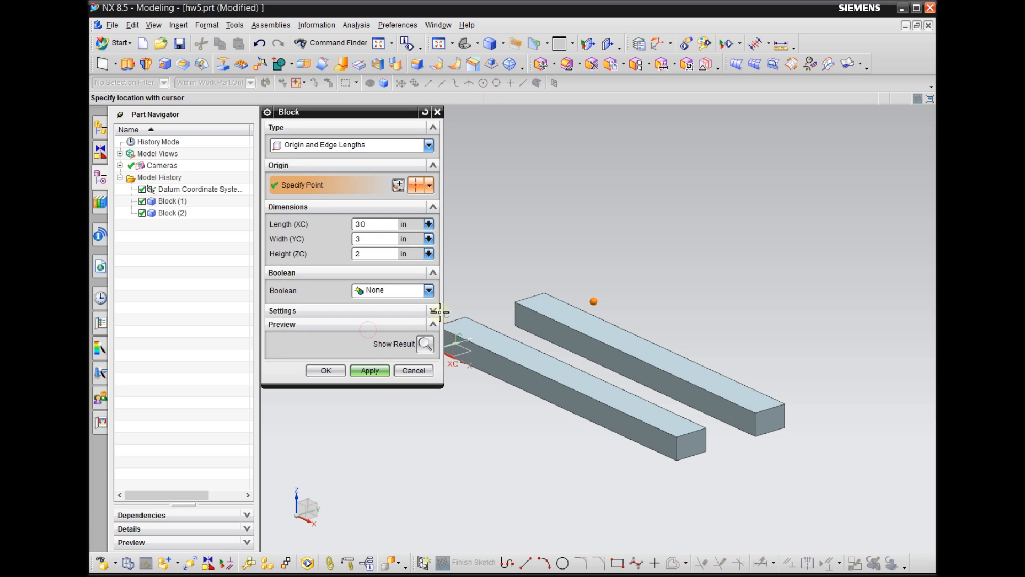
pyautogui.click(375, 374)
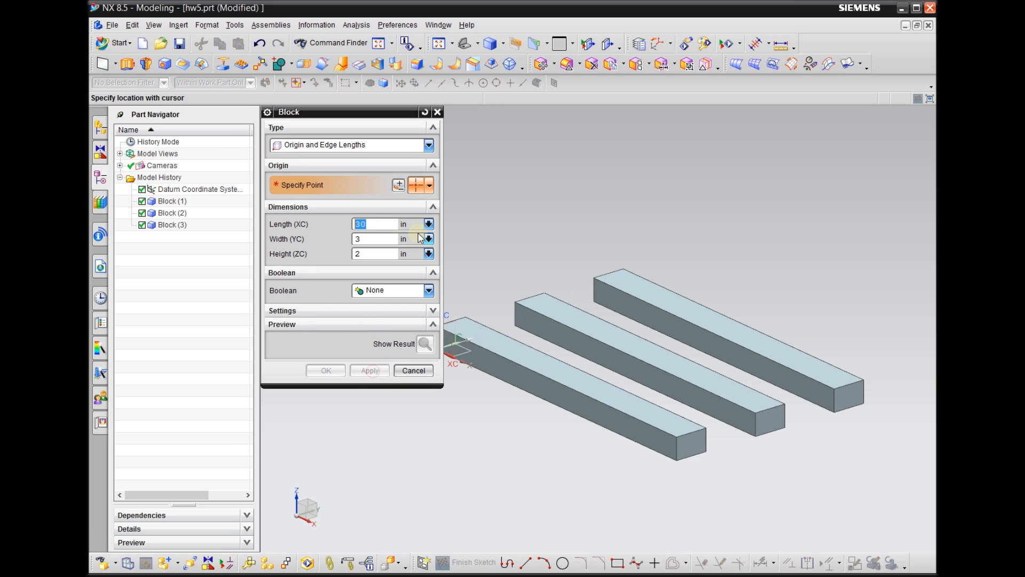
# Add a fourth 30 × 3 × 2 in block with its origin at X 0, Y 24, Z 0
pyautogui.click(397, 188)
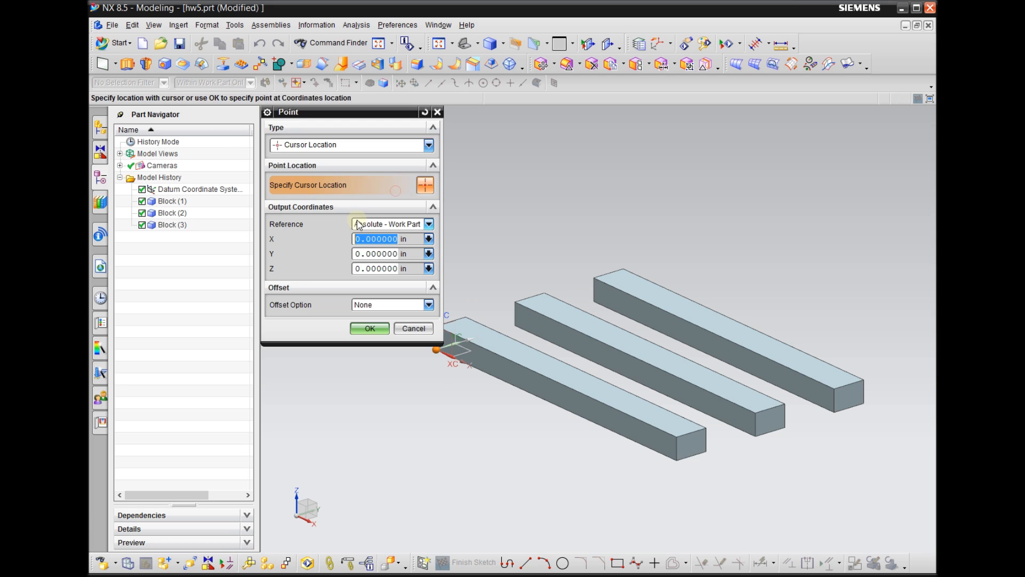
pyautogui.click(356, 254)
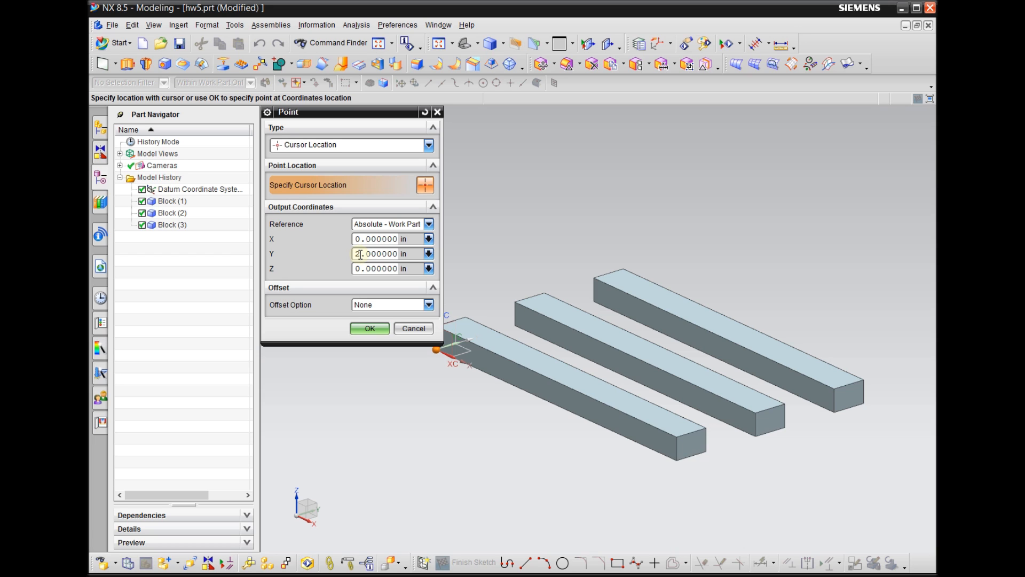
pyautogui.click(381, 328)
pyautogui.click(380, 371)
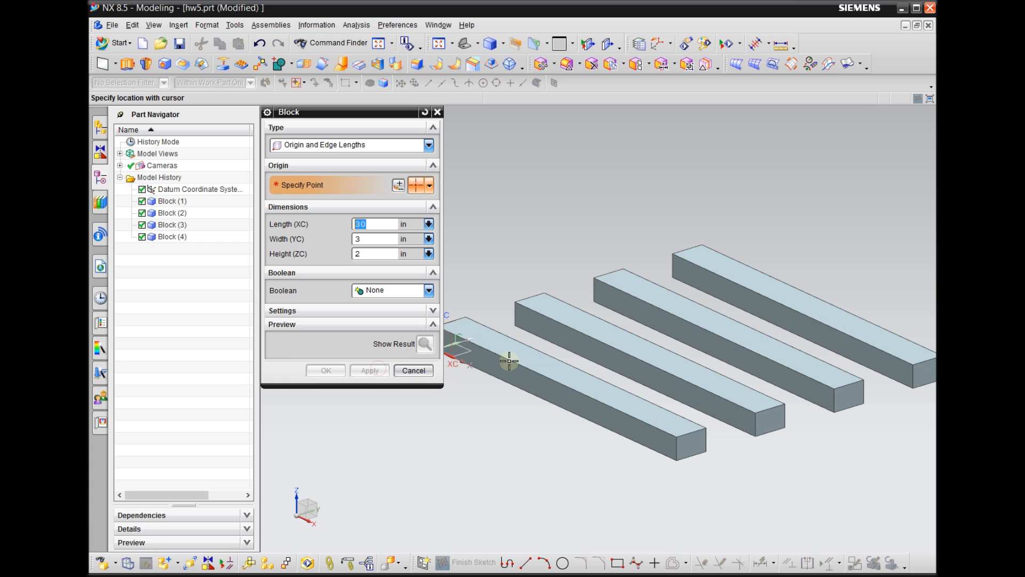
# Add a fifth 30 × 3 × 2 in block with its origin at X 0, Y 32, Z 0
pyautogui.scroll(-3, 564, 486)
pyautogui.scroll(1, 688, 492)
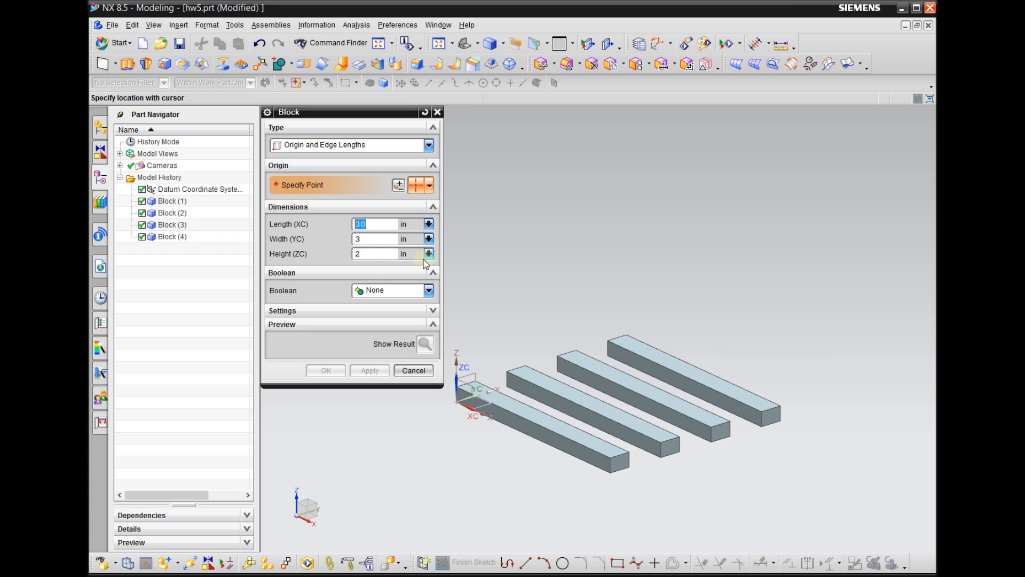
pyautogui.click(398, 184)
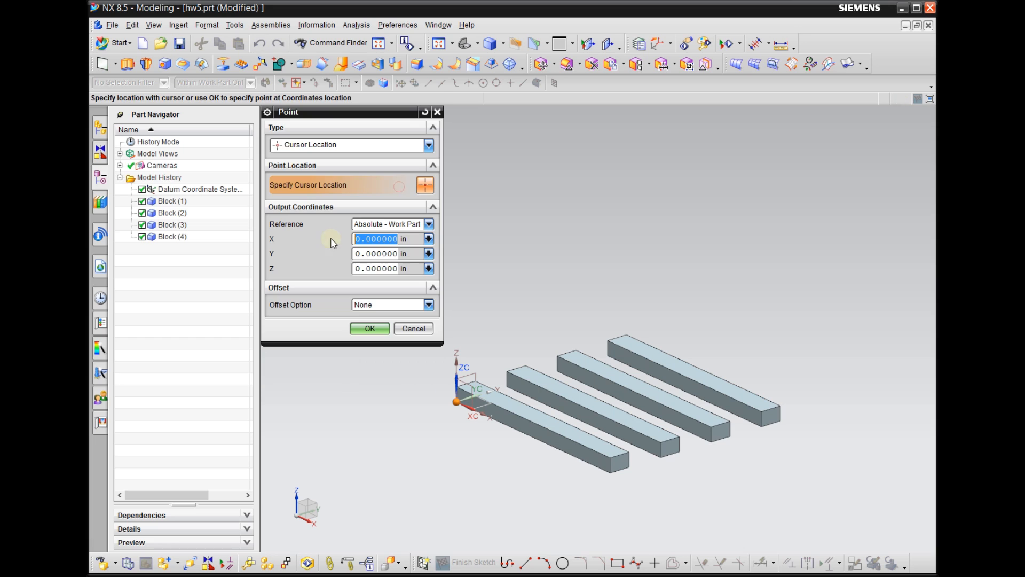
pyautogui.doubleClick(357, 254)
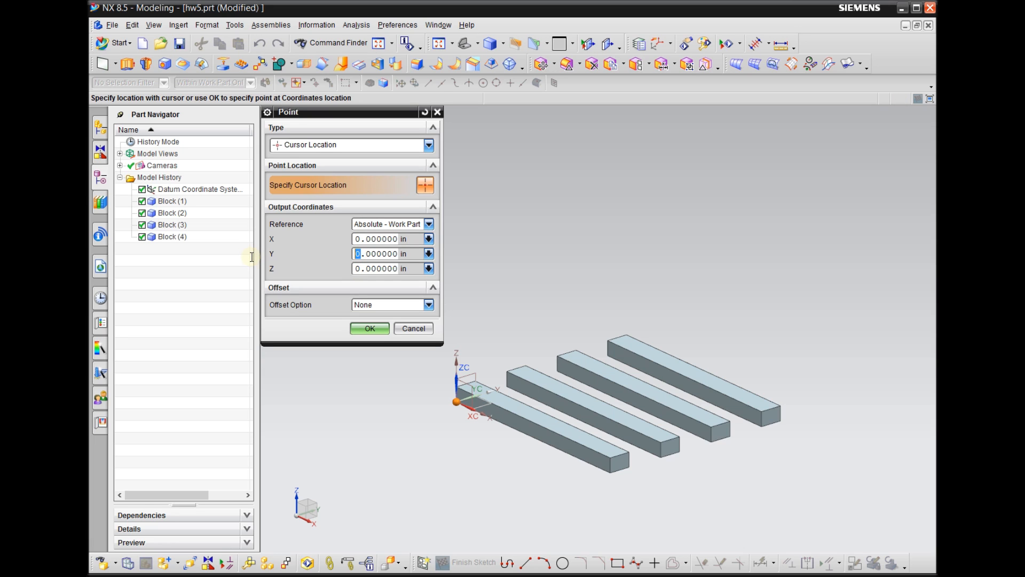
pyautogui.write('32')
pyautogui.click(369, 328)
pyautogui.click(370, 370)
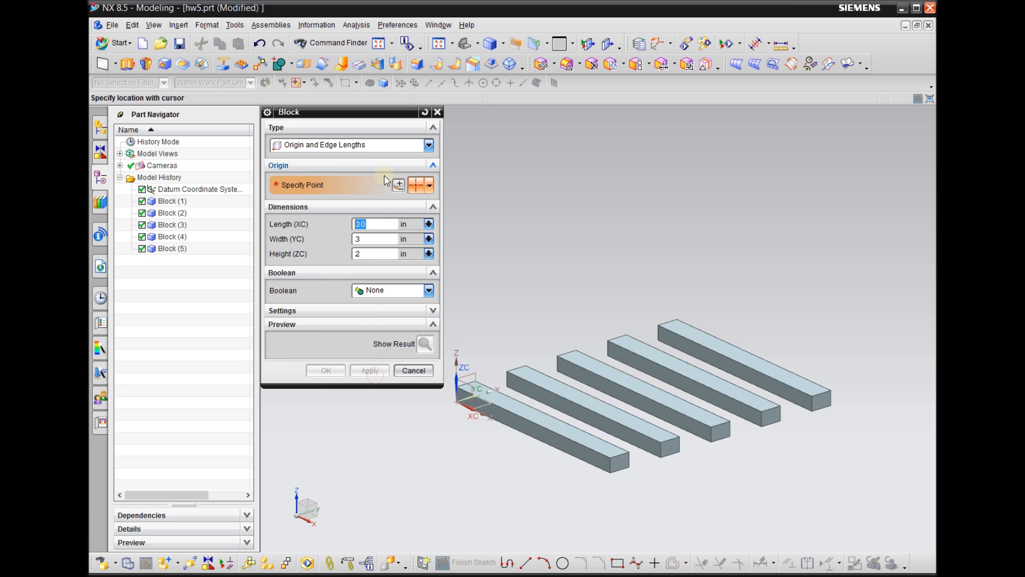
# Add a sixth 30 × 3 × 2 in block with its origin at X 0, Y 48, Z 0
pyautogui.click(399, 185)
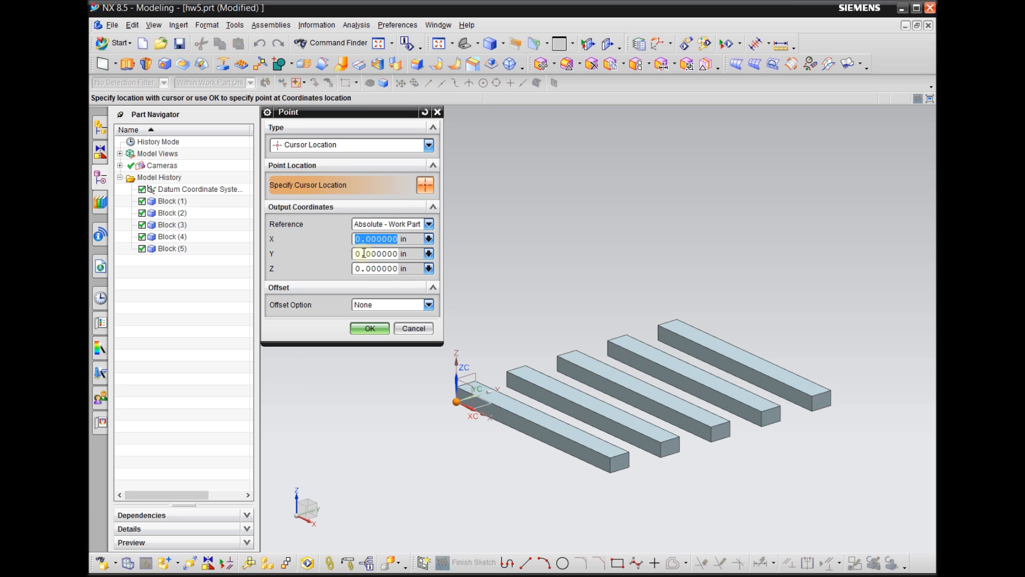
pyautogui.moveTo(363, 253); pyautogui.dragTo(330, 250)
pyautogui.write('4')
pyautogui.click(369, 328)
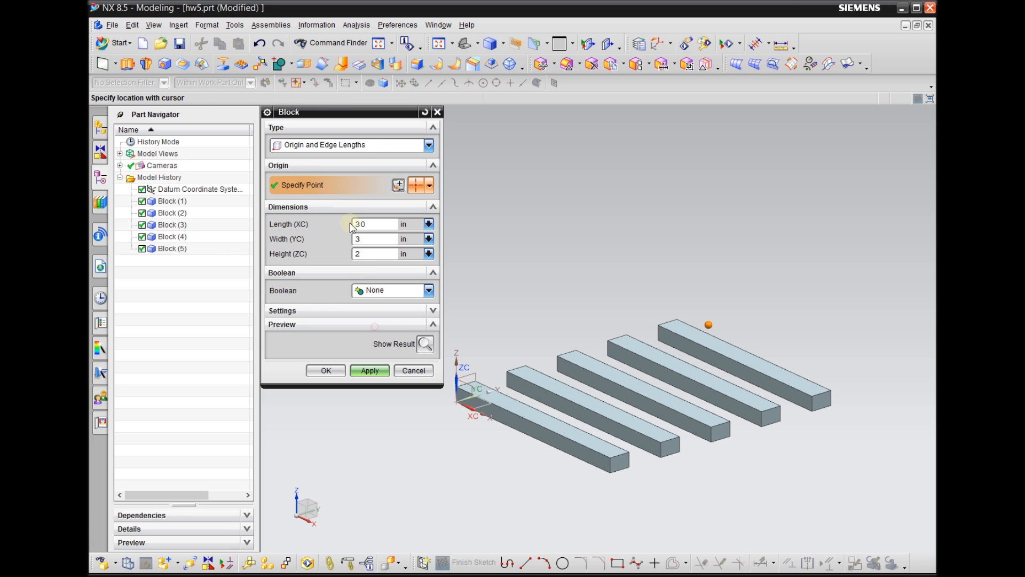
pyautogui.click(398, 185)
pyautogui.click(363, 254)
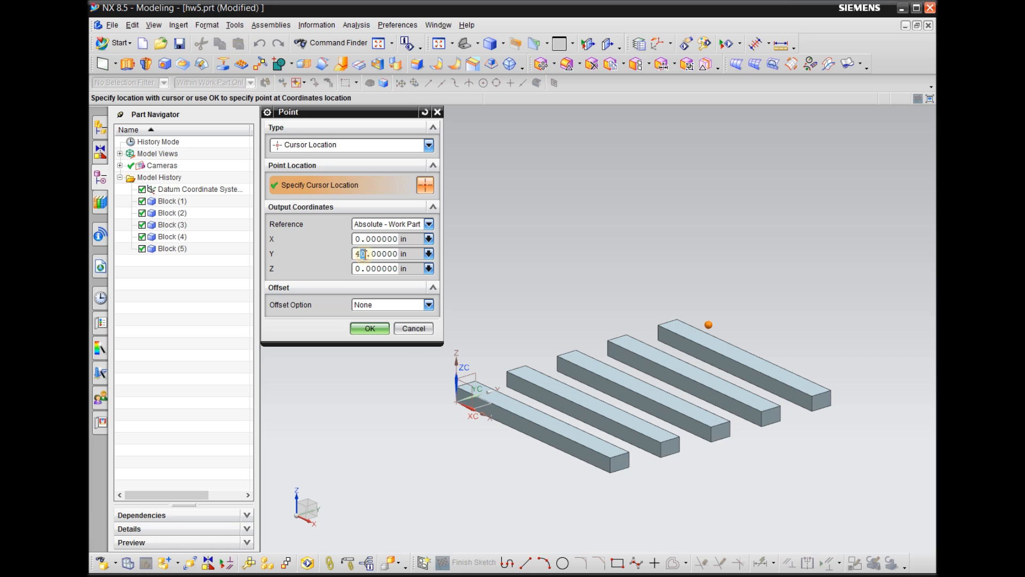
pyautogui.click(369, 328)
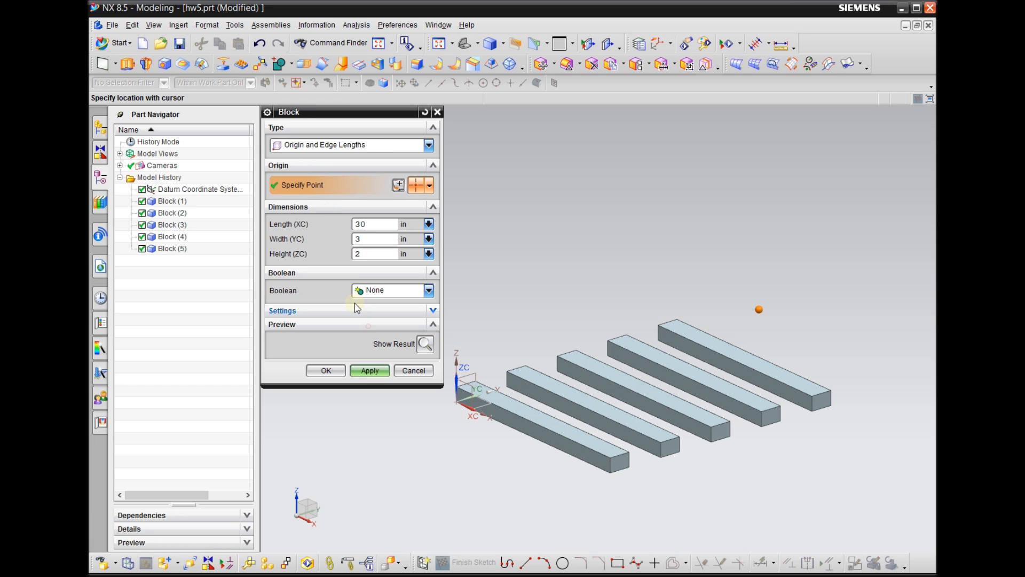
pyautogui.click(399, 185)
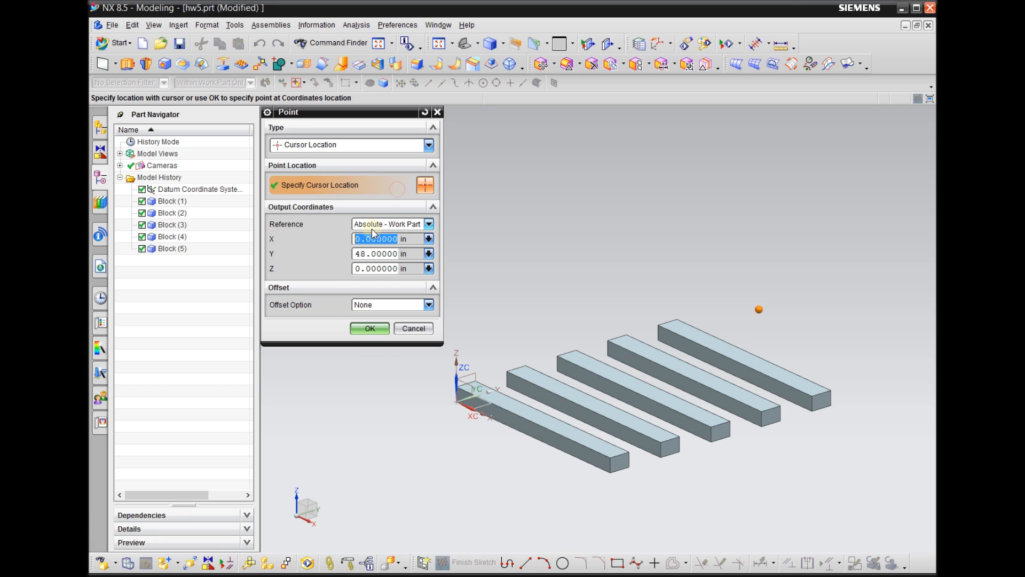
pyautogui.click(362, 254)
pyautogui.moveTo(364, 254); pyautogui.dragTo(296, 248)
pyautogui.click(375, 333)
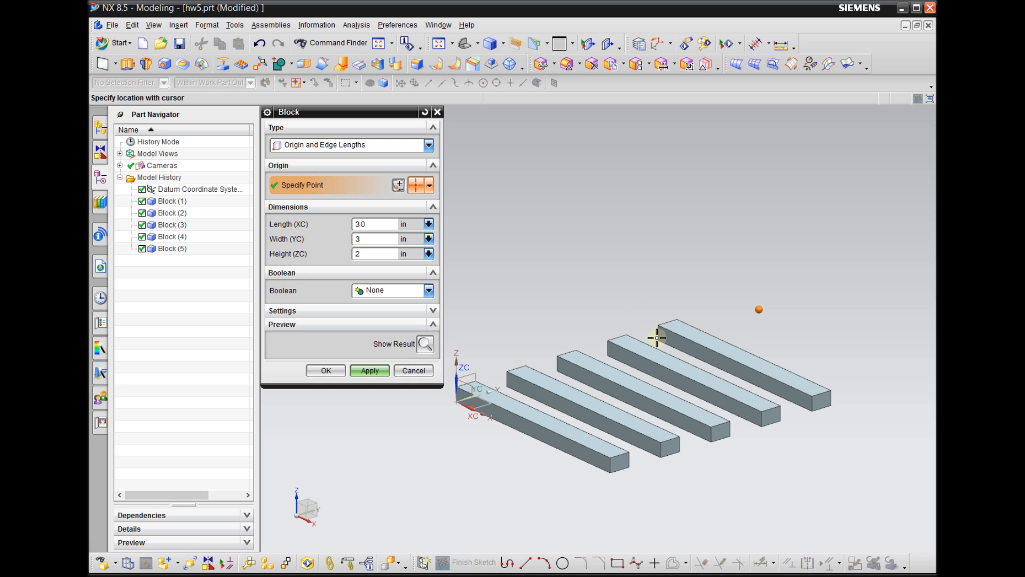
pyautogui.click(373, 370)
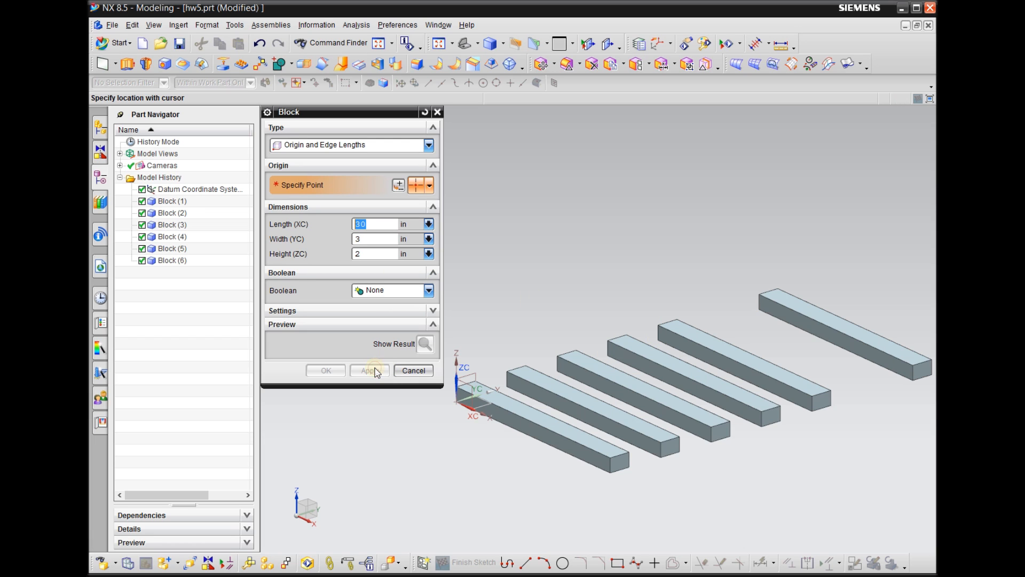
# Add a seventh 30 × 3 × 2 in block in the gap of the row, with its origin at X 0, Y 40, Z 0
pyautogui.click(398, 185)
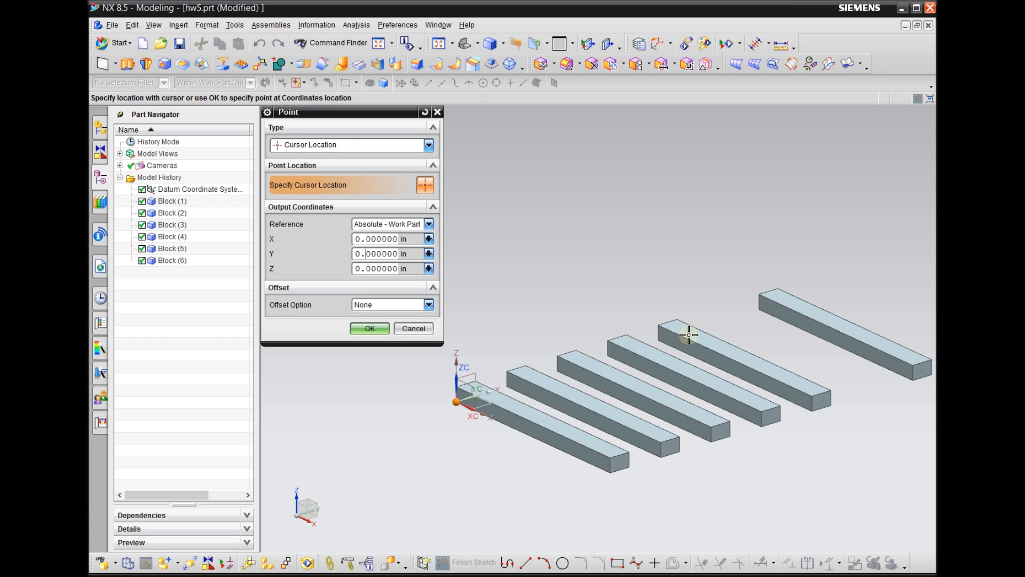
pyautogui.moveTo(362, 255); pyautogui.dragTo(304, 248)
pyautogui.click(370, 328)
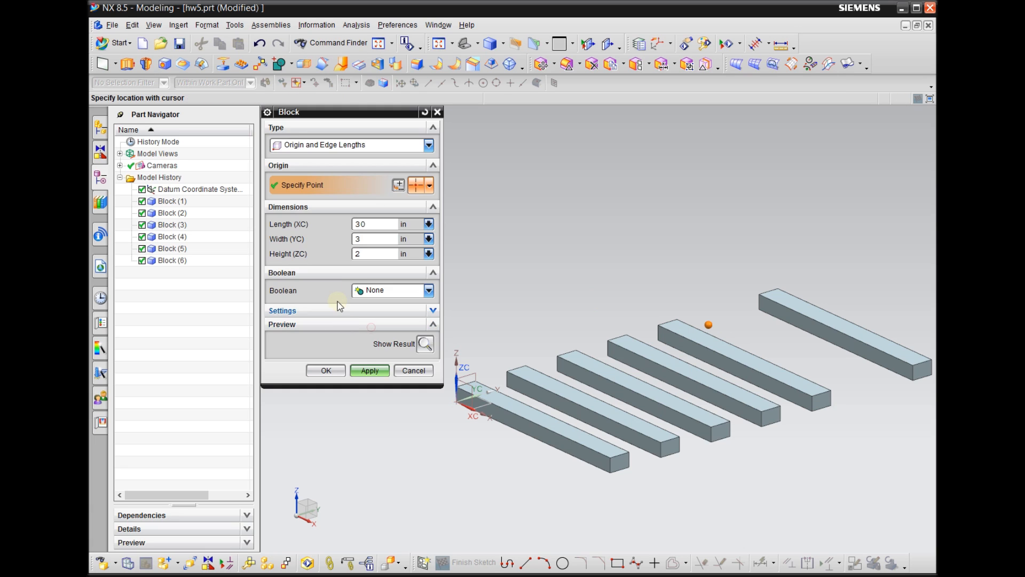
pyautogui.click(370, 370)
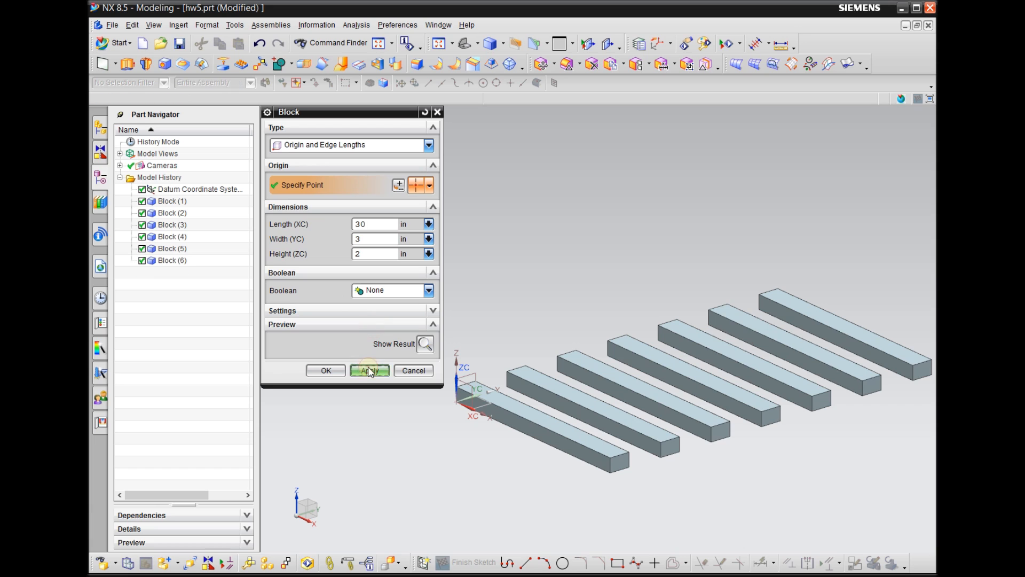
# Add an eighth 30 × 3 × 2 in block with its origin at X 0, Y 56, Z 0 and finish the Block command
pyautogui.click(398, 184)
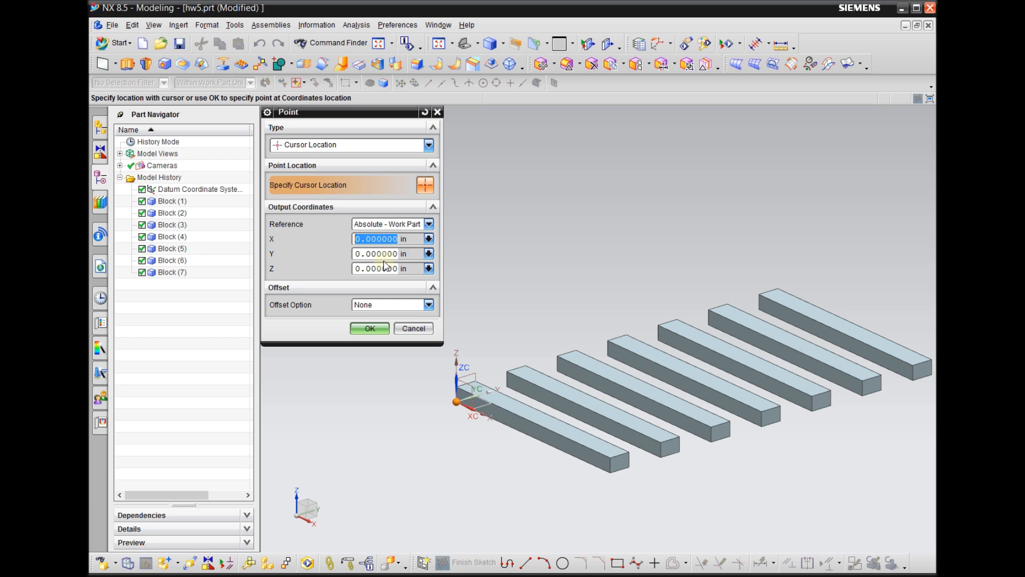
pyautogui.doubleClick(359, 254)
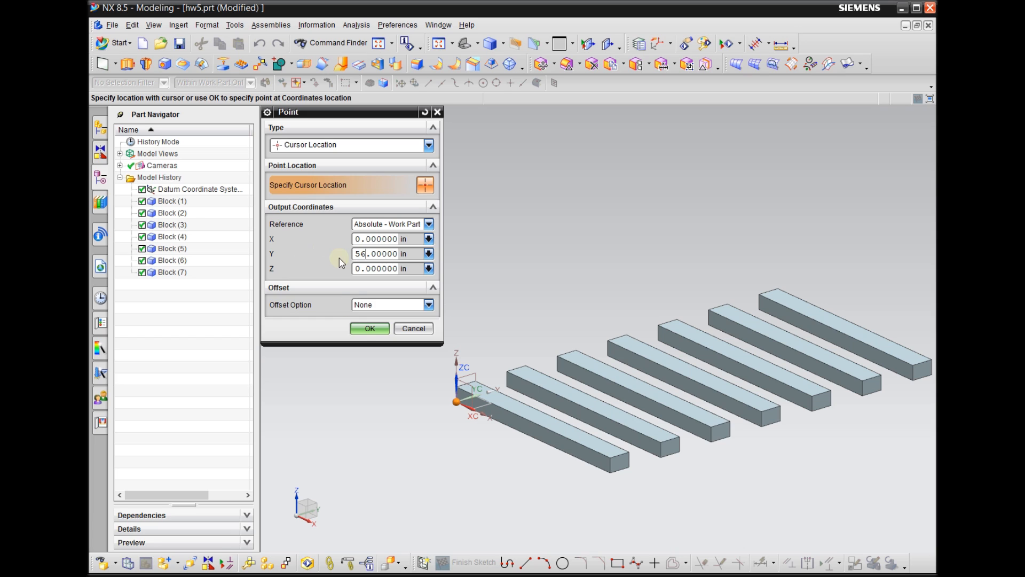
pyautogui.click(376, 328)
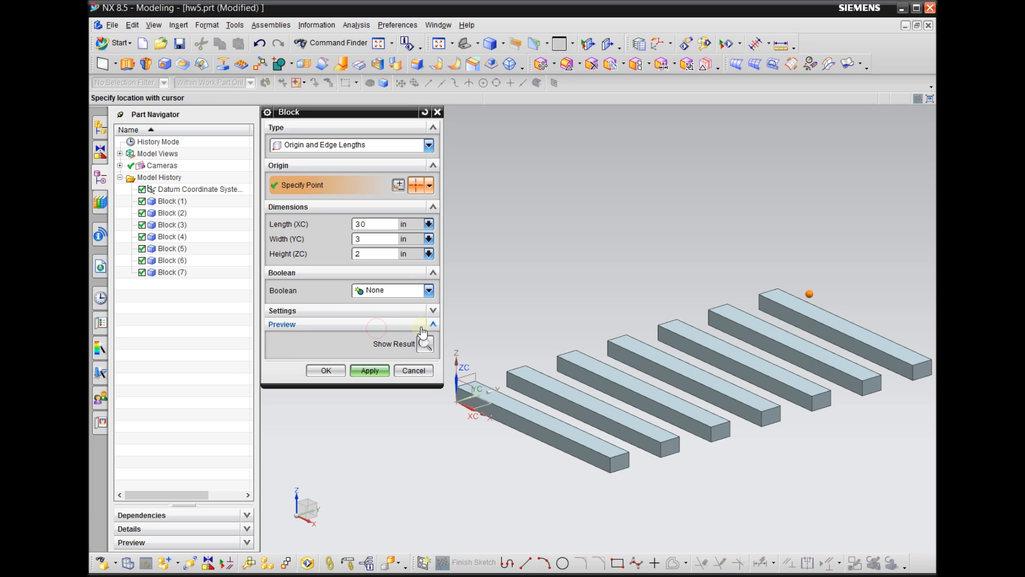
pyautogui.click(326, 371)
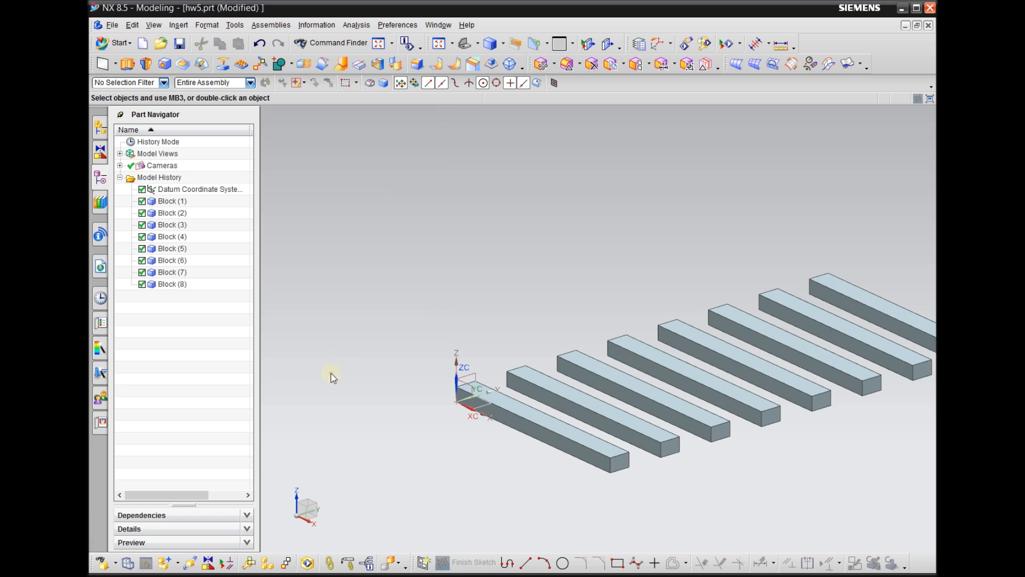
# Switch the hw5 part from Modeling to the Advanced Simulation application
pyautogui.scroll(-2, 345, 341)
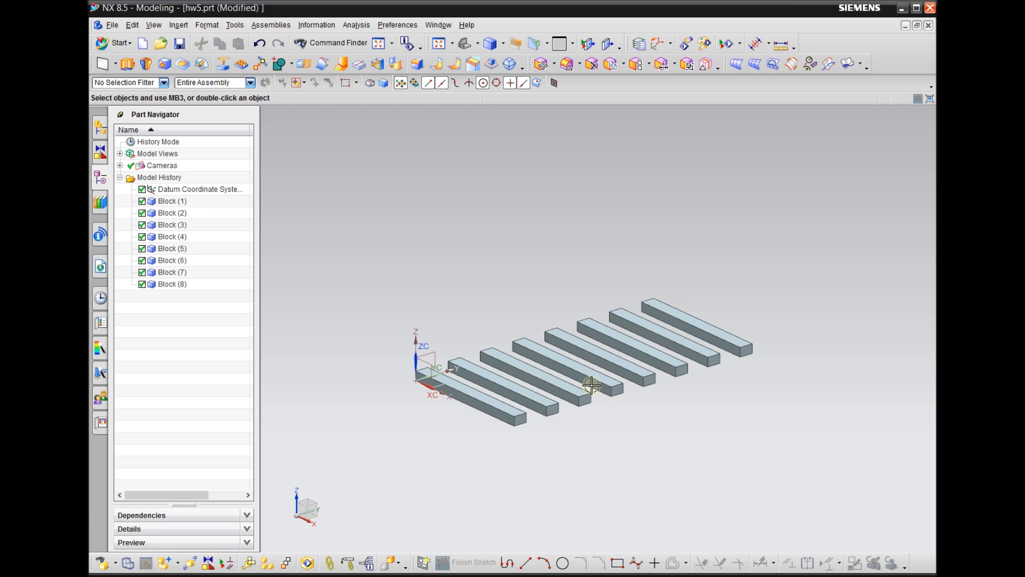
pyautogui.moveTo(648, 454); pyautogui.dragTo(617, 437, button='middle')
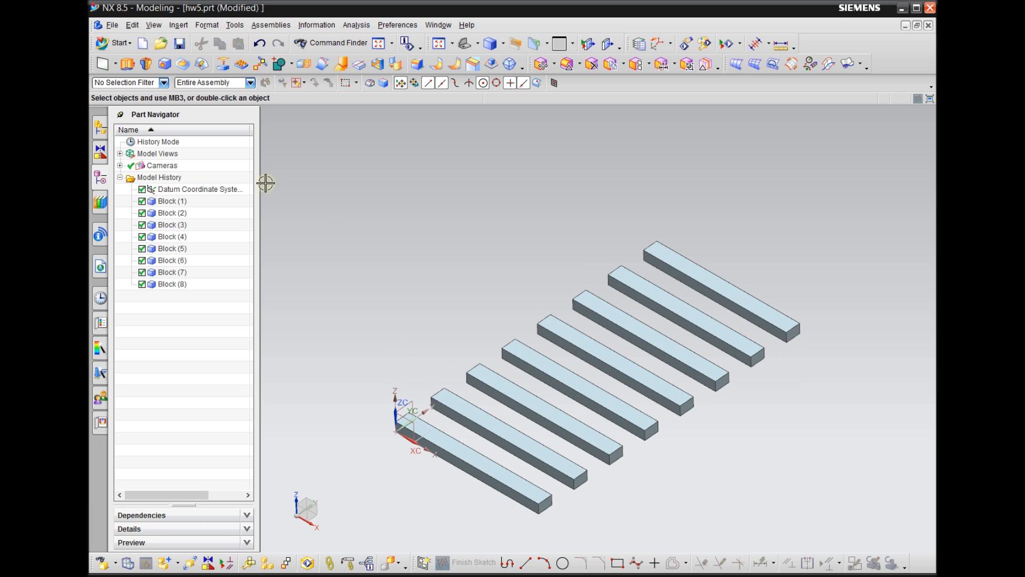
pyautogui.click(122, 44)
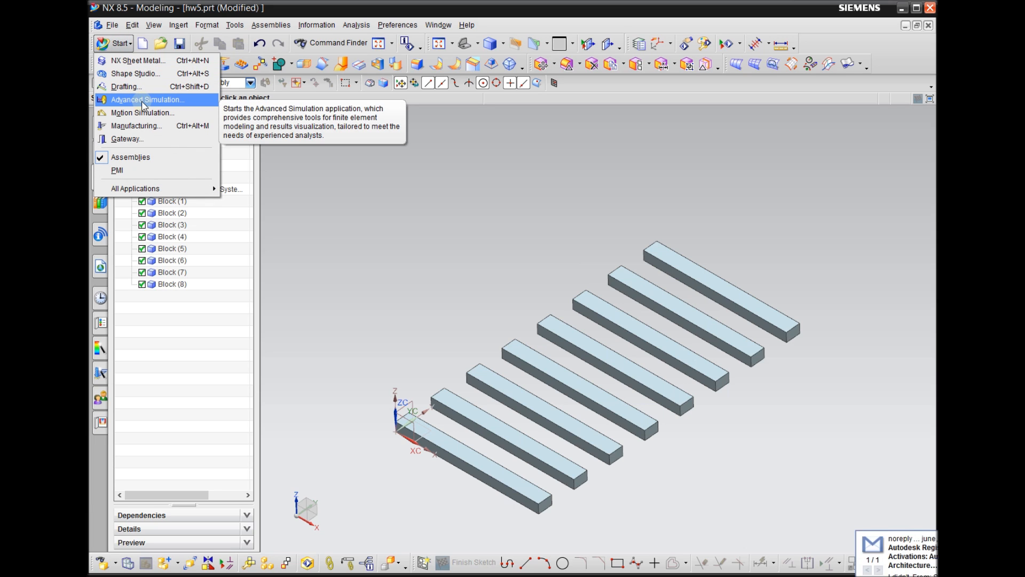
pyautogui.click(142, 101)
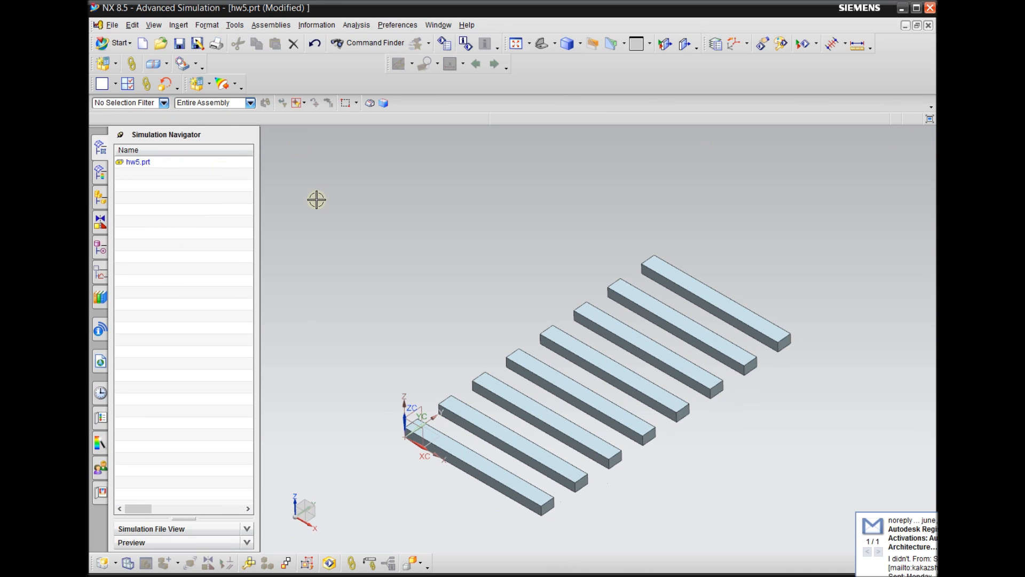
# Create a new FEM and simulation for hw5.prt with NX NASTRAN structural and a SOL 101 Linear Statics - Global Constraints solution
pyautogui.click(155, 163)
pyautogui.rightClick(135, 164)
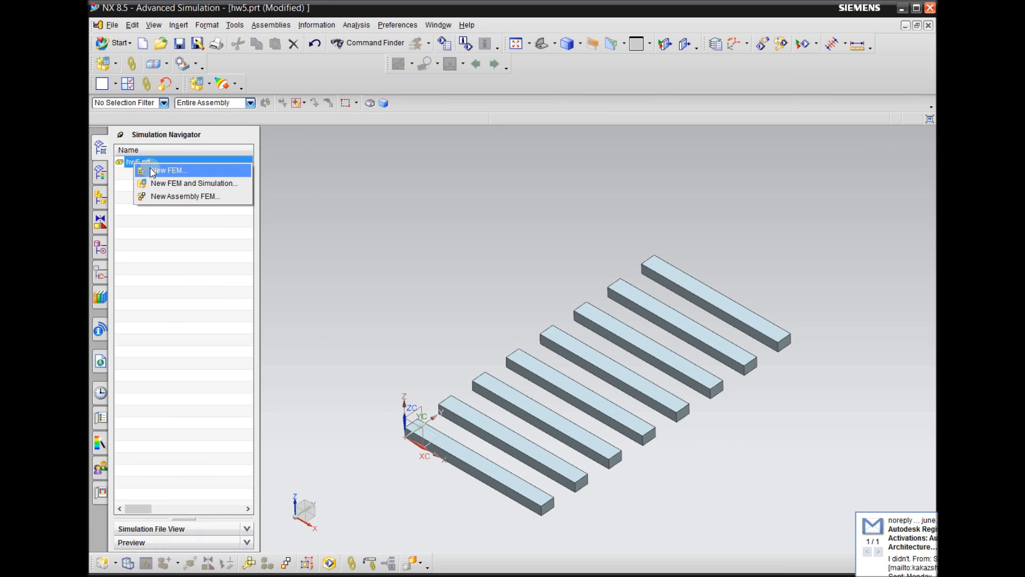
pyautogui.click(179, 185)
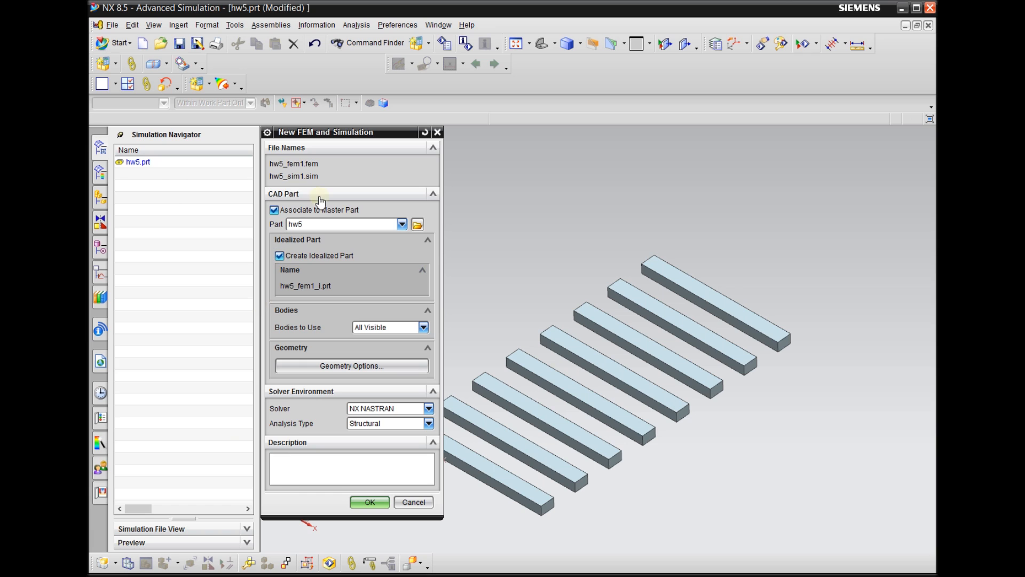
pyautogui.click(370, 502)
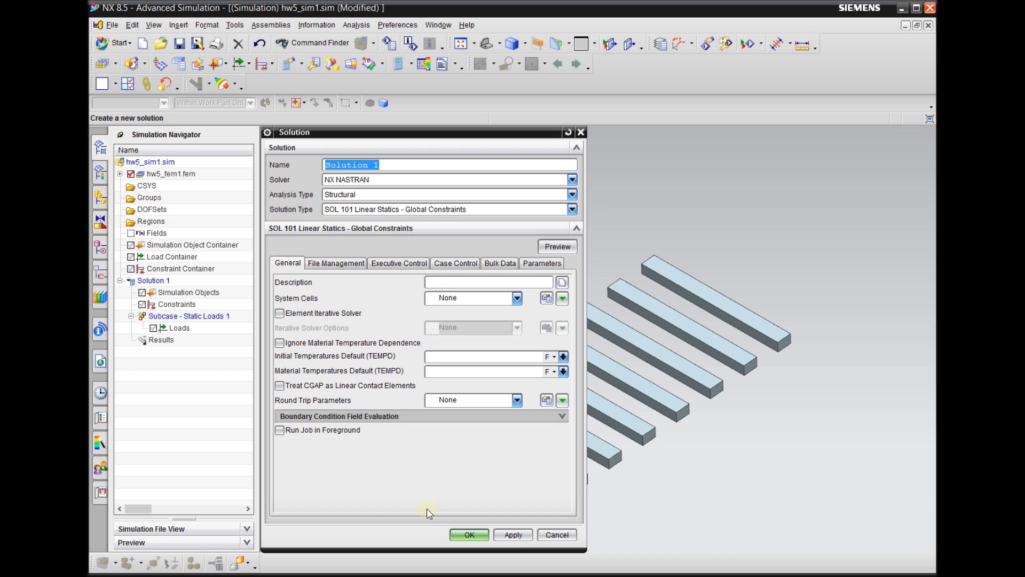
pyautogui.click(463, 535)
pyautogui.scroll(-1, 462, 263)
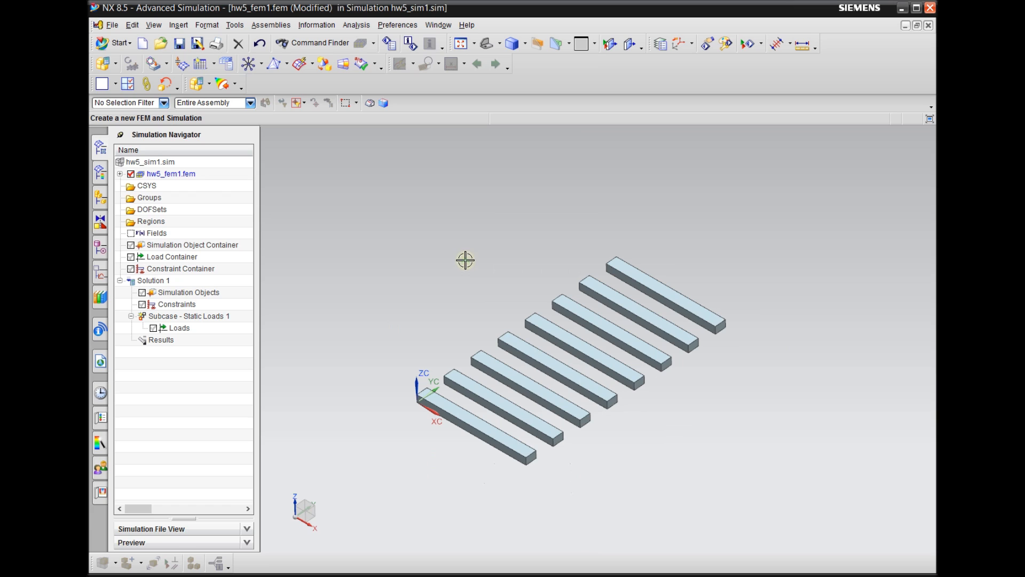
# Make the FEM file hw5_fem1.fem the displayed part
pyautogui.click(187, 178)
pyautogui.scroll(-1, 447, 256)
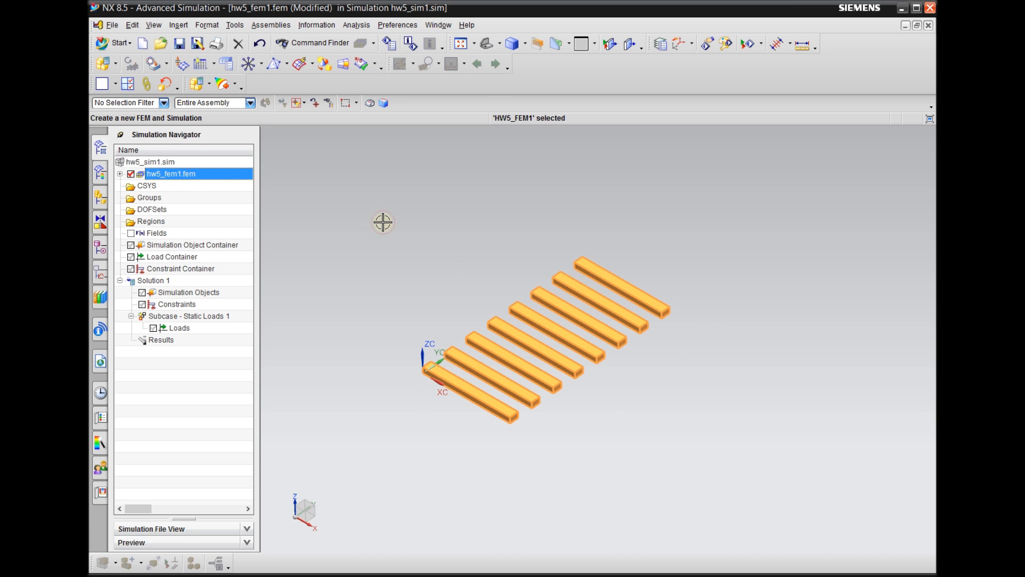
pyautogui.scroll(1, 456, 336)
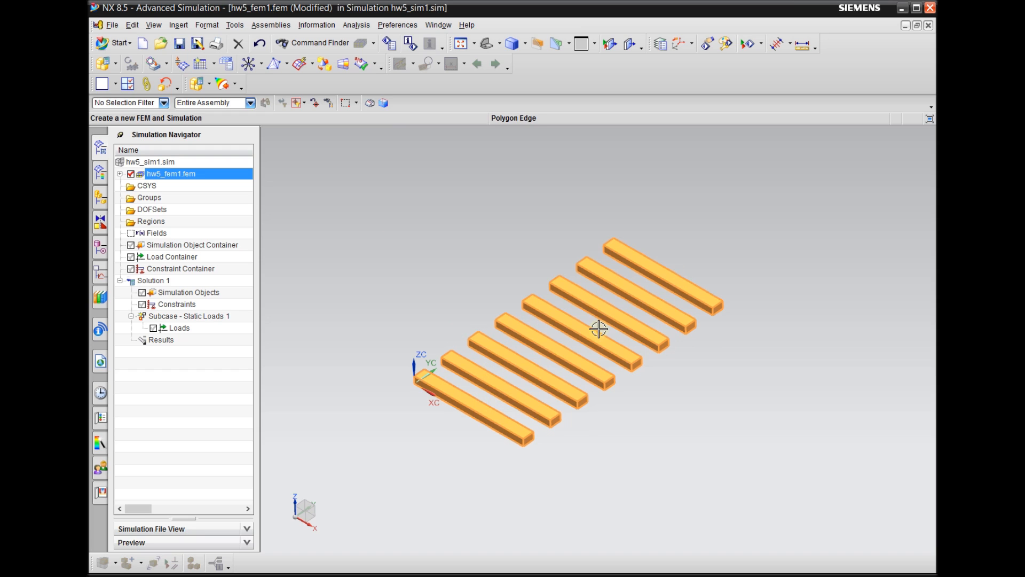
pyautogui.press('Escape')
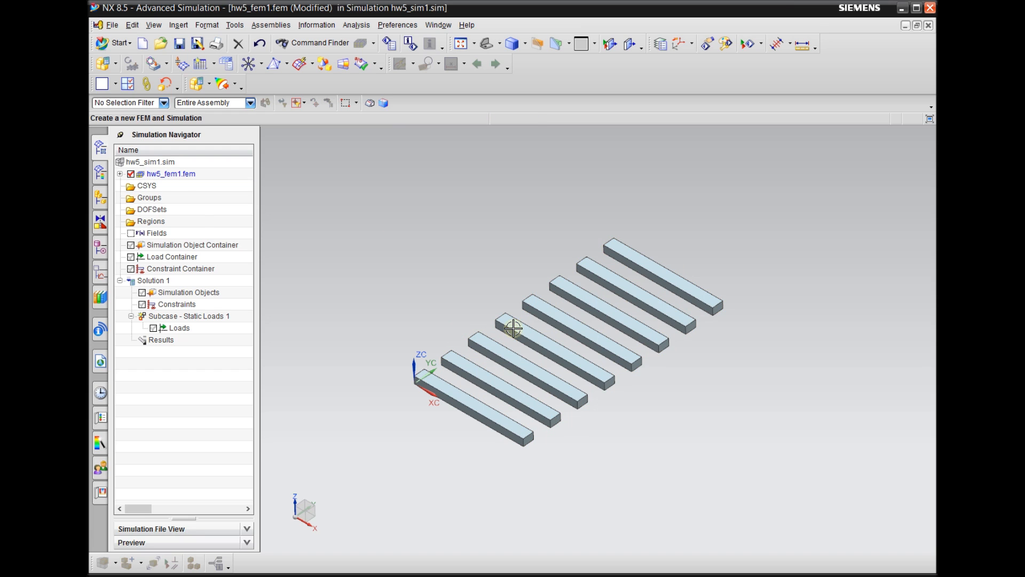
pyautogui.click(197, 176)
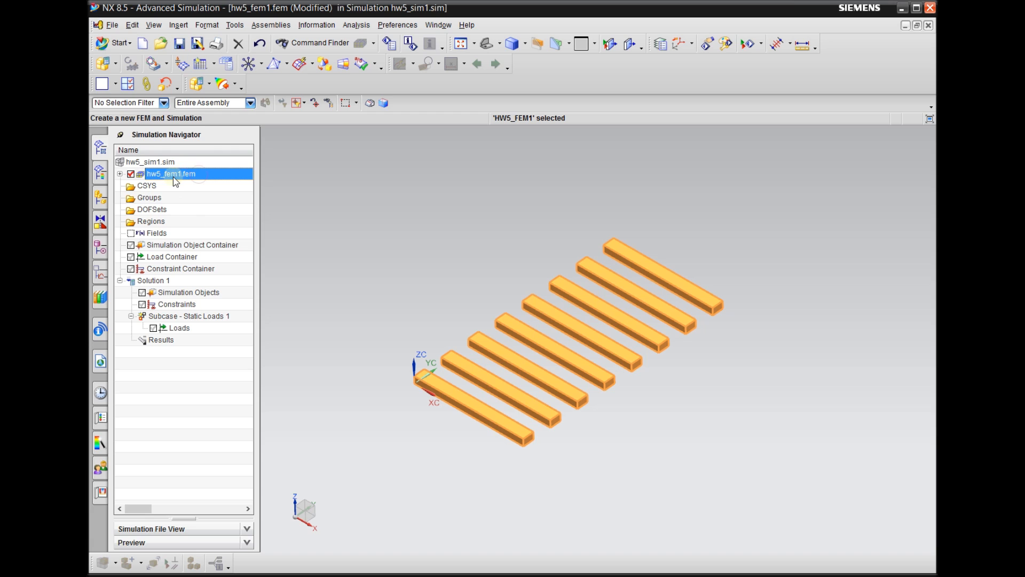
pyautogui.doubleClick(187, 175)
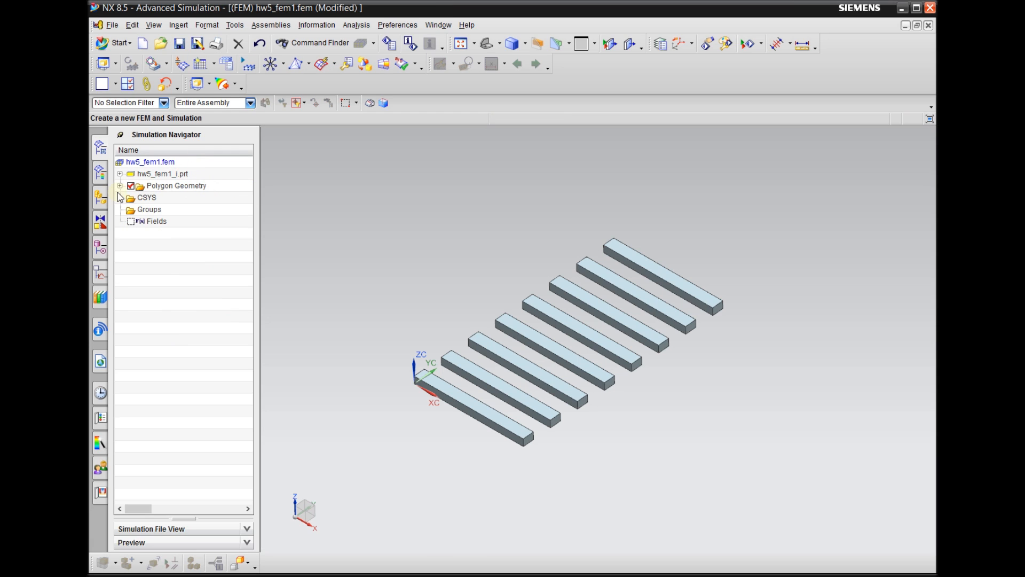
pyautogui.moveTo(308, 7)
pyautogui.mouseDown()
pyautogui.moveTo(308, 18)
pyautogui.moveTo(309, 8)
pyautogui.mouseUp()
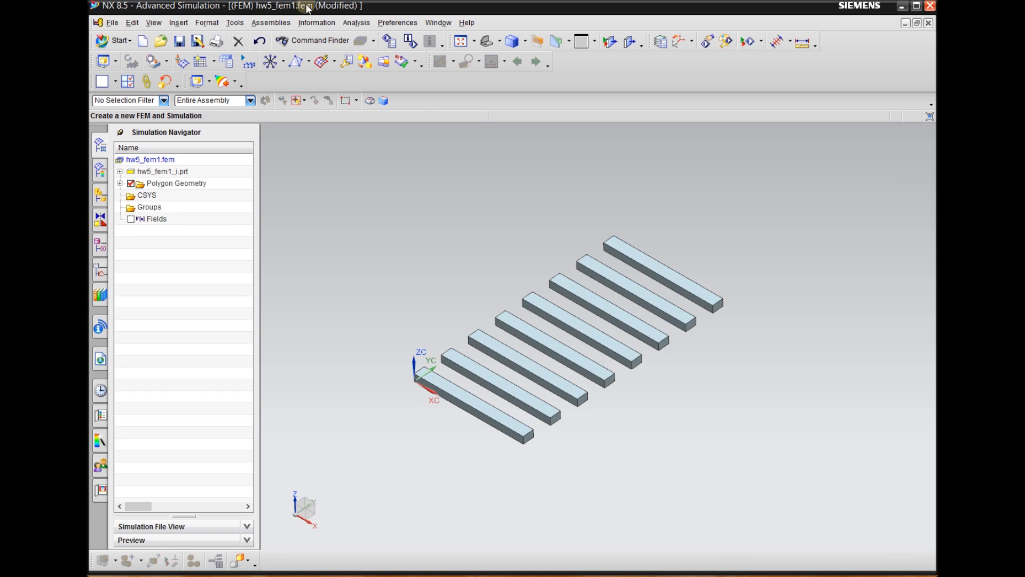
pyautogui.scroll(2, 448, 417)
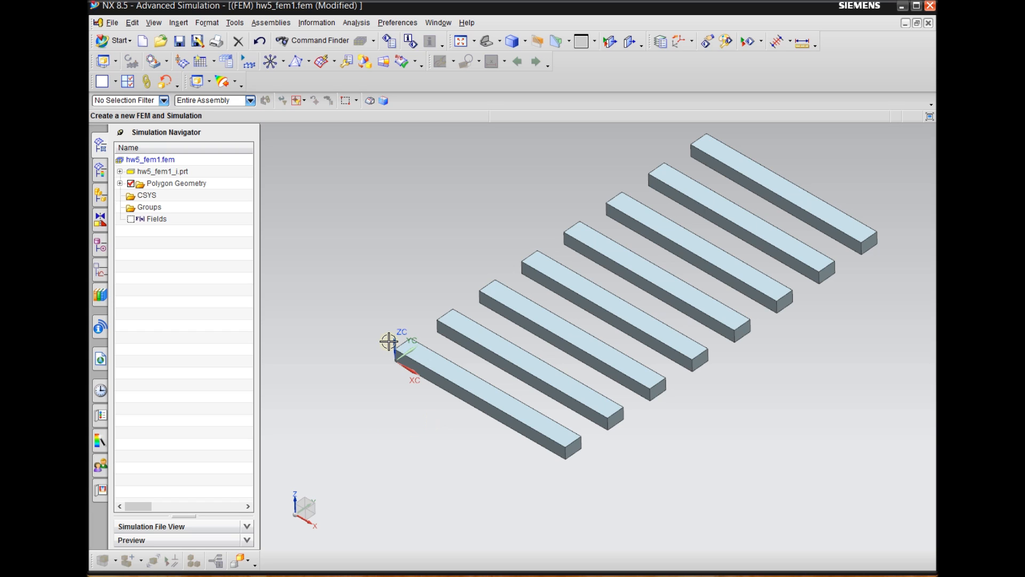
pyautogui.scroll(-1, 385, 456)
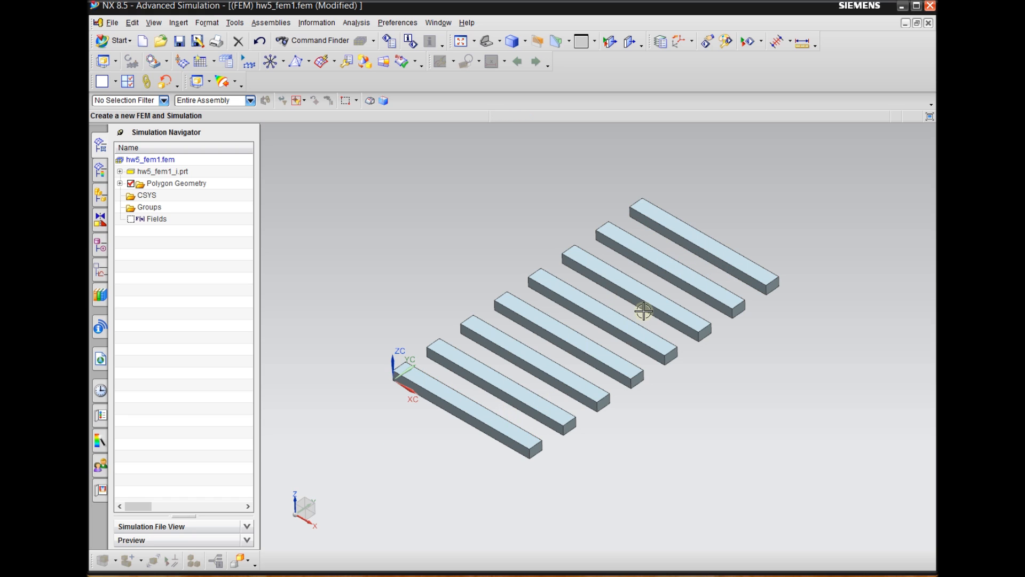
pyautogui.scroll(1, 731, 252)
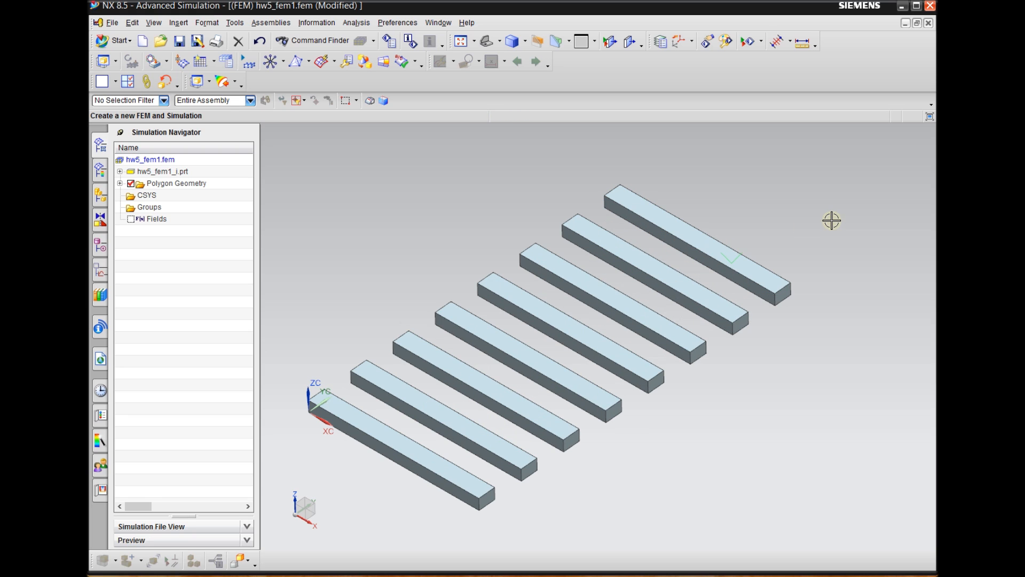
# Create a 1D mesh of 10 CBAR elements along the farthest beam's upper long edge facing its neighbour, with automatic collector creation
pyautogui.click(310, 62)
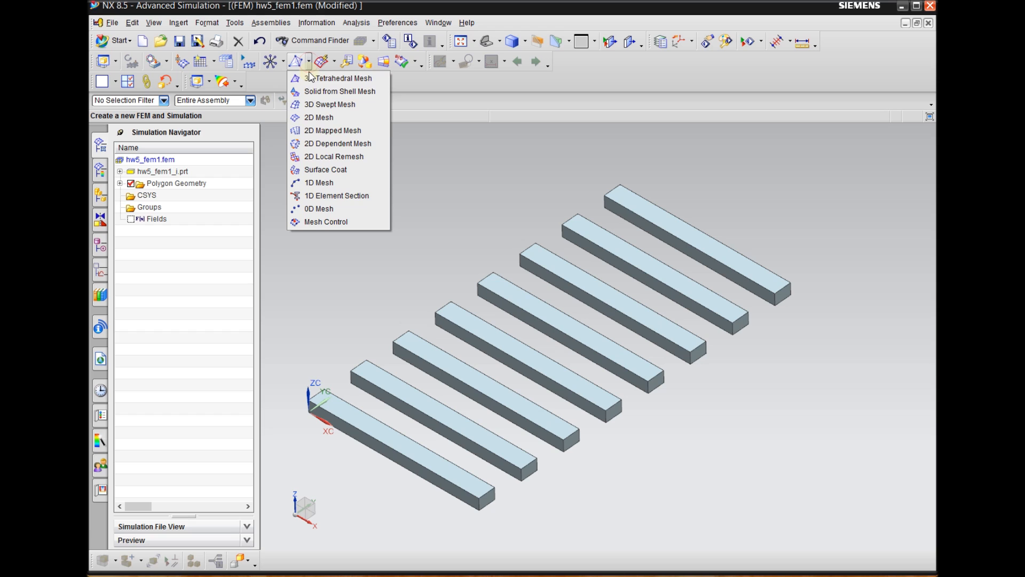
pyautogui.click(335, 183)
pyautogui.moveTo(713, 216); pyautogui.dragTo(808, 233, button='middle')
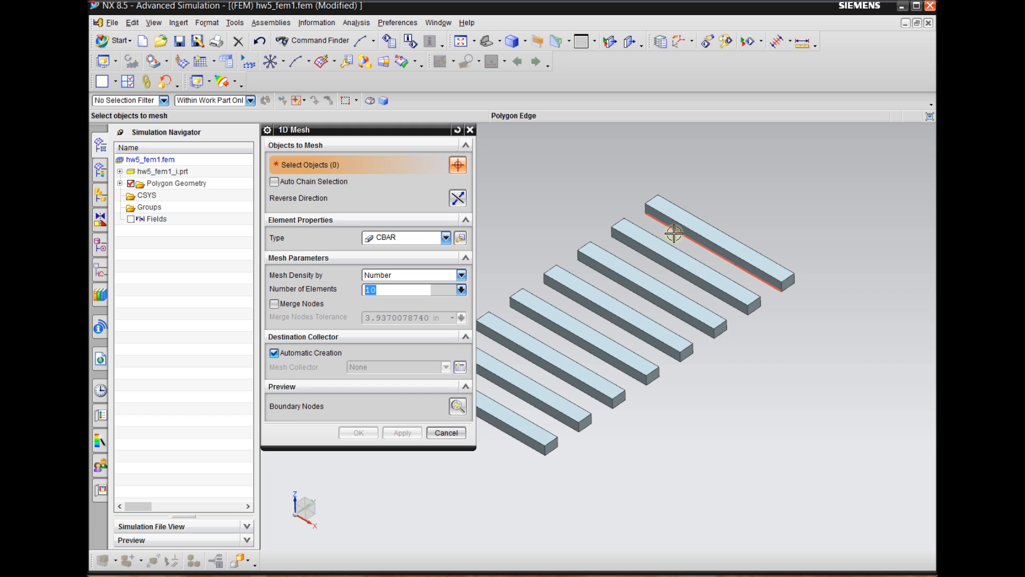
pyautogui.scroll(3, 694, 224)
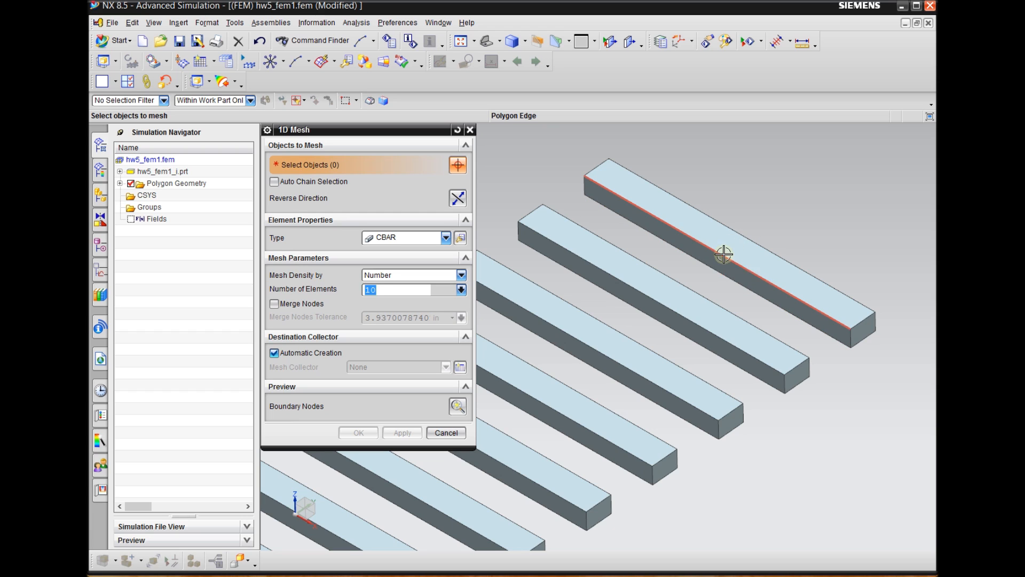
pyautogui.click(723, 254)
pyautogui.scroll(-1, 598, 244)
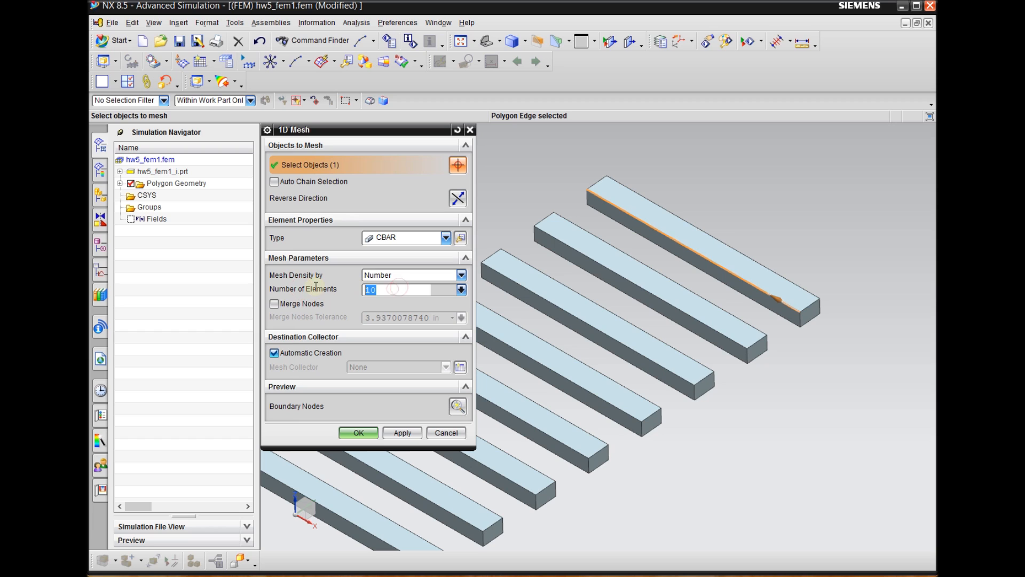
pyautogui.click(385, 291)
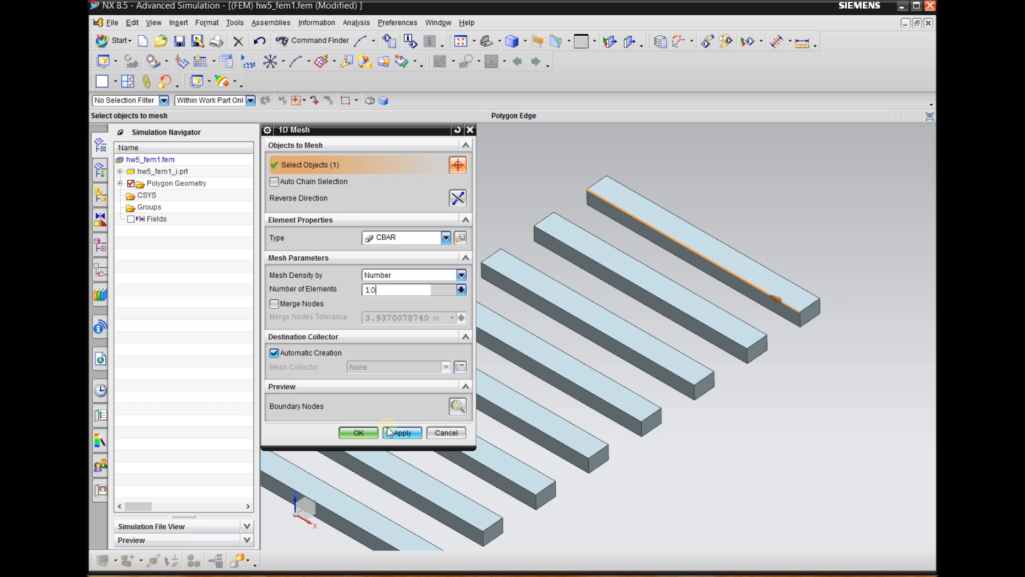
pyautogui.click(406, 430)
pyautogui.click(409, 436)
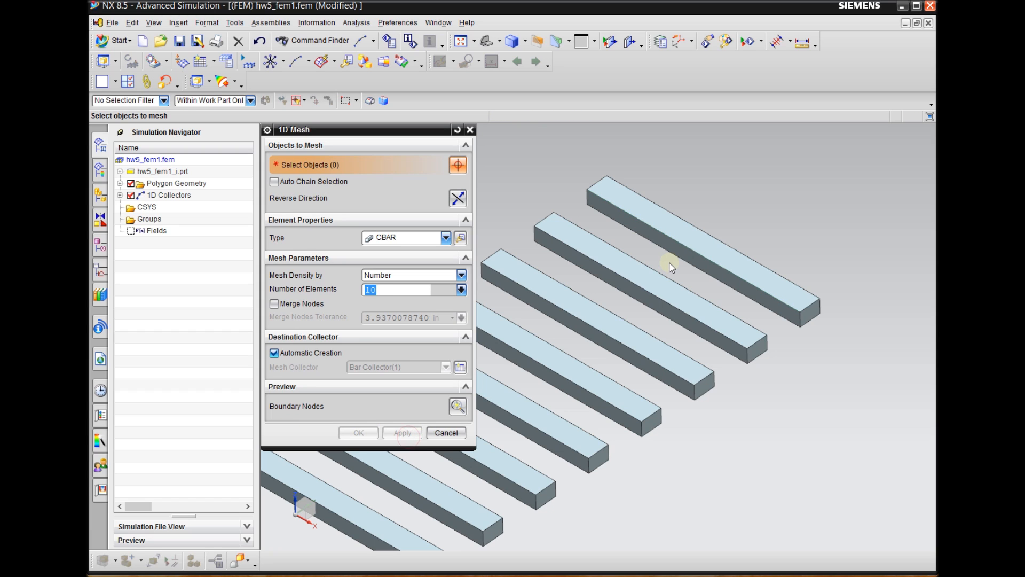
pyautogui.click(470, 130)
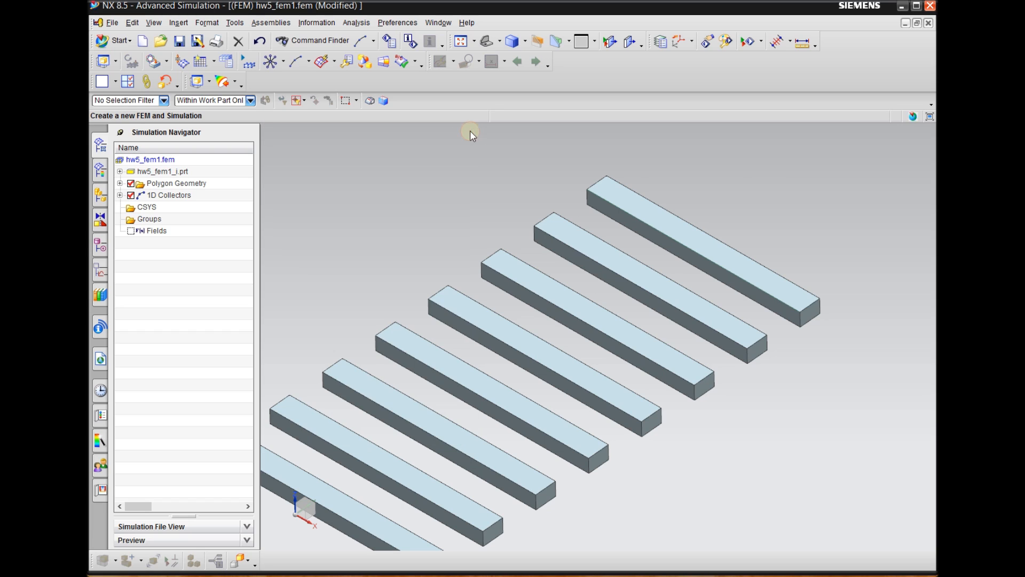
# Expand the 1D Collectors down to the bar collector's mesh and highlight that mesh in the model
pyautogui.click(120, 195)
pyautogui.click(131, 207)
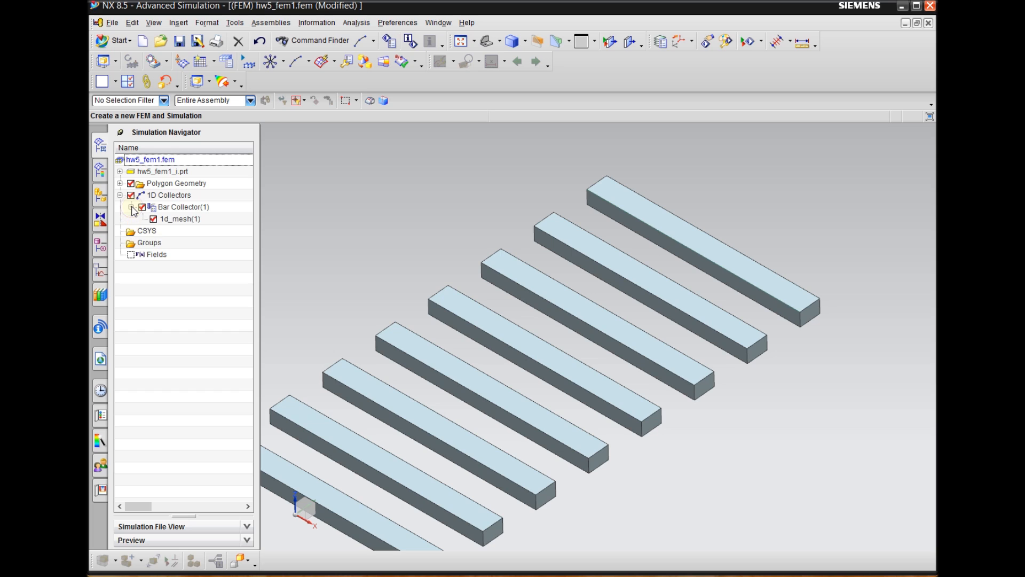
pyautogui.click(179, 219)
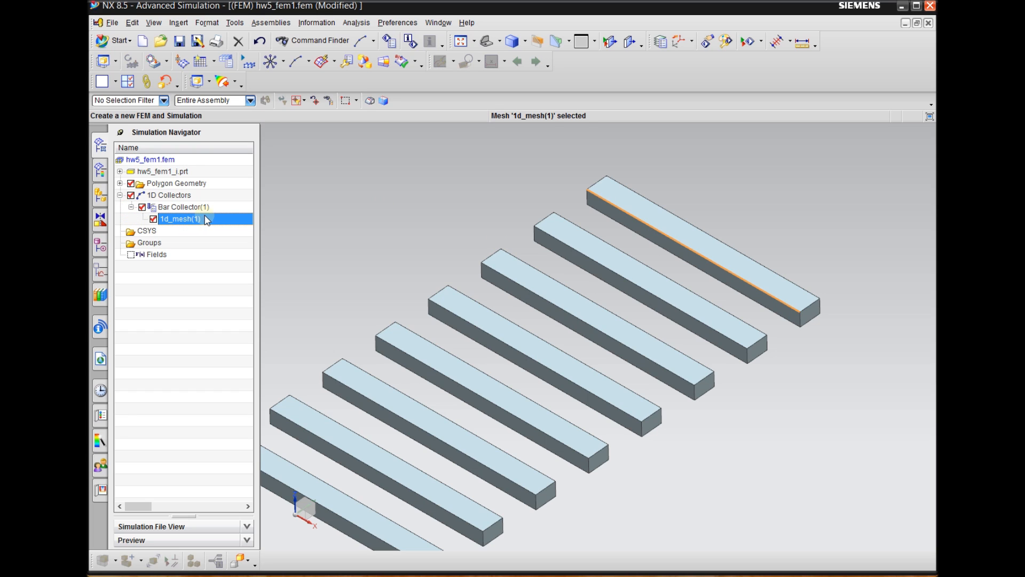
# Set the node marker type to Asterisk in the Model Display preferences and inspect the nodes along the meshed edge
pyautogui.click(446, 22)
pyautogui.moveTo(412, 24)
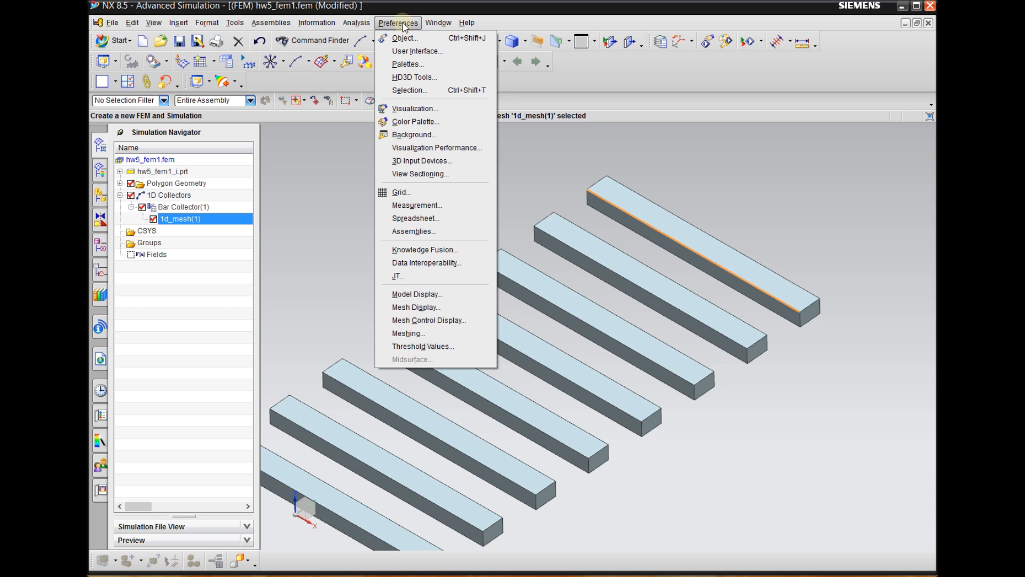
pyautogui.click(420, 294)
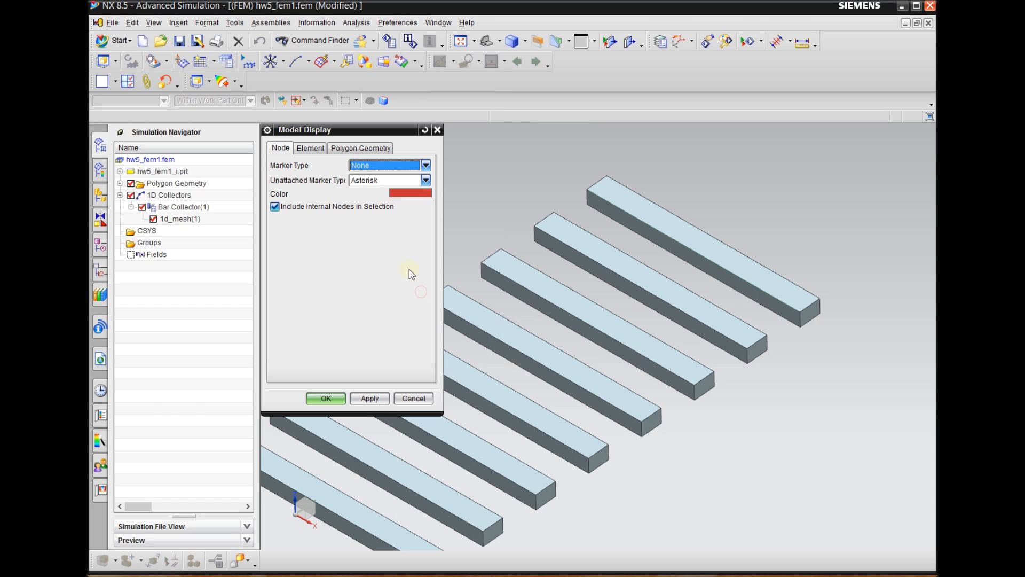
pyautogui.click(368, 168)
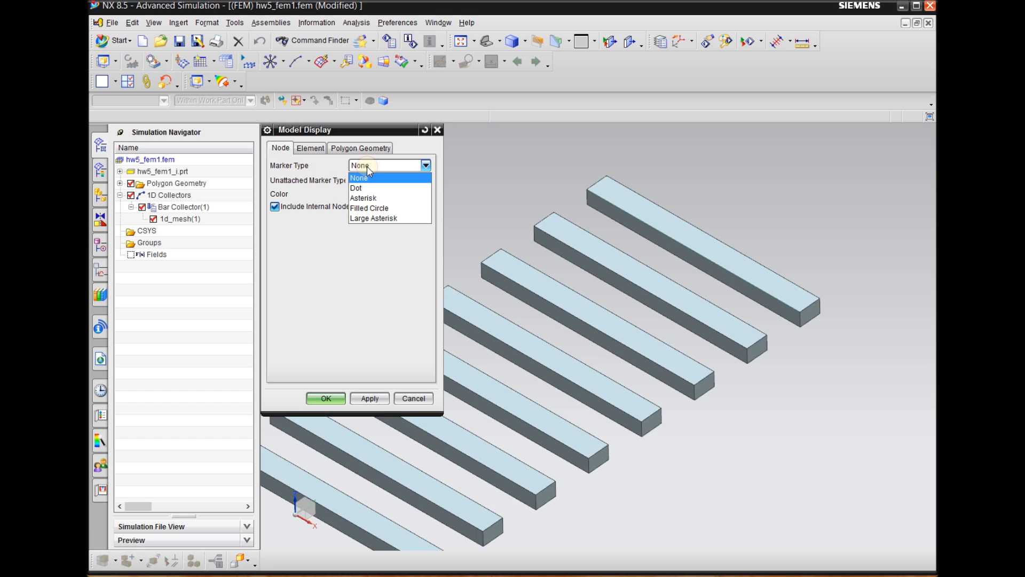
pyautogui.click(372, 199)
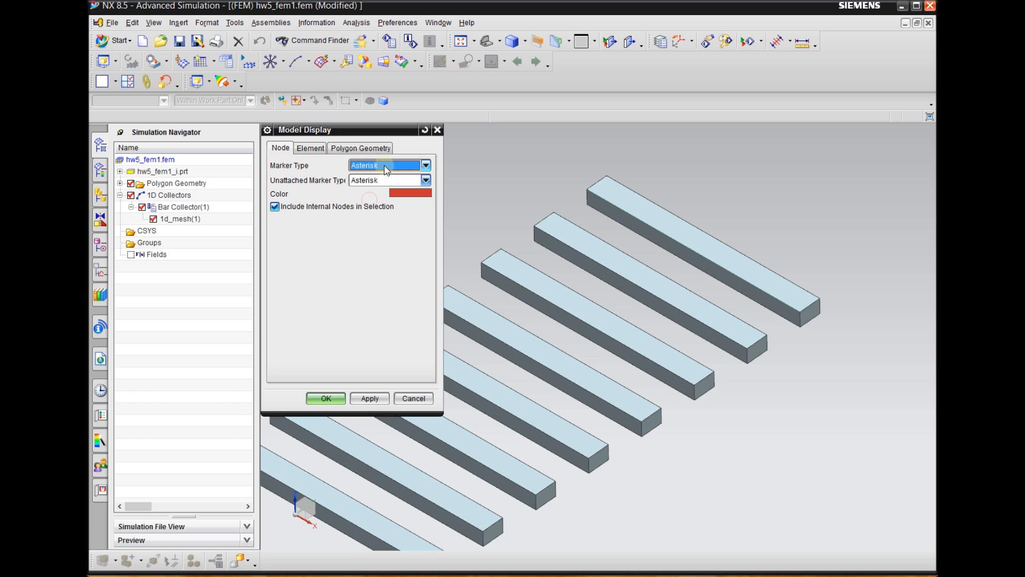
pyautogui.click(379, 398)
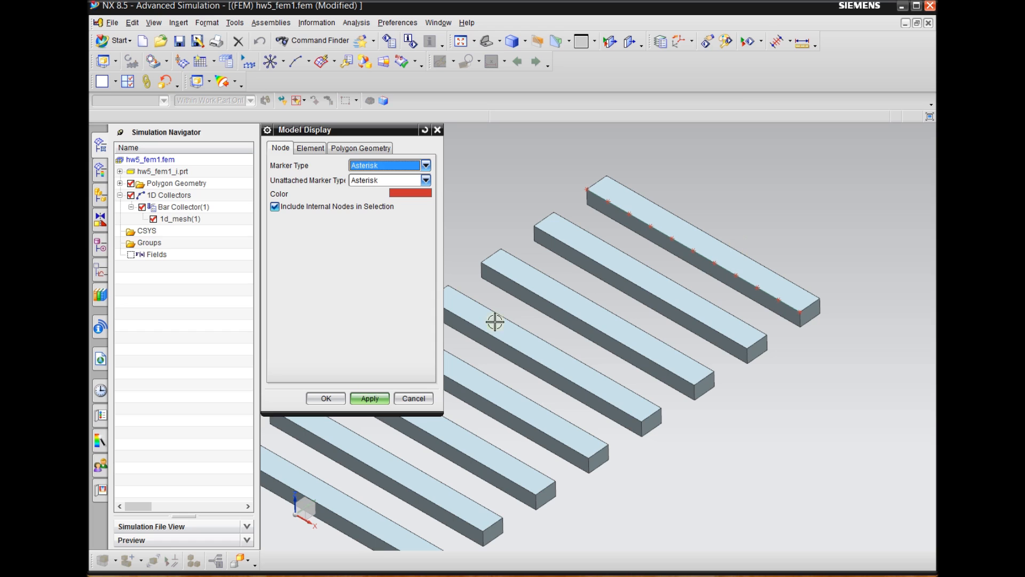
pyautogui.click(329, 398)
pyautogui.scroll(2, 699, 277)
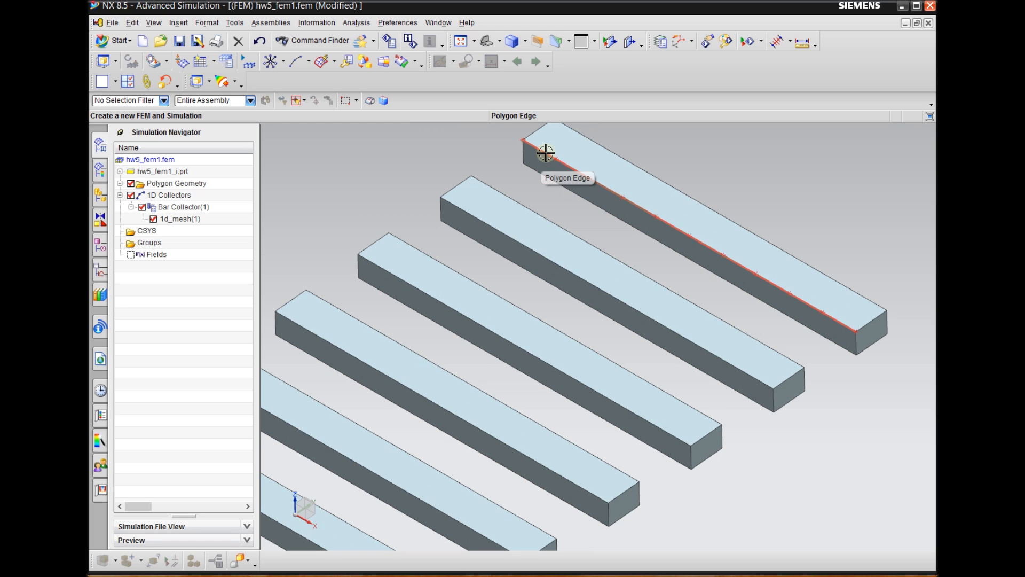
pyautogui.scroll(-1, 531, 303)
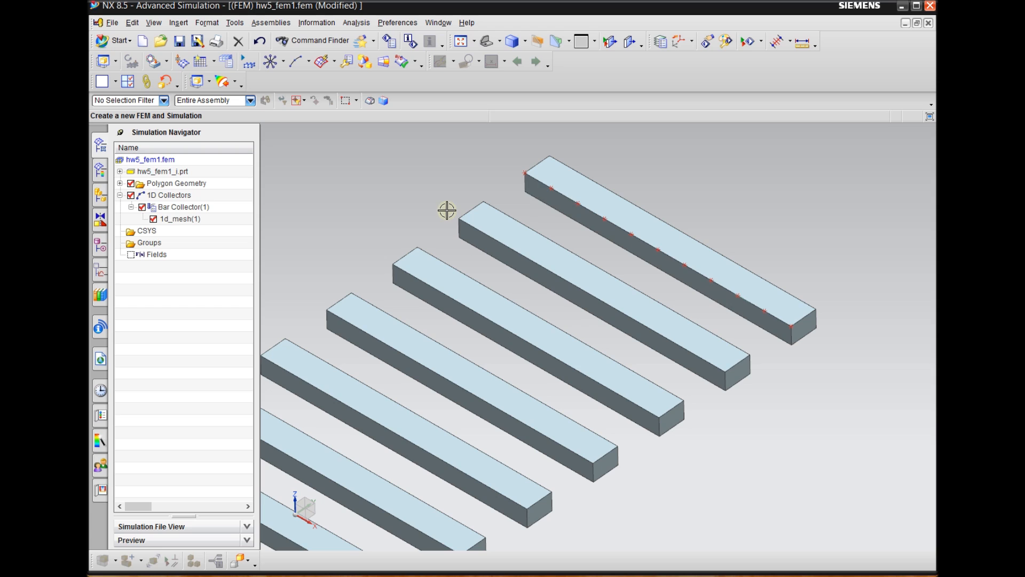
pyautogui.rightClick(192, 223)
pyautogui.click(182, 210)
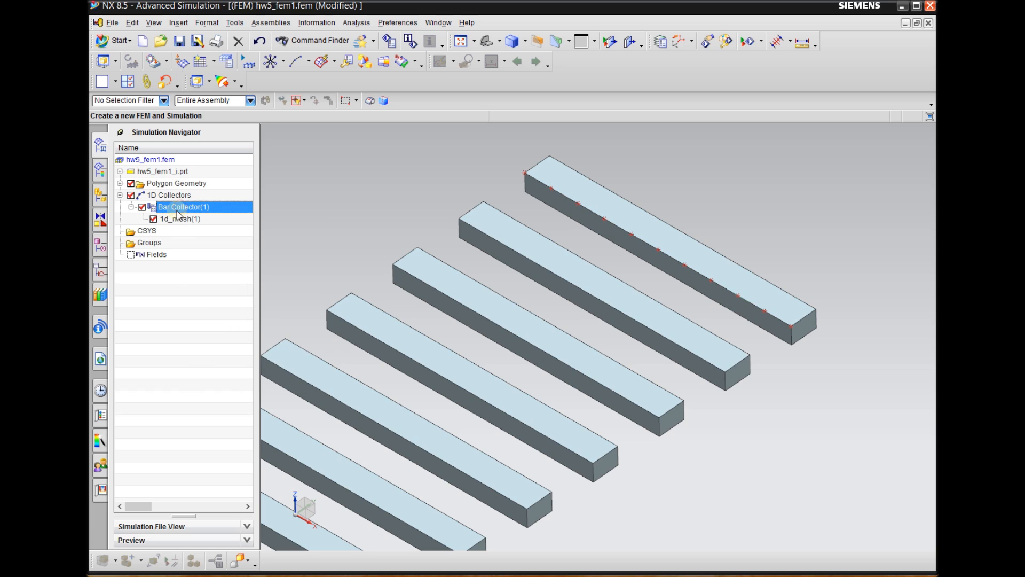
pyautogui.rightClick(184, 212)
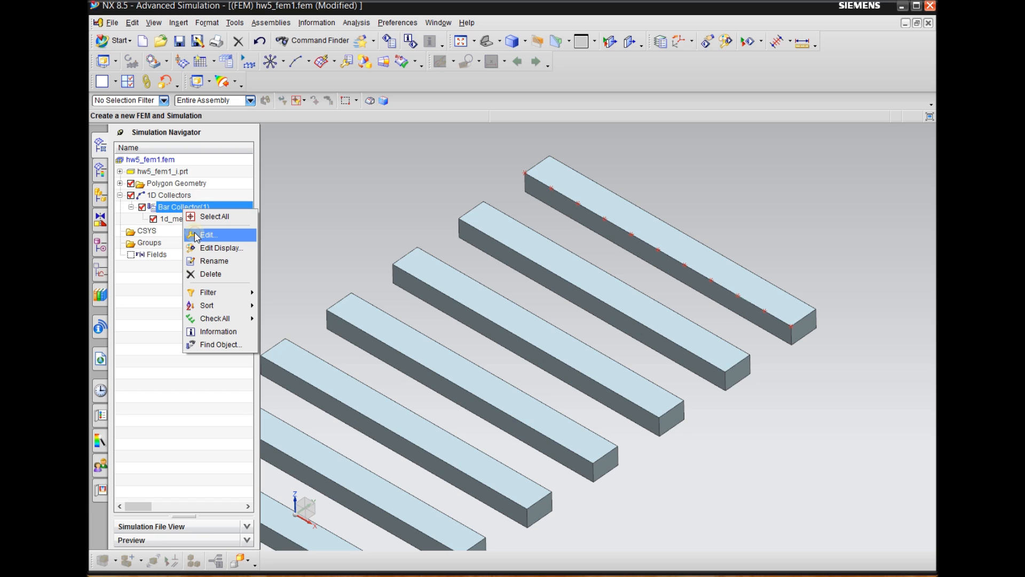
pyautogui.click(196, 235)
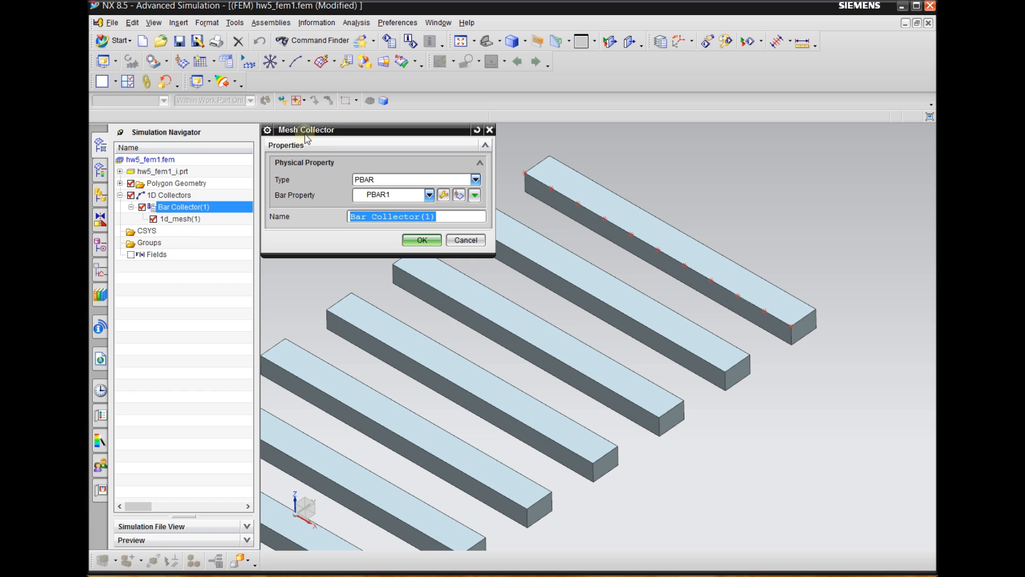
pyautogui.moveTo(310, 131); pyautogui.dragTo(309, 146)
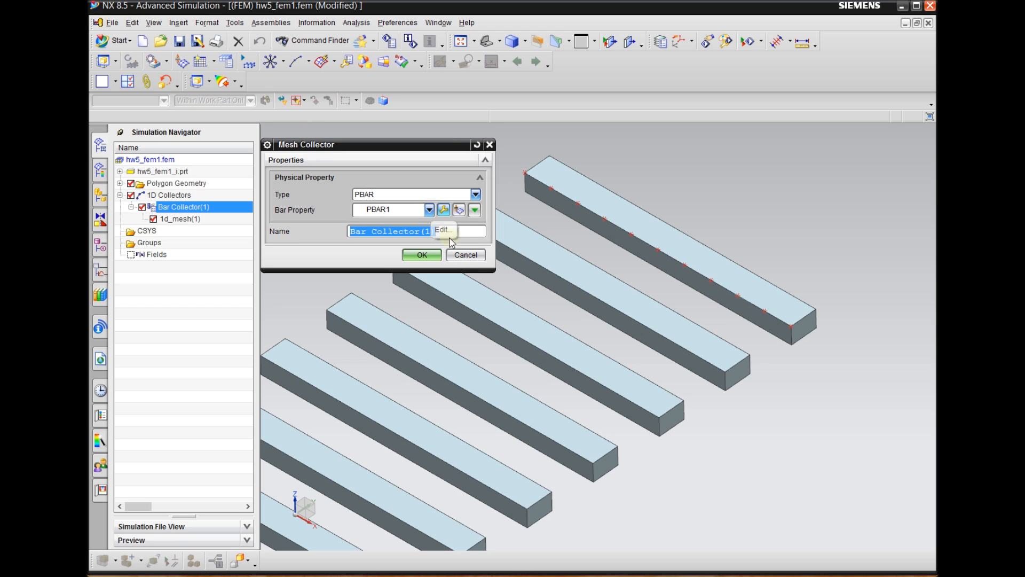
pyautogui.click(465, 255)
# Review the element types available for the existing 1D mesh without changing its CBAR type
pyautogui.doubleClick(182, 219)
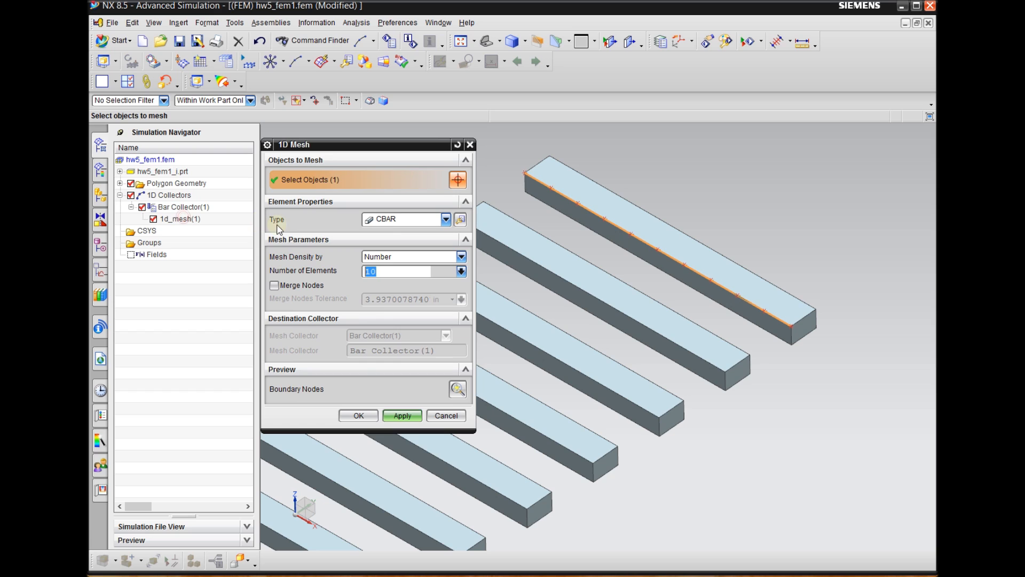
pyautogui.click(395, 219)
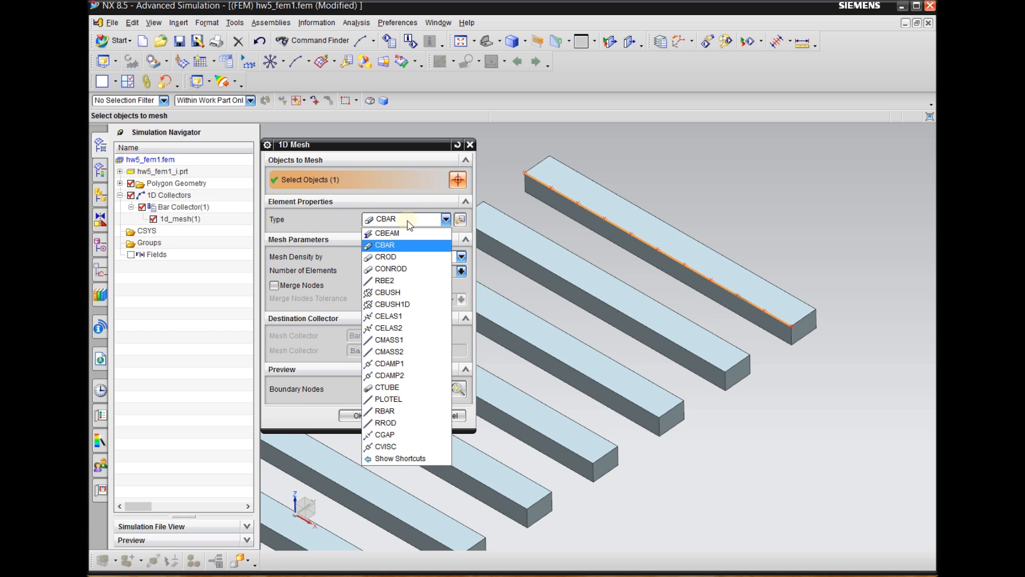
pyautogui.click(406, 226)
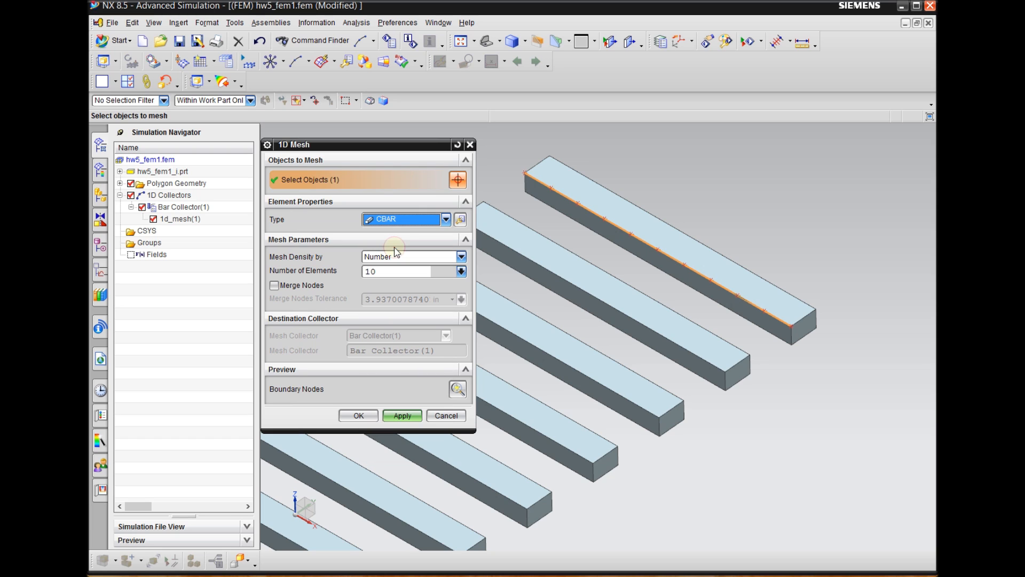
pyautogui.click(446, 416)
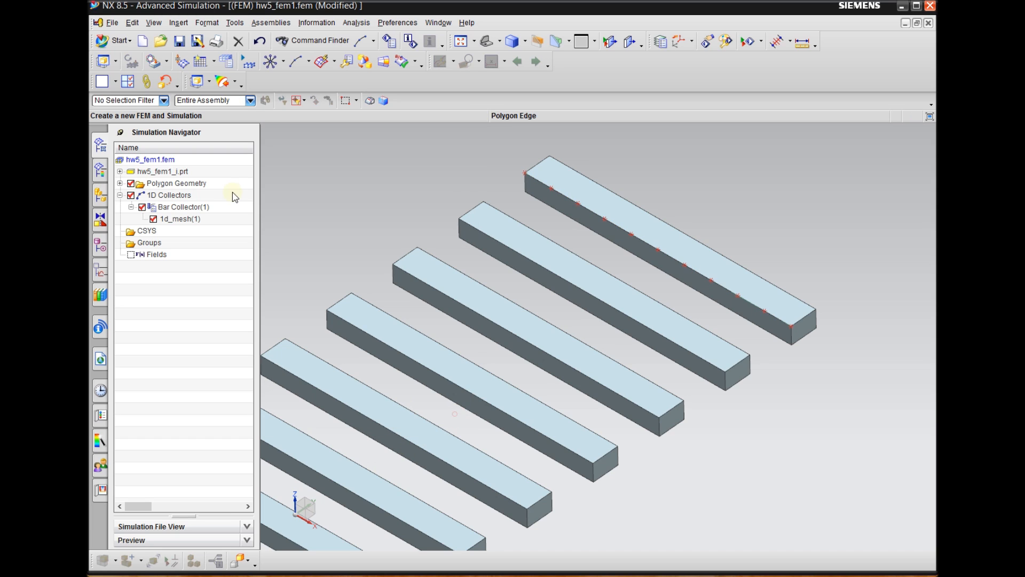
# Edit the bar collector's PBAR1 physical property and open the Beam Section Manager for its fore section
pyautogui.rightClick(195, 211)
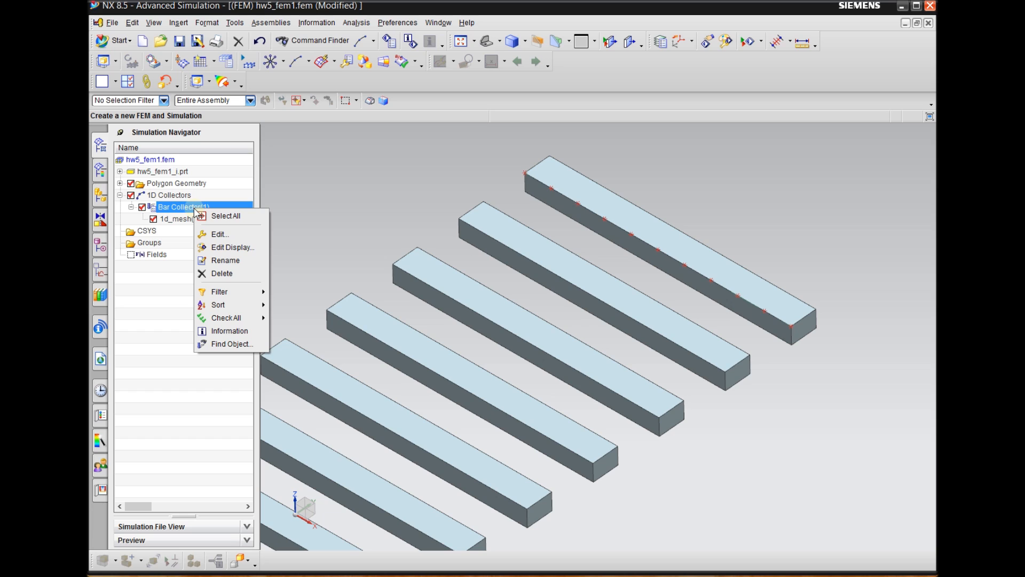
pyautogui.click(233, 237)
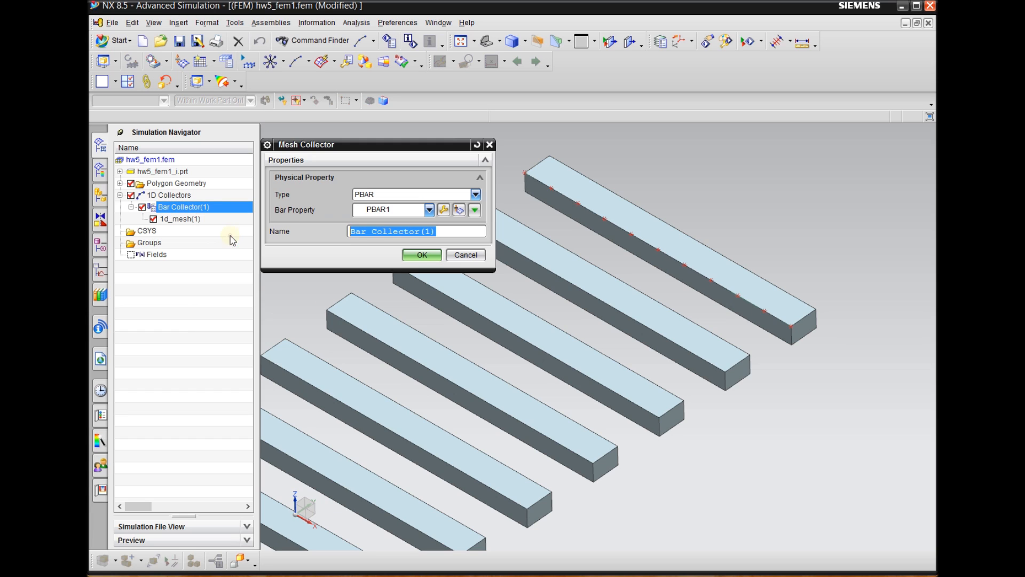
pyautogui.click(444, 210)
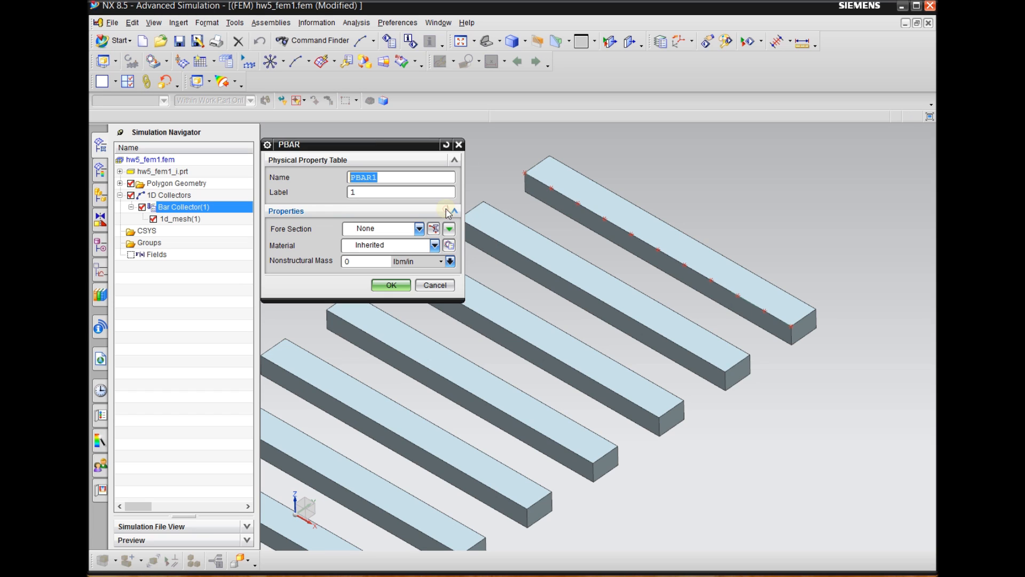
pyautogui.moveTo(368, 144); pyautogui.dragTo(367, 130)
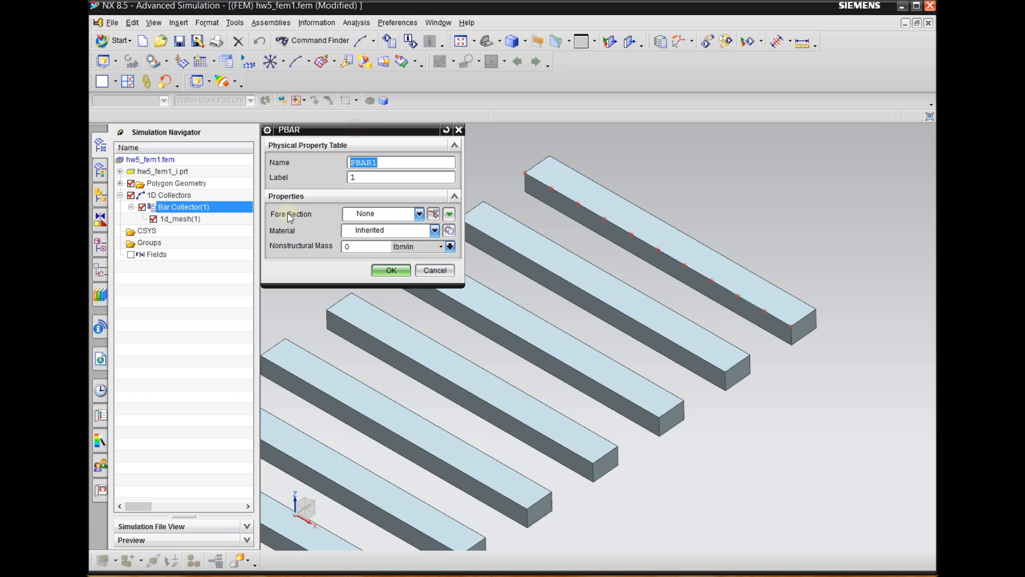
pyautogui.click(434, 215)
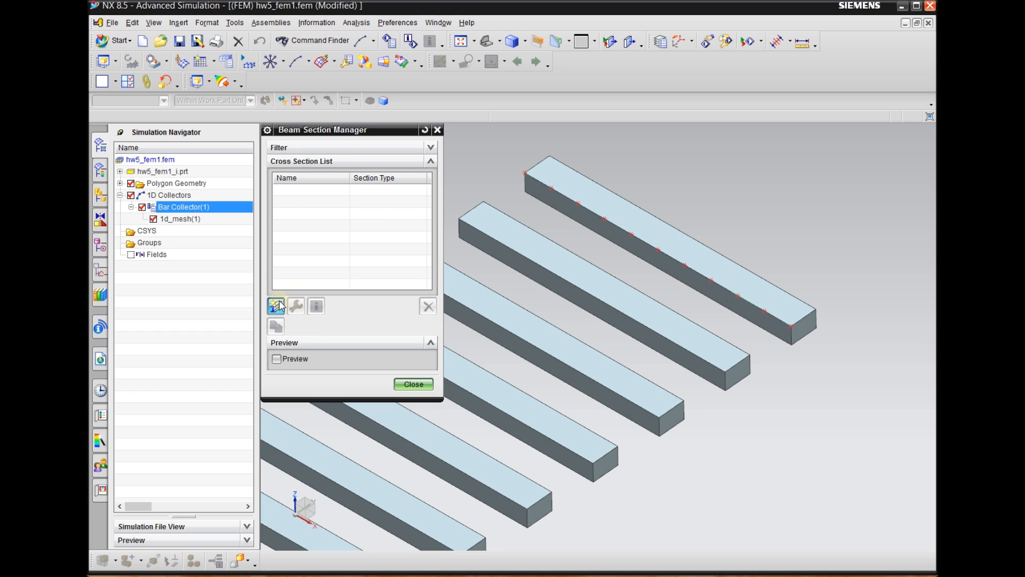
# Create a BAR beam section with DIM1 2 in and DIM2 3 in, previewing it before closing the section manager
pyautogui.click(277, 306)
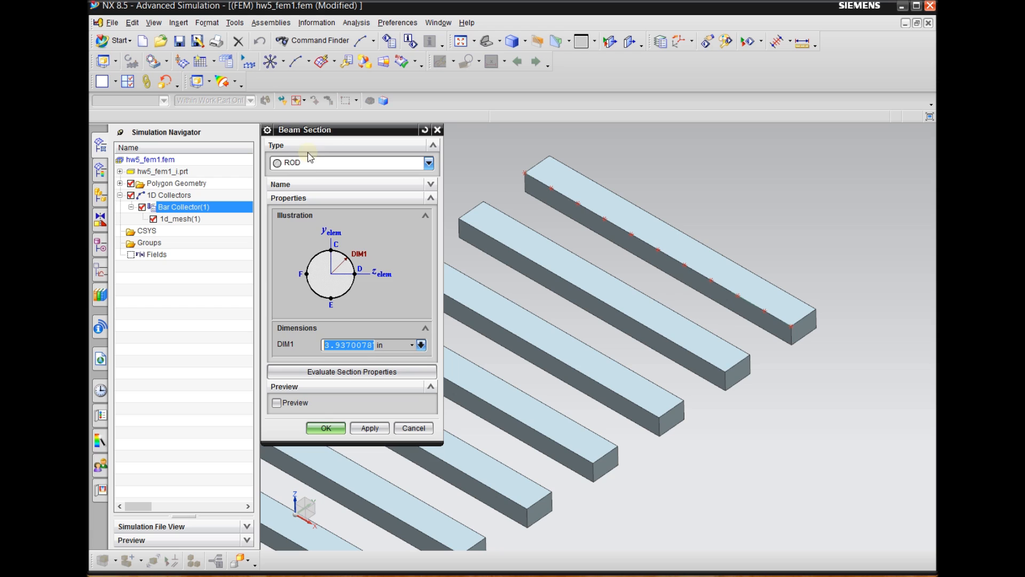
pyautogui.click(316, 163)
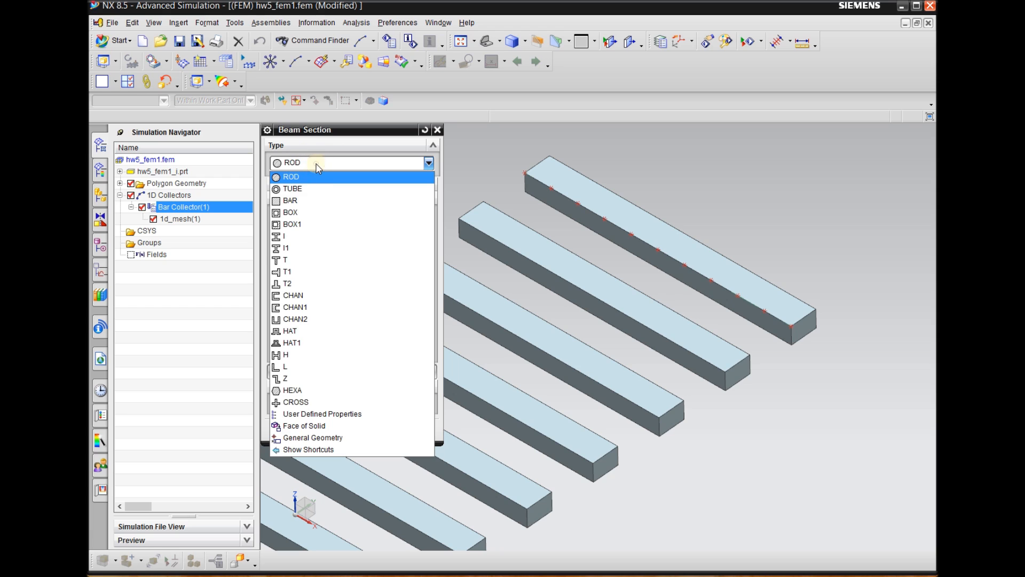
pyautogui.click(297, 205)
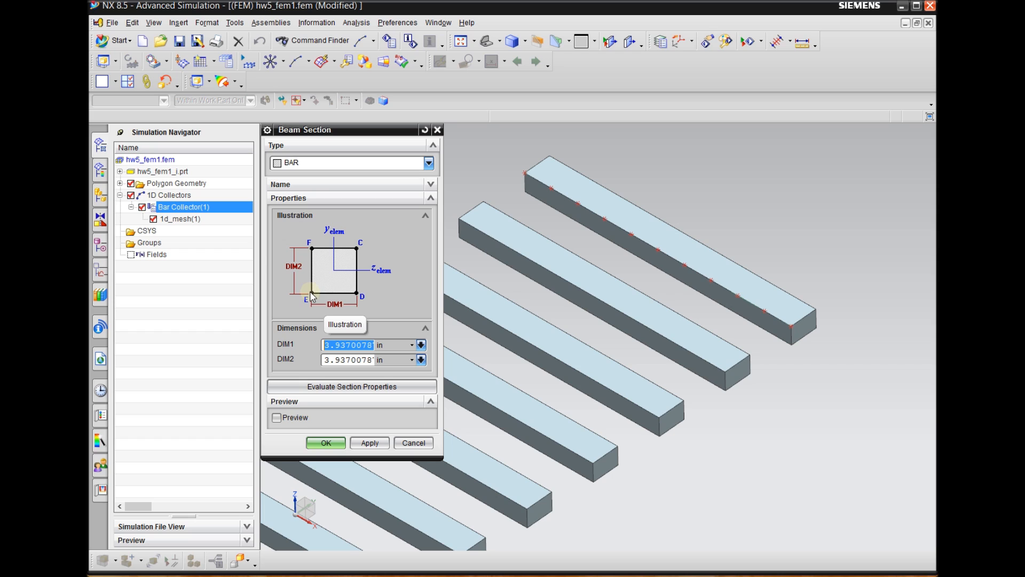
pyautogui.write('2')
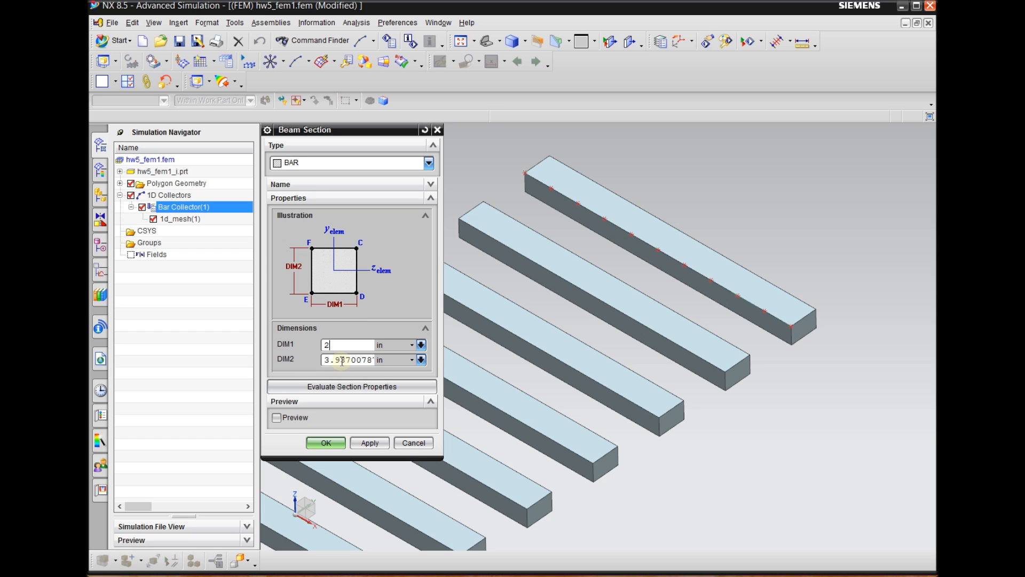
pyautogui.doubleClick(343, 360)
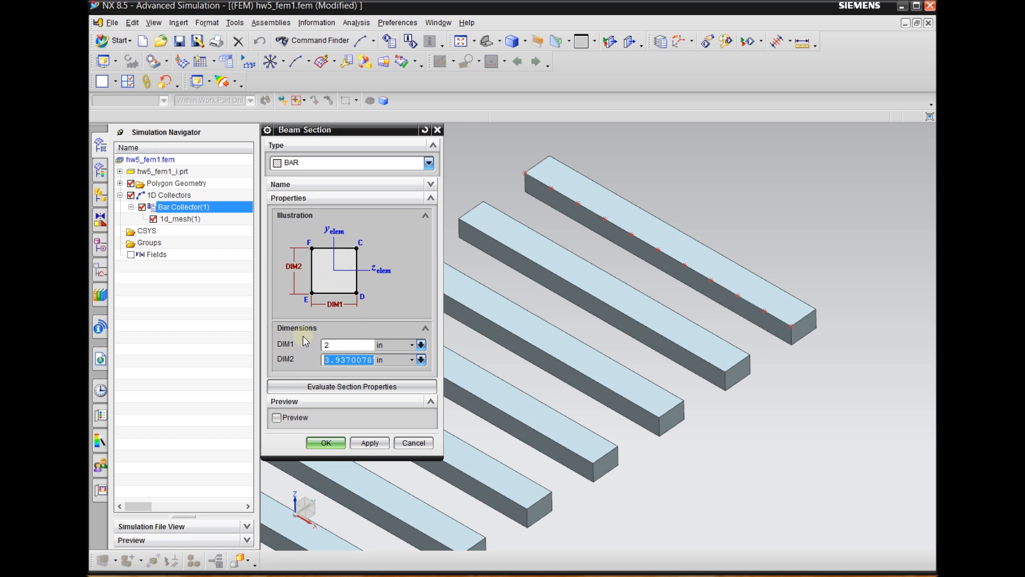
pyautogui.write('3')
pyautogui.click(294, 417)
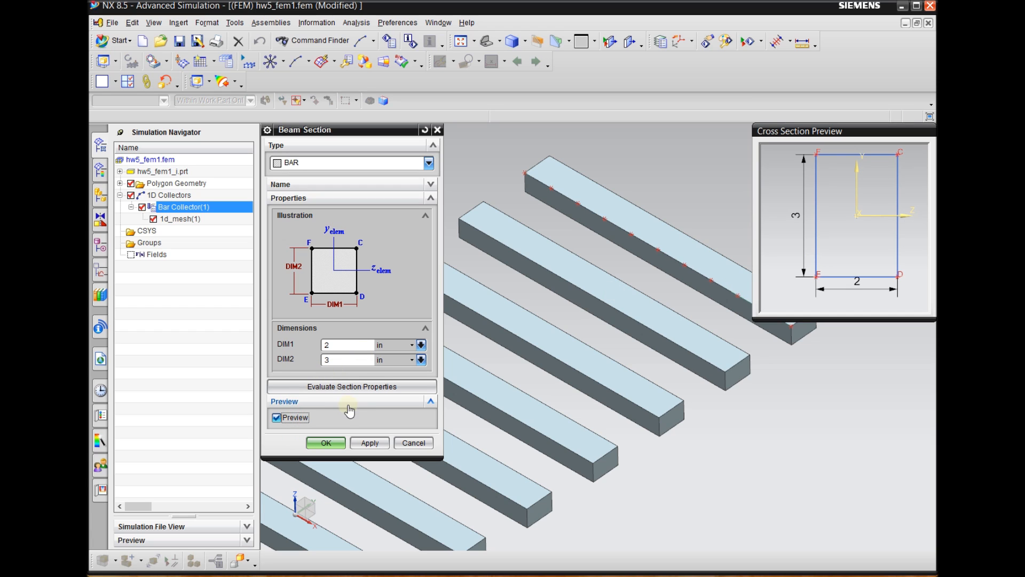
pyautogui.click(326, 443)
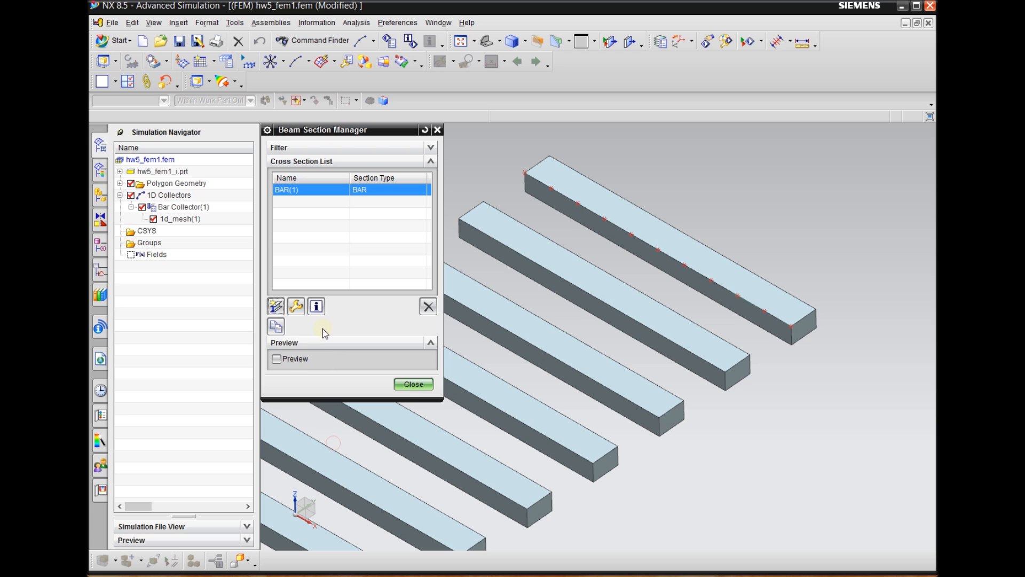
pyautogui.click(413, 386)
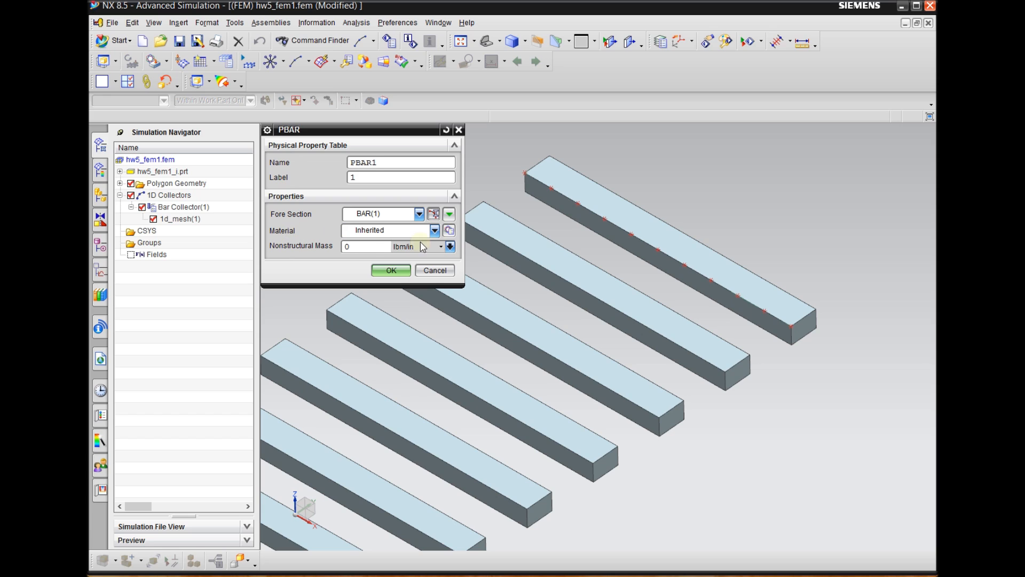
# Assign the library material Steel to the PBAR1 physical property and accept the bar collector's property settings
pyautogui.click(450, 231)
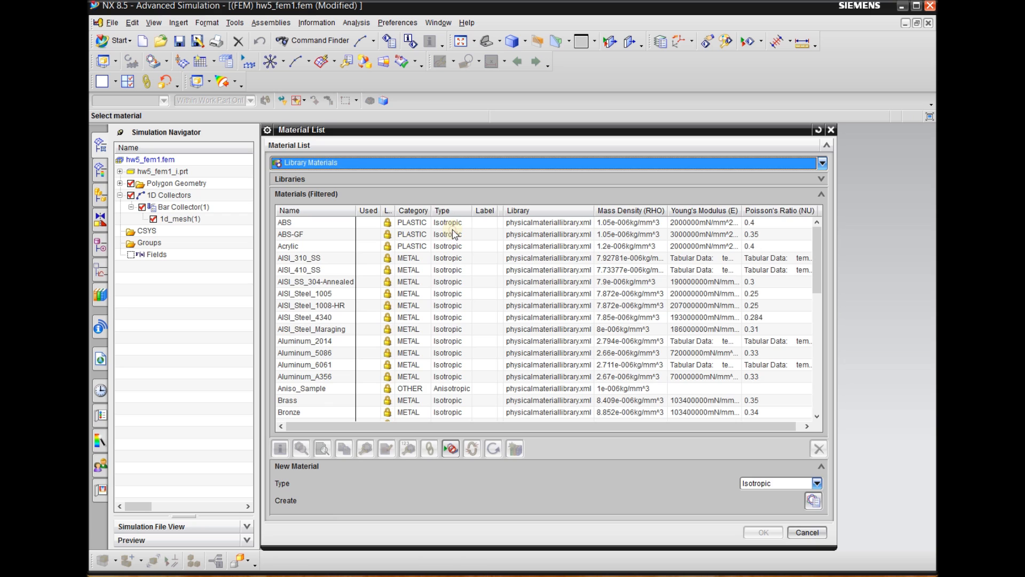
pyautogui.click(351, 163)
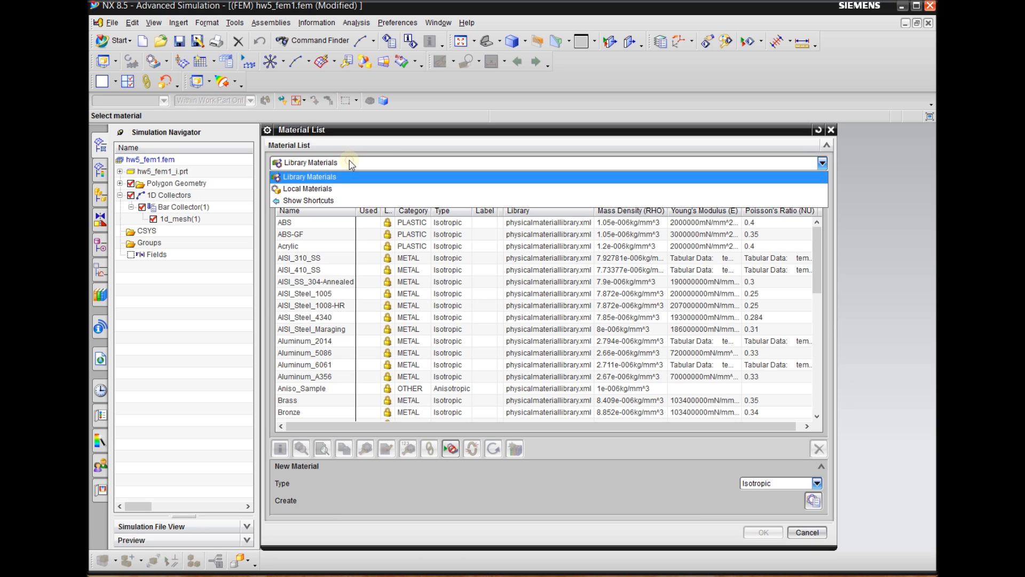
pyautogui.click(319, 180)
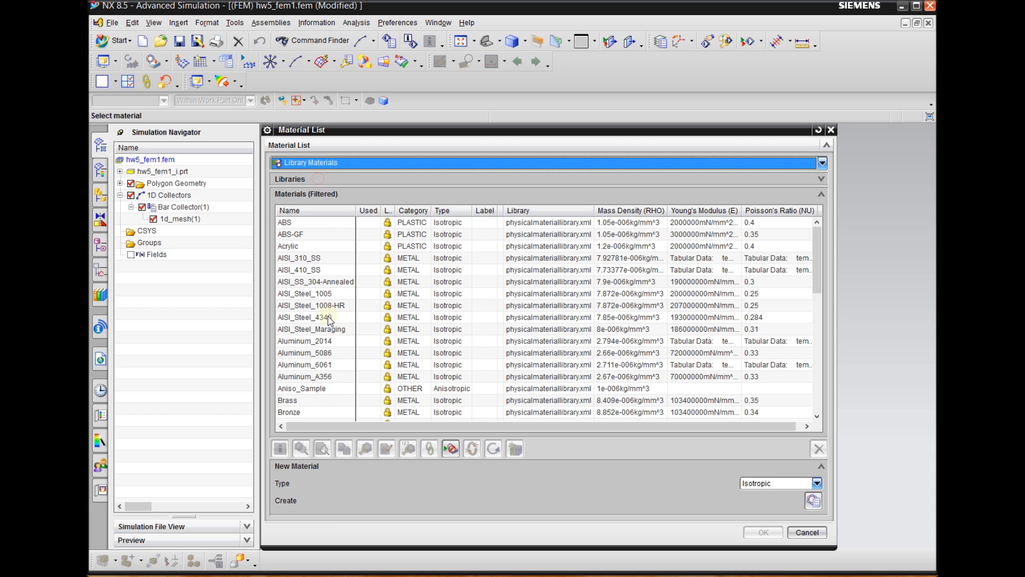
pyautogui.scroll(-15, 327, 316)
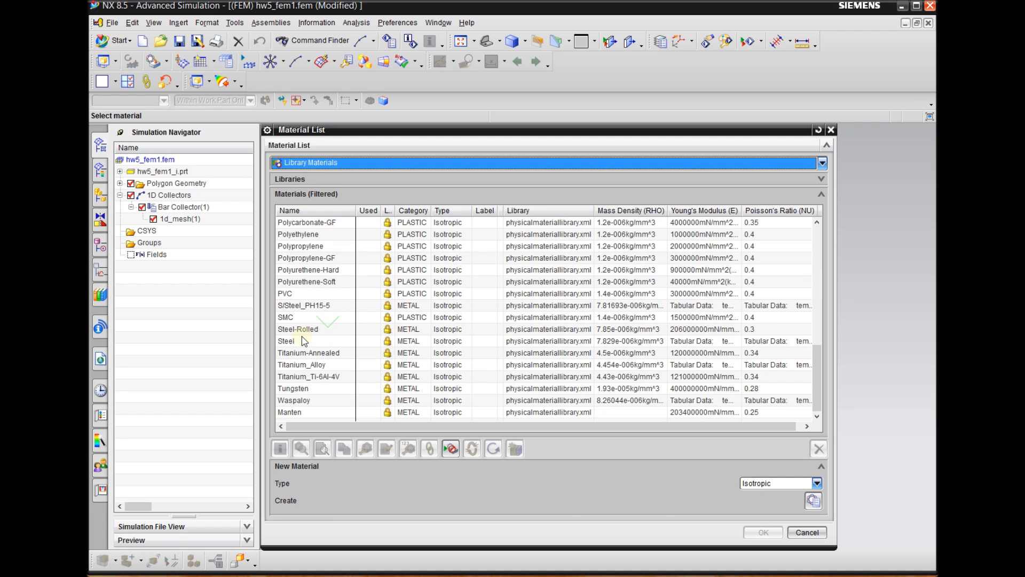
pyautogui.click(325, 340)
pyautogui.click(763, 532)
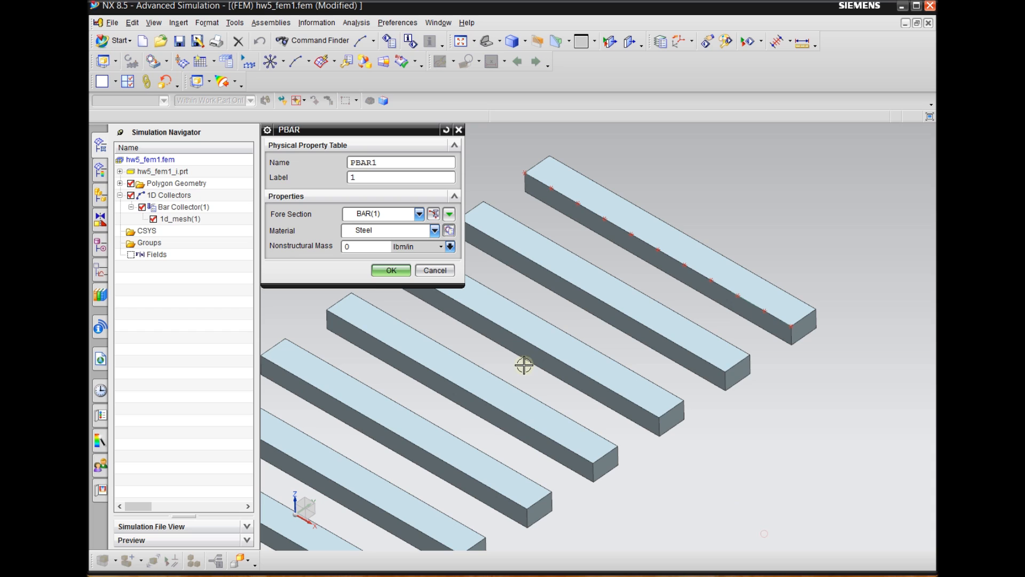
pyautogui.click(392, 271)
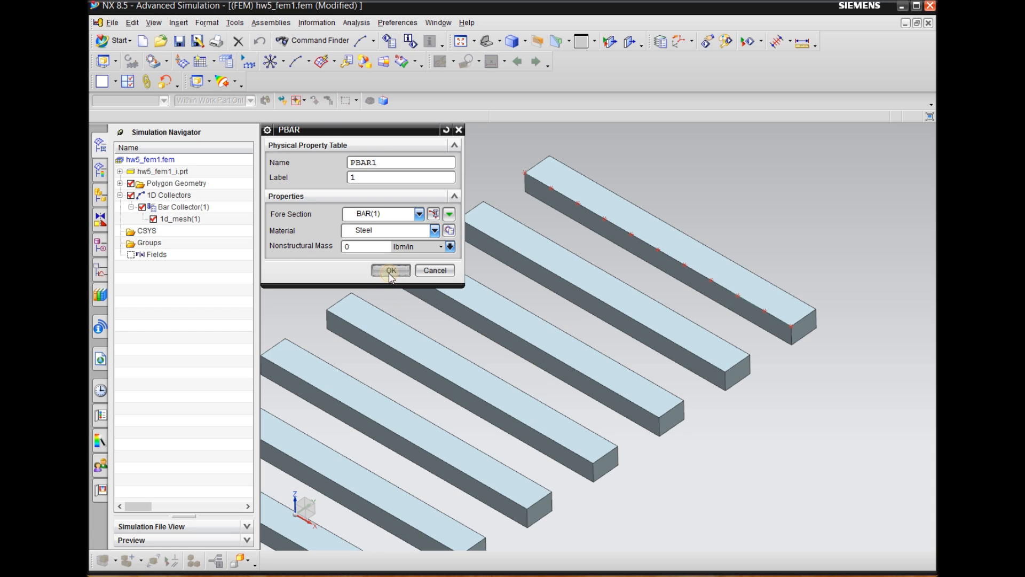
pyautogui.click(417, 237)
# Examine the displayed bar section along the meshed edge and its alignment with the first beam's solid body at both ends
pyautogui.scroll(3, 772, 305)
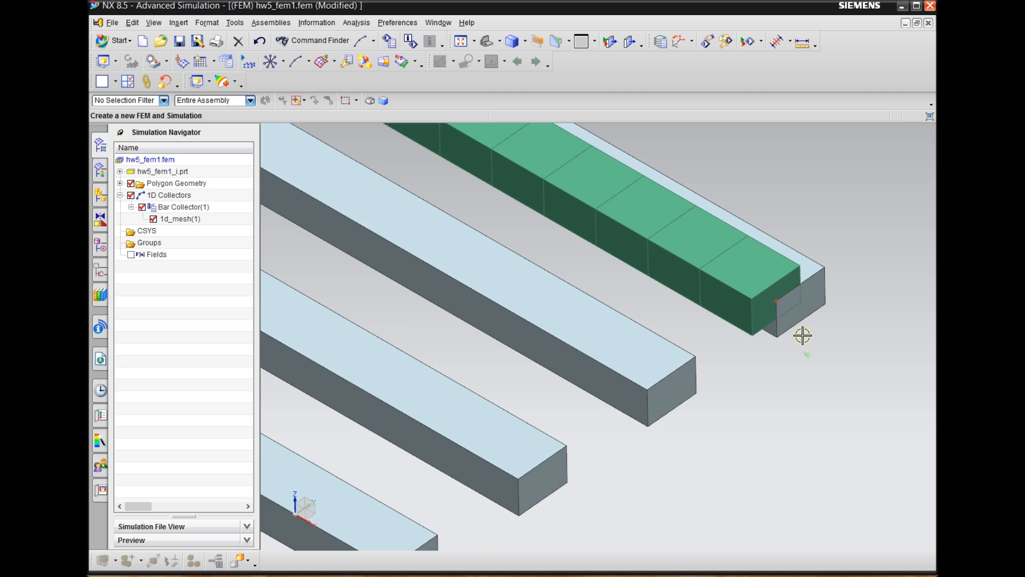
pyautogui.scroll(-3, 748, 267)
pyautogui.scroll(3, 737, 244)
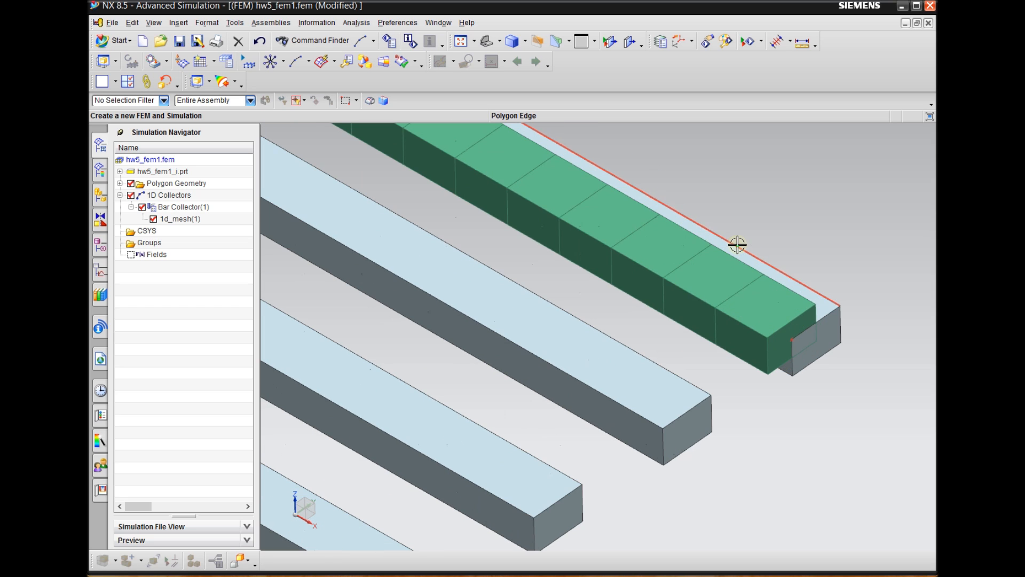
pyautogui.scroll(-3, 753, 311)
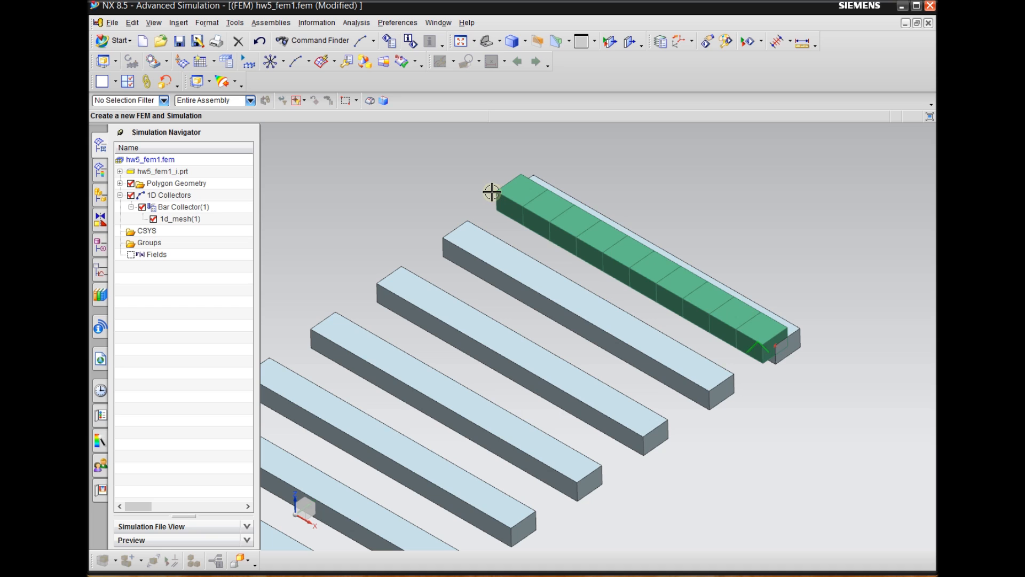
pyautogui.scroll(2, 761, 328)
pyautogui.scroll(-3, 727, 356)
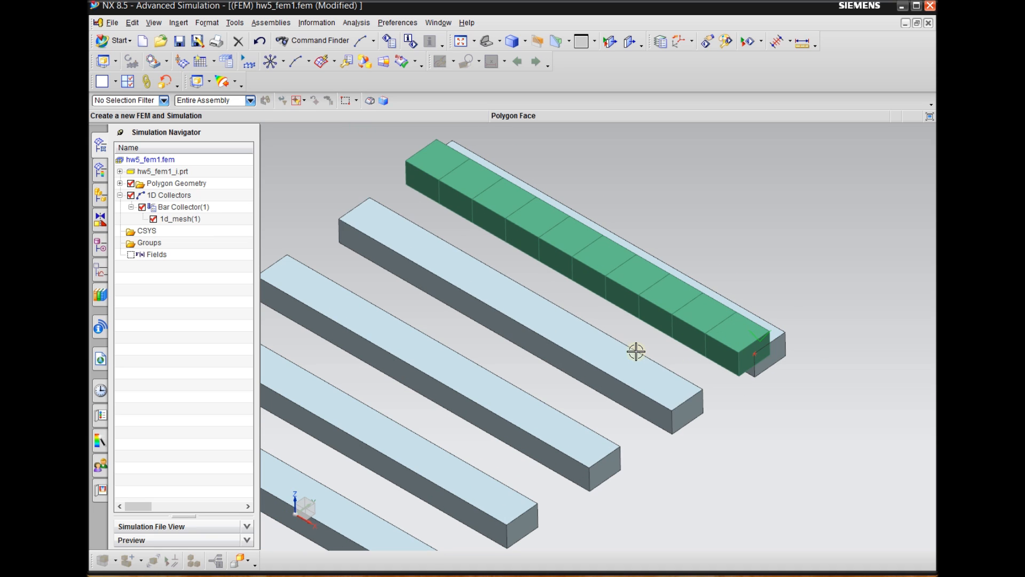
pyautogui.scroll(3, 771, 349)
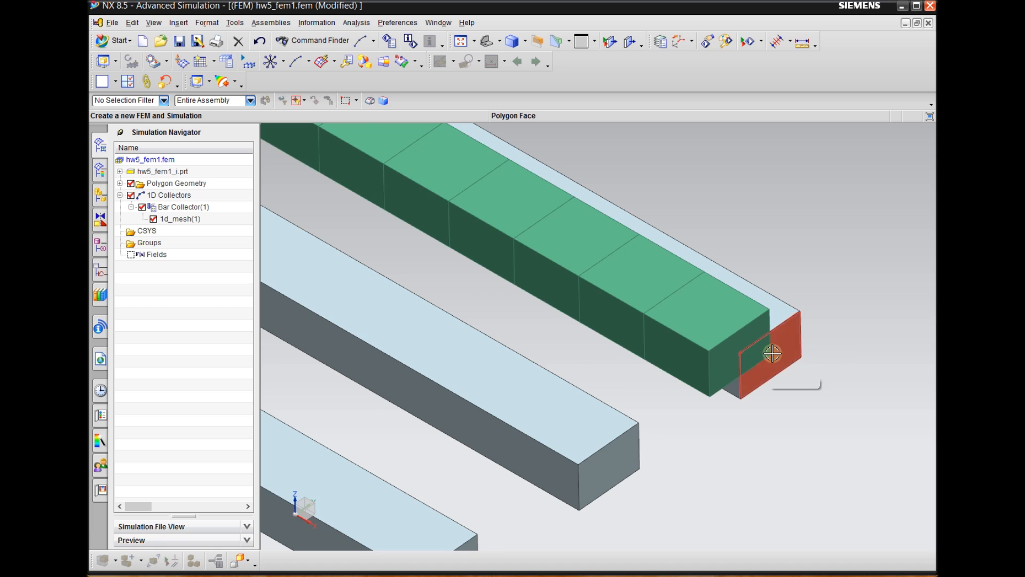
pyautogui.scroll(-3, 740, 348)
pyautogui.scroll(-2, 836, 267)
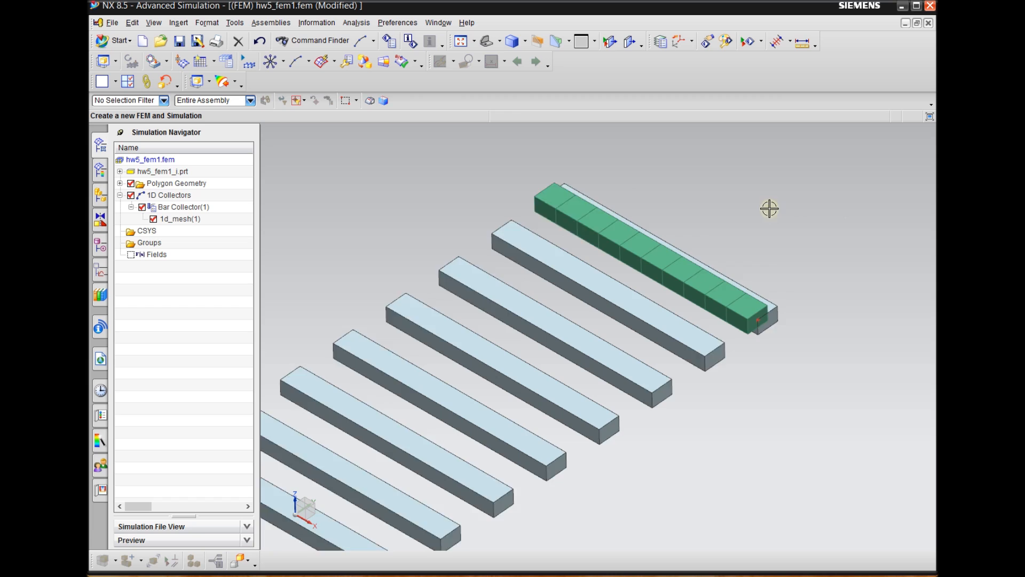
pyautogui.scroll(-2, 757, 238)
pyautogui.scroll(2, 678, 280)
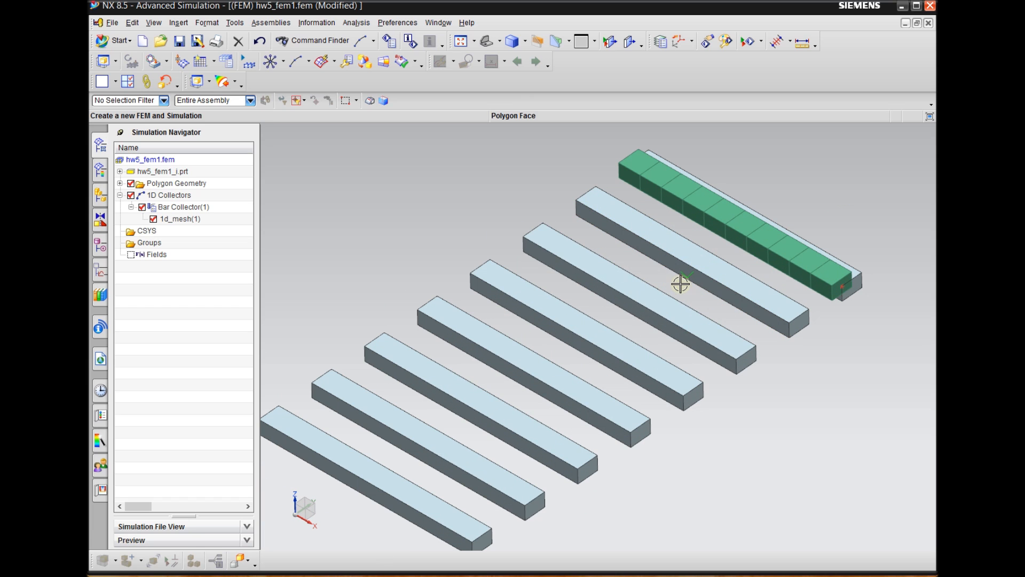
# Create a 2D mapped mesh of CTRIA3 elements with a 3 in element size on the second beam's upper face
pyautogui.click(309, 63)
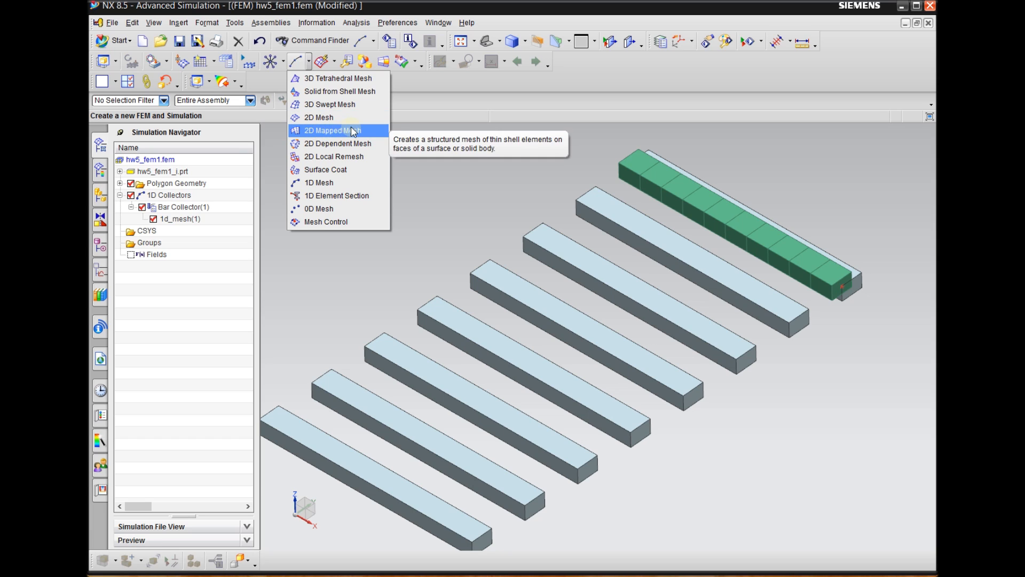
pyautogui.click(339, 133)
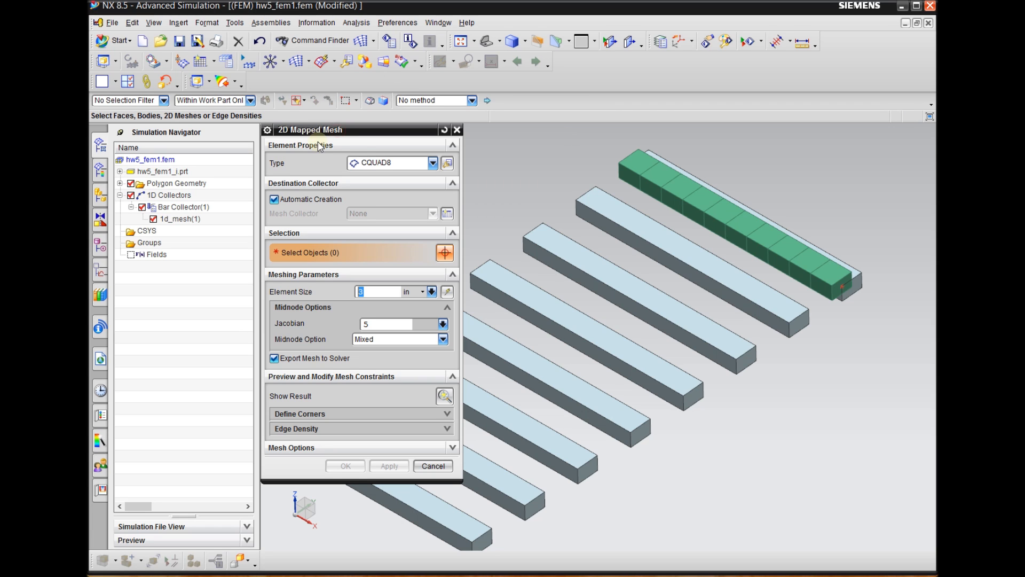
pyautogui.click(402, 166)
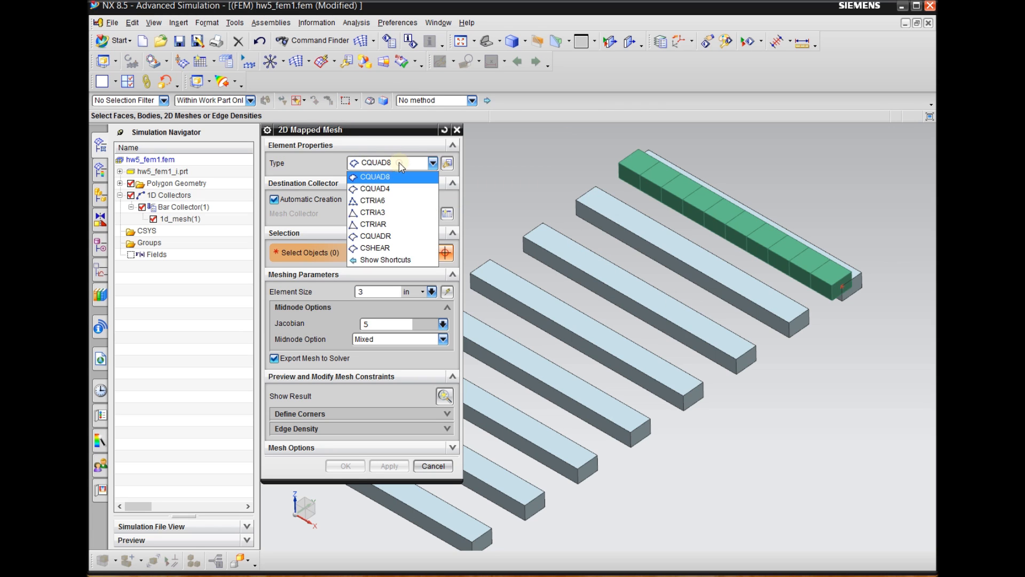
pyautogui.click(384, 214)
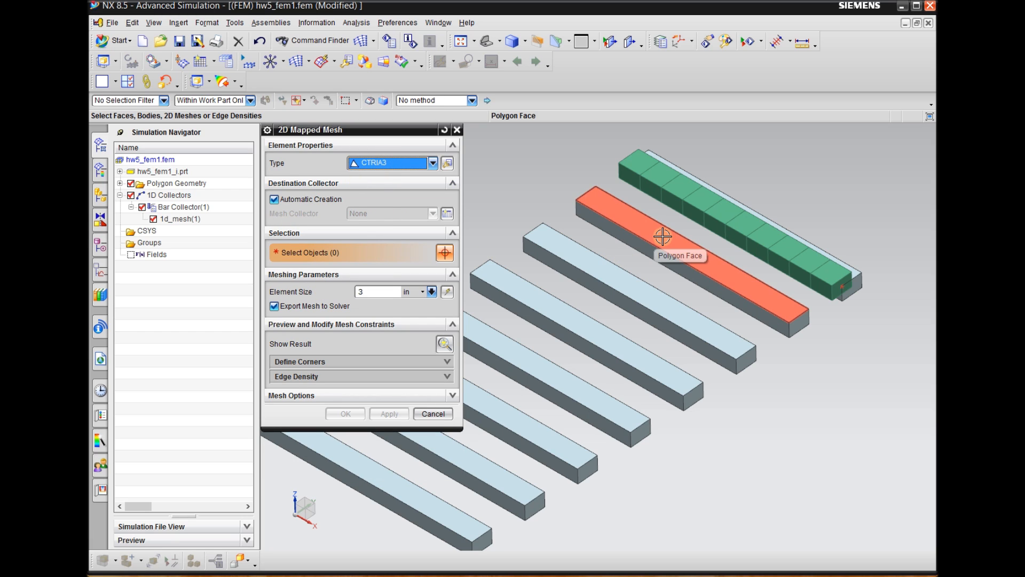
pyautogui.scroll(2, 662, 236)
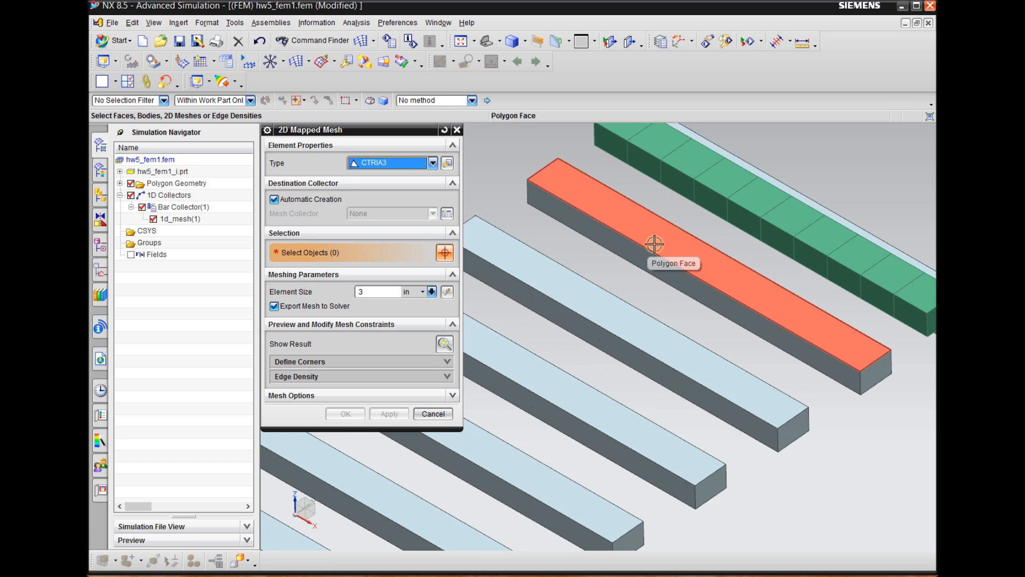
pyautogui.scroll(-1, 601, 239)
pyautogui.moveTo(822, 400)
pyautogui.mouseDown(button='middle')
pyautogui.moveTo(835, 412)
pyautogui.moveTo(827, 404)
pyautogui.mouseUp(button='middle')
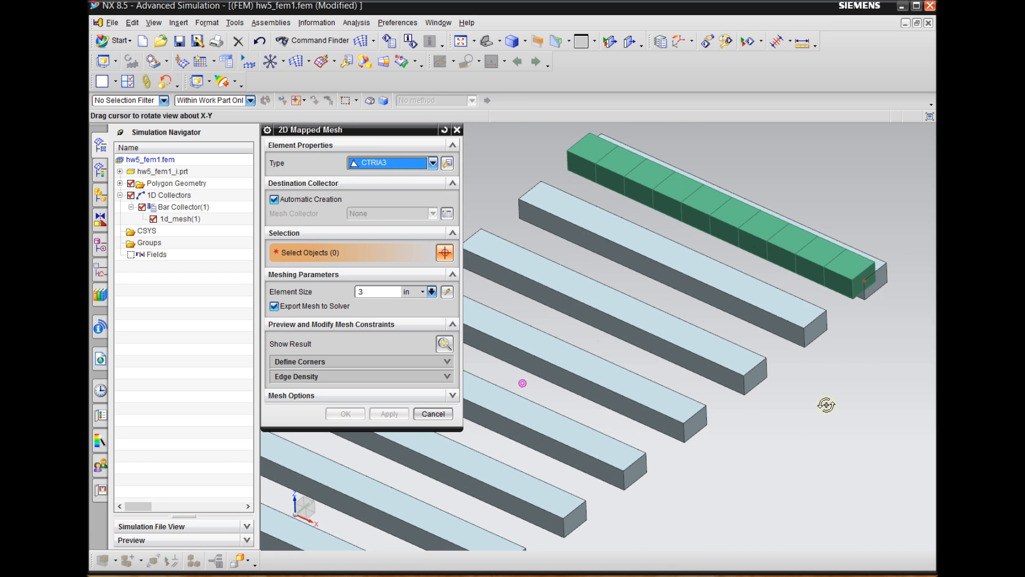
pyautogui.click(641, 235)
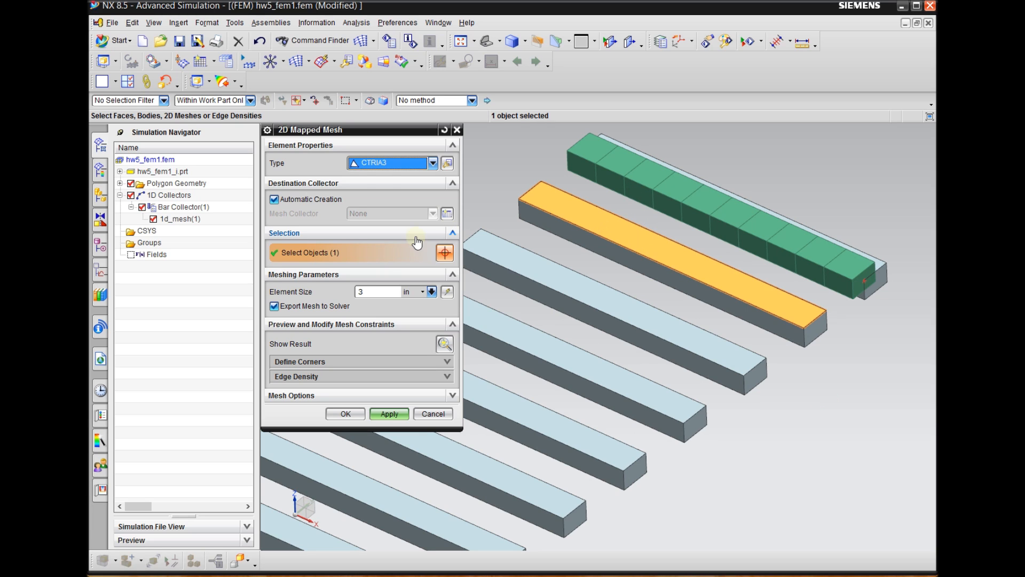
pyautogui.doubleClick(365, 292)
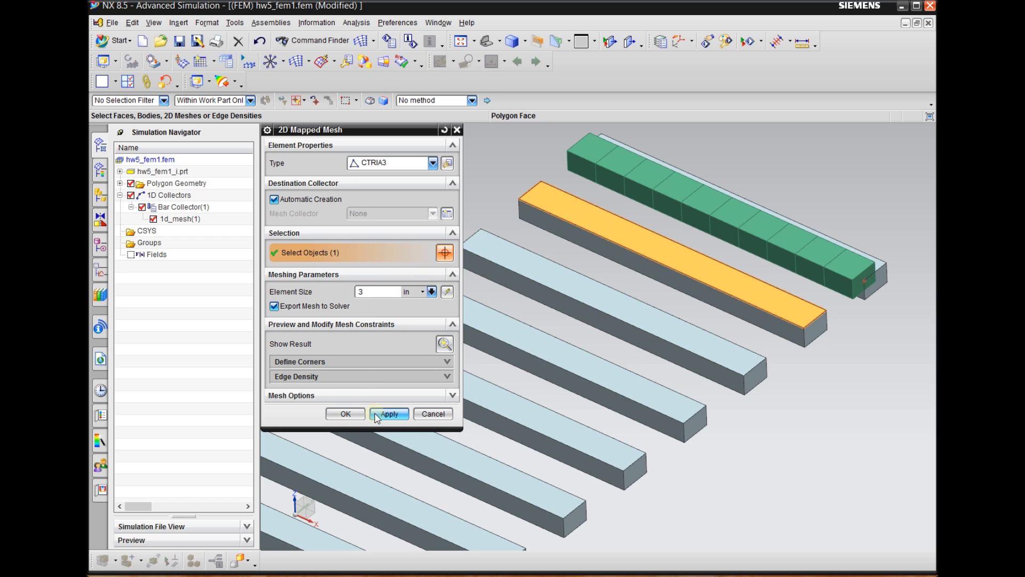
pyautogui.click(390, 414)
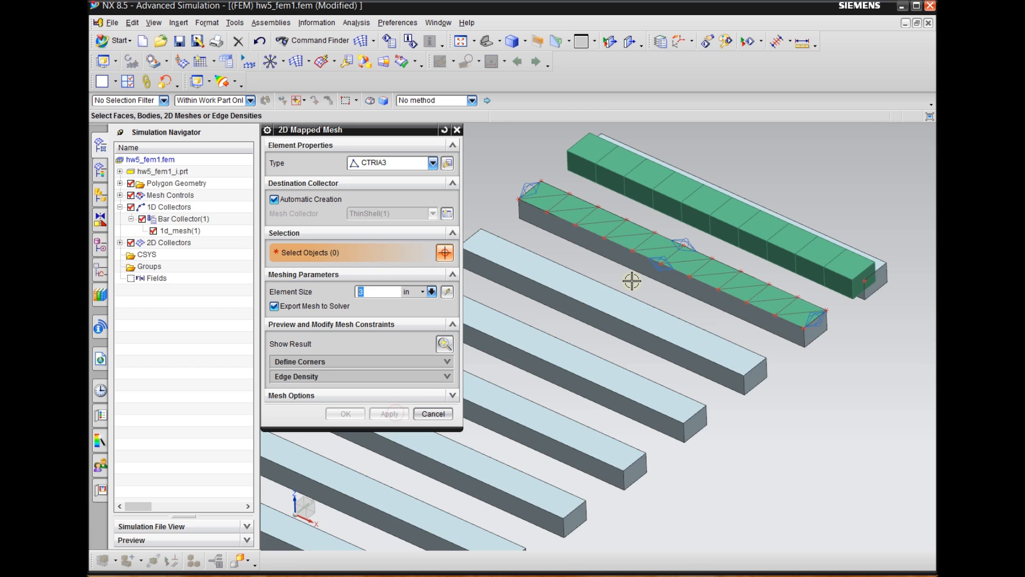
# Create a 2D mapped mesh of CTRIA6 elements with a 3 in element size on the third beam's upper face
pyautogui.scroll(3, 629, 236)
pyautogui.scroll(-3, 658, 217)
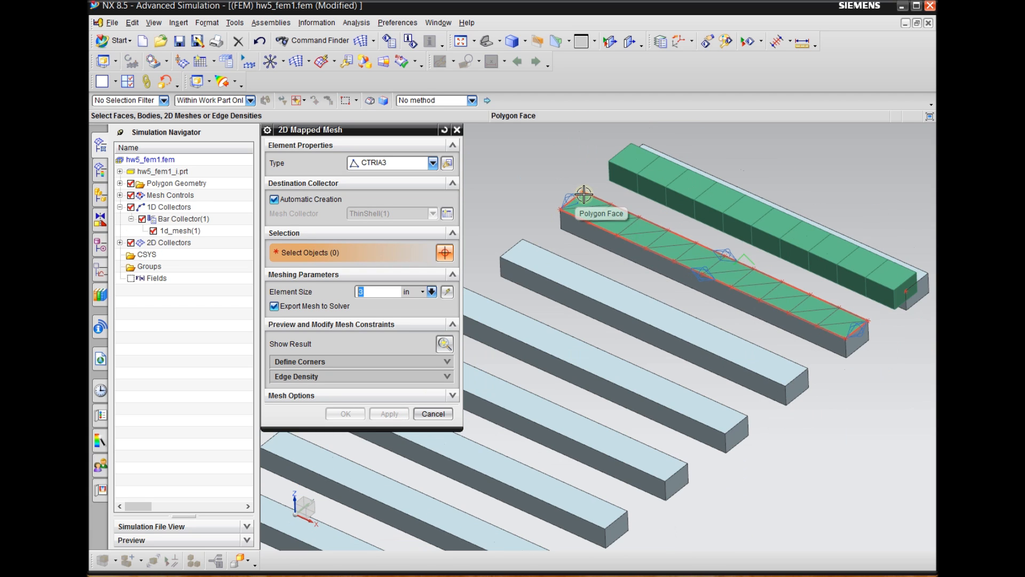
pyautogui.scroll(2, 533, 183)
pyautogui.scroll(-2, 549, 253)
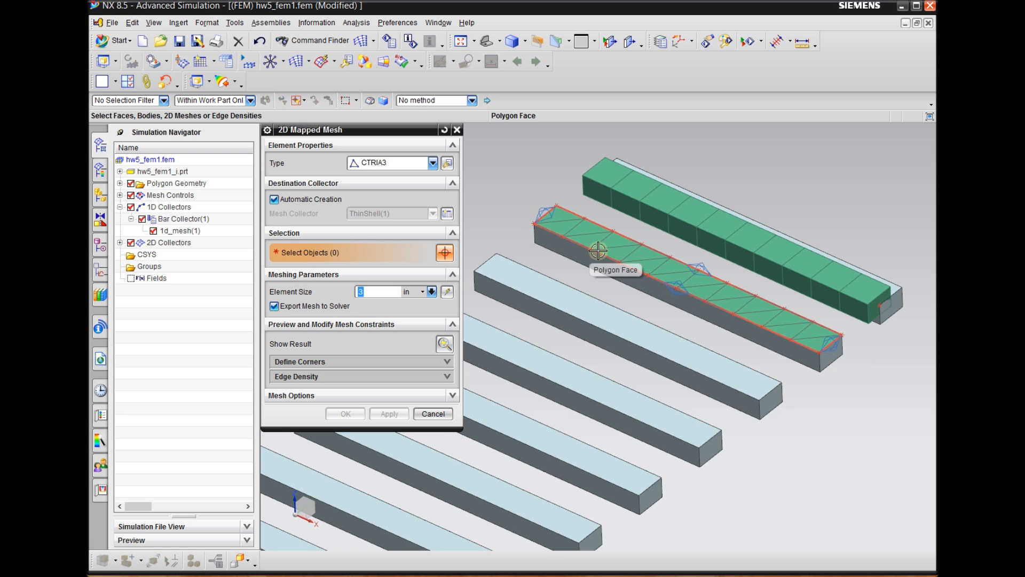
pyautogui.scroll(2, 599, 247)
pyautogui.scroll(-2, 557, 271)
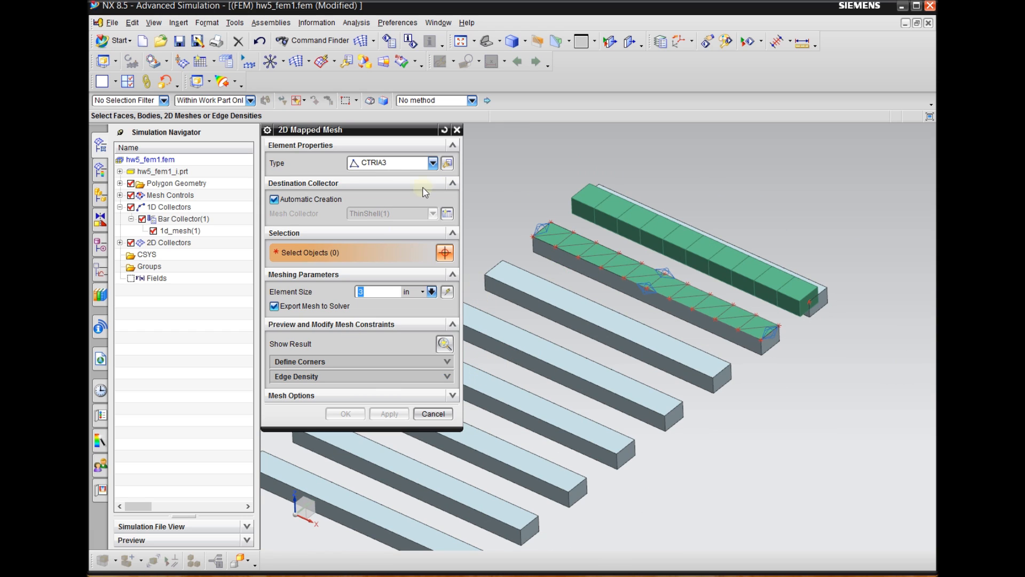
pyautogui.click(397, 166)
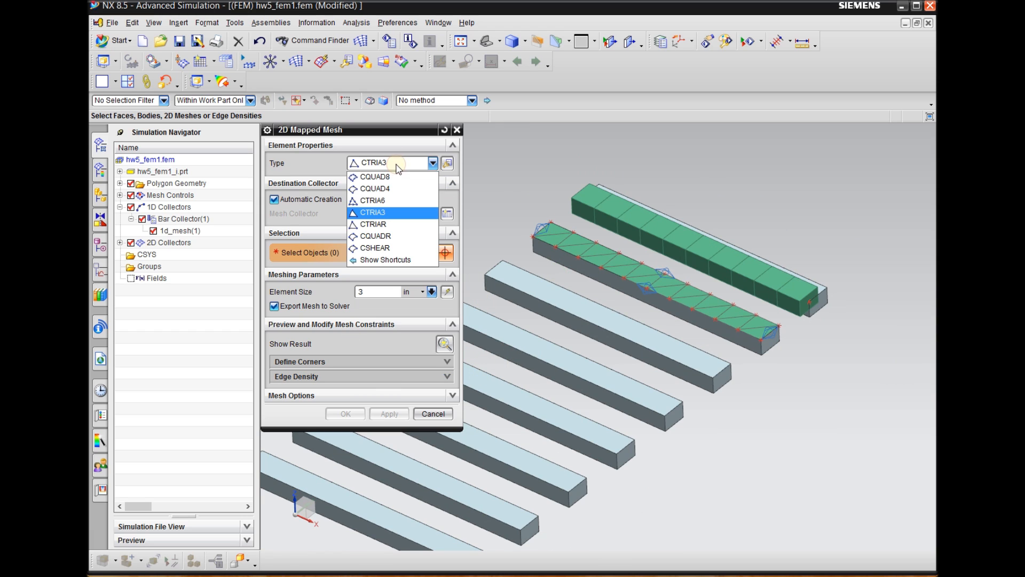
pyautogui.click(383, 205)
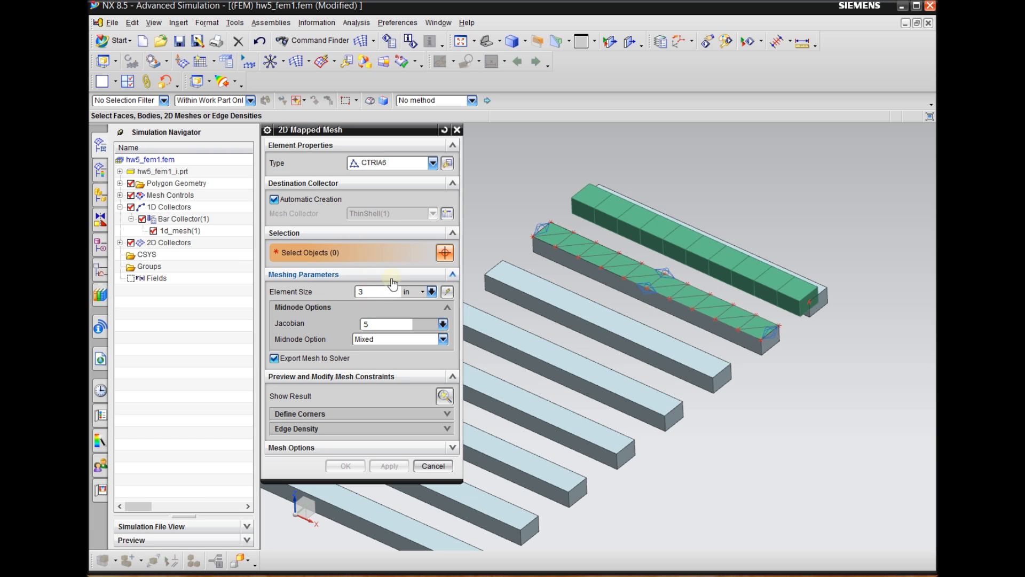
pyautogui.scroll(-3, 579, 297)
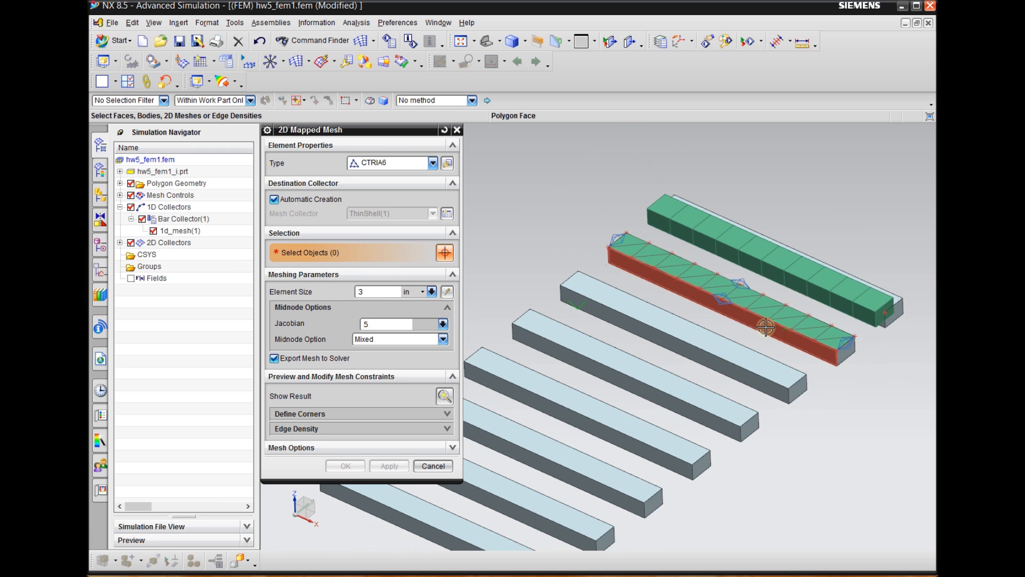
pyautogui.scroll(4, 667, 315)
pyautogui.click(654, 324)
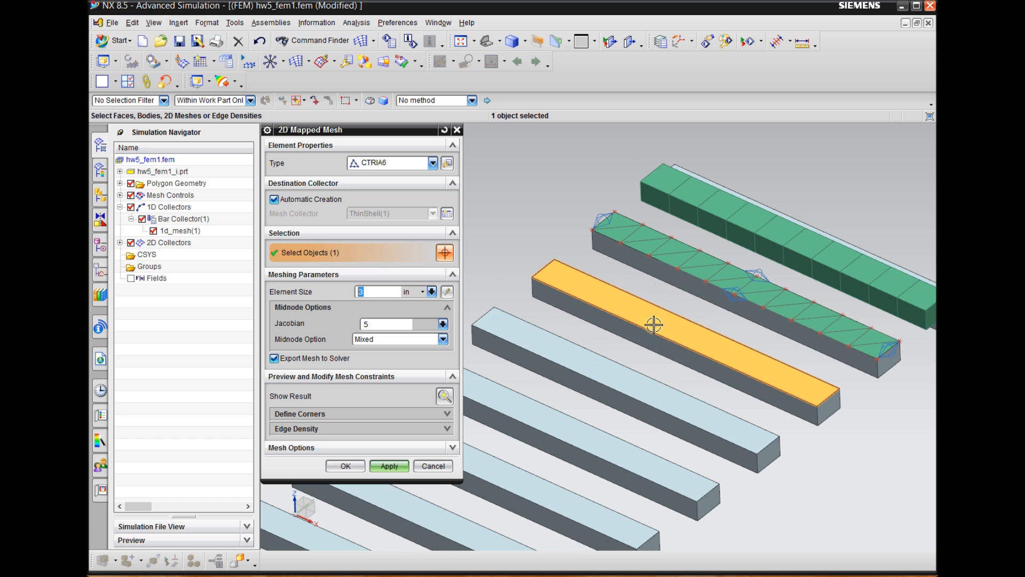
pyautogui.click(389, 467)
# Examine the nodes of the CTRIA6 mesh on the third beam and compare them with the second beam's CTRIA3 mesh
pyautogui.scroll(2, 769, 326)
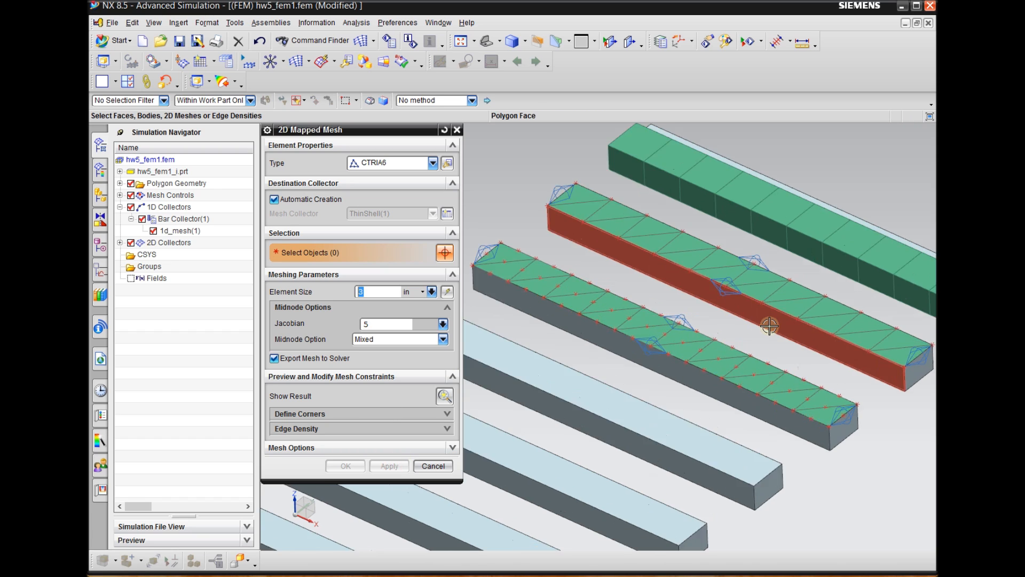
pyautogui.scroll(1, 769, 345)
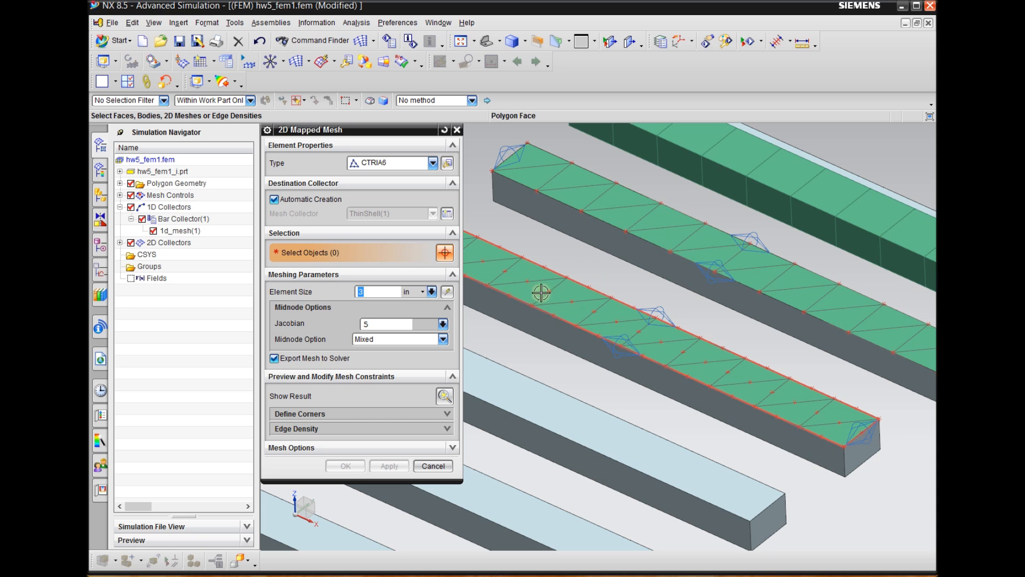
pyautogui.scroll(1, 762, 380)
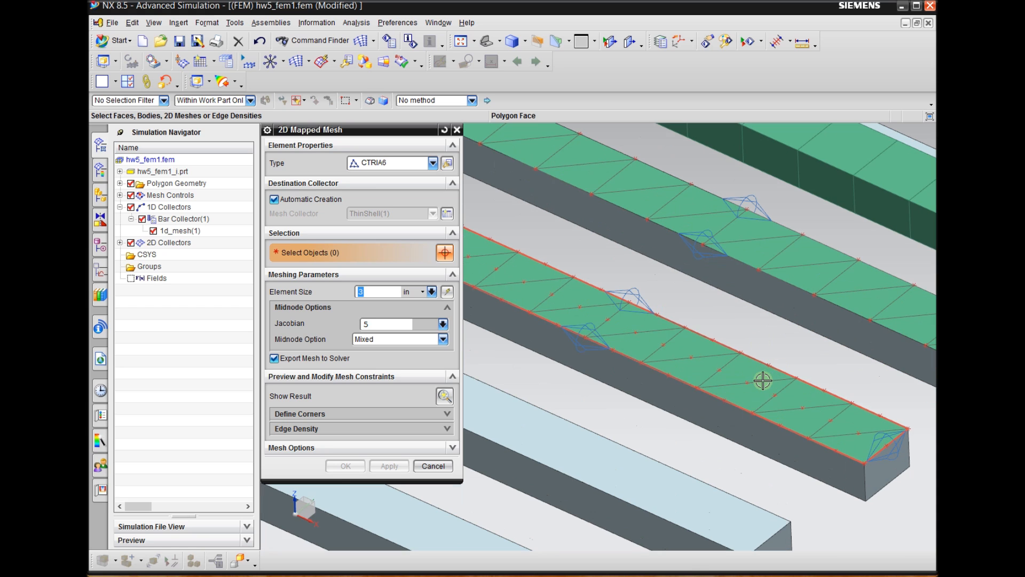
pyautogui.scroll(-1, 656, 412)
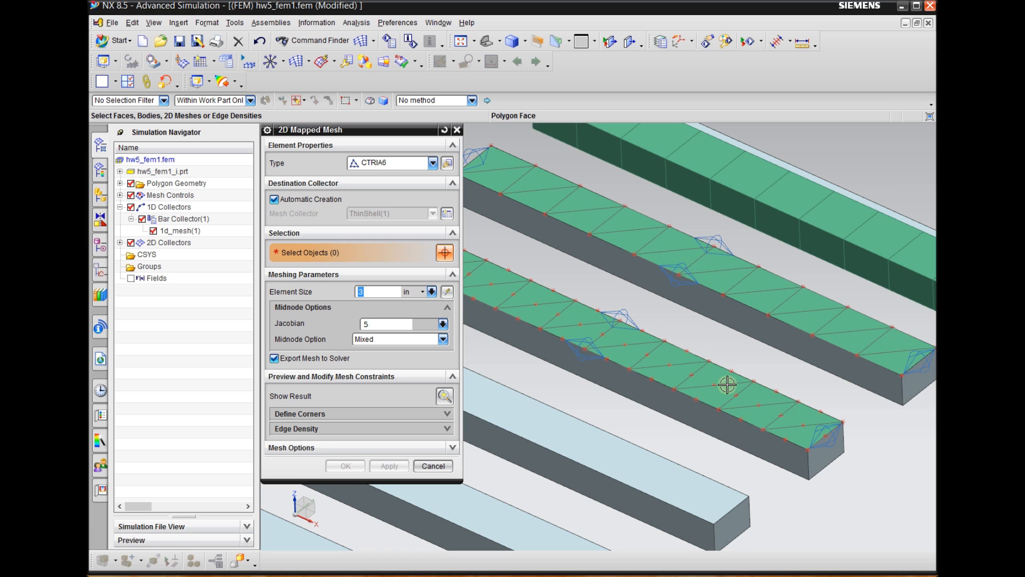
pyautogui.scroll(-2, 760, 379)
pyautogui.scroll(-1, 809, 292)
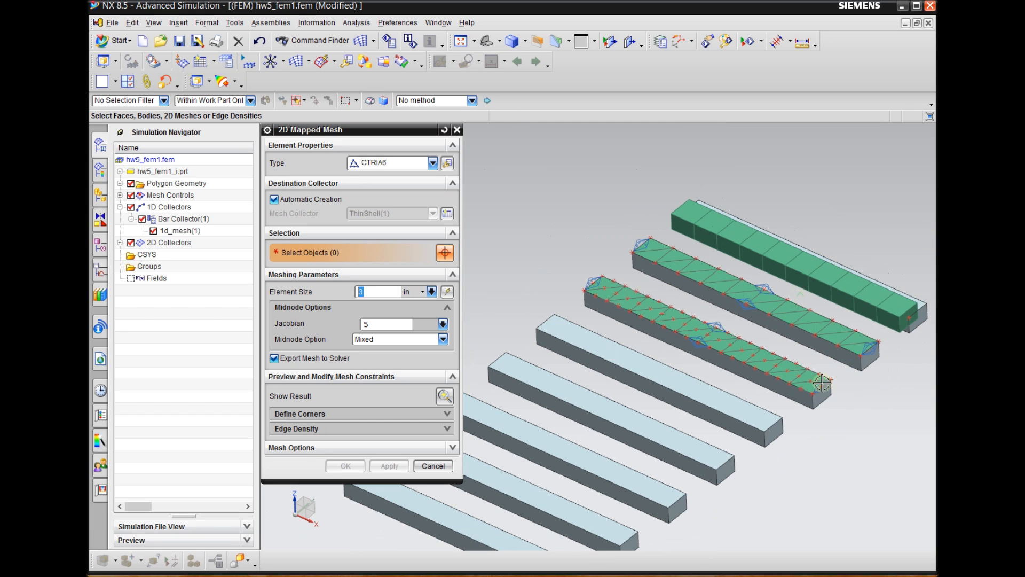
pyautogui.scroll(1, 786, 419)
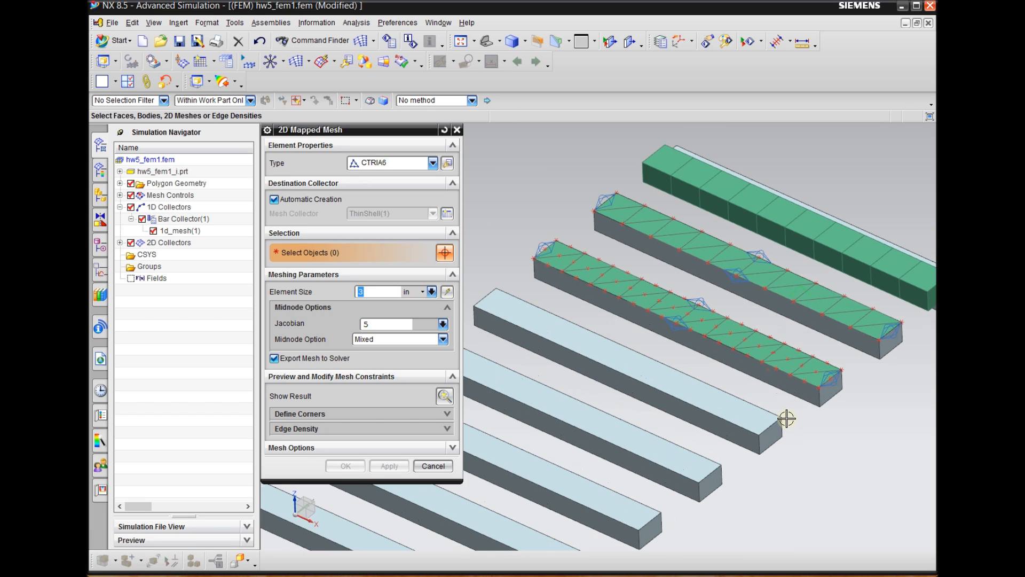
# Create a 2D mapped mesh of CQUAD4 elements with a 3 in element size on the fourth beam's upper face
pyautogui.click(407, 167)
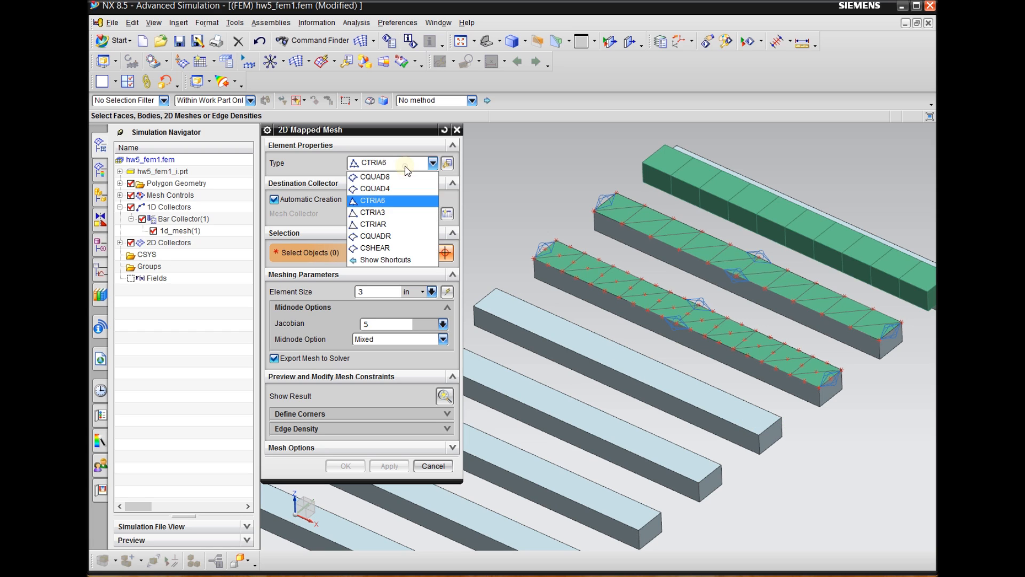
pyautogui.click(388, 189)
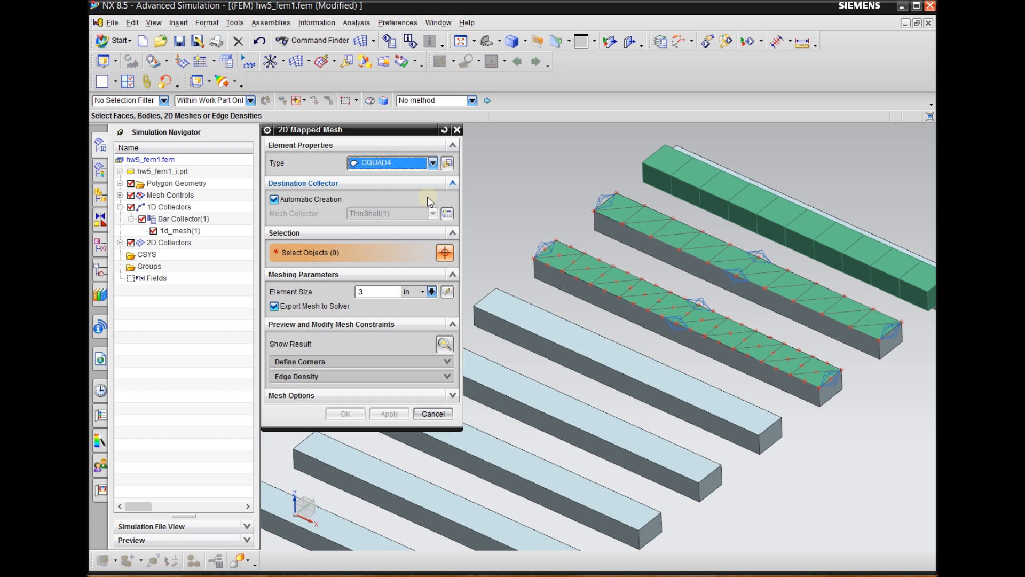
pyautogui.scroll(-1, 805, 268)
pyautogui.click(385, 293)
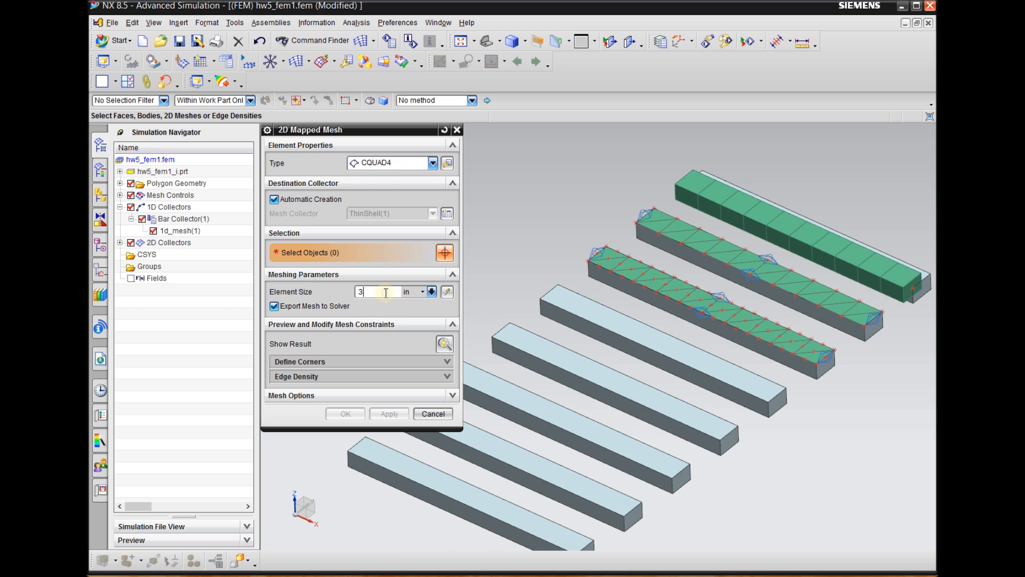
pyautogui.scroll(1, 577, 328)
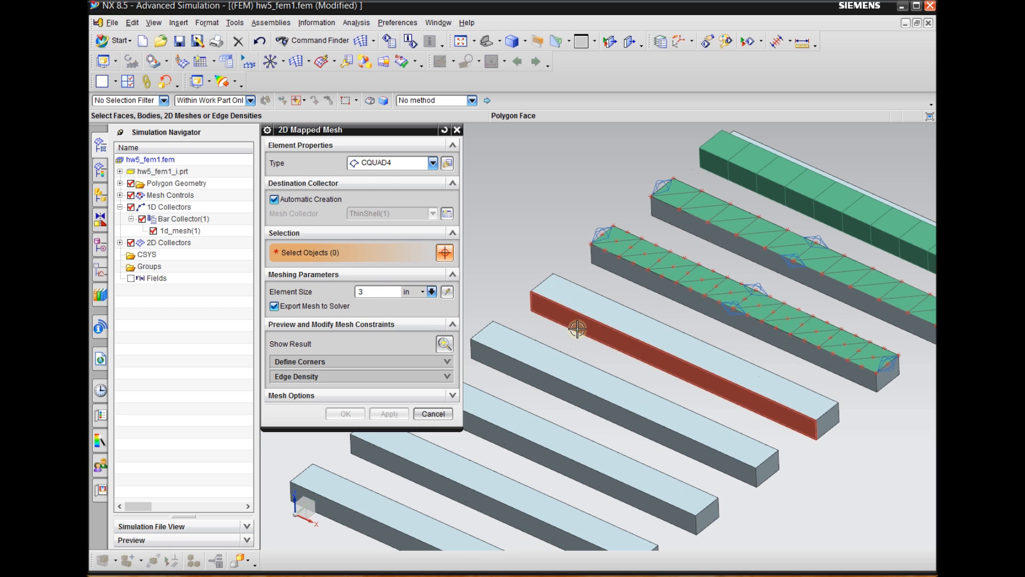
pyautogui.click(644, 329)
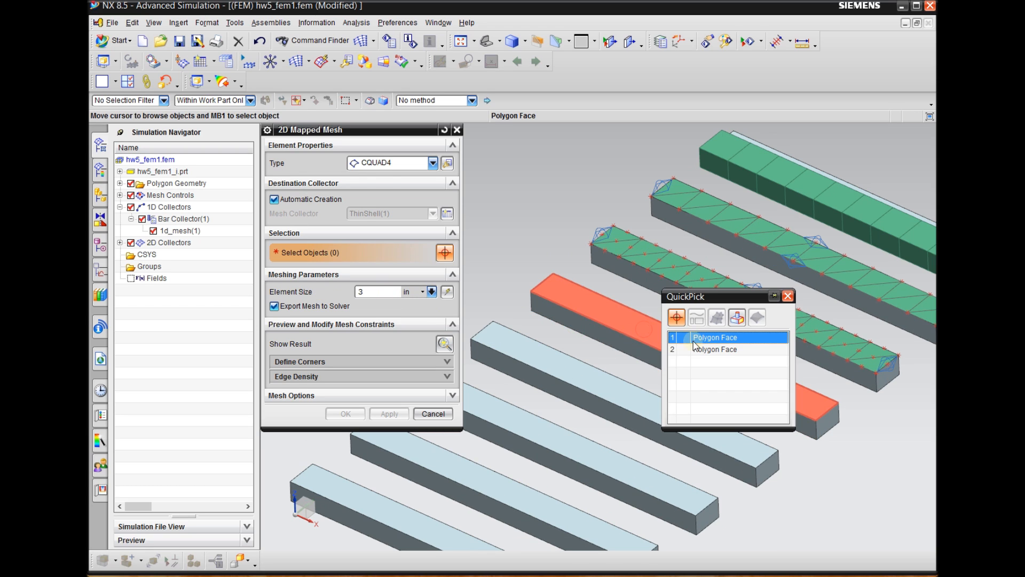
pyautogui.click(705, 338)
pyautogui.click(388, 414)
# Create a 2D mapped mesh of CQUAD8 elements with a 3 in element size on the fifth beam's upper face
pyautogui.scroll(2, 598, 356)
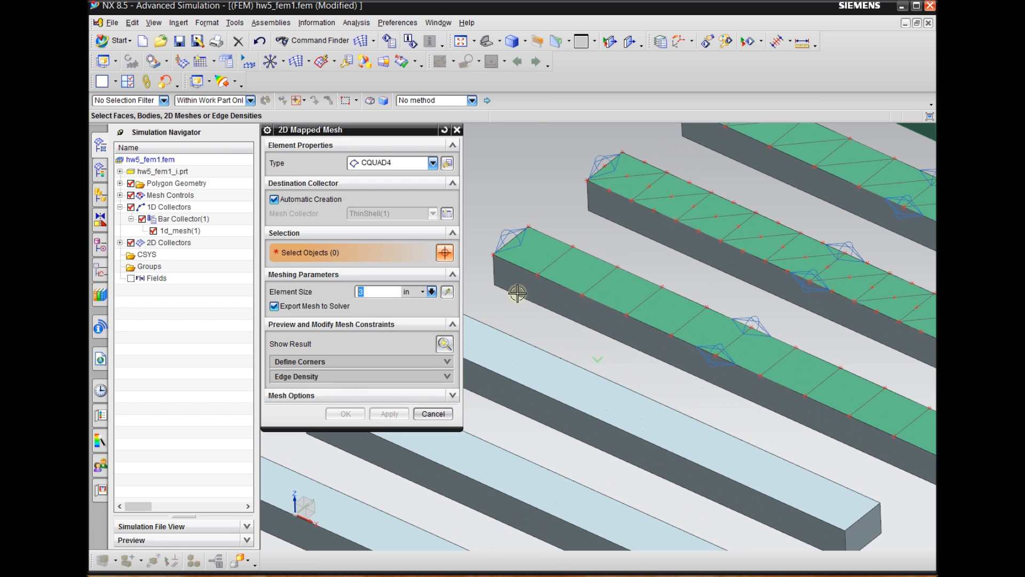
pyautogui.scroll(-2, 488, 266)
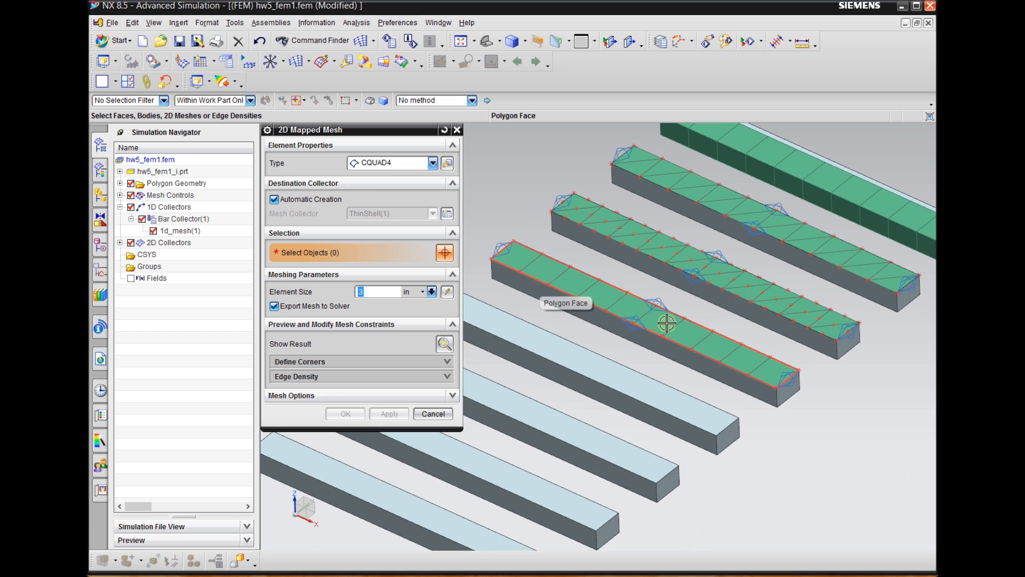
pyautogui.scroll(-1, 838, 307)
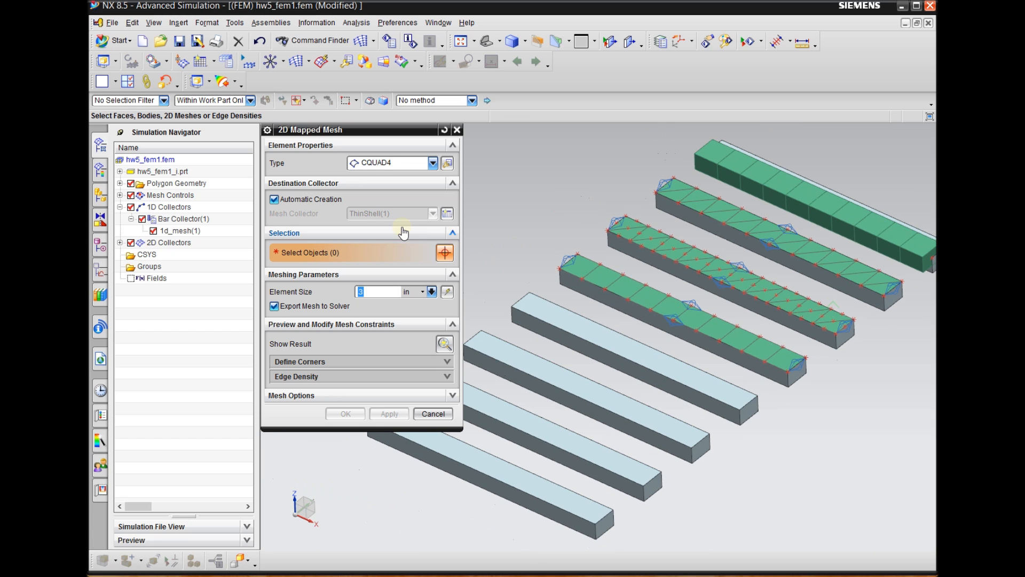
pyautogui.click(392, 162)
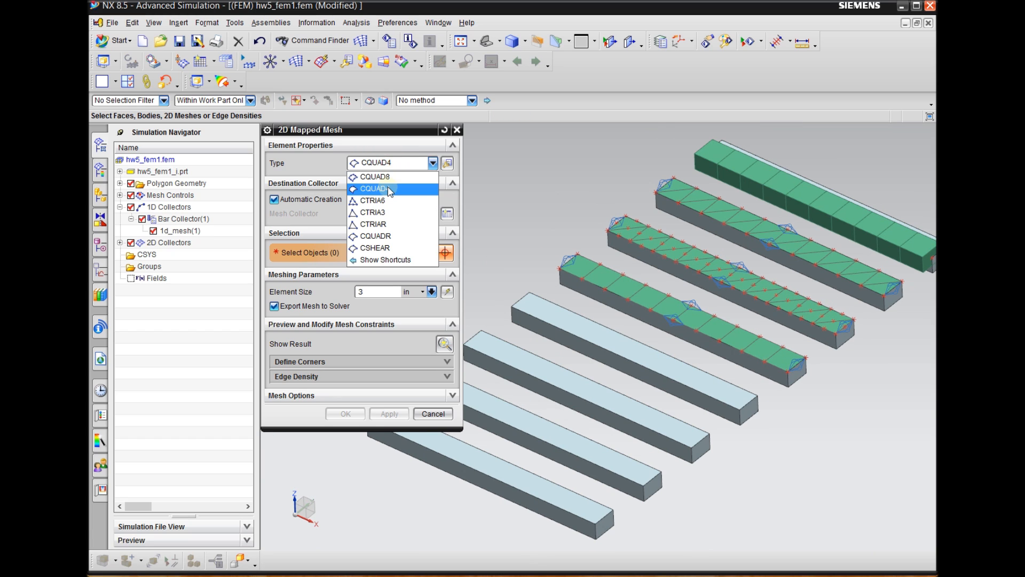
pyautogui.click(394, 177)
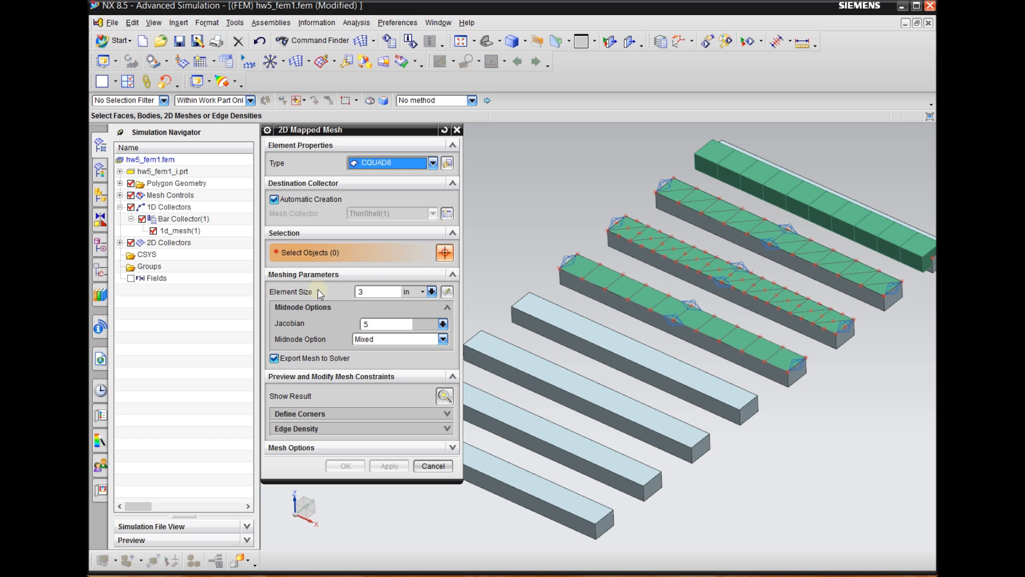
pyautogui.scroll(1, 579, 354)
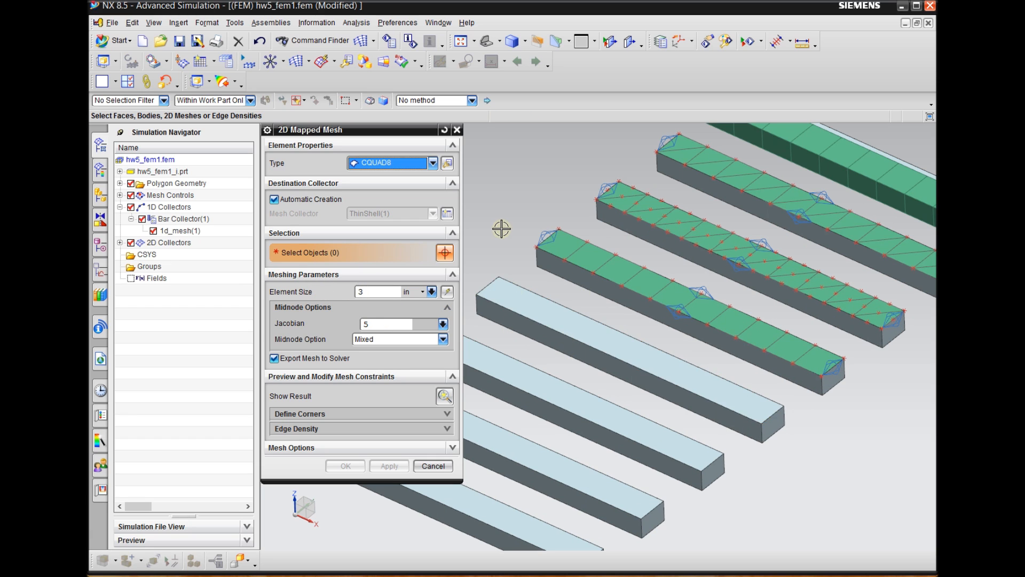
pyautogui.click(585, 326)
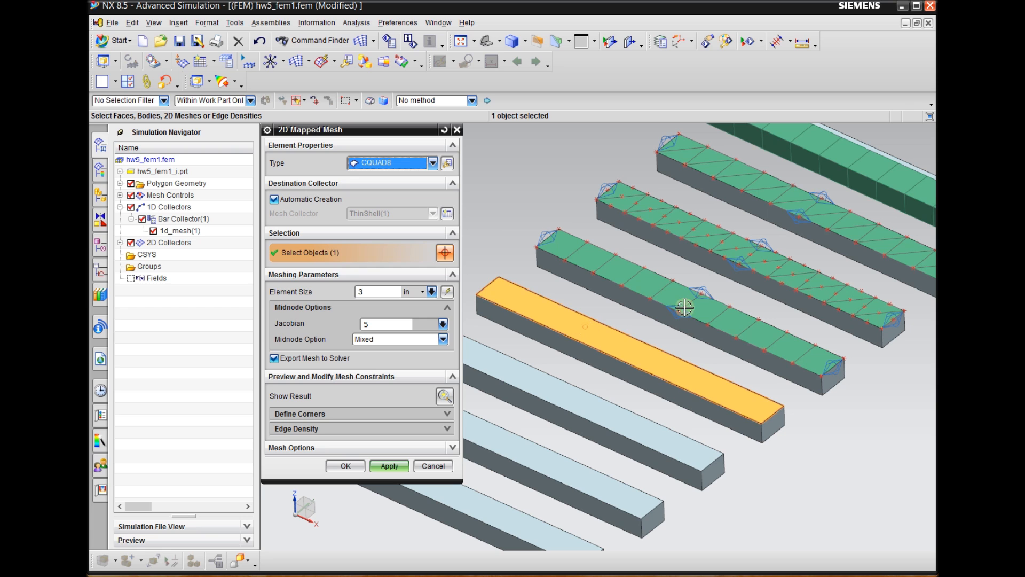
pyautogui.click(389, 465)
# Examine the fifth beam's CQUAD8 nodes, finish 2D mapped meshing, and compare the element patterns of the meshed beams
pyautogui.scroll(-1, 813, 327)
pyautogui.scroll(4, 720, 383)
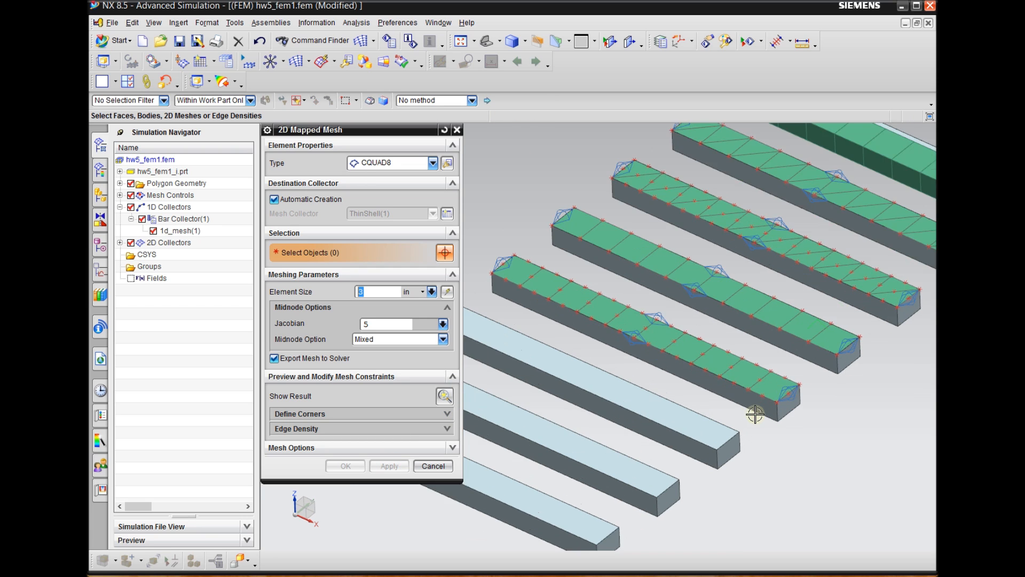
pyautogui.scroll(1, 755, 348)
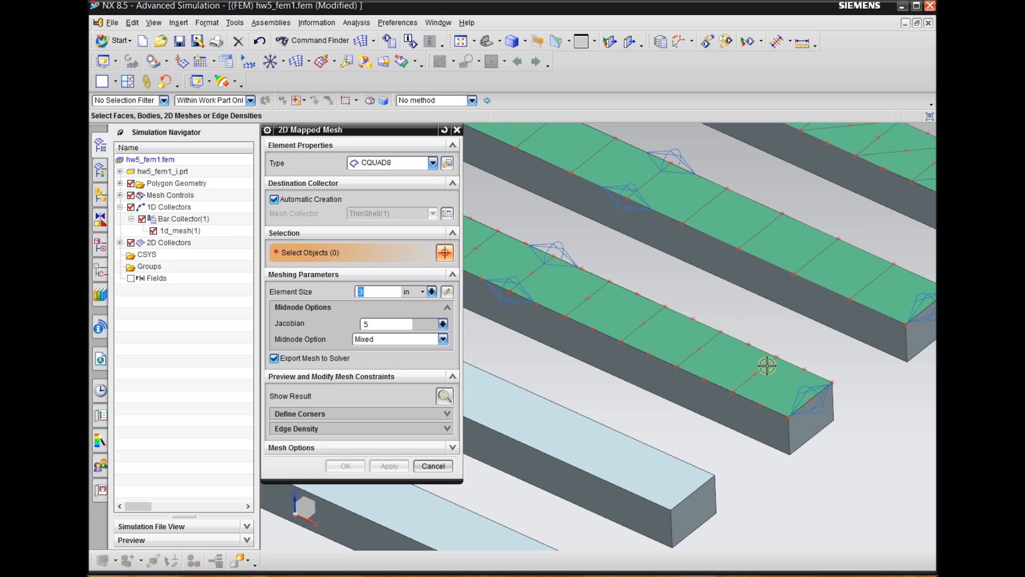
pyautogui.scroll(-3, 793, 338)
pyautogui.scroll(-2, 773, 262)
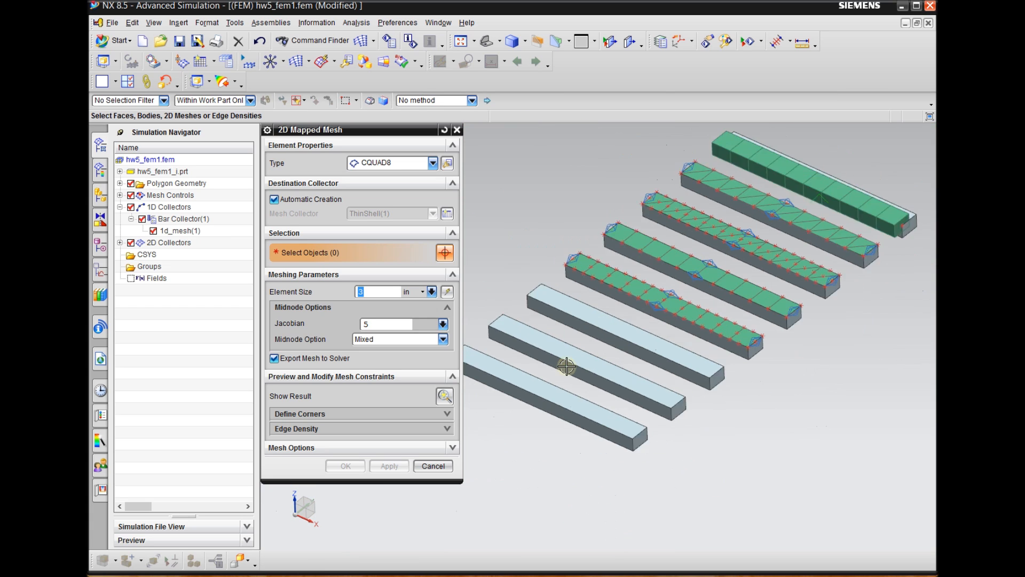
pyautogui.click(425, 467)
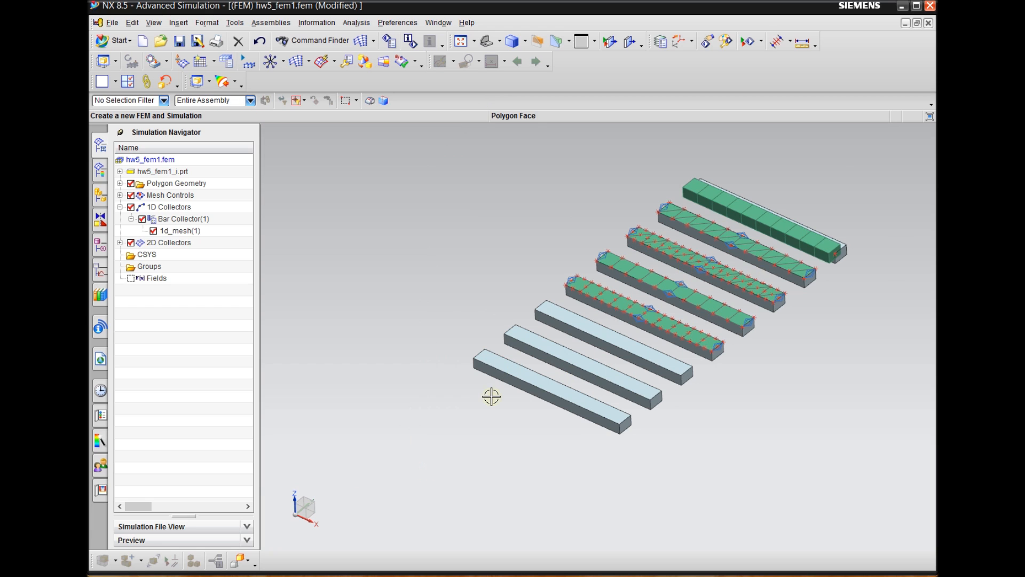
pyautogui.scroll(-1, 475, 404)
pyautogui.scroll(2, 699, 261)
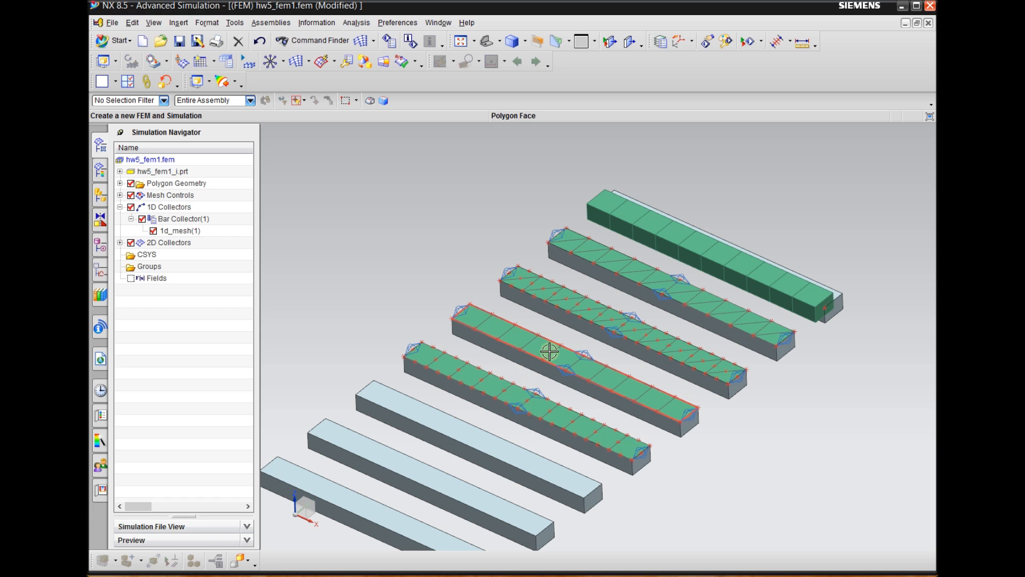
pyautogui.scroll(-2, 751, 354)
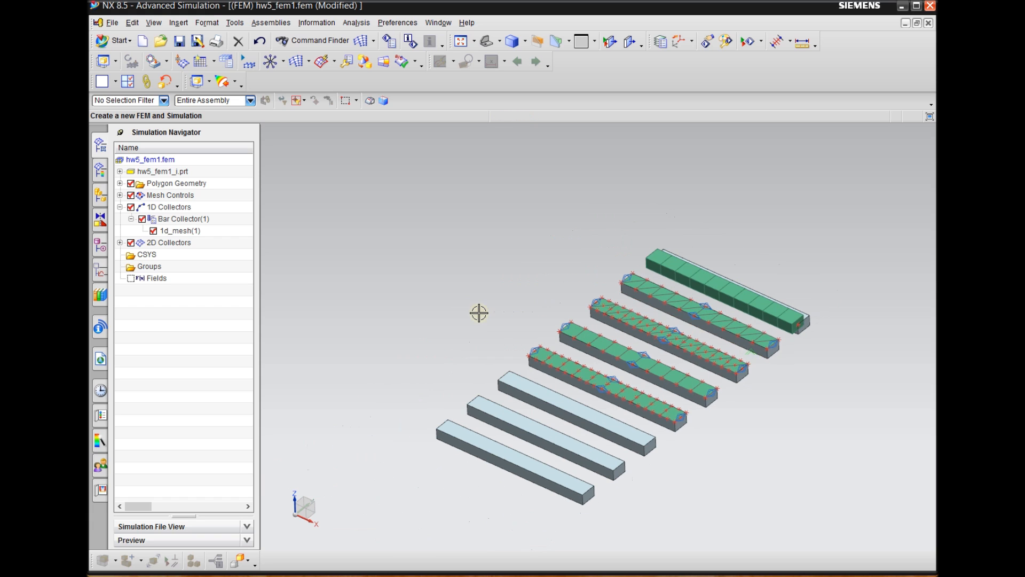
# List the meshes inside the four ThinShell collectors of the 2D collectors and highlight 2d_mapped_mesh(1) on the second beam
pyautogui.click(120, 243)
pyautogui.click(131, 254)
pyautogui.click(130, 278)
pyautogui.click(131, 302)
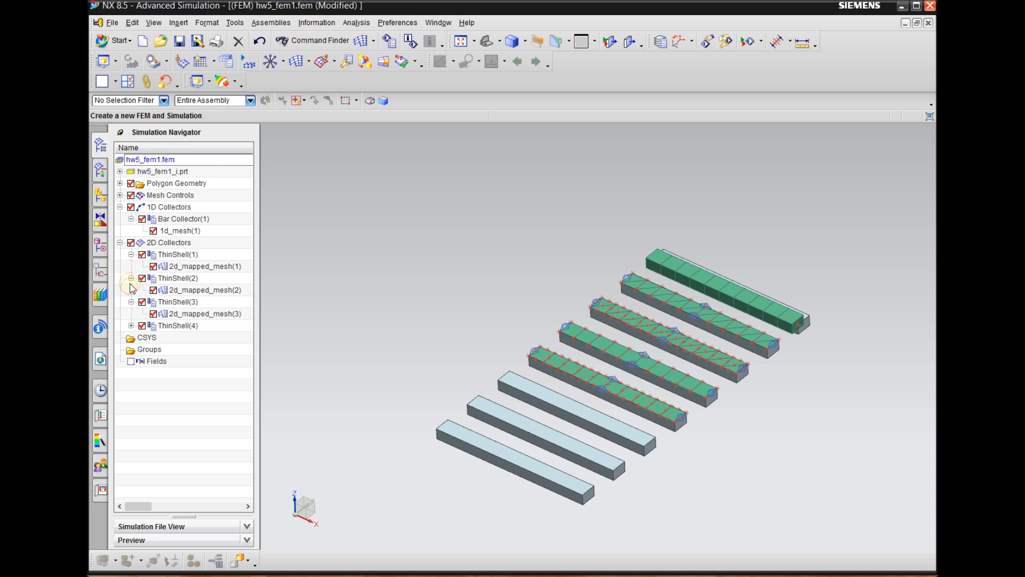
pyautogui.click(131, 326)
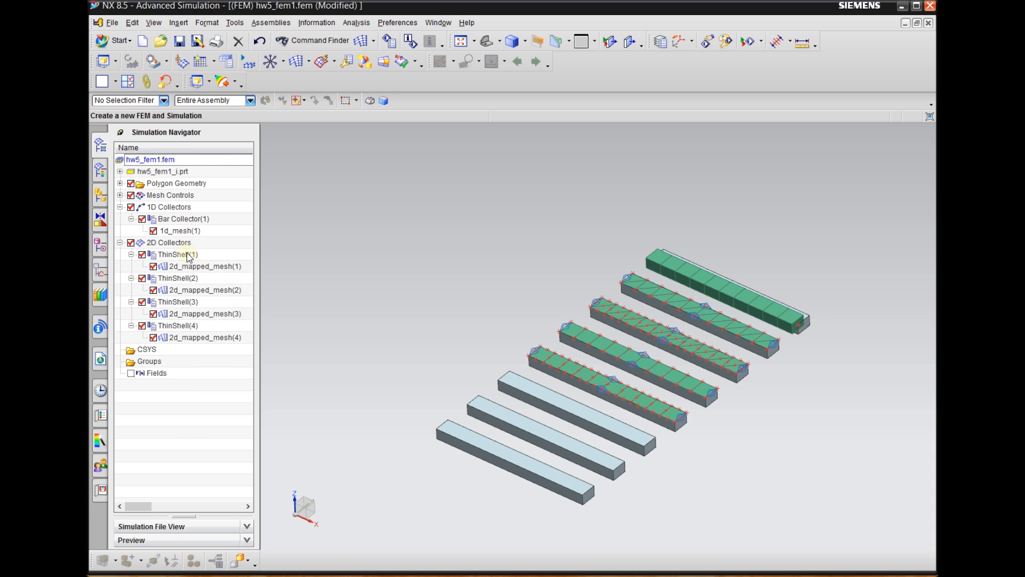
pyautogui.scroll(3, 739, 387)
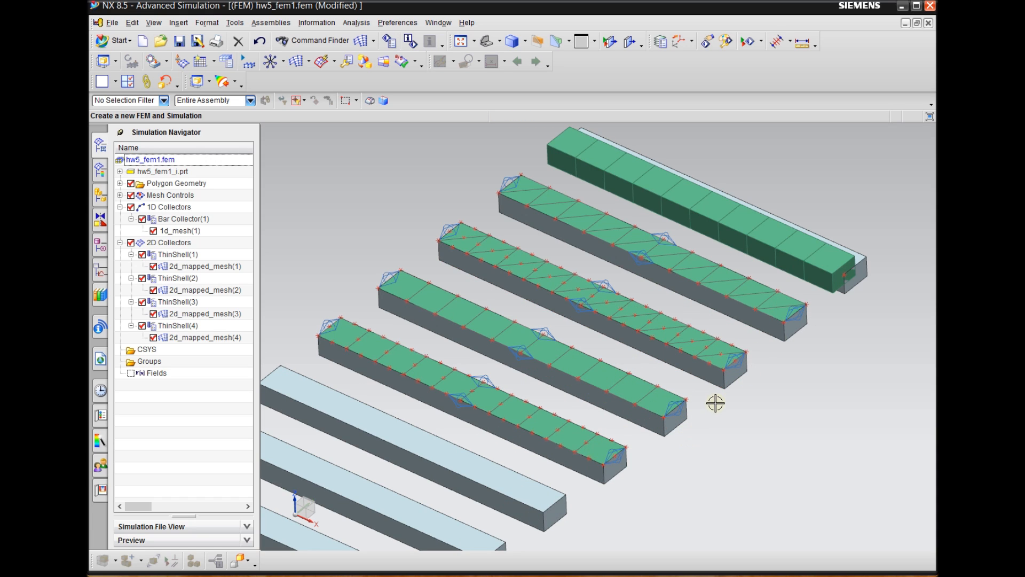
pyautogui.click(227, 269)
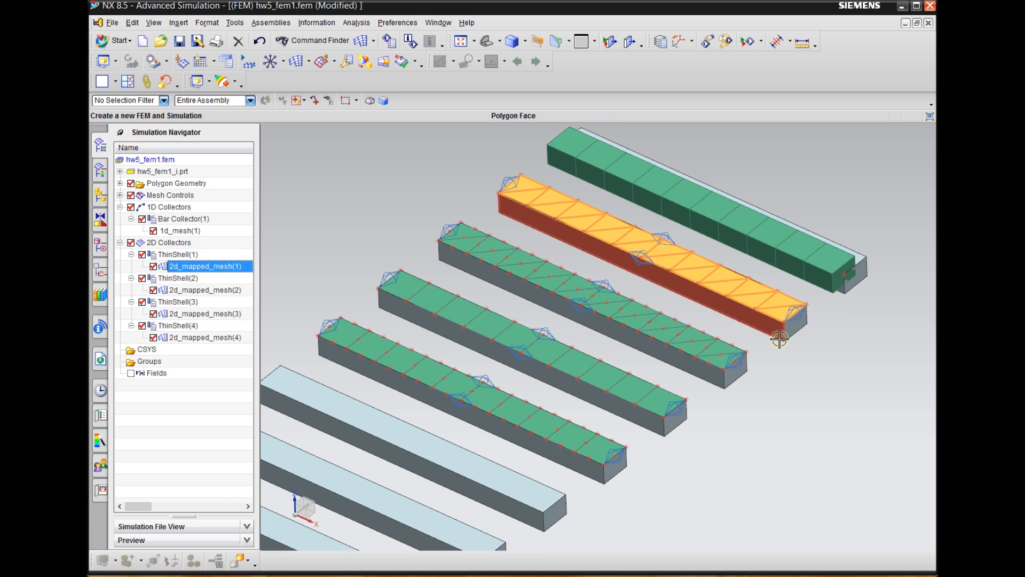
pyautogui.rightClick(198, 265)
pyautogui.click(180, 251)
pyautogui.rightClick(182, 259)
pyautogui.click(173, 247)
pyautogui.rightClick(173, 246)
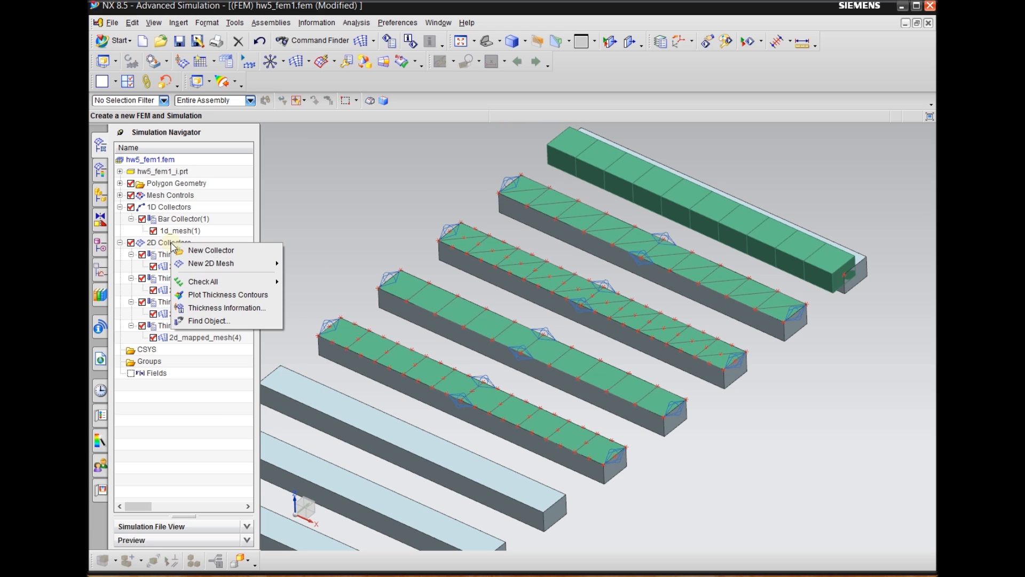
pyautogui.click(172, 255)
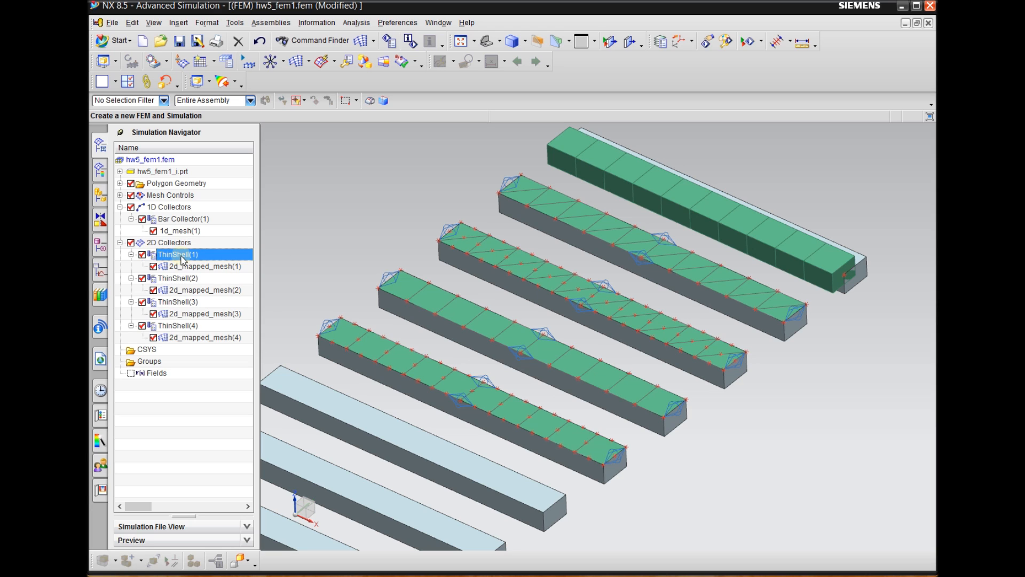
pyautogui.rightClick(182, 258)
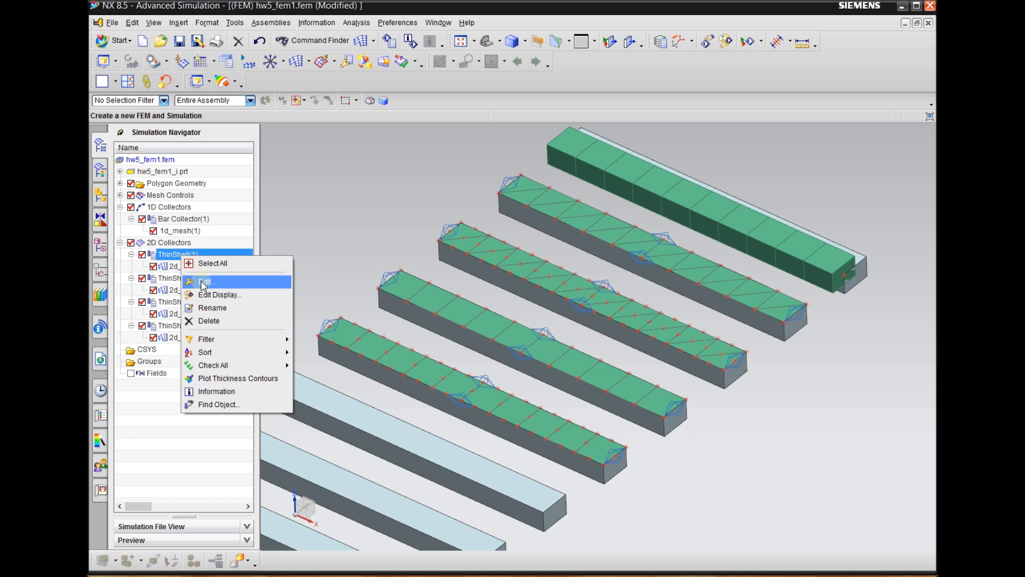
pyautogui.click(206, 282)
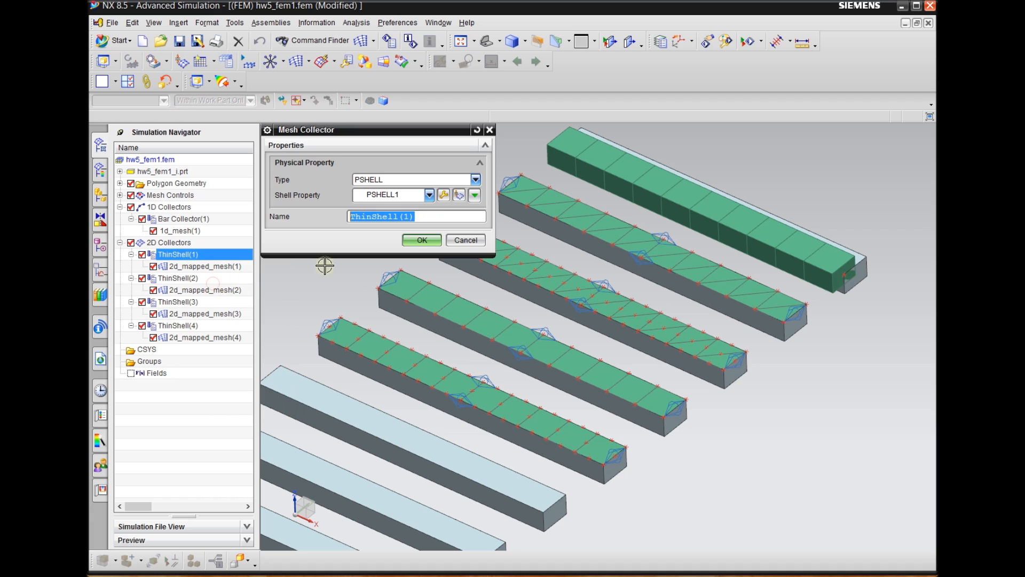
pyautogui.click(466, 240)
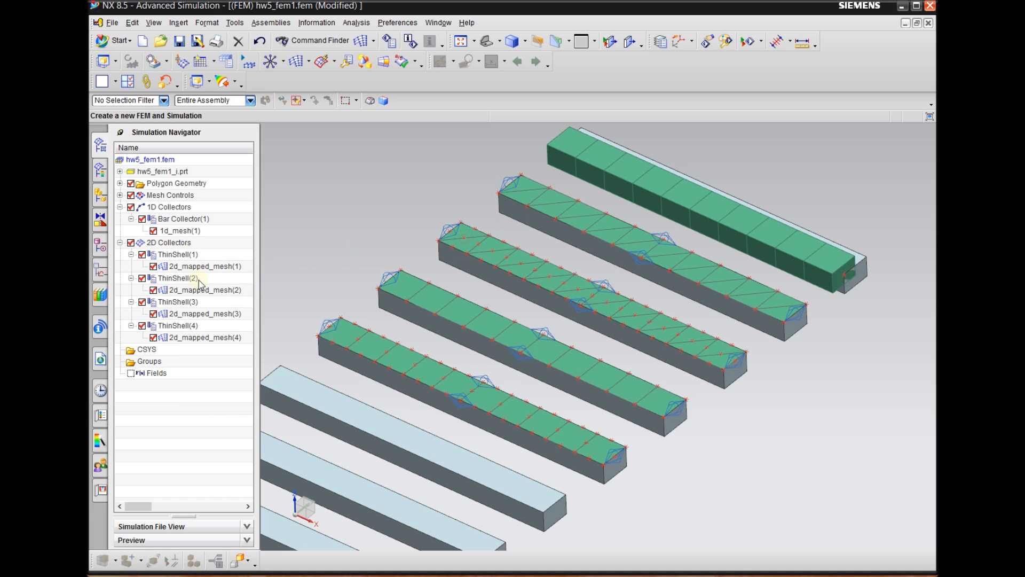
# Try to edit the ThinShell(1) and ThinShell(2) mesh collectors together
pyautogui.keyDown('ctrl'); pyautogui.click(177, 278); pyautogui.keyUp('ctrl')
pyautogui.rightClick(190, 280)
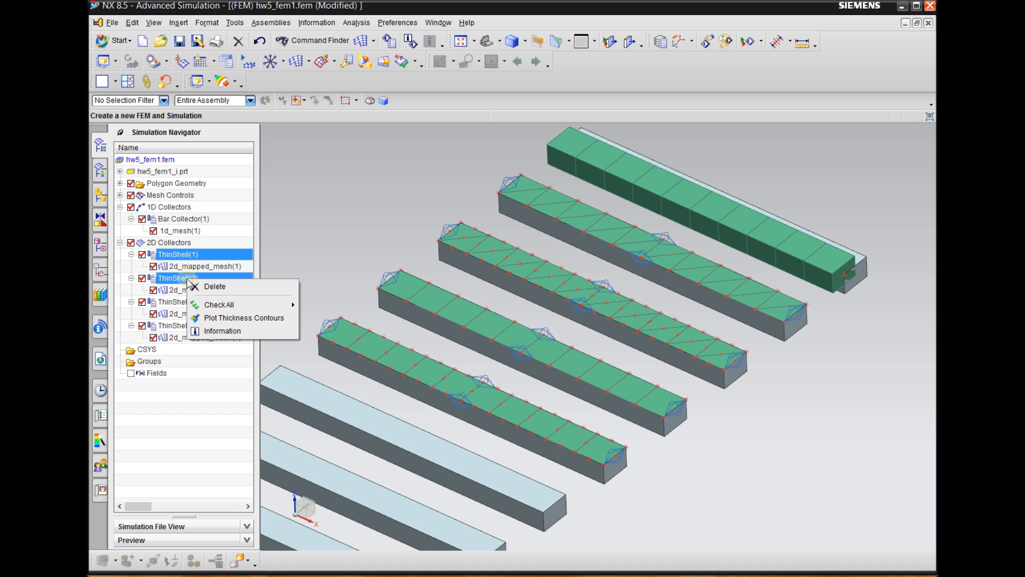
pyautogui.click(311, 237)
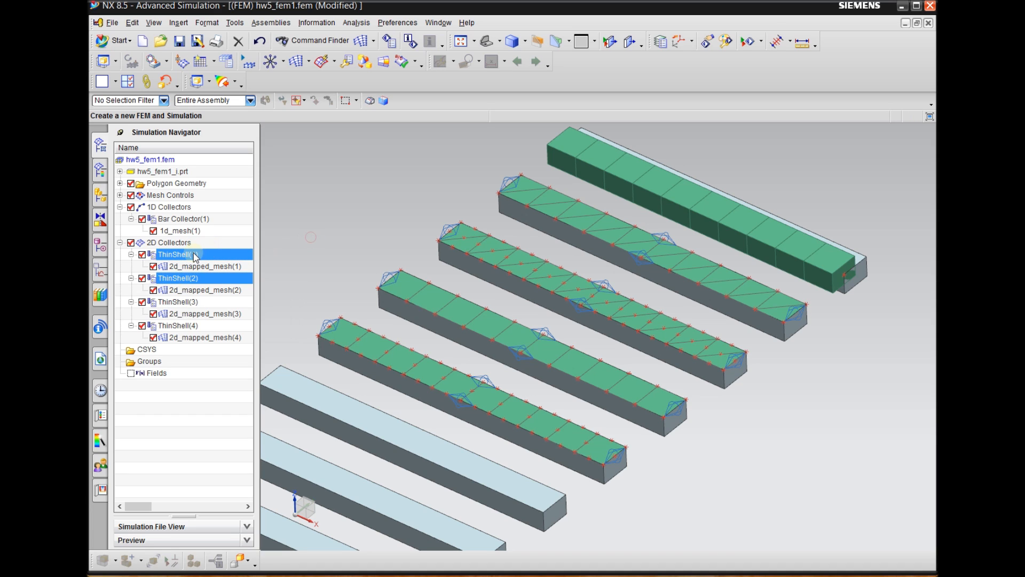
pyautogui.rightClick(184, 266)
pyautogui.press('Escape')
# Edit the ThinShell(1) collector's PSHELL1 property to a 2 in default thickness with Steel as Material 1
pyautogui.rightClick(184, 256)
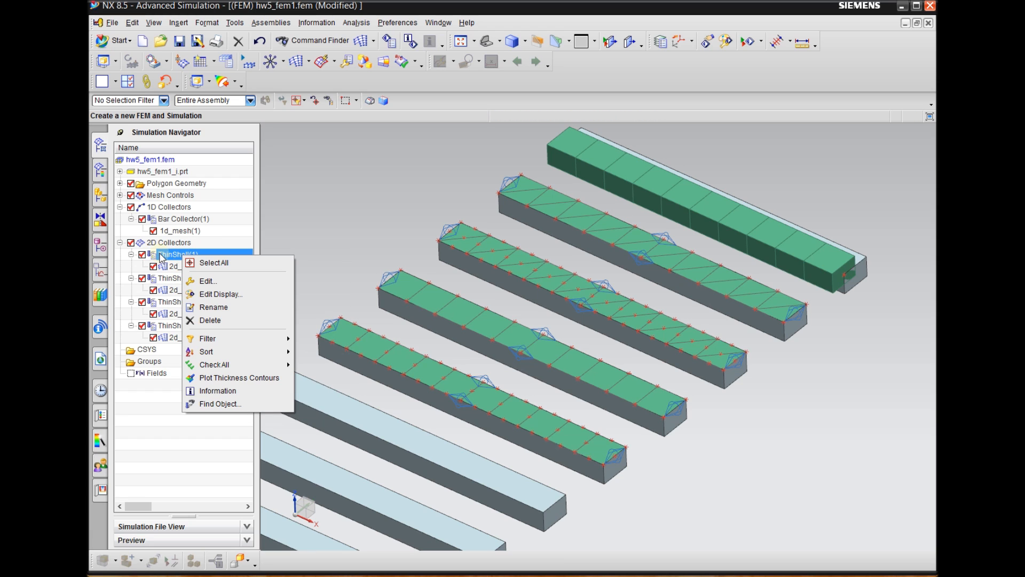
pyautogui.click(213, 283)
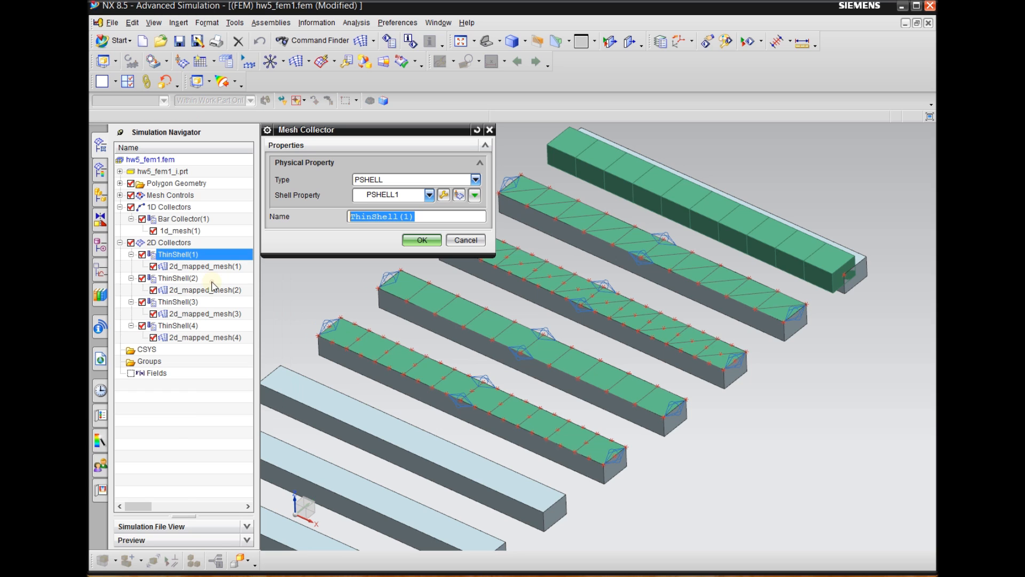
pyautogui.click(443, 195)
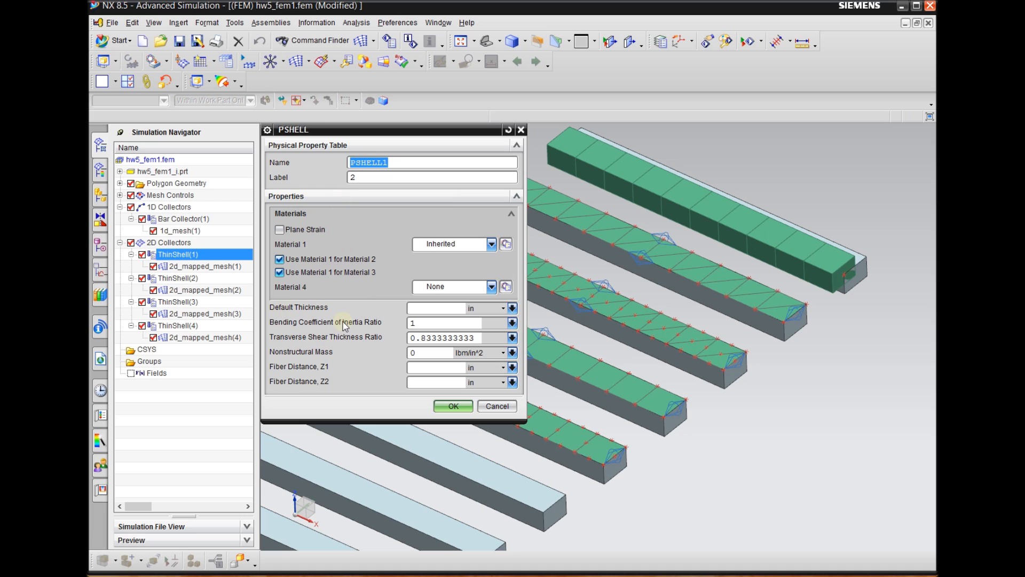
pyautogui.click(426, 310)
pyautogui.write('2')
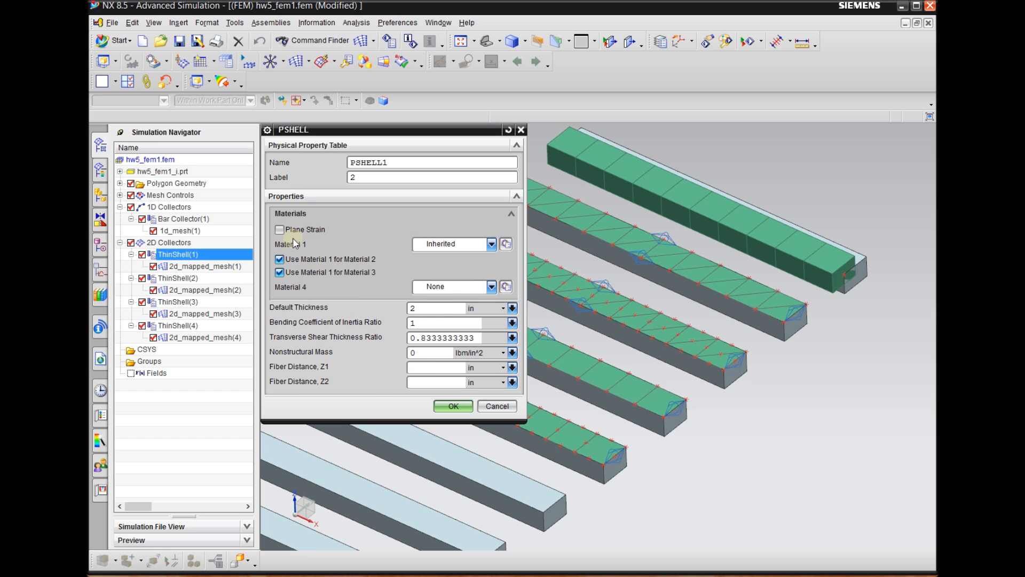
pyautogui.click(453, 244)
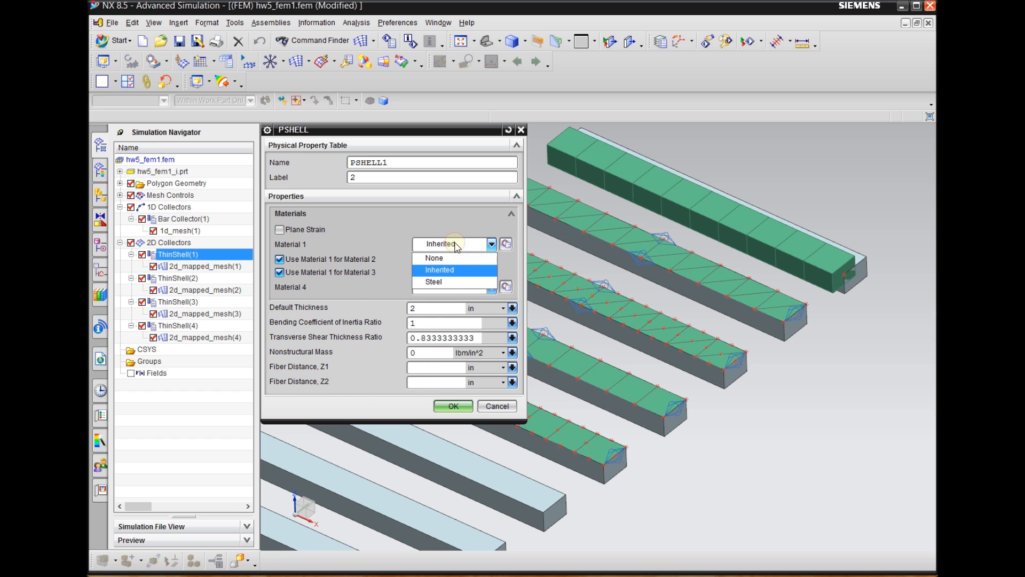
pyautogui.click(448, 281)
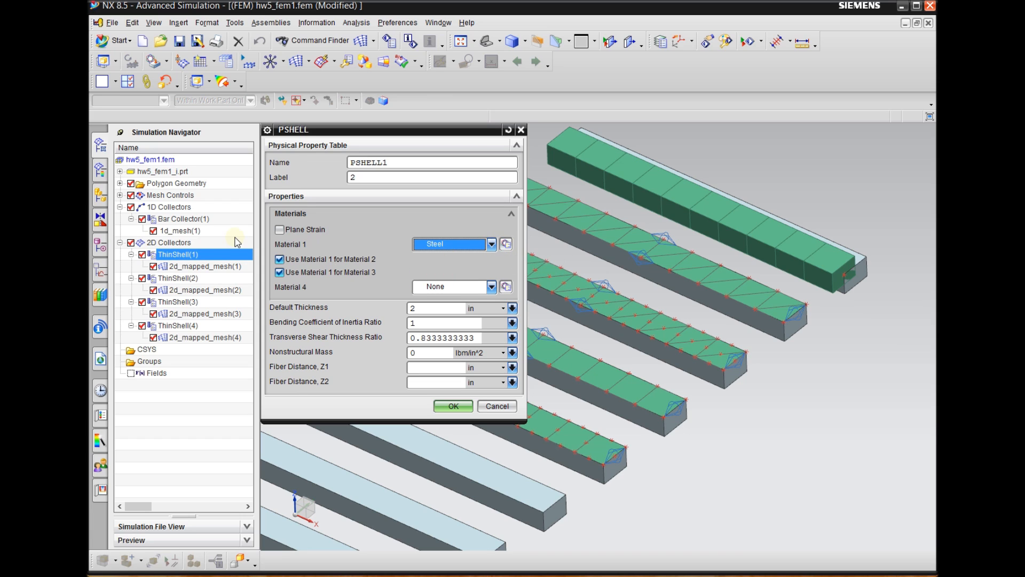
pyautogui.click(447, 246)
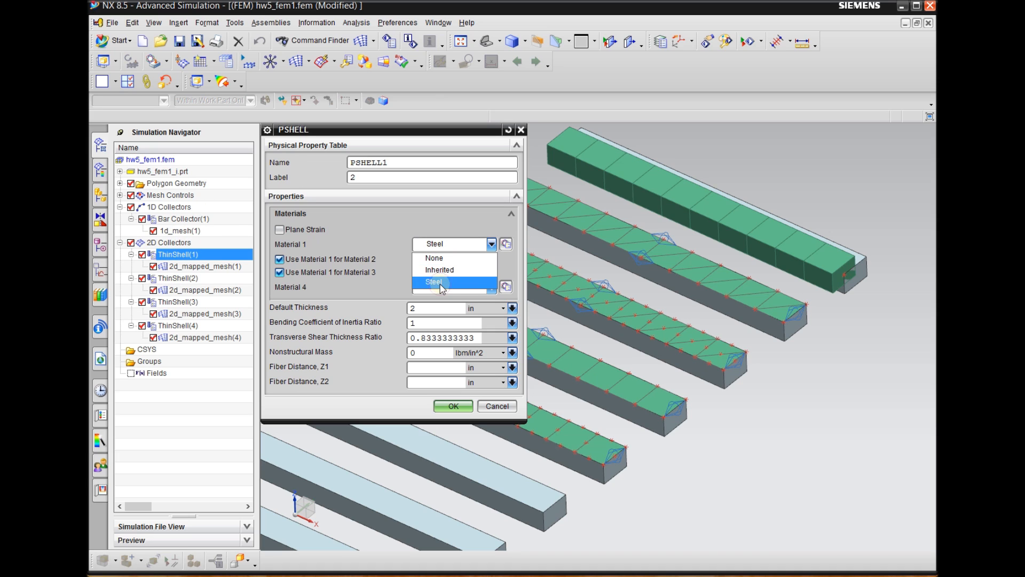
pyautogui.click(441, 283)
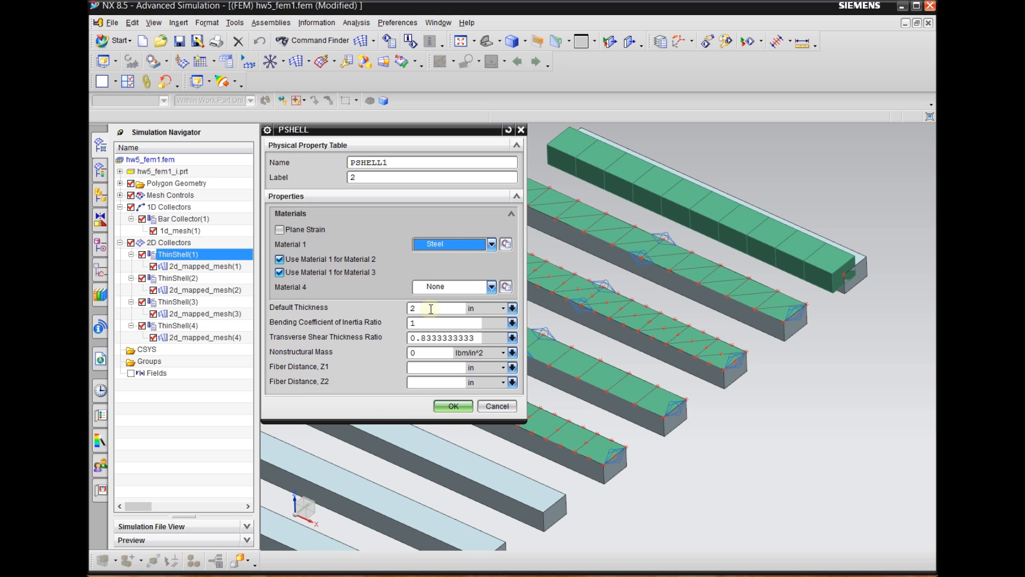
pyautogui.click(453, 405)
pyautogui.click(422, 241)
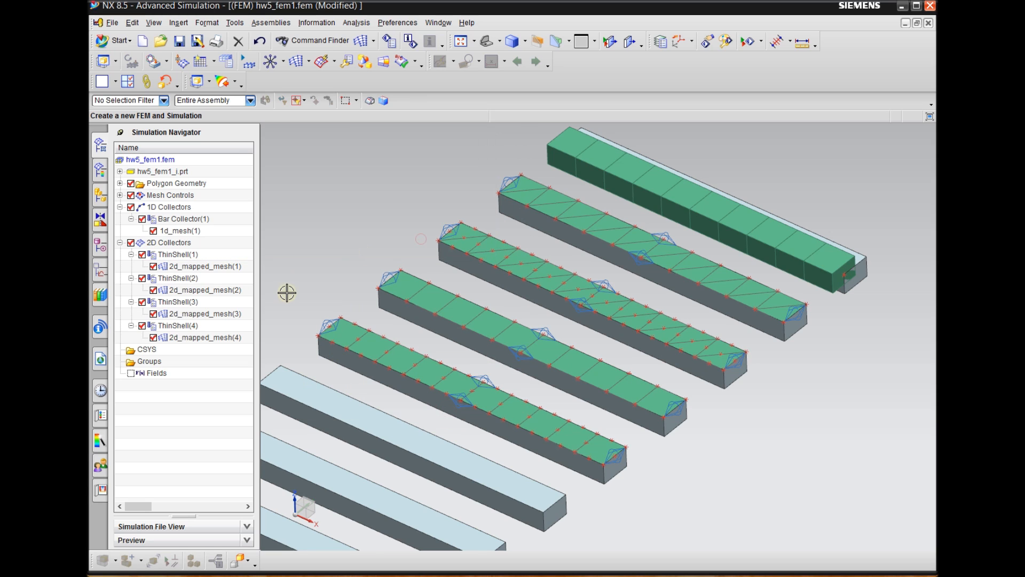
# Assign Steel as Material 1 and enter the default thickness in the ThinShell(2) collector's PSHELL2 property
pyautogui.click(197, 280)
pyautogui.rightClick(197, 279)
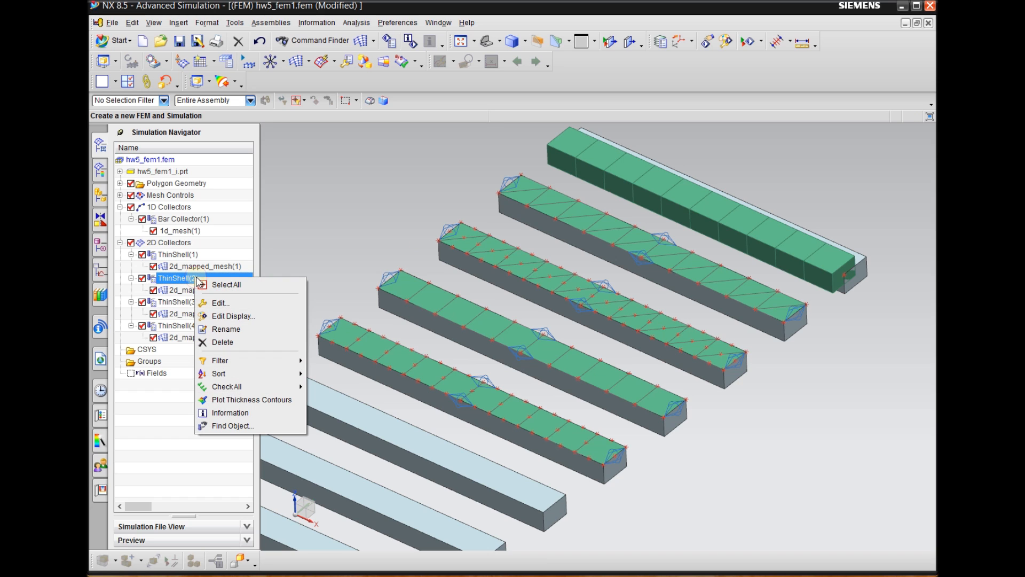
pyautogui.click(219, 300)
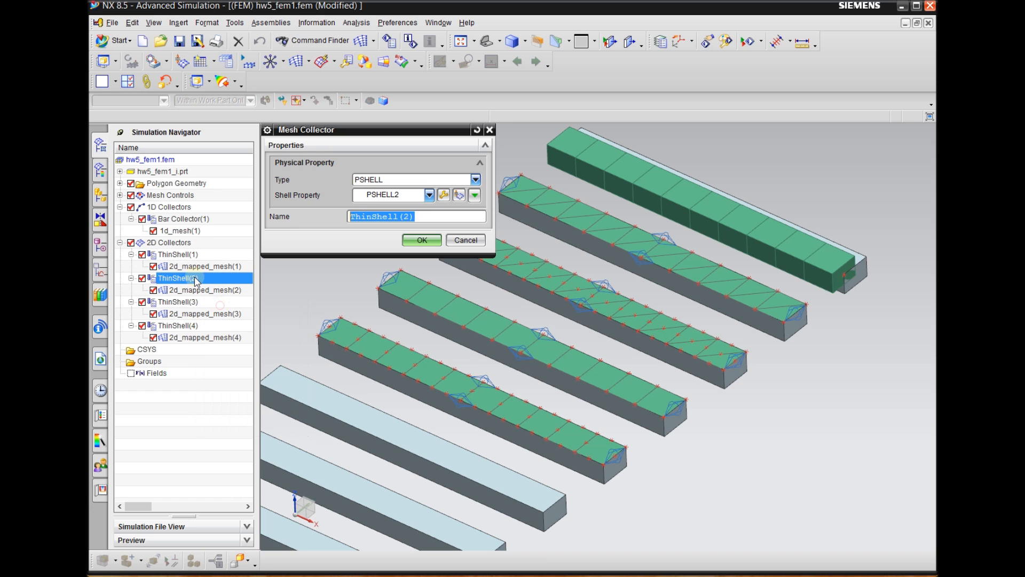
pyautogui.click(444, 194)
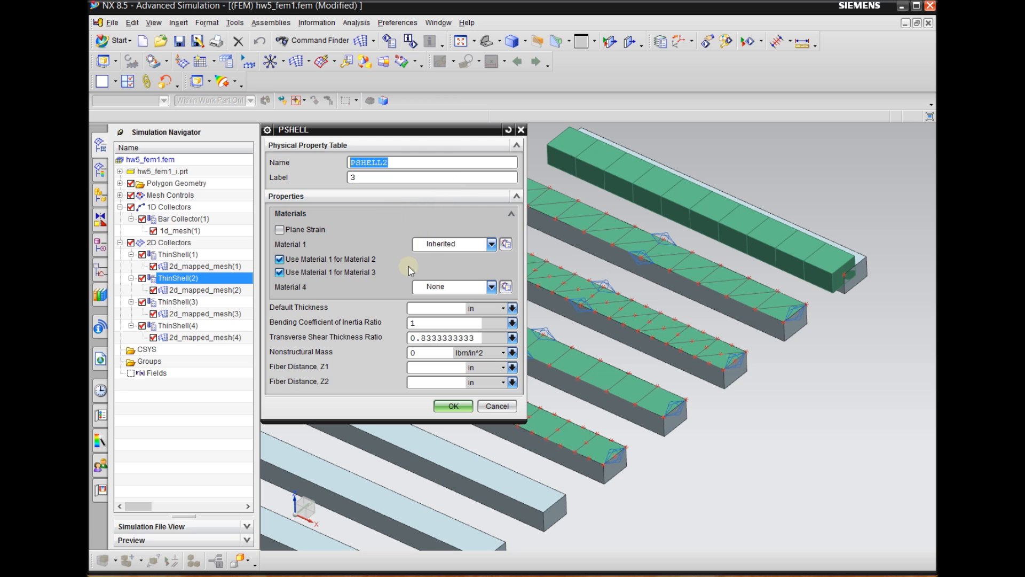
pyautogui.click(427, 244)
pyautogui.click(430, 281)
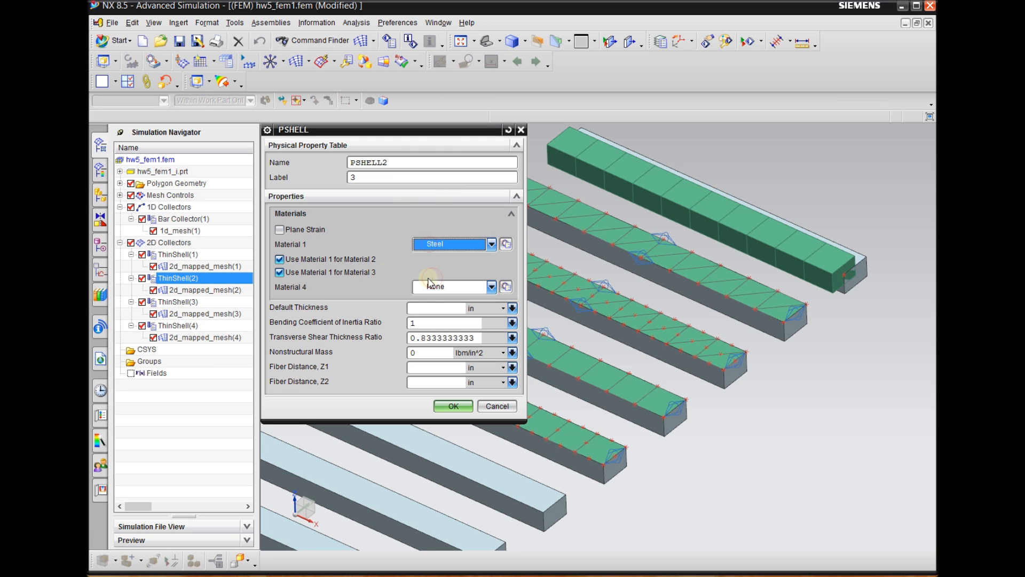
pyautogui.click(433, 313)
pyautogui.click(453, 406)
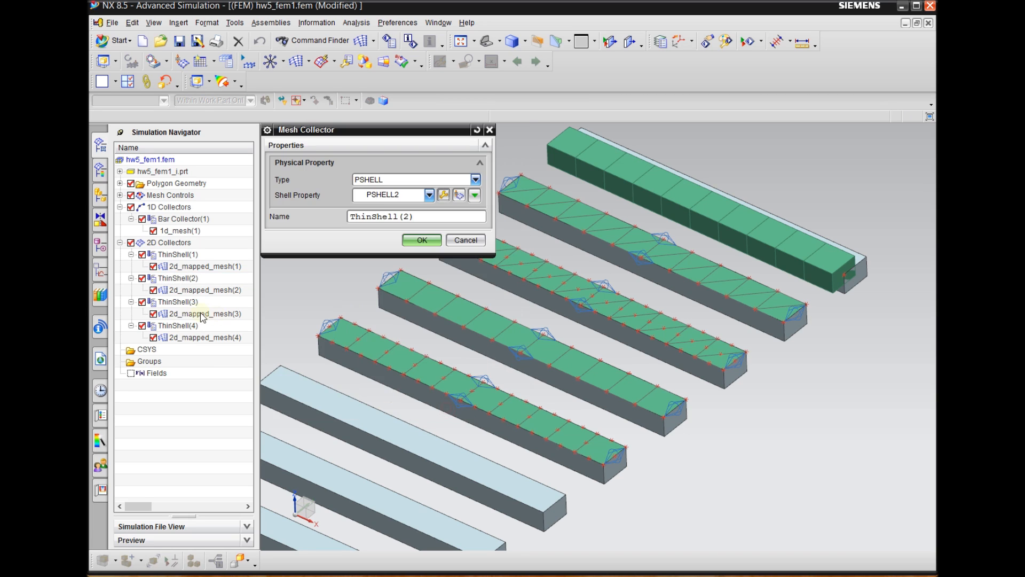
pyautogui.click(422, 240)
# Set Material 1 to Steel and the default thickness to 2 in for PSHELL3 in the ThinShell(3) collector
pyautogui.click(191, 303)
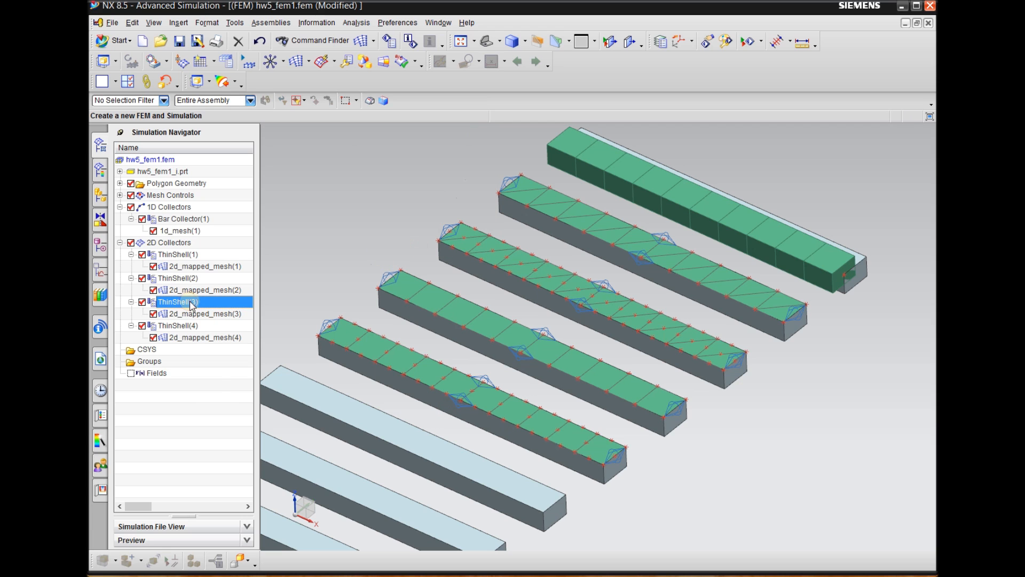
pyautogui.rightClick(193, 302)
pyautogui.click(216, 323)
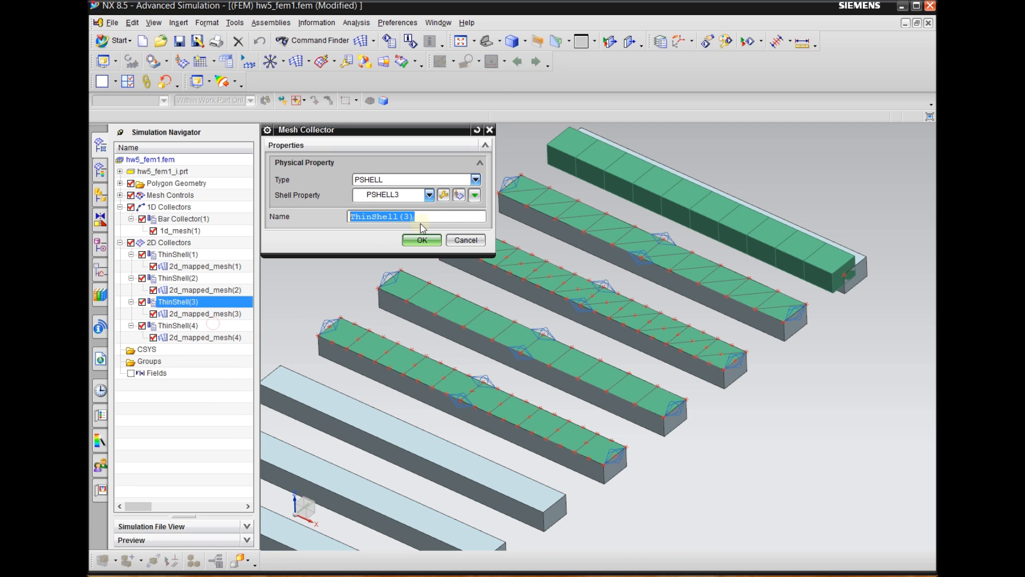
pyautogui.click(443, 194)
pyautogui.click(430, 245)
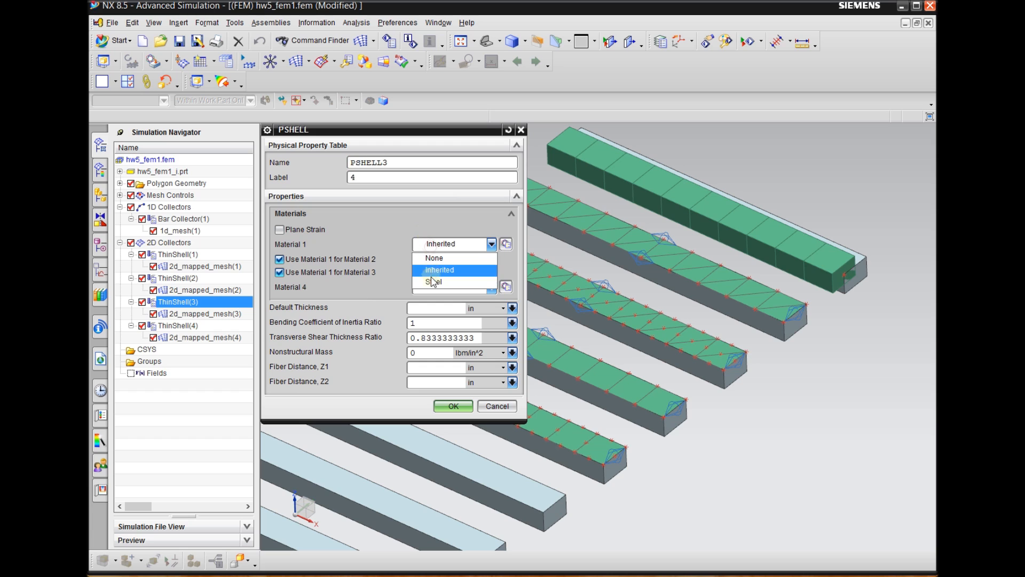
pyautogui.click(433, 281)
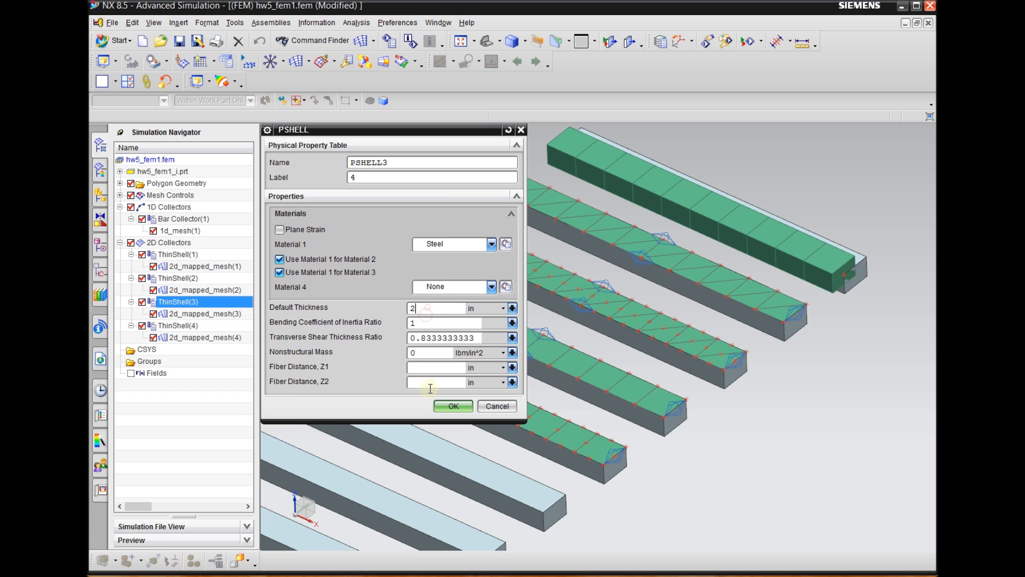
pyautogui.click(453, 406)
pyautogui.click(419, 238)
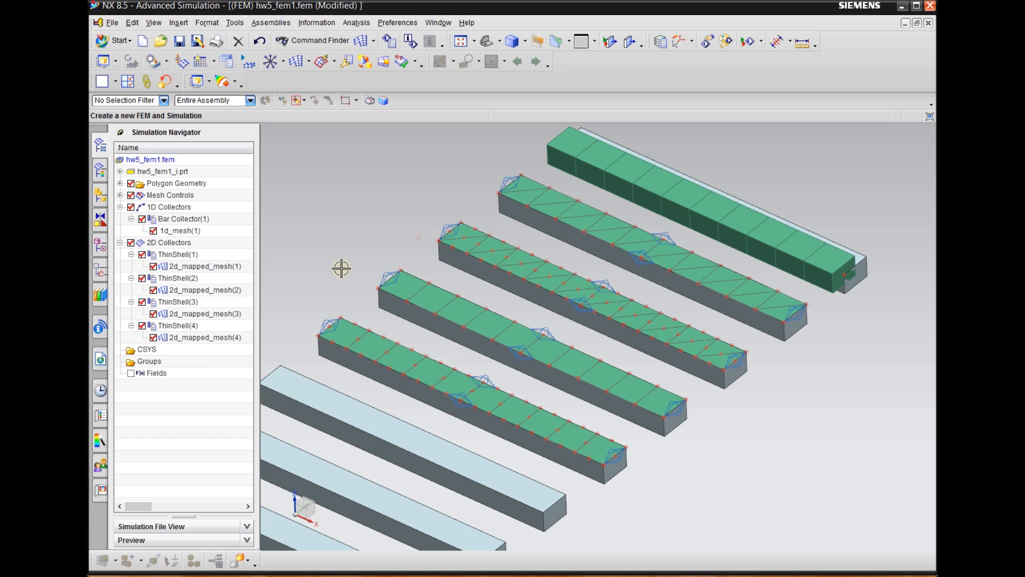
# Give the ThinShell(4) collector's PSHELL4 property Steel as Material 1 and a default thickness of 2 in
pyautogui.rightClick(201, 327)
pyautogui.click(213, 350)
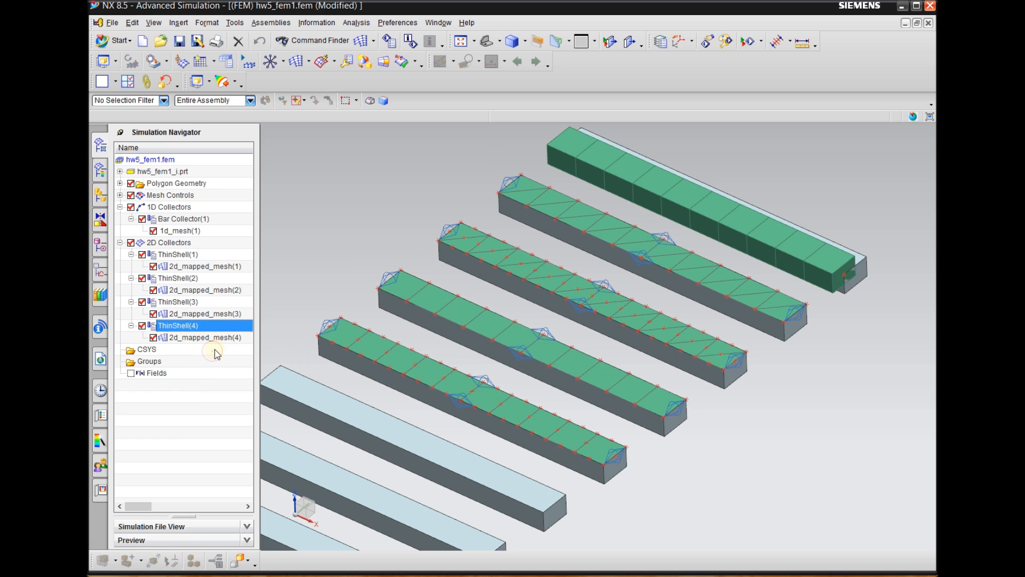
pyautogui.click(443, 194)
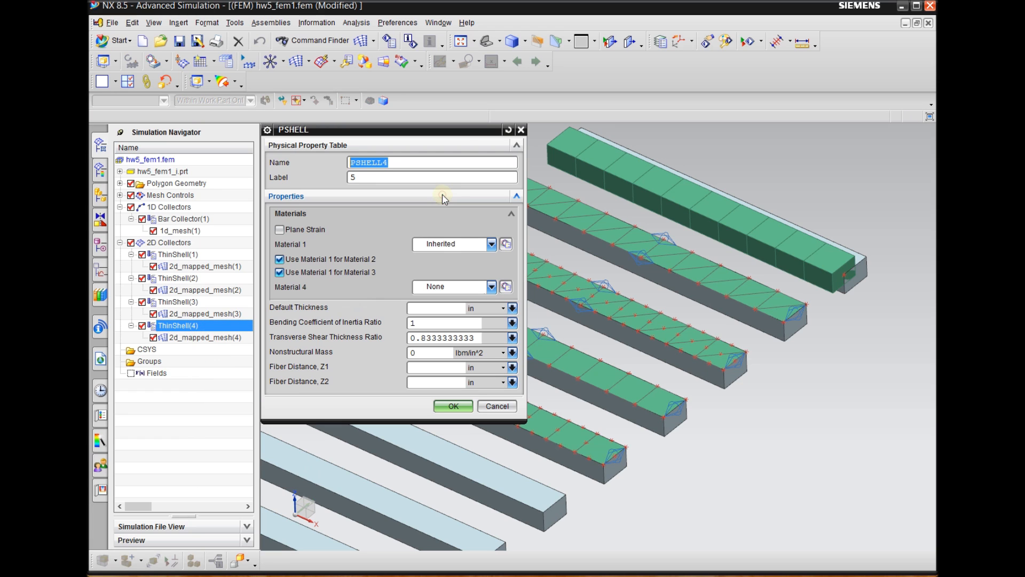
pyautogui.click(448, 244)
pyautogui.click(433, 281)
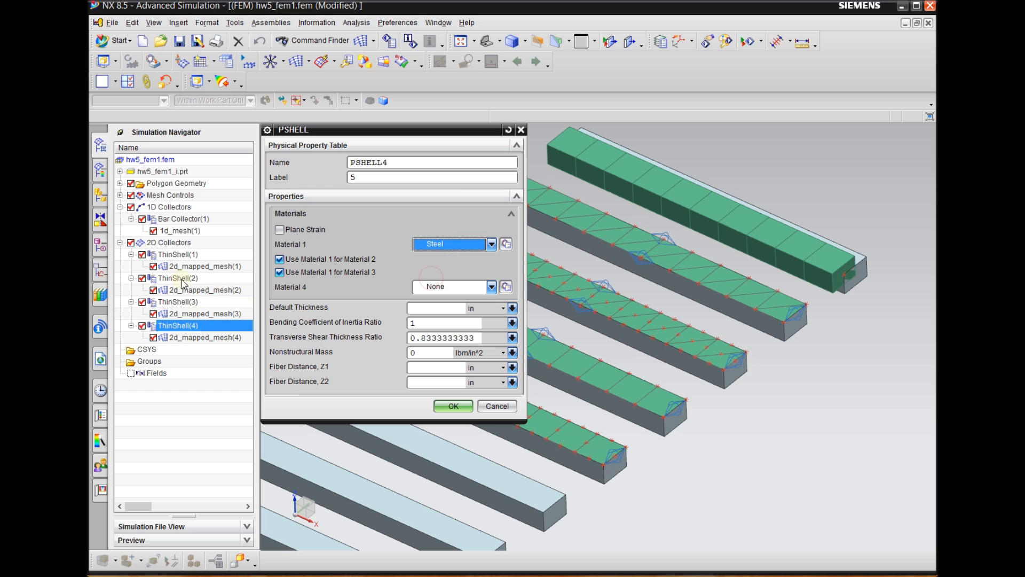
pyautogui.click(427, 310)
pyautogui.write('2')
pyautogui.click(453, 406)
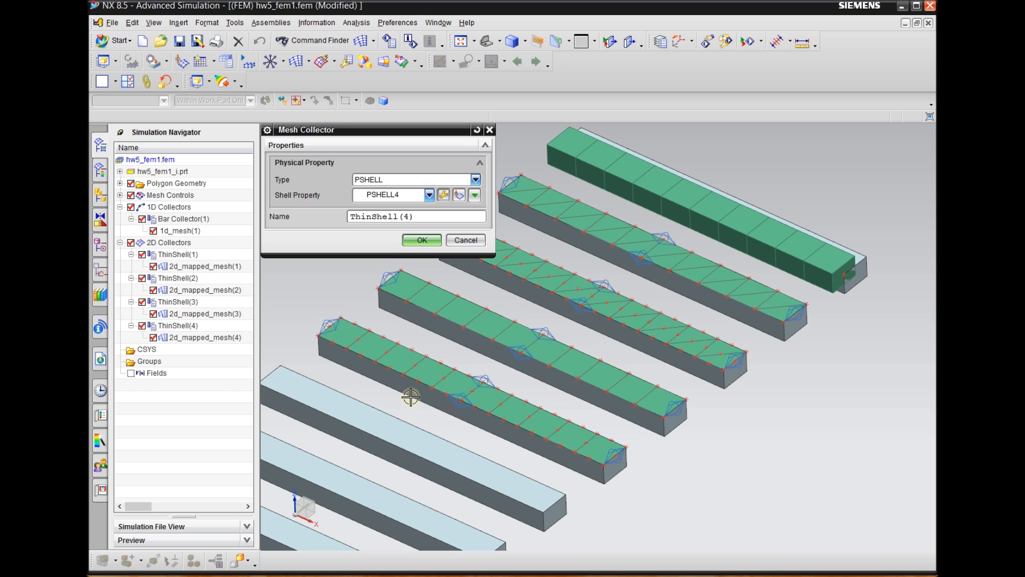
pyautogui.click(422, 241)
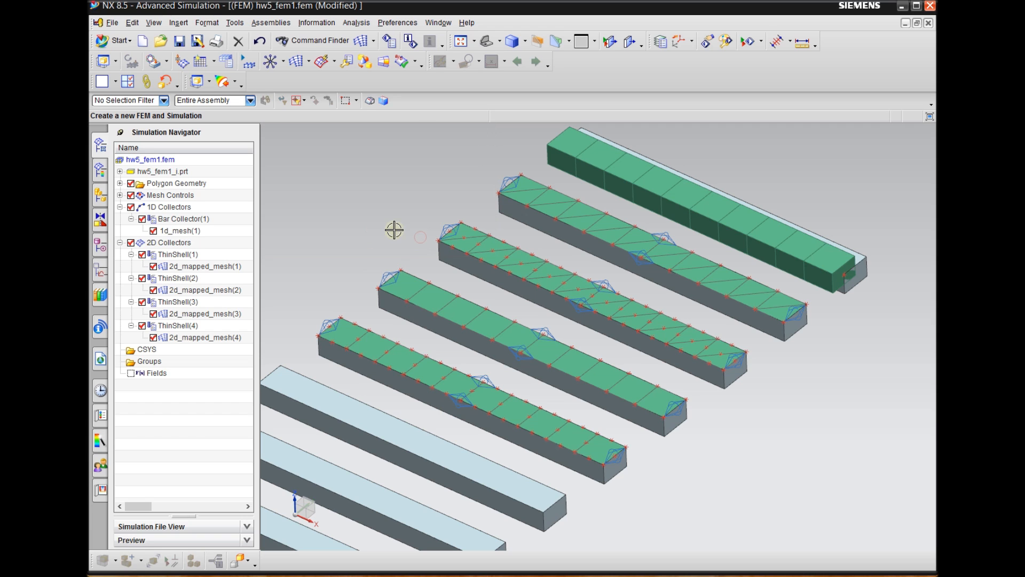
pyautogui.scroll(-2, 519, 212)
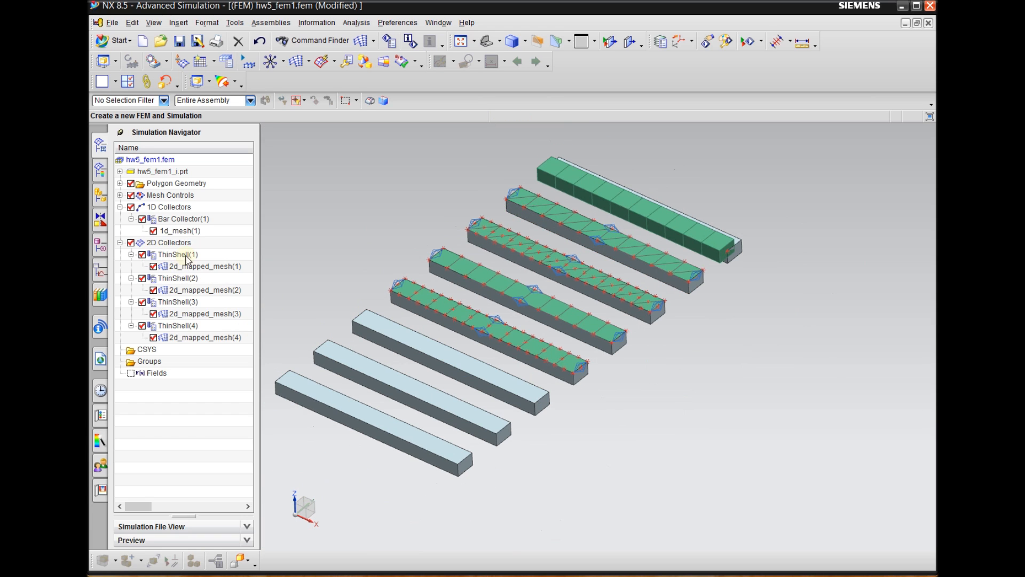
pyautogui.scroll(-1, 659, 355)
pyautogui.scroll(3, 659, 356)
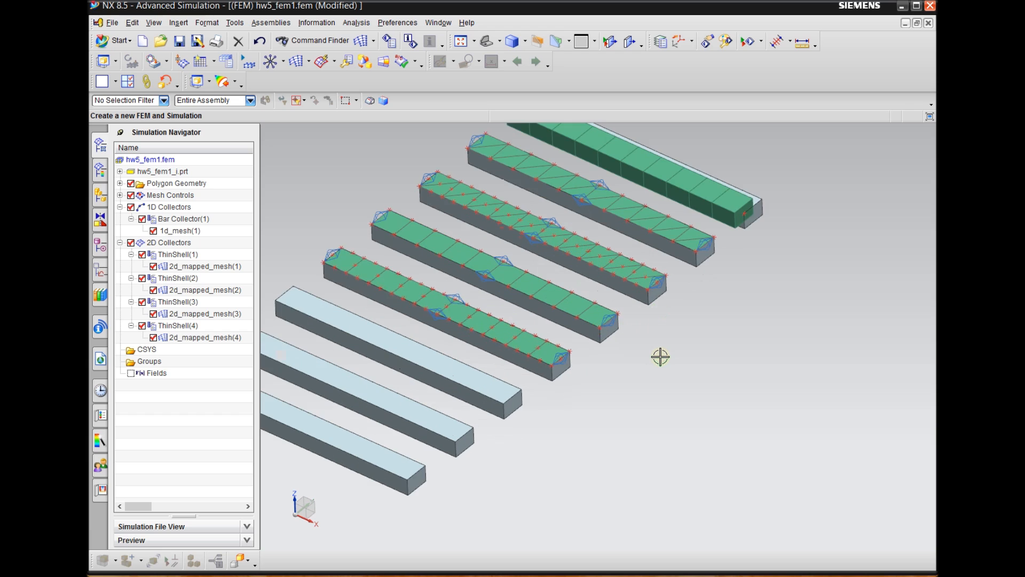
pyautogui.scroll(-1, 661, 357)
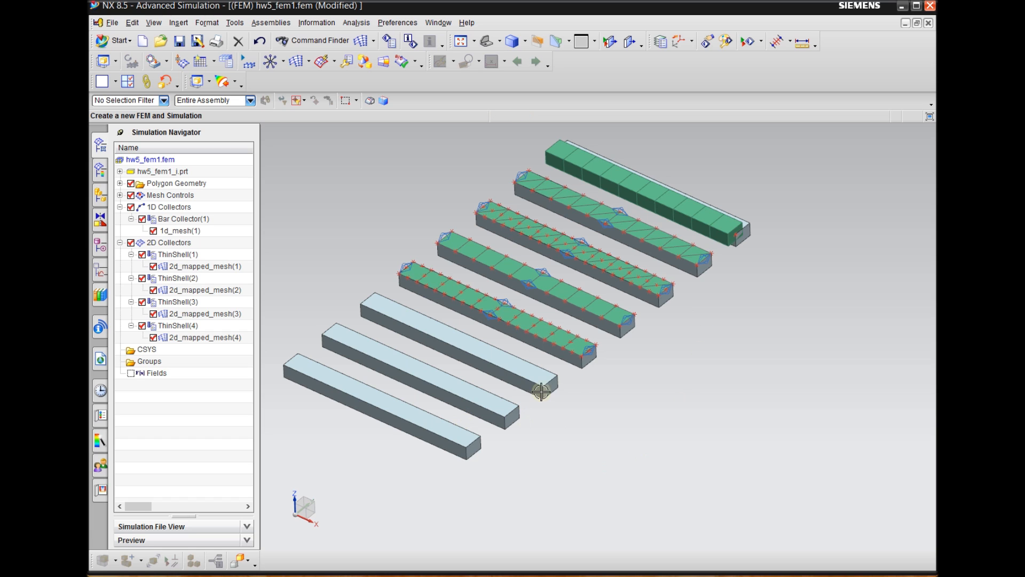
pyautogui.scroll(-1, 710, 359)
pyautogui.scroll(2, 522, 392)
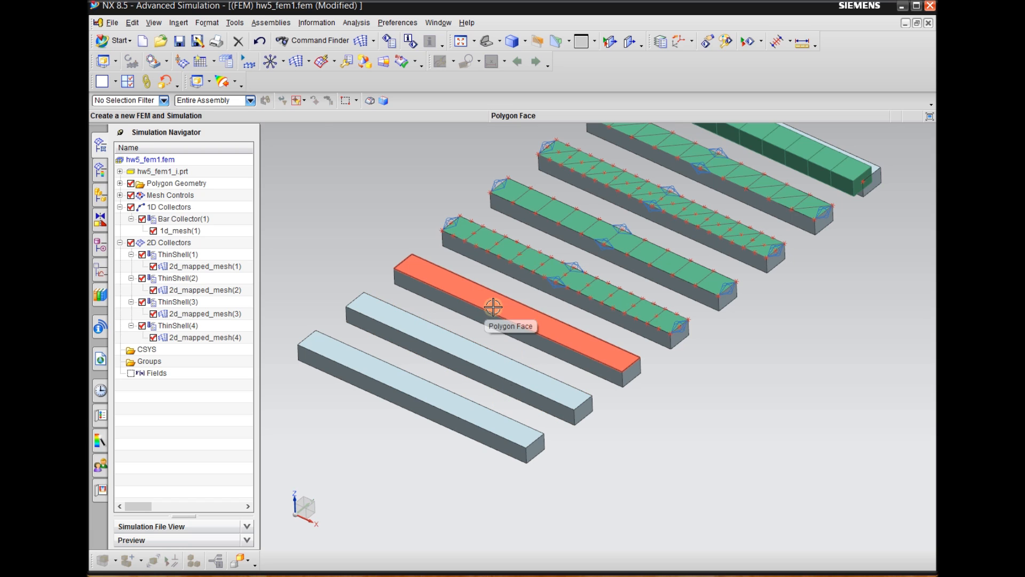
# Start a 3D Swept Mesh and select the end face of the unmeshed beam next to the shell-meshed beams as source
pyautogui.click(309, 63)
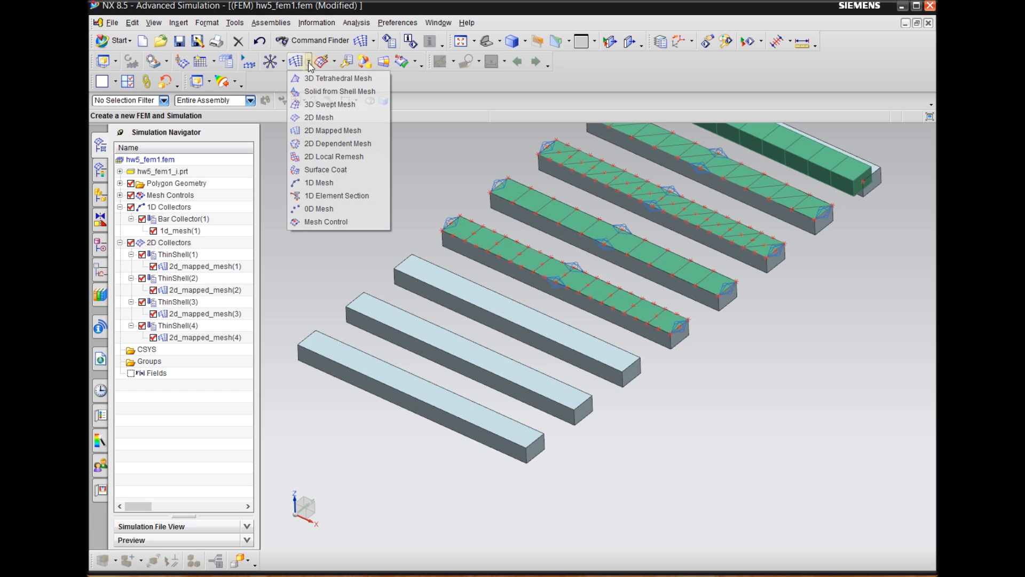
pyautogui.click(322, 104)
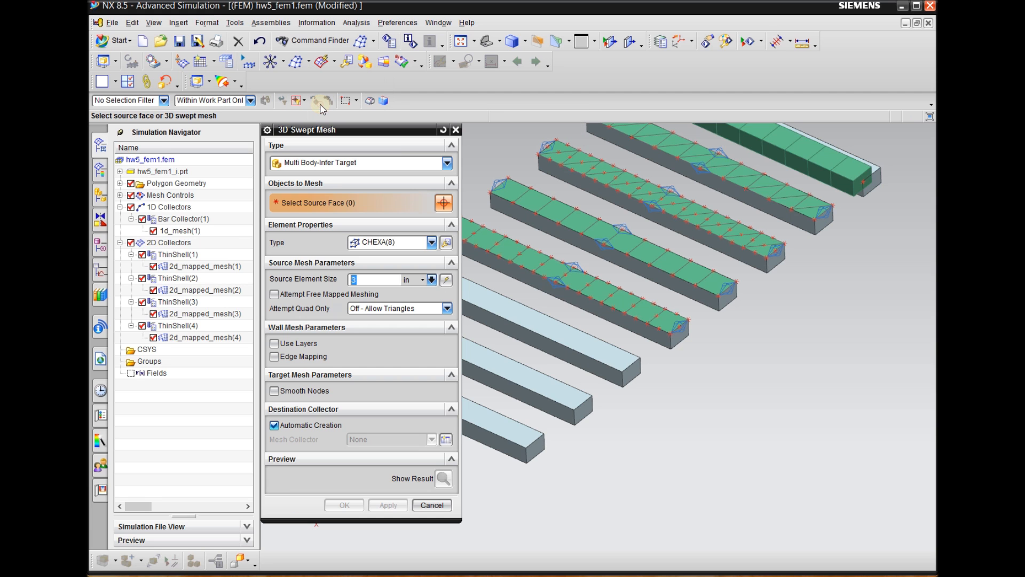
pyautogui.scroll(2, 823, 320)
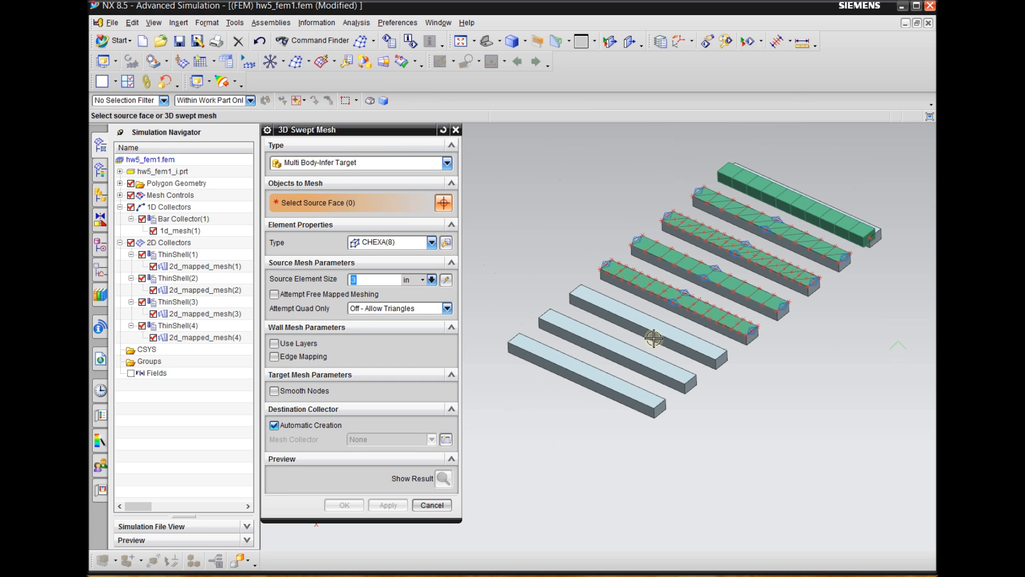
pyautogui.scroll(-1, 648, 335)
pyautogui.scroll(-1, 665, 320)
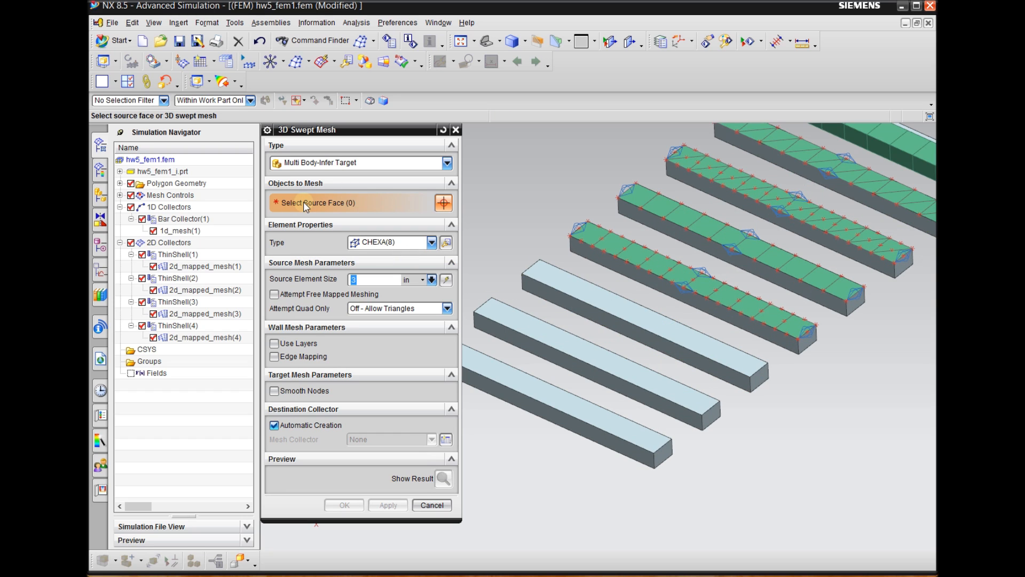
pyautogui.click(763, 373)
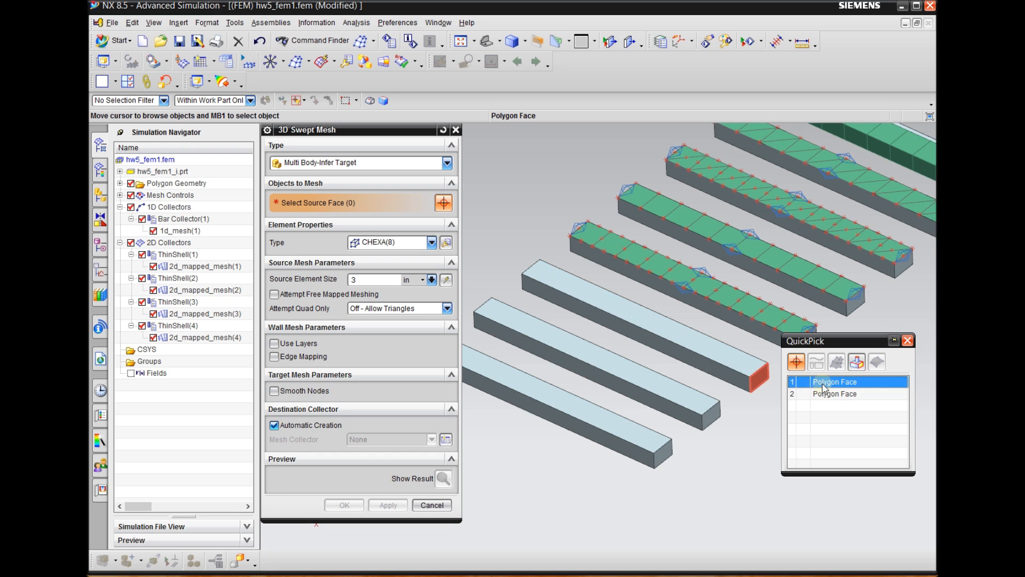
pyautogui.click(819, 388)
pyautogui.moveTo(787, 416); pyautogui.dragTo(791, 430, button='middle')
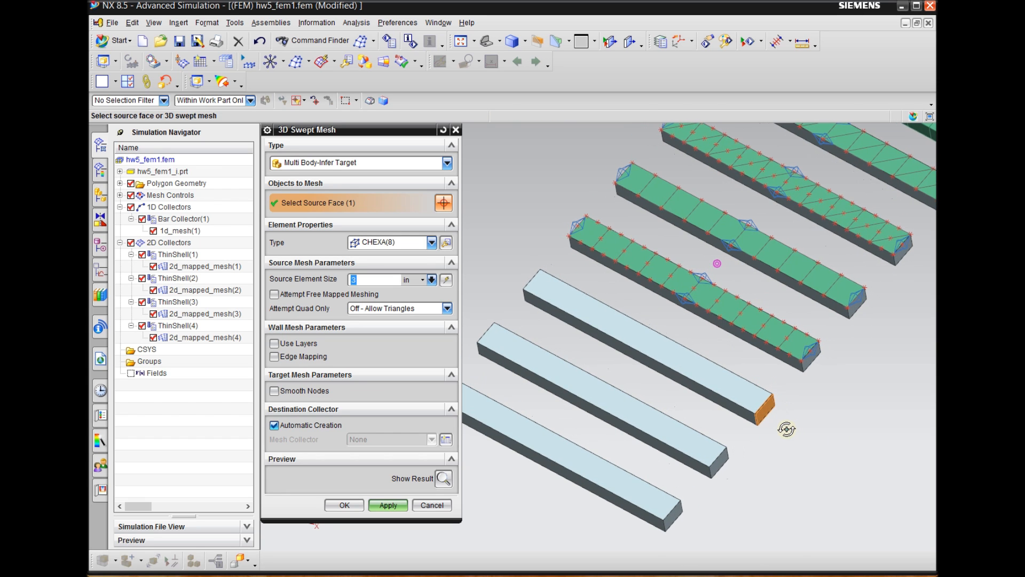
pyautogui.scroll(2, 767, 440)
pyautogui.scroll(-1, 767, 440)
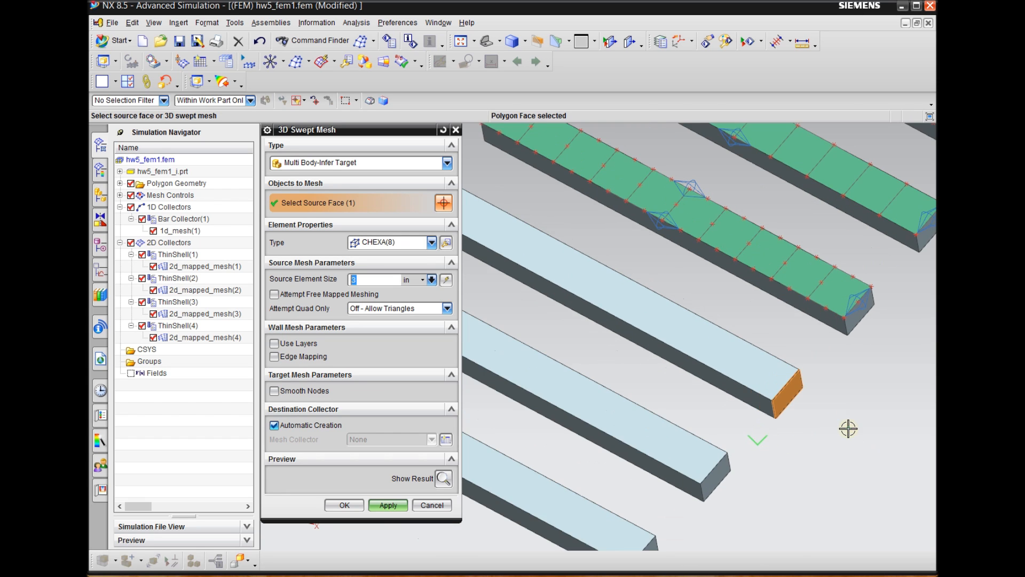
pyautogui.scroll(-1, 848, 428)
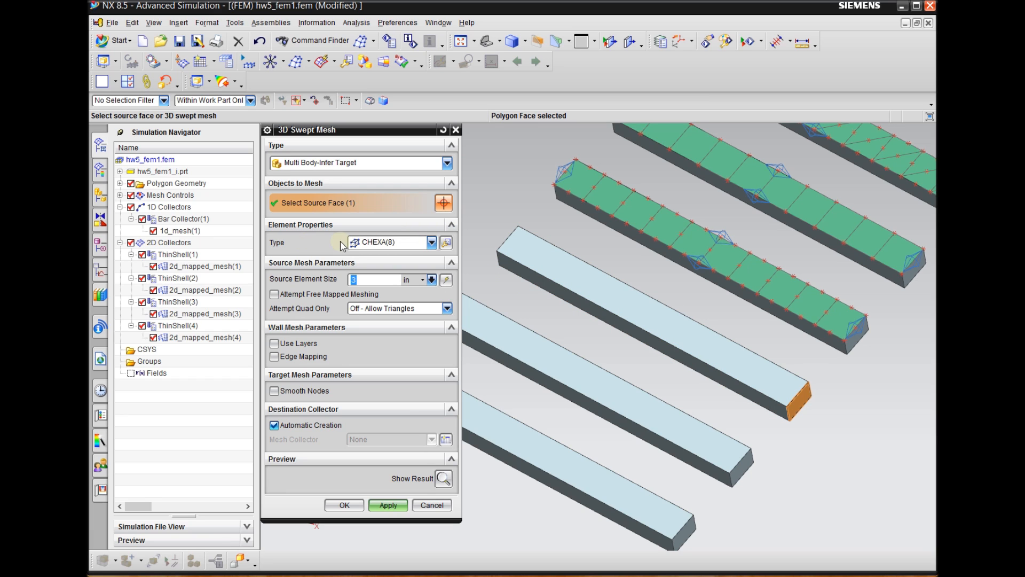
# Create the swept mesh on that beam with CHEXA(8) elements and a 3 in source element size
pyautogui.click(385, 243)
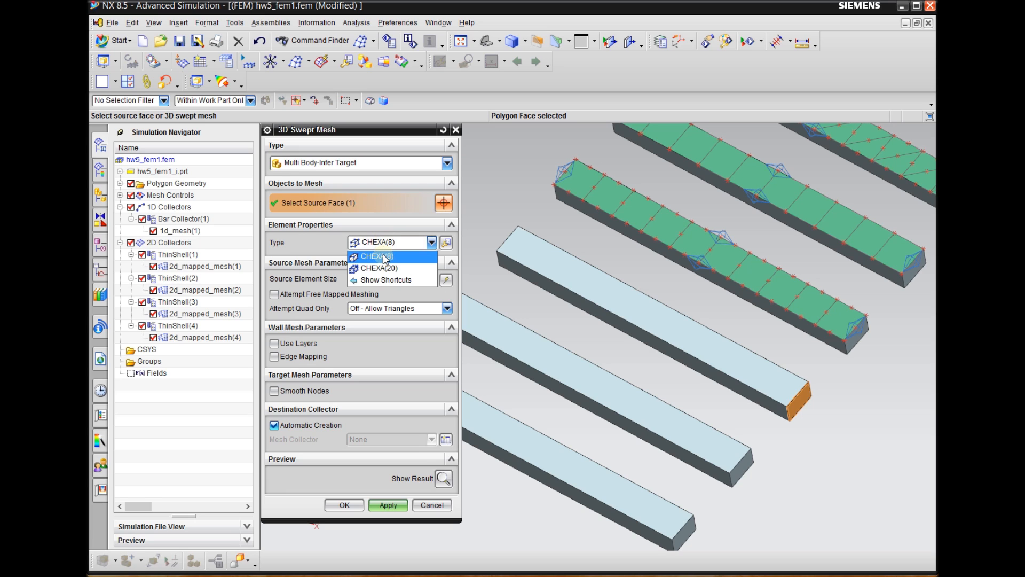
pyautogui.click(386, 256)
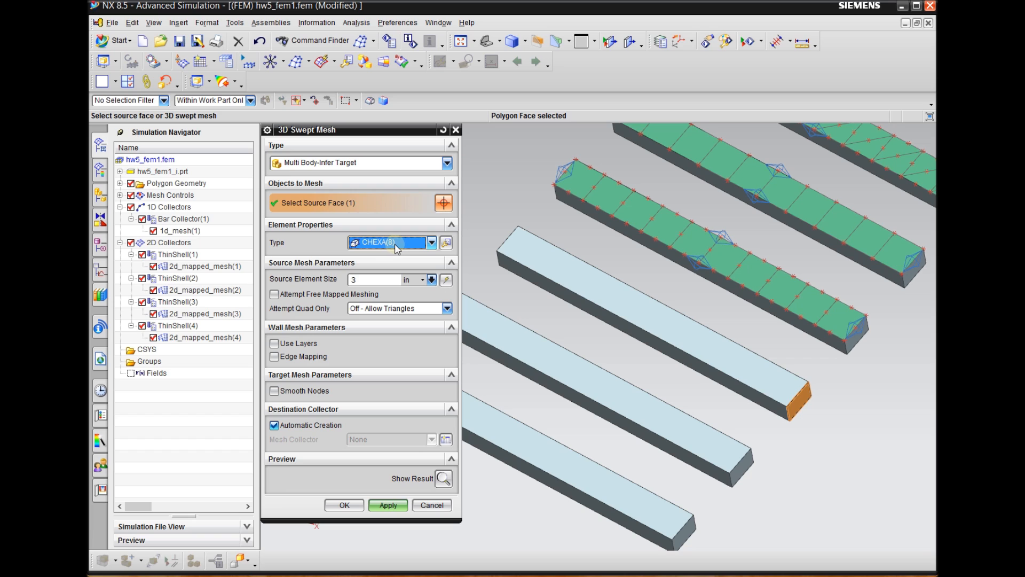
pyautogui.click(366, 278)
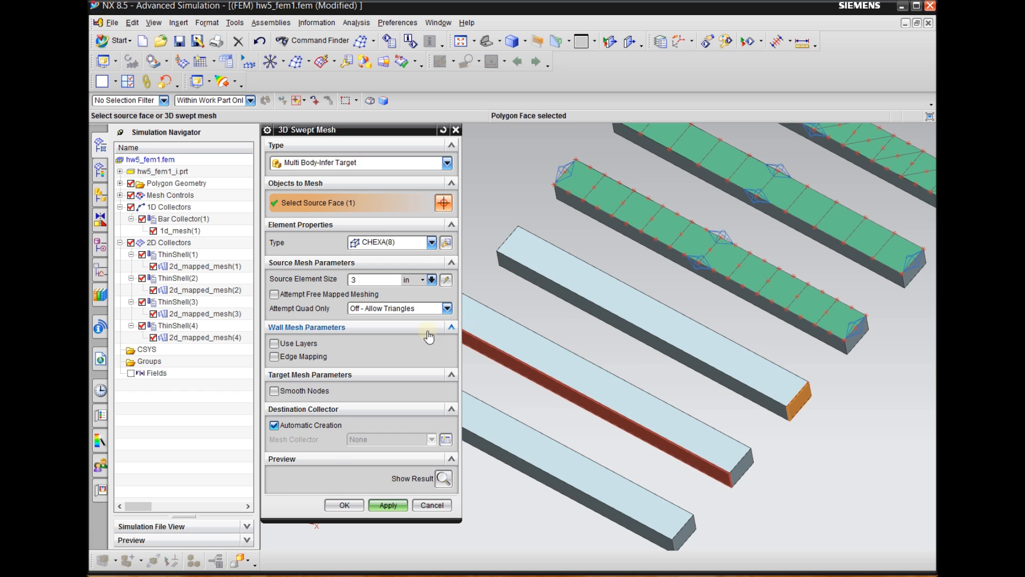
pyautogui.click(388, 505)
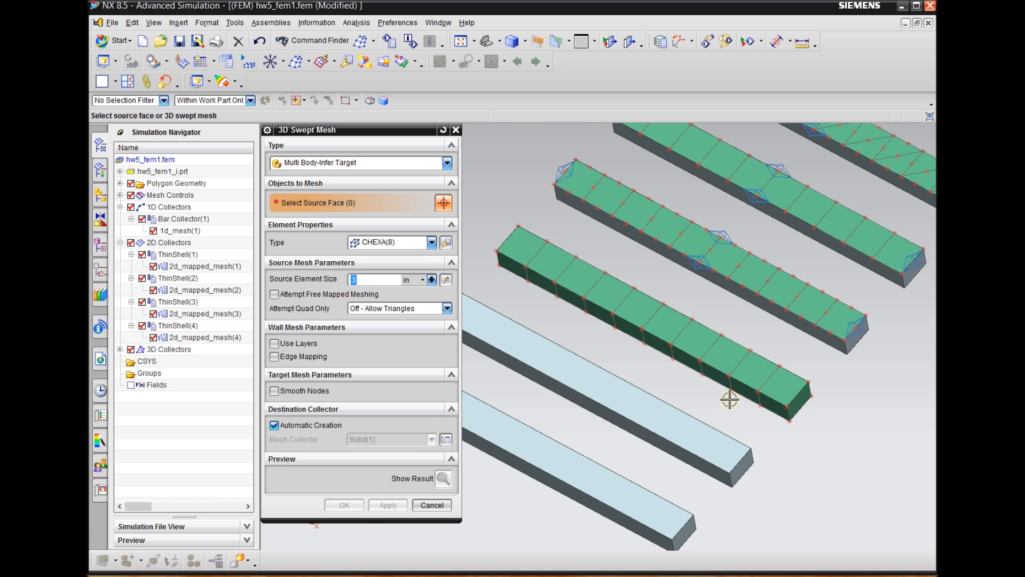
pyautogui.keyDown('shift'); pyautogui.moveTo(730, 398); pyautogui.dragTo(858, 430, button='middle'); pyautogui.keyUp('shift')
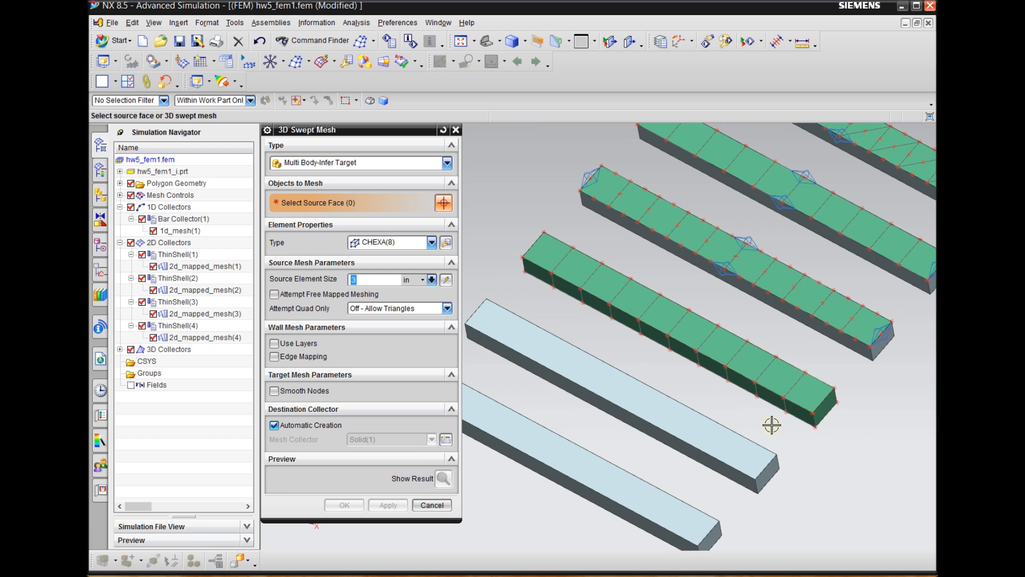
pyautogui.click(432, 504)
# Set up a 3D Tetrahedral Mesh with CTETRA(4) elements and a 2 in element size
pyautogui.scroll(2, 384, 206)
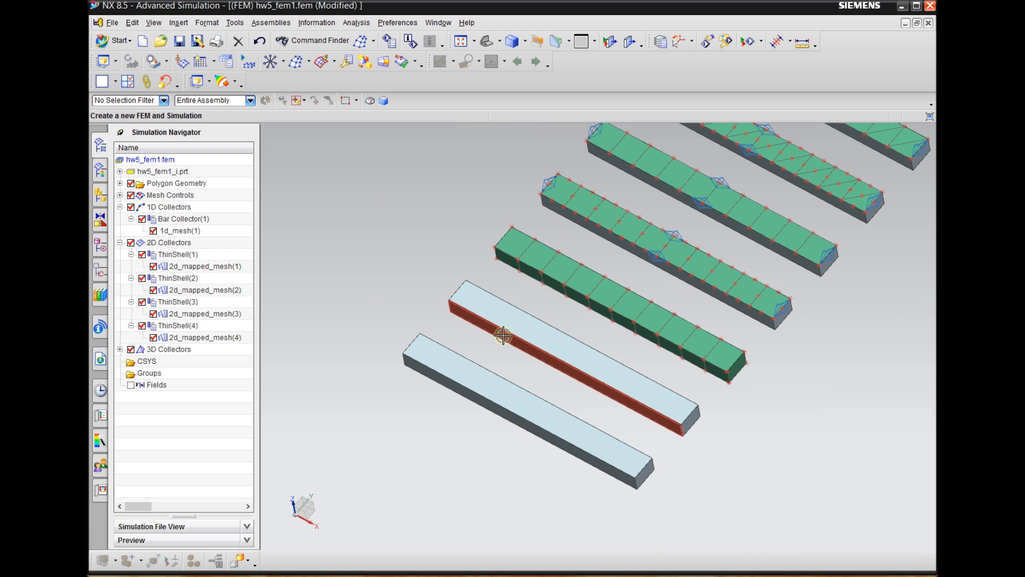
pyautogui.scroll(-1, 498, 332)
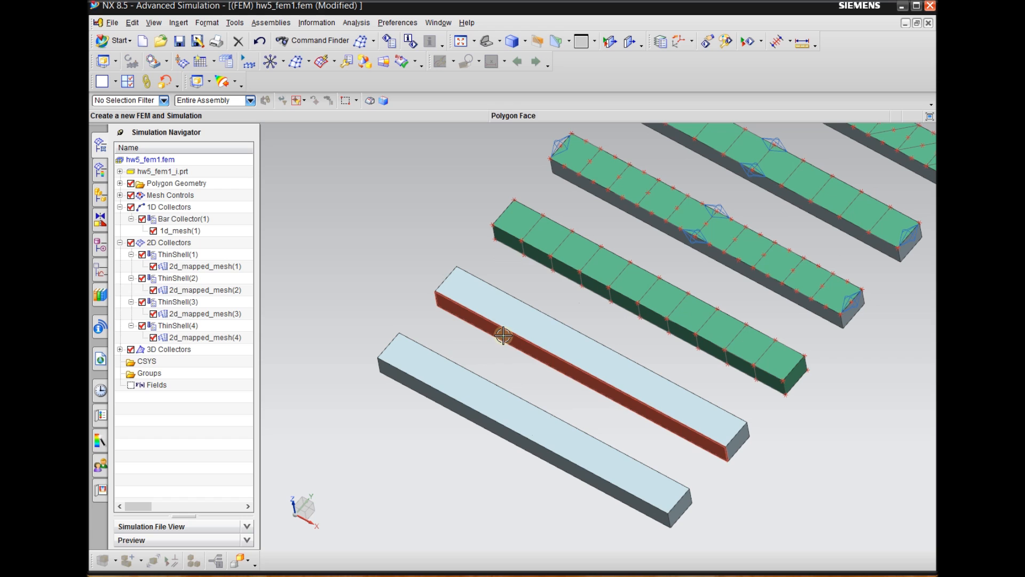
pyautogui.click(310, 61)
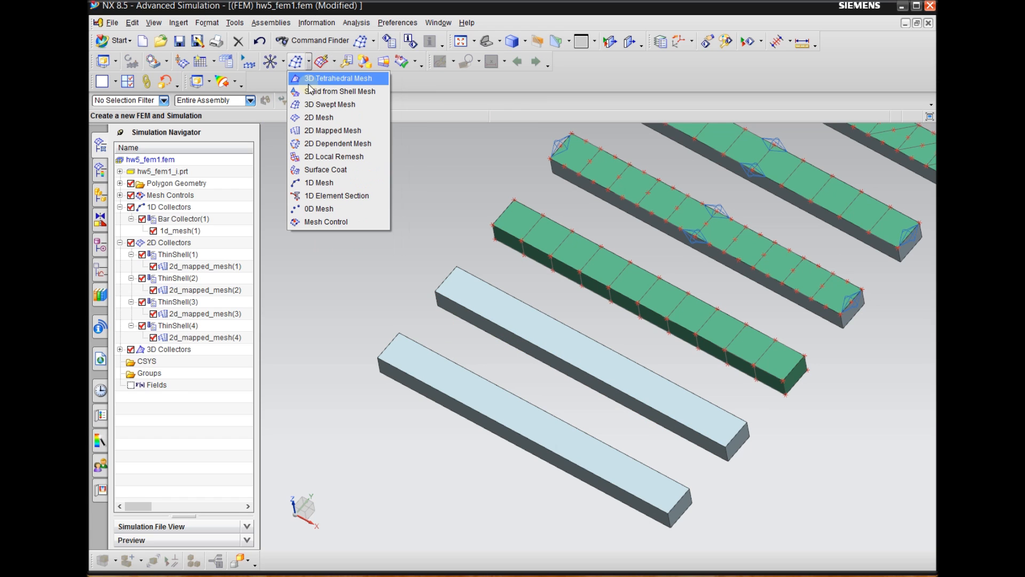
pyautogui.click(337, 79)
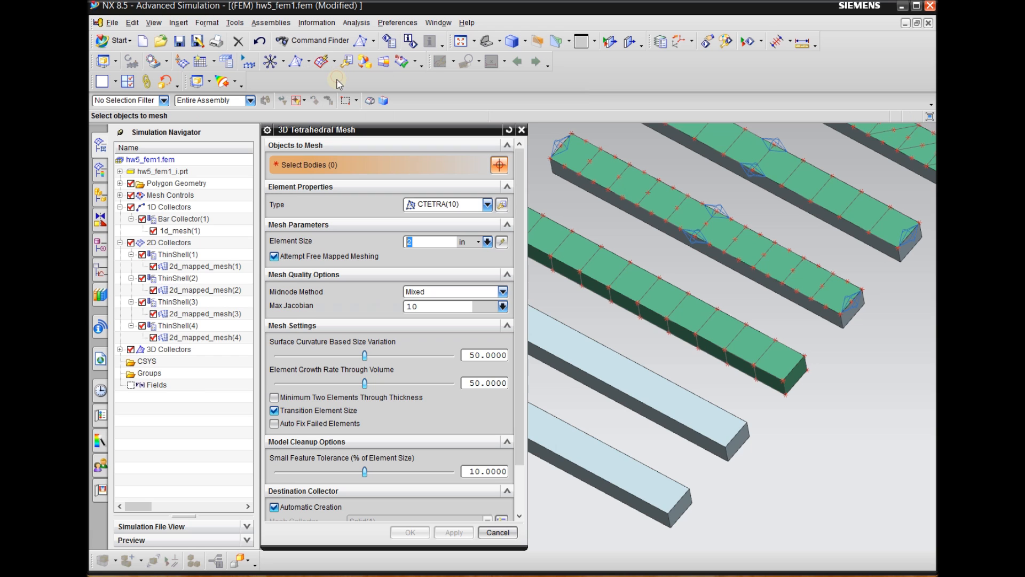
pyautogui.scroll(-2, 869, 252)
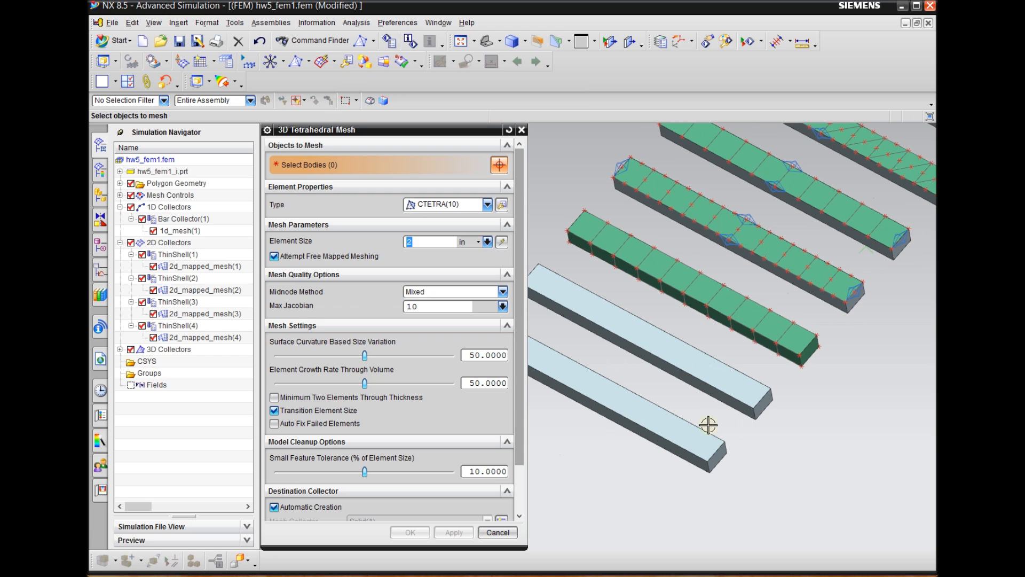
pyautogui.click(458, 206)
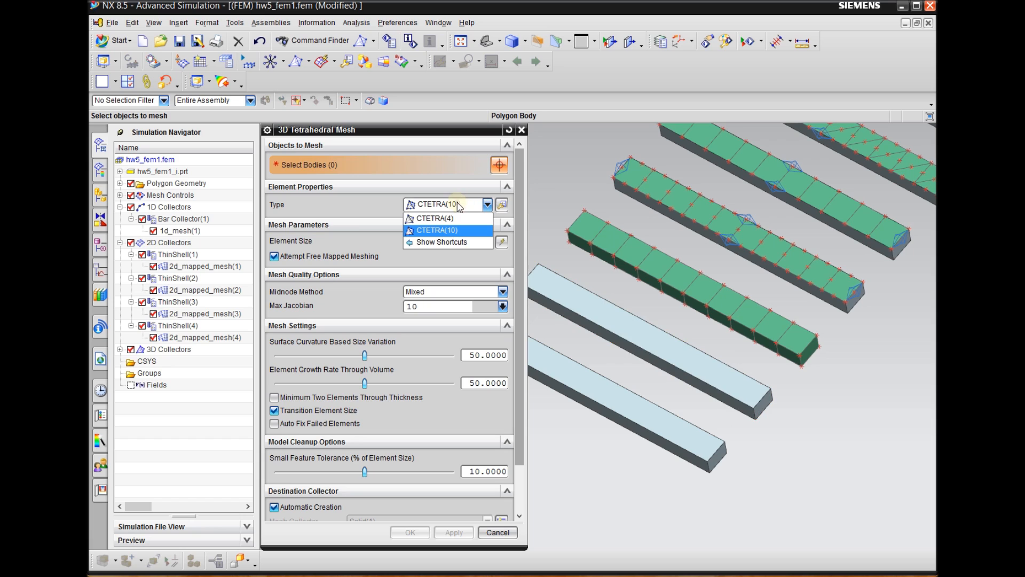
pyautogui.click(430, 223)
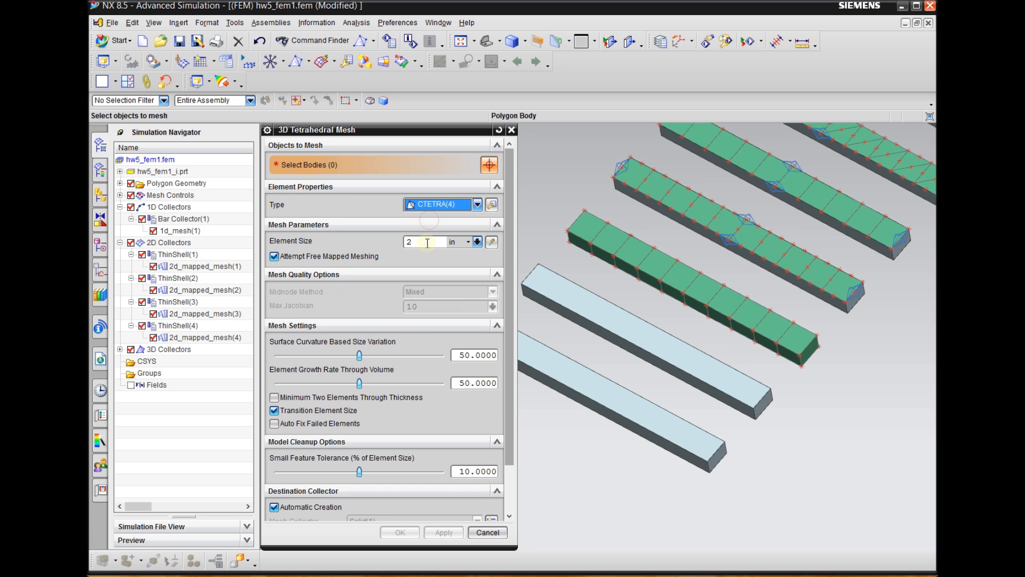
pyautogui.click(407, 241)
pyautogui.doubleClick(431, 241)
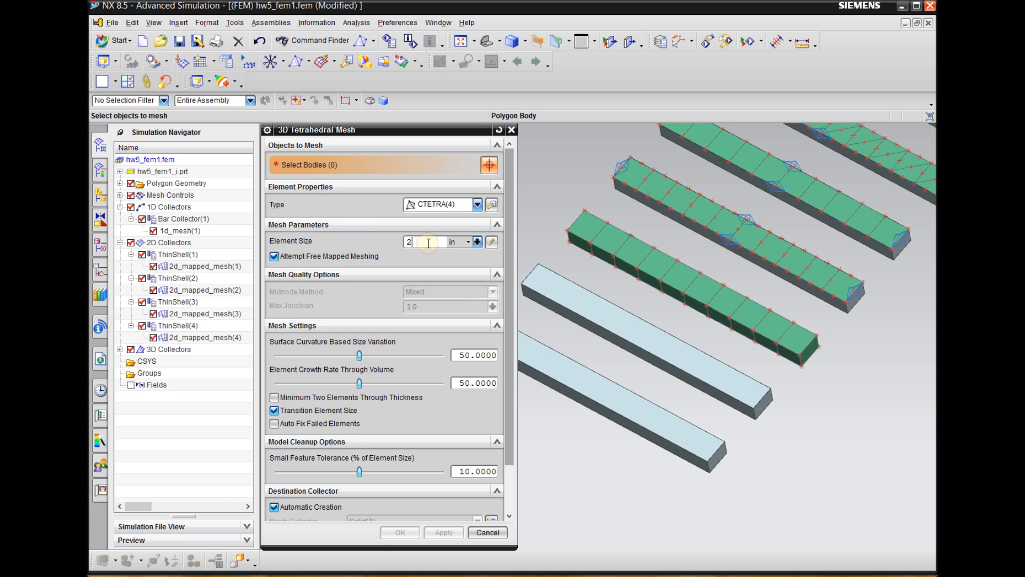
# Apply the CTETRA(4) mesh to the unmeshed beam beside the hexahedral-meshed one
pyautogui.moveTo(505, 254); pyautogui.dragTo(504, 293)
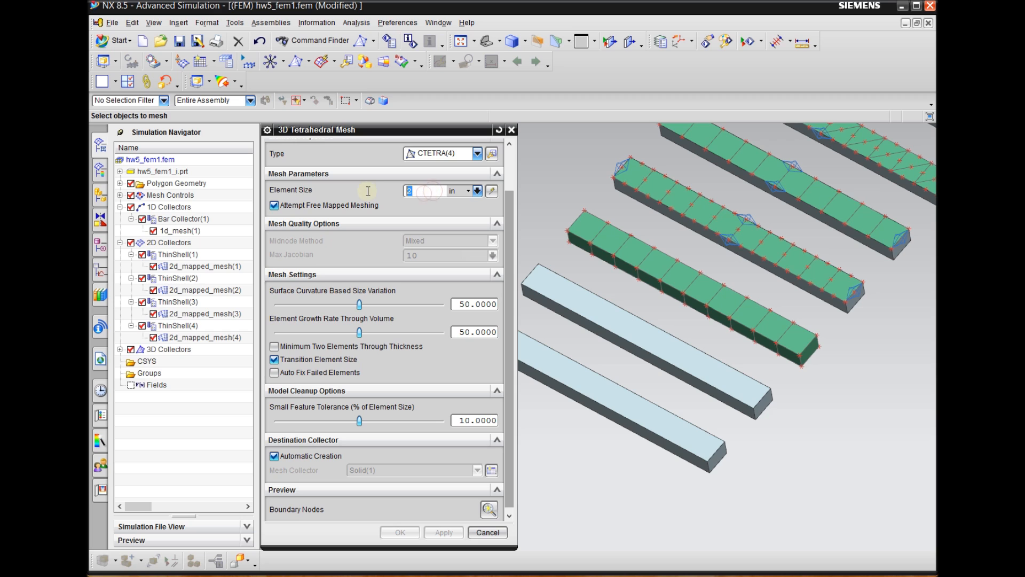
pyautogui.moveTo(507, 219); pyautogui.dragTo(507, 262)
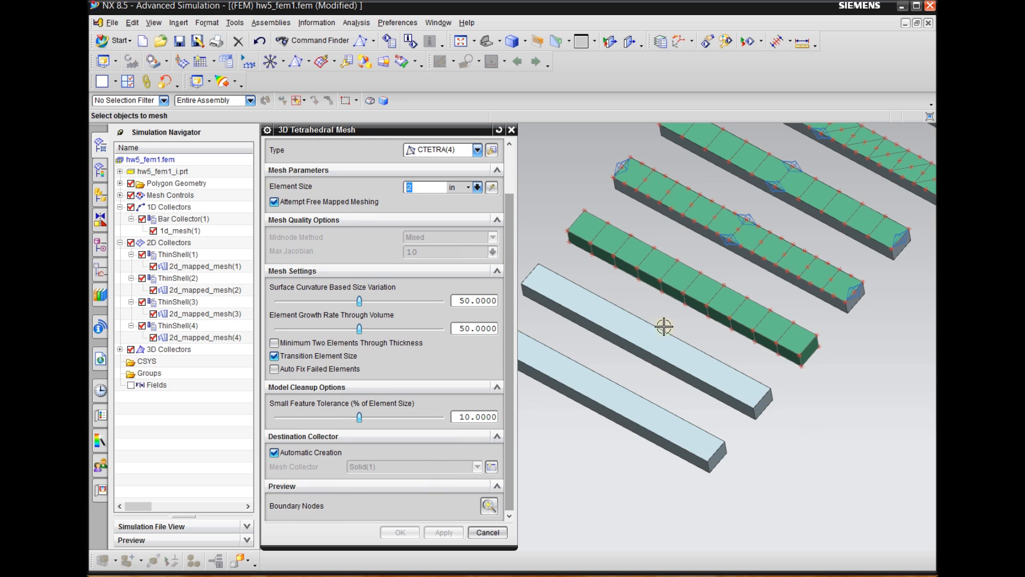
pyautogui.moveTo(506, 207); pyautogui.dragTo(508, 151)
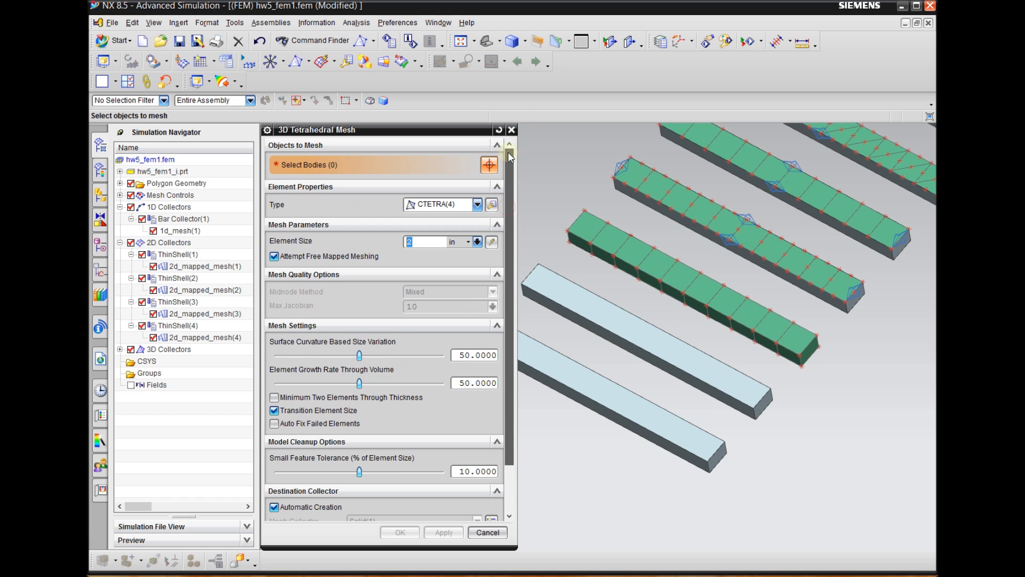
pyautogui.click(723, 378)
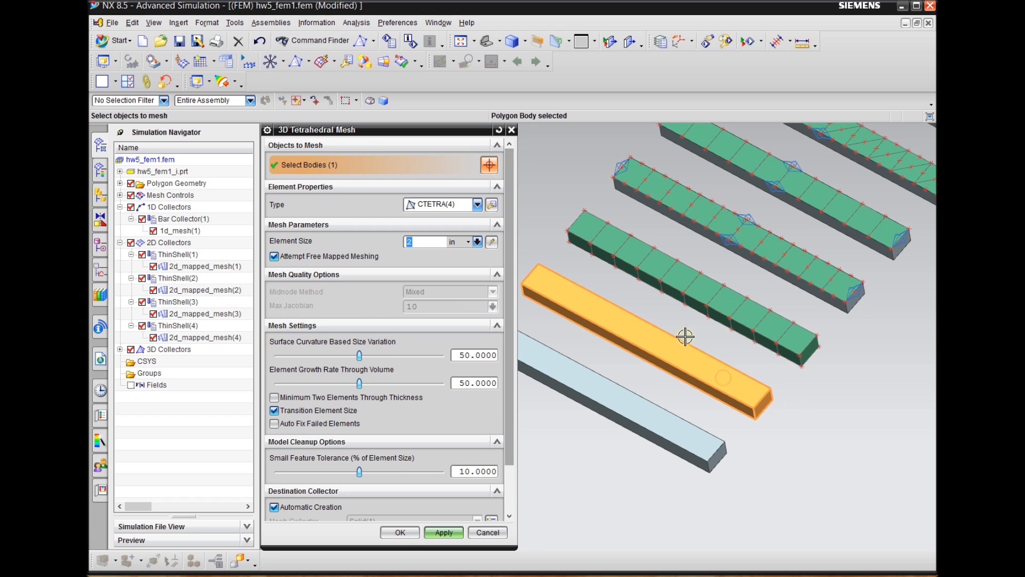
pyautogui.click(445, 534)
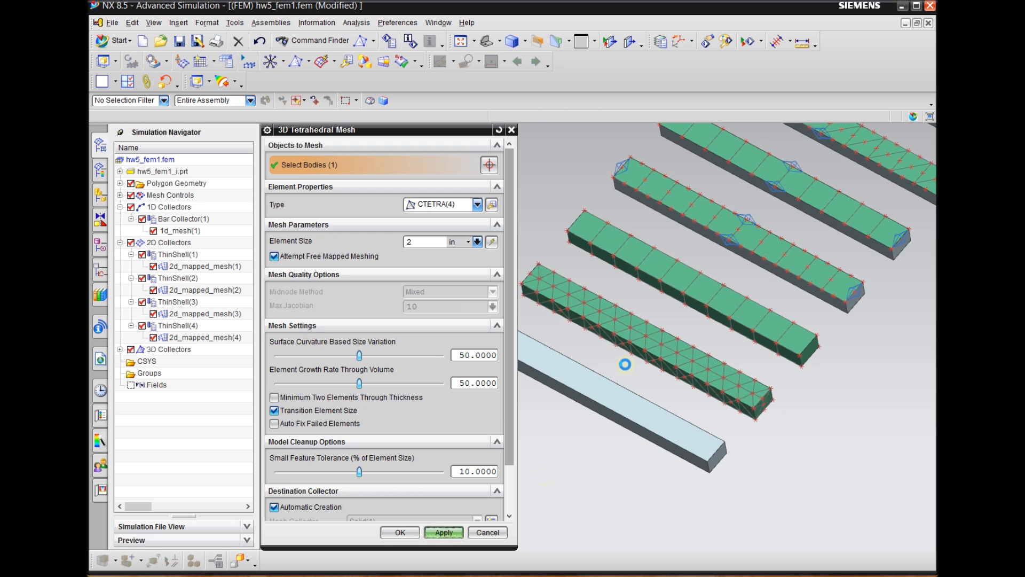
# Change the tetrahedral mesh settings to CTETRA(10) elements with a 2 in element size
pyautogui.scroll(3, 760, 411)
pyautogui.scroll(-4, 876, 422)
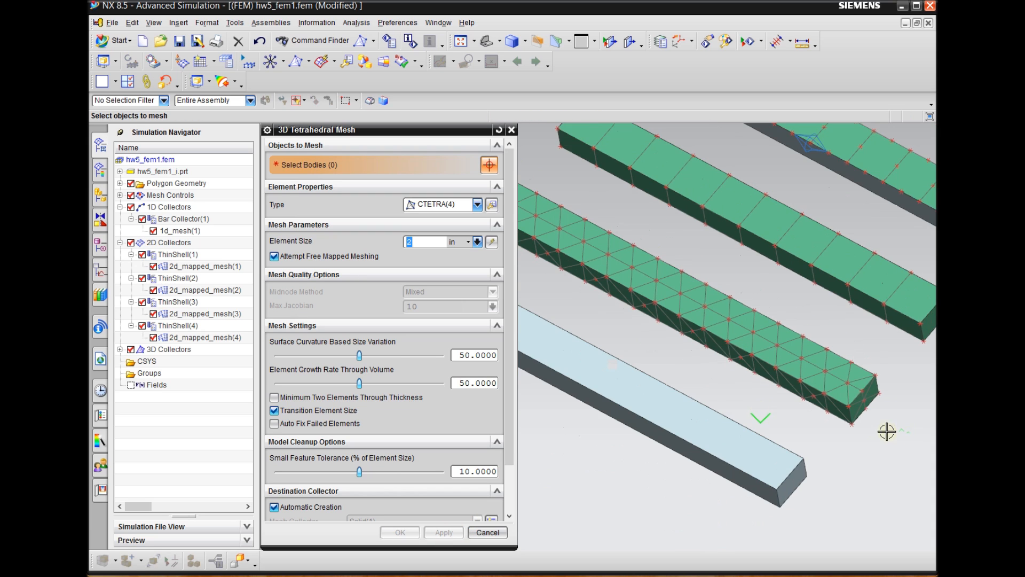
pyautogui.scroll(-2, 795, 413)
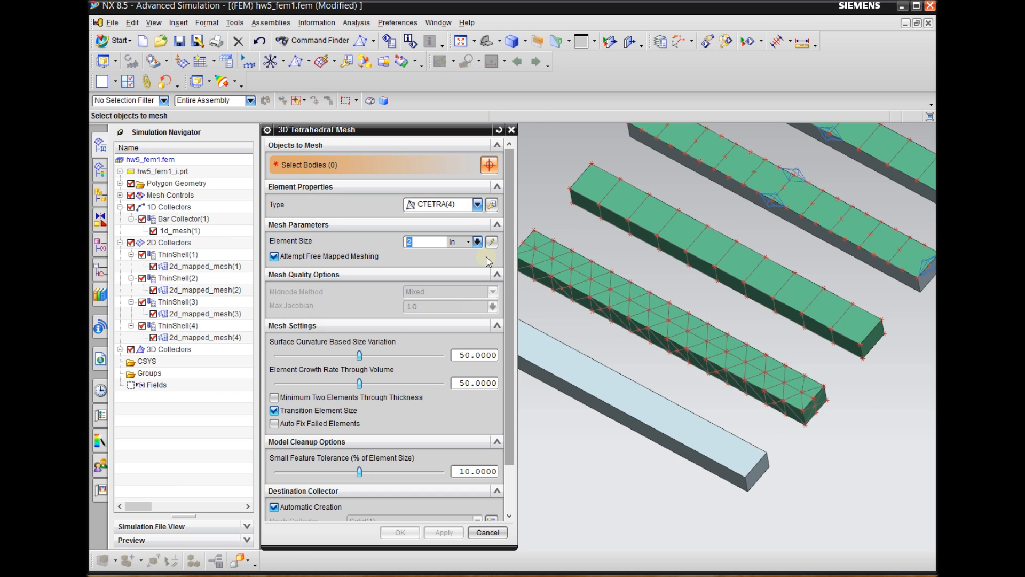
pyautogui.click(468, 208)
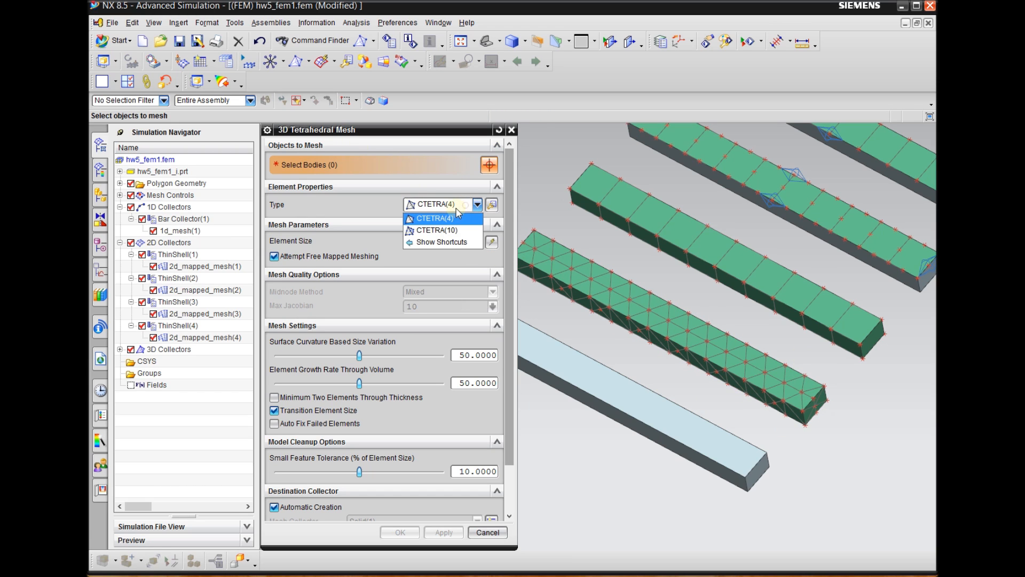
pyautogui.click(419, 231)
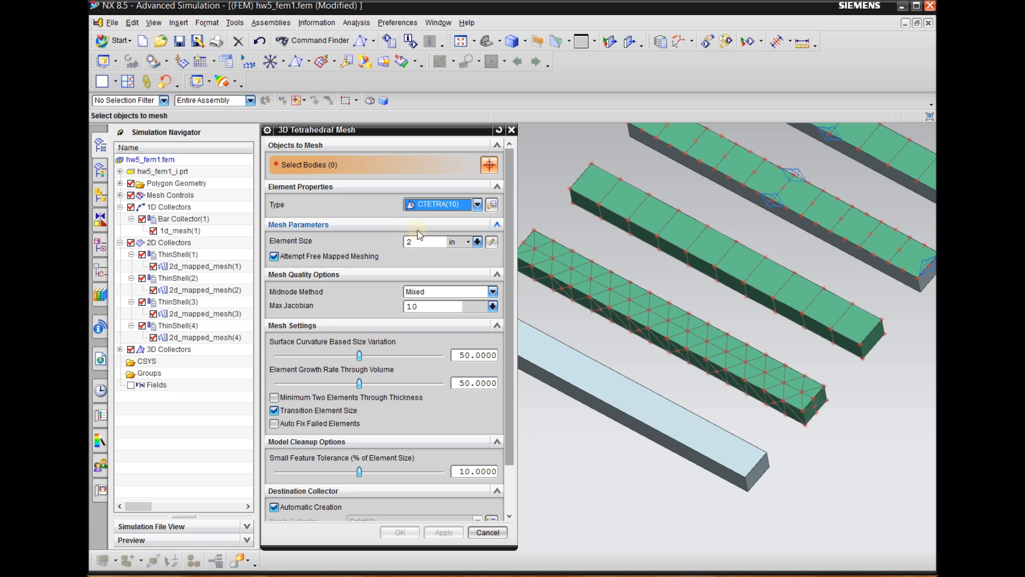
pyautogui.click(435, 242)
pyautogui.write('2')
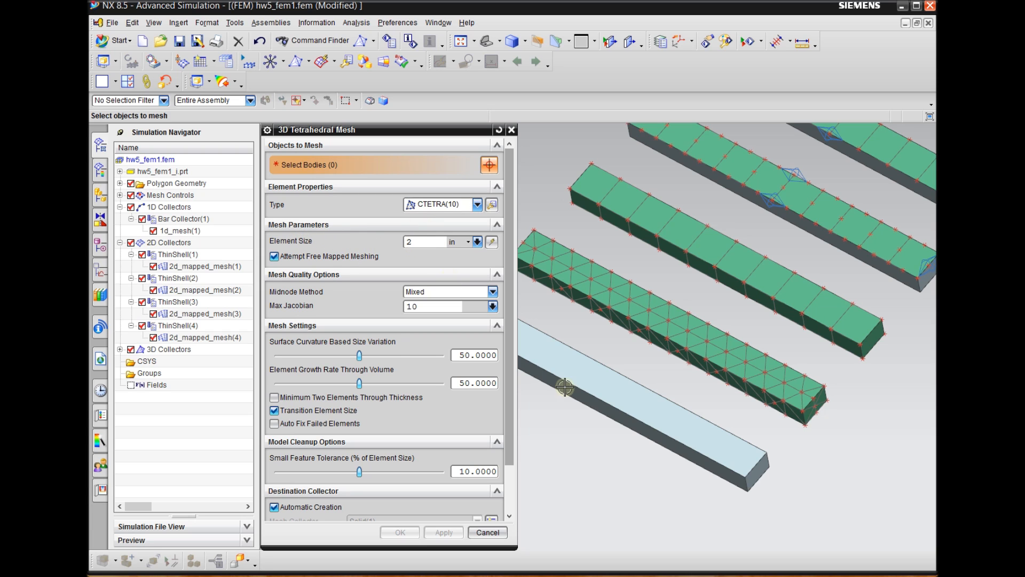
# Create the CTETRA(10) mesh on the last unmeshed beam
pyautogui.scroll(-1, 800, 371)
pyautogui.scroll(2, 722, 500)
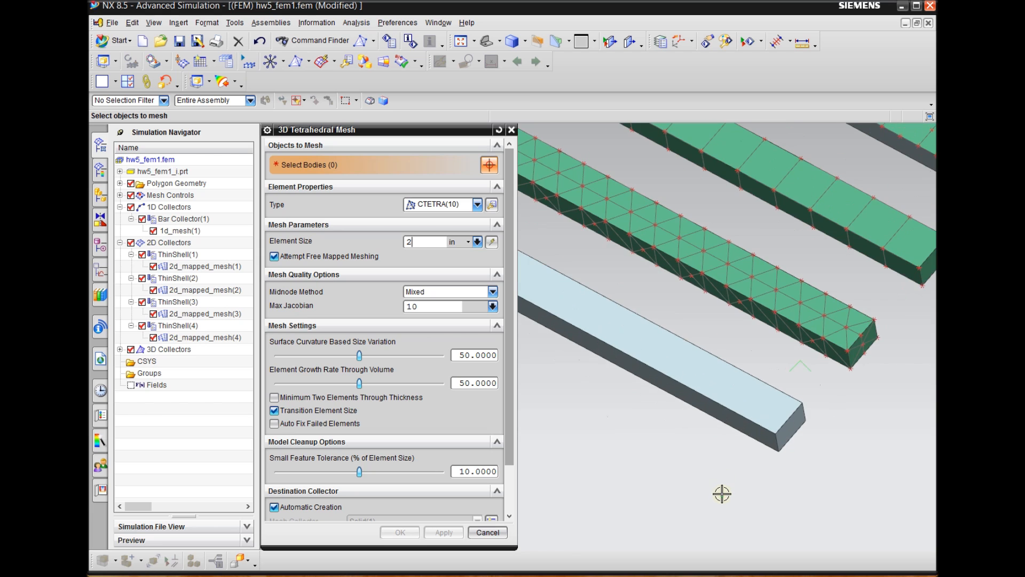
pyautogui.scroll(-1, 824, 415)
pyautogui.click(761, 403)
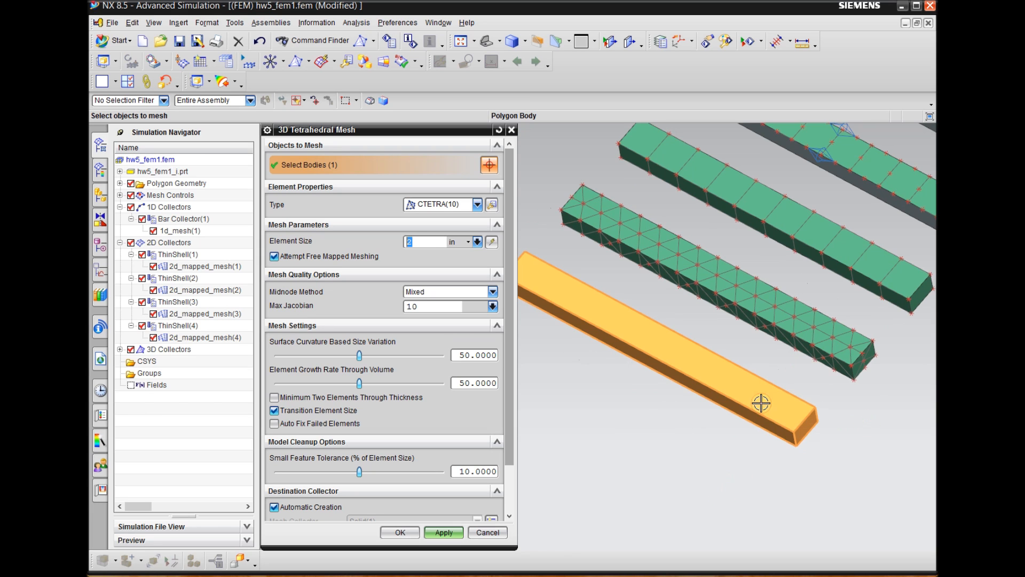
pyautogui.click(401, 532)
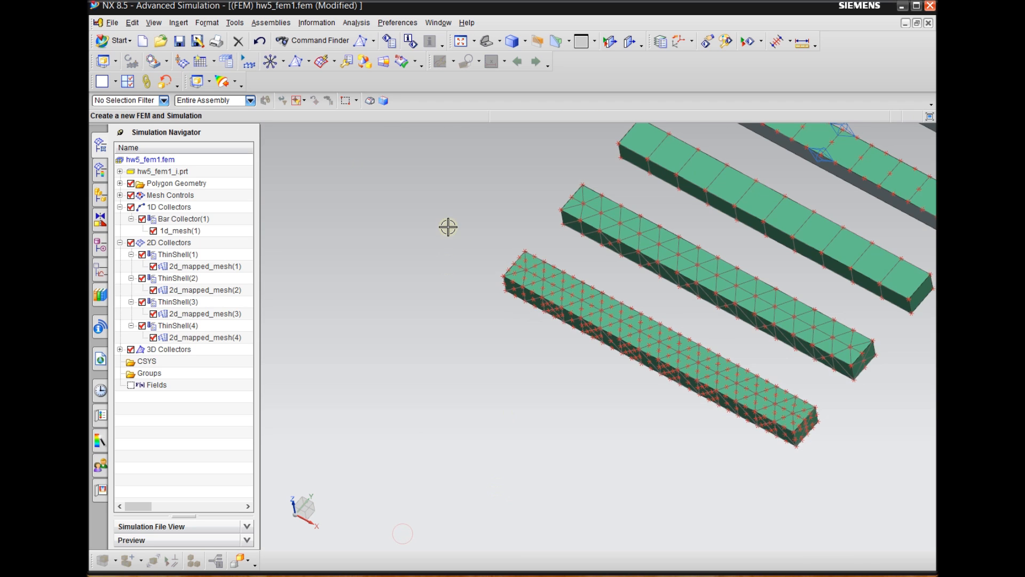
pyautogui.scroll(-1, 694, 374)
pyautogui.scroll(3, 743, 353)
pyautogui.scroll(-1, 496, 462)
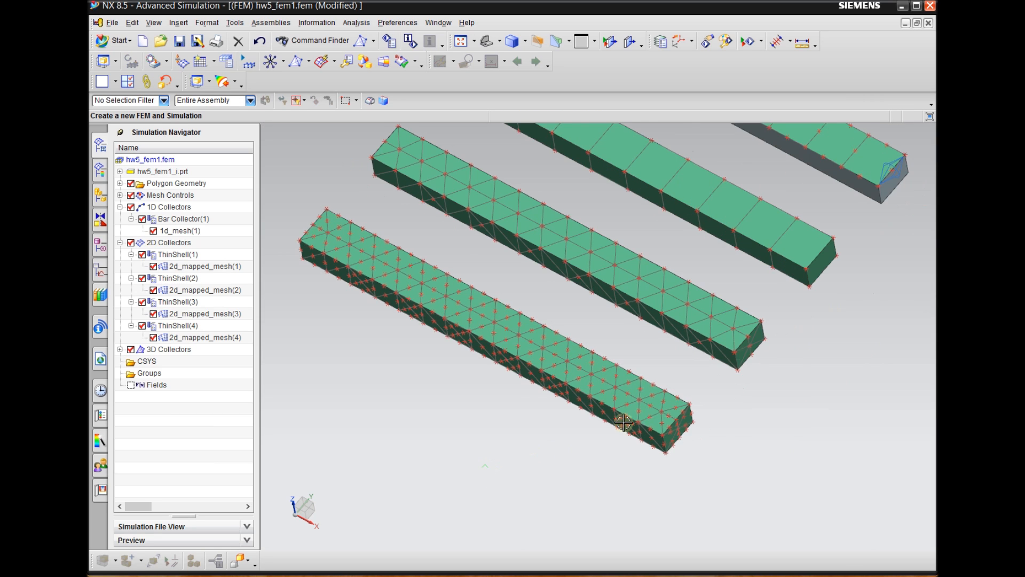
# Expand the 3D Collectors and the Solid(1), Solid(2) and Solid(3) collectors to list their meshes
pyautogui.scroll(1, 687, 351)
pyautogui.scroll(1, 622, 443)
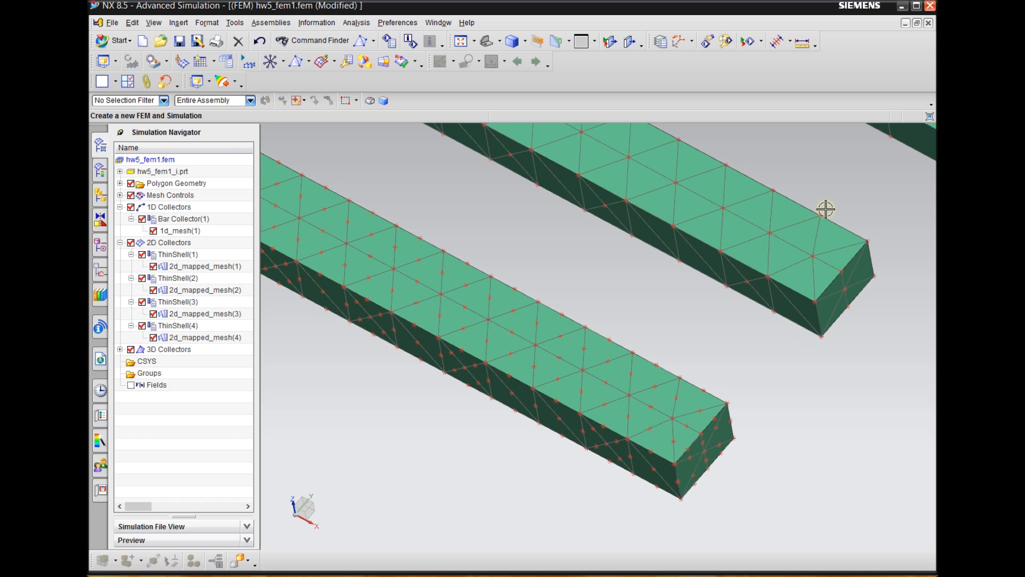
pyautogui.scroll(-2, 722, 361)
pyautogui.scroll(-2, 721, 363)
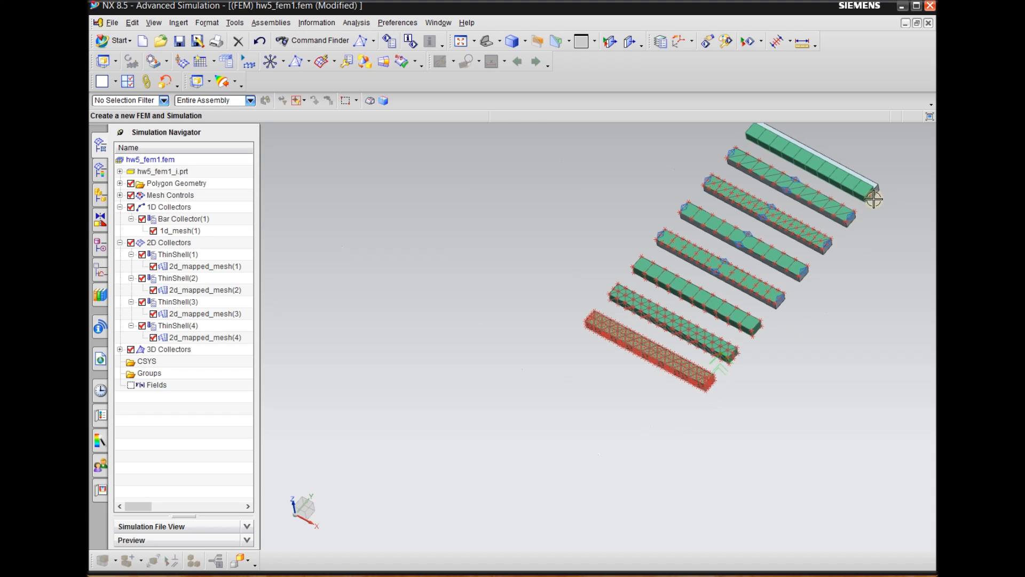
pyautogui.scroll(2, 875, 197)
pyautogui.scroll(1, 682, 353)
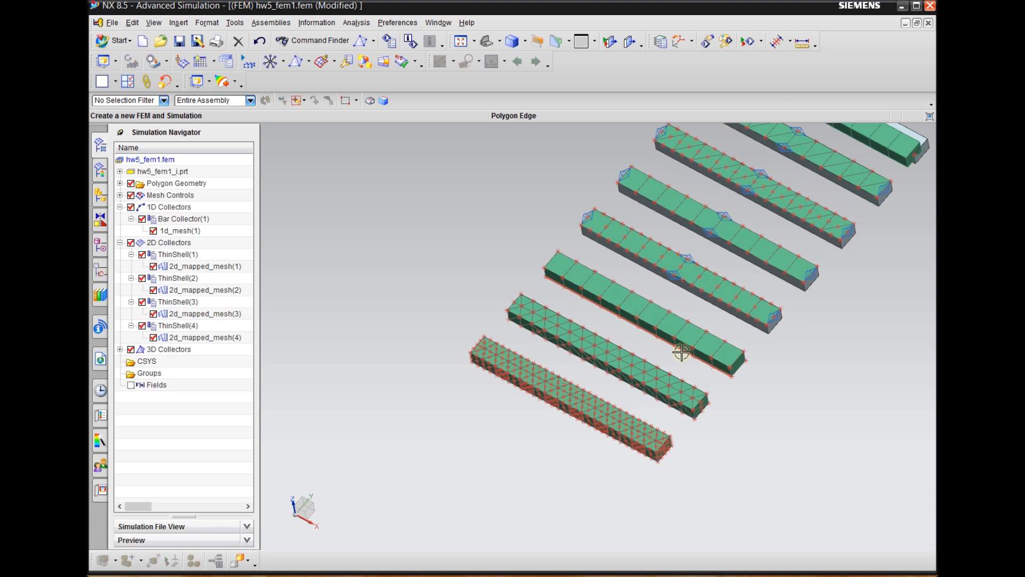
pyautogui.click(121, 350)
pyautogui.click(130, 361)
pyautogui.click(131, 384)
pyautogui.click(131, 408)
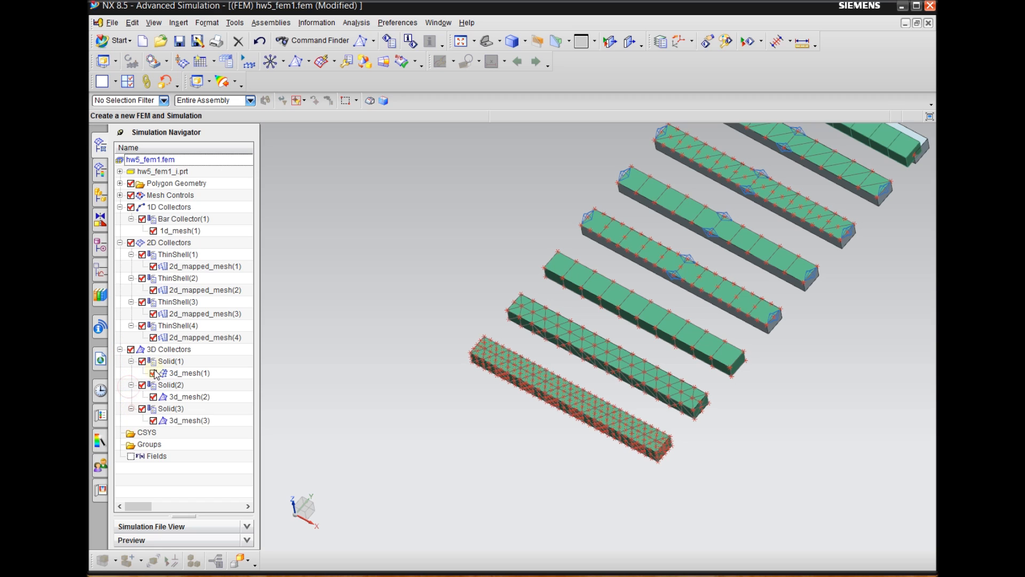
# Edit the Solid(1) mesh collector and set the material of its PSOLID1 property to Steel
pyautogui.rightClick(170, 363)
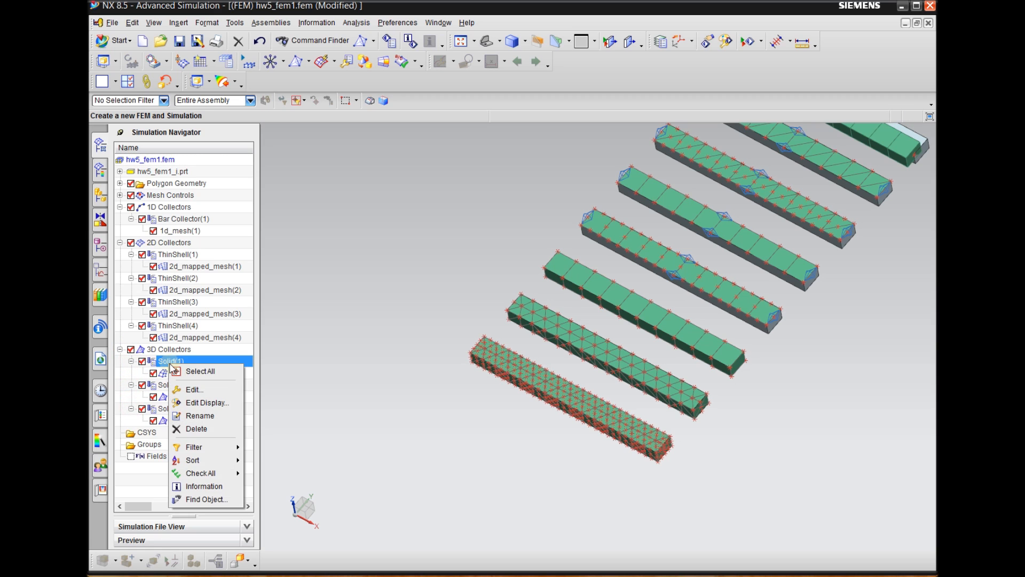
pyautogui.click(309, 356)
pyautogui.rightClick(175, 362)
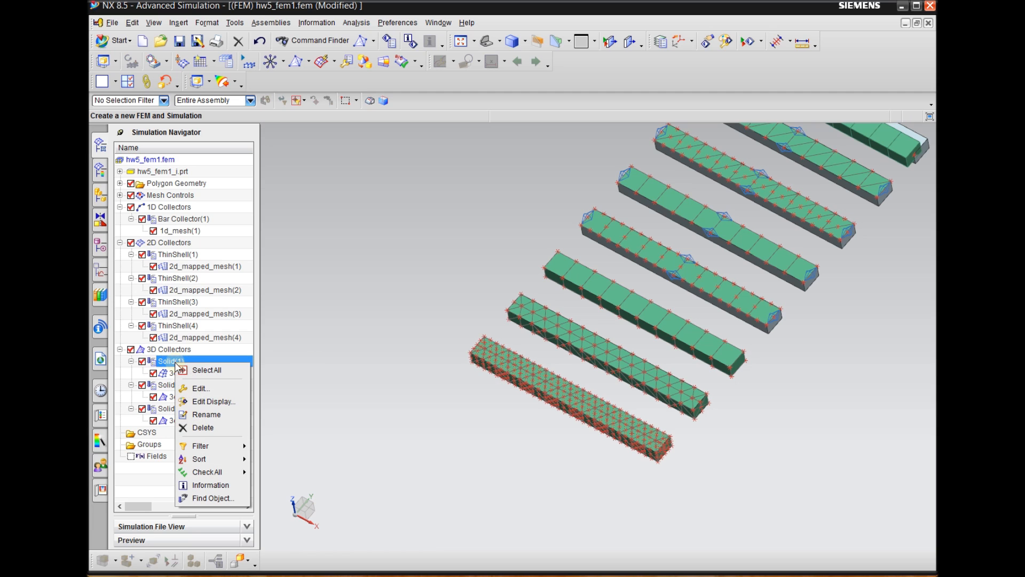
pyautogui.click(206, 389)
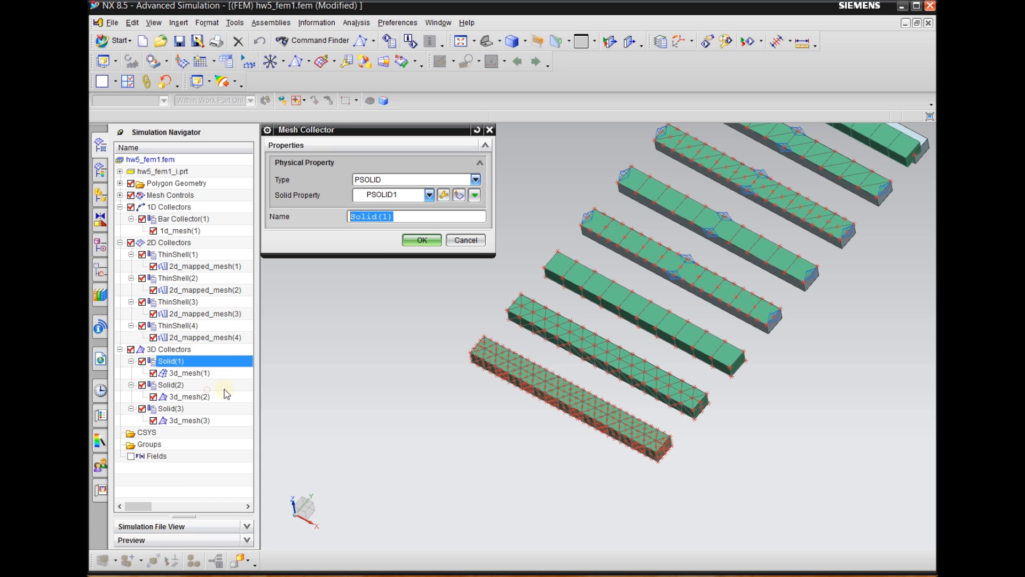
pyautogui.click(444, 196)
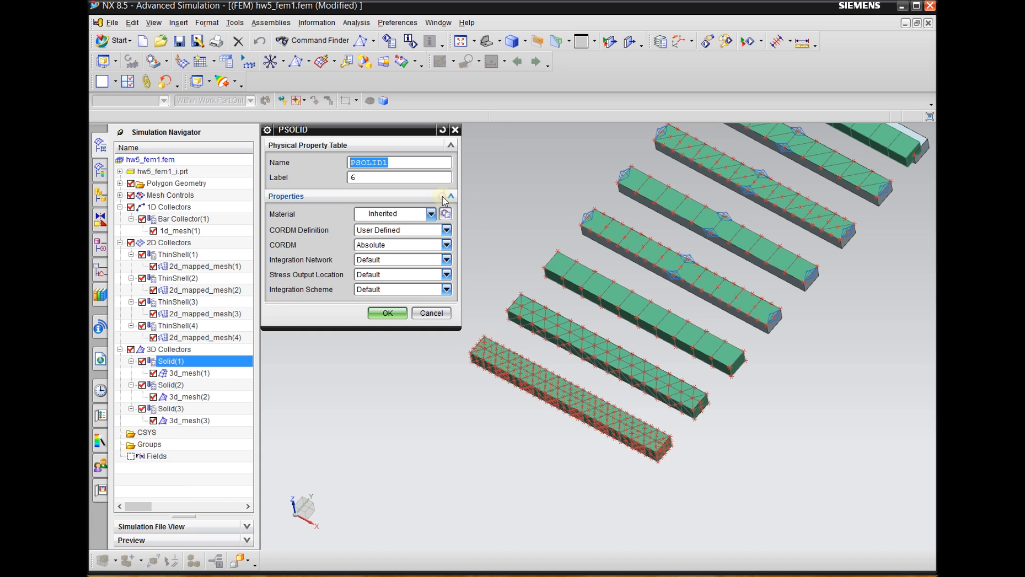
pyautogui.click(393, 214)
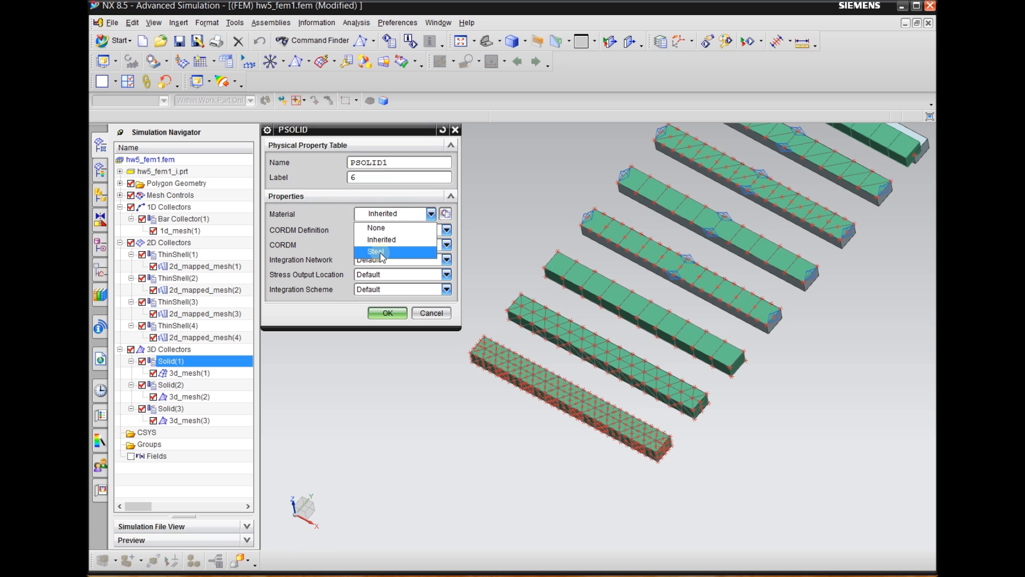
pyautogui.click(382, 252)
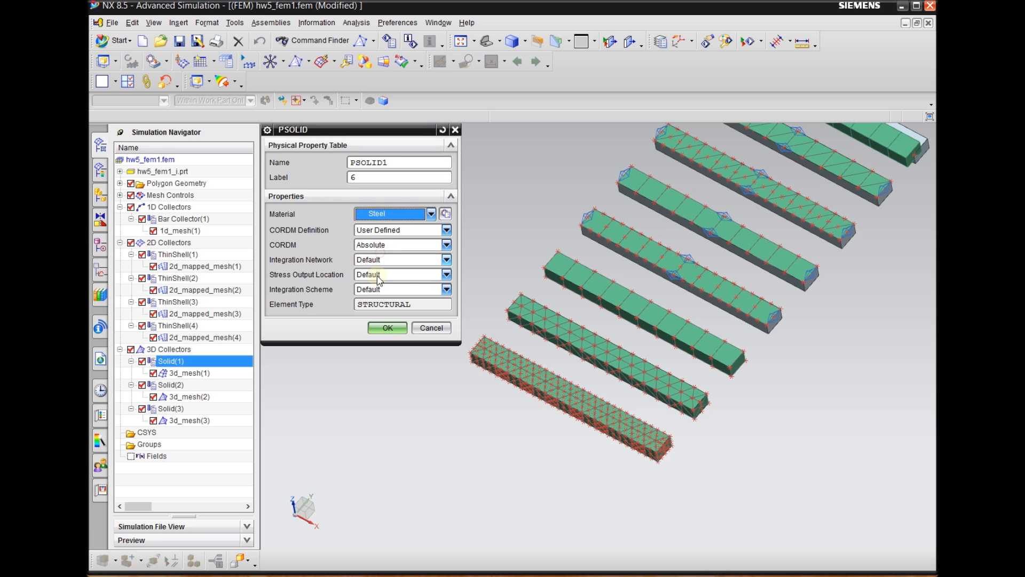
pyautogui.click(383, 328)
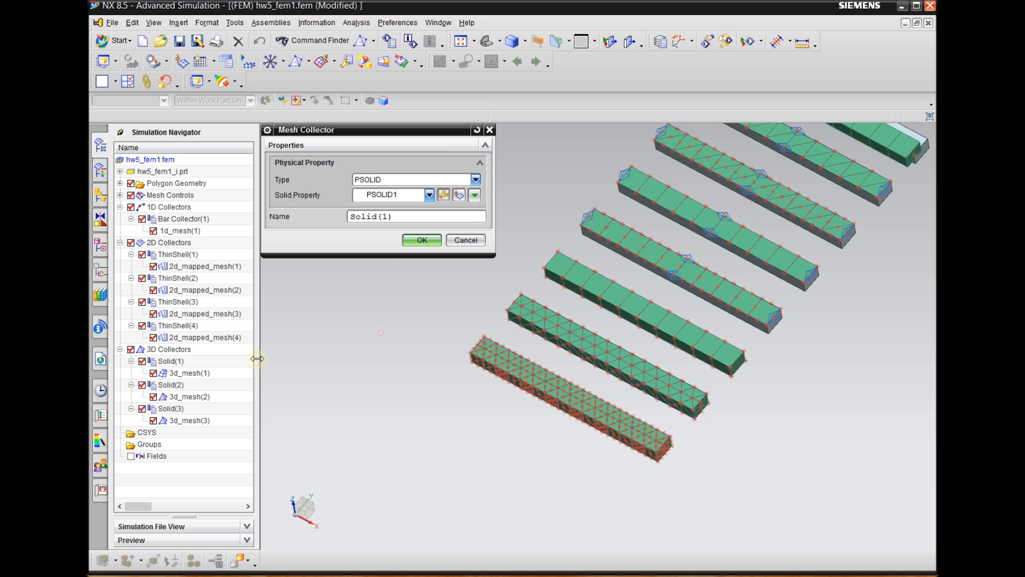
pyautogui.click(422, 240)
# Assign Steel as the material of the PSOLID2 property in the Solid(2) mesh collector
pyautogui.click(178, 386)
pyautogui.rightClick(179, 386)
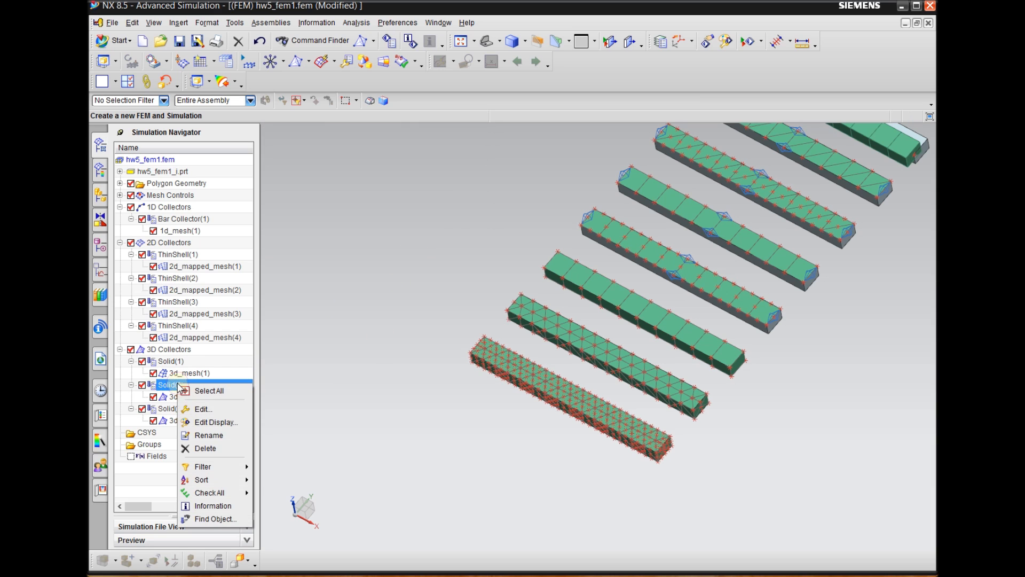
pyautogui.click(207, 413)
pyautogui.click(444, 194)
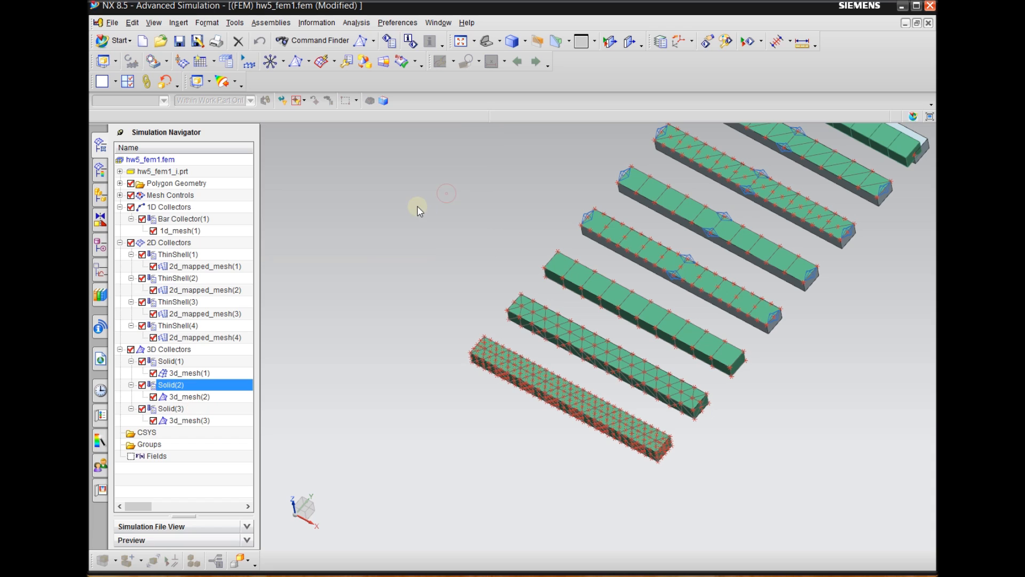
pyautogui.click(382, 214)
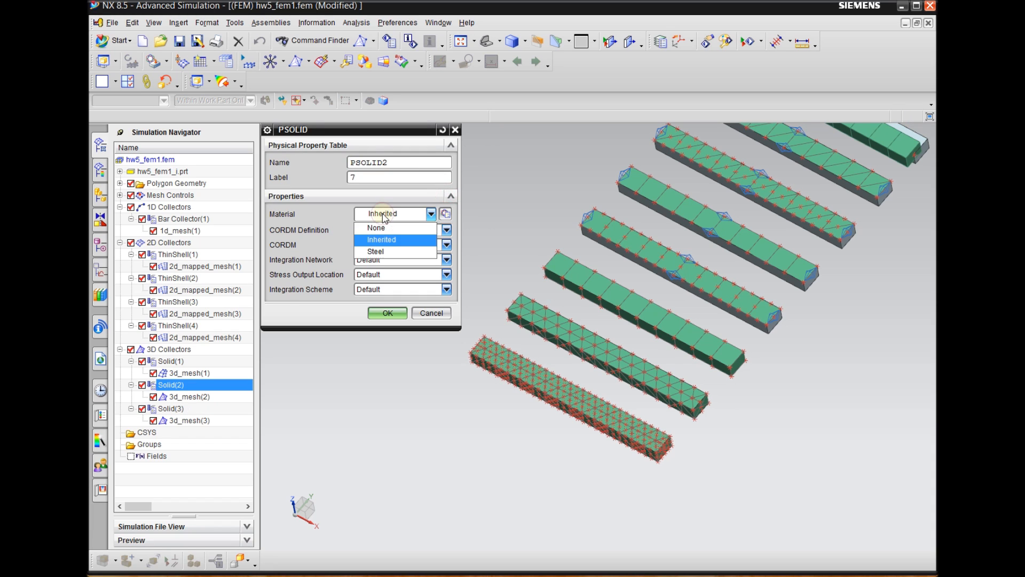
pyautogui.click(384, 252)
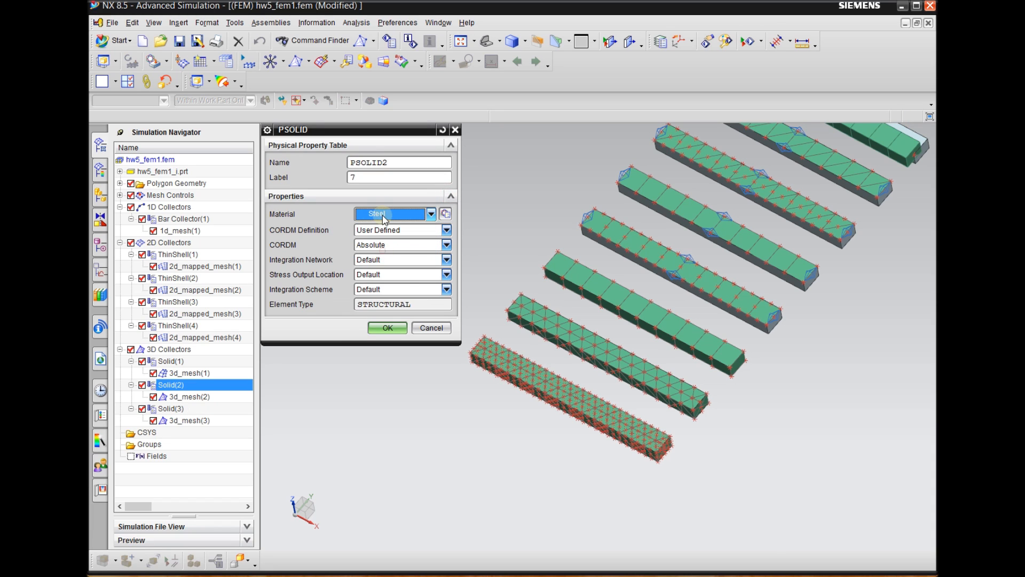
pyautogui.click(386, 328)
pyautogui.click(420, 238)
# Change the Solid(3) mesh collector's PSOLID3 property to use Steel as its material
pyautogui.click(182, 409)
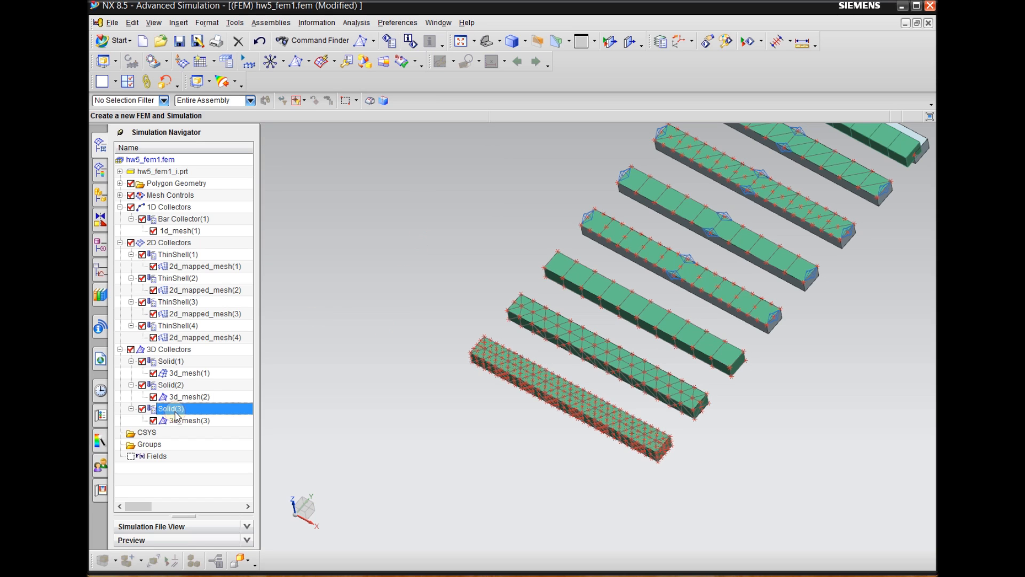
pyautogui.rightClick(181, 408)
pyautogui.click(185, 435)
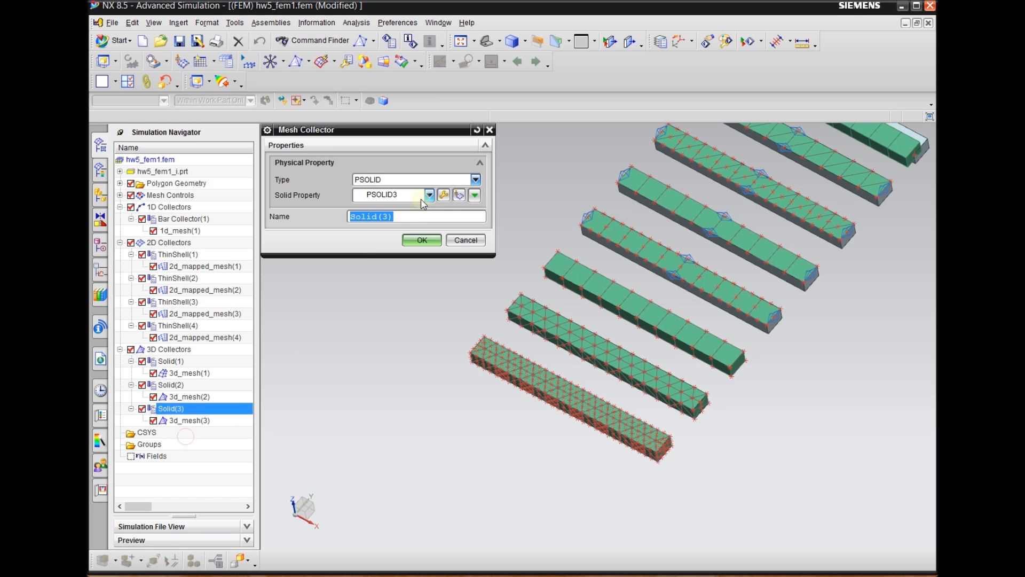
pyautogui.click(443, 195)
pyautogui.click(394, 216)
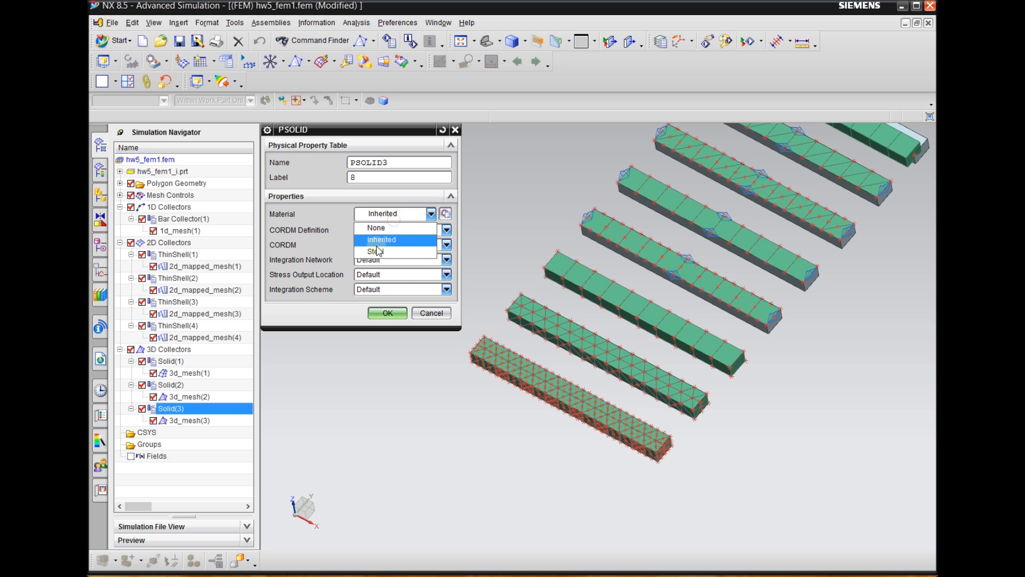
pyautogui.click(380, 253)
pyautogui.click(387, 328)
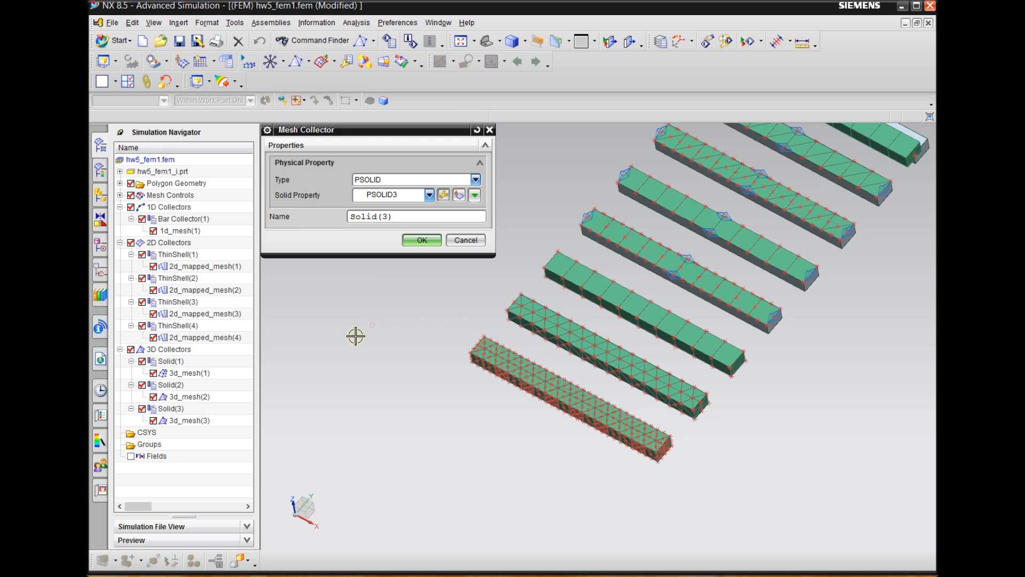
pyautogui.click(422, 240)
# Hide the Polygon Geometry of the FEM so that only the beam meshes are displayed
pyautogui.scroll(-1, 340, 378)
pyautogui.scroll(-1, 707, 261)
pyautogui.scroll(1, 700, 263)
pyautogui.moveTo(769, 352); pyautogui.dragTo(764, 382, button='middle')
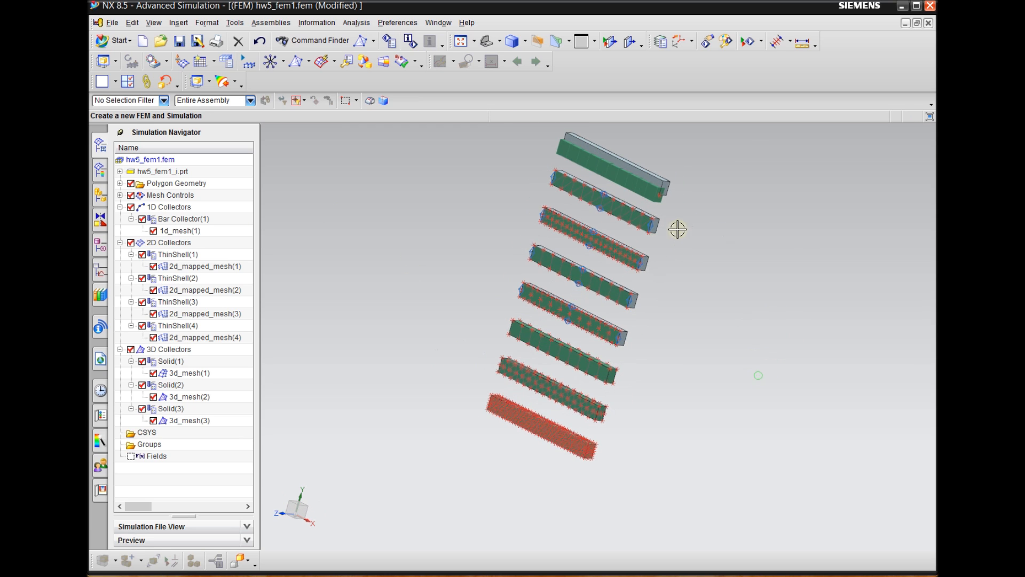
pyautogui.scroll(2, 667, 219)
pyautogui.scroll(-1, 669, 254)
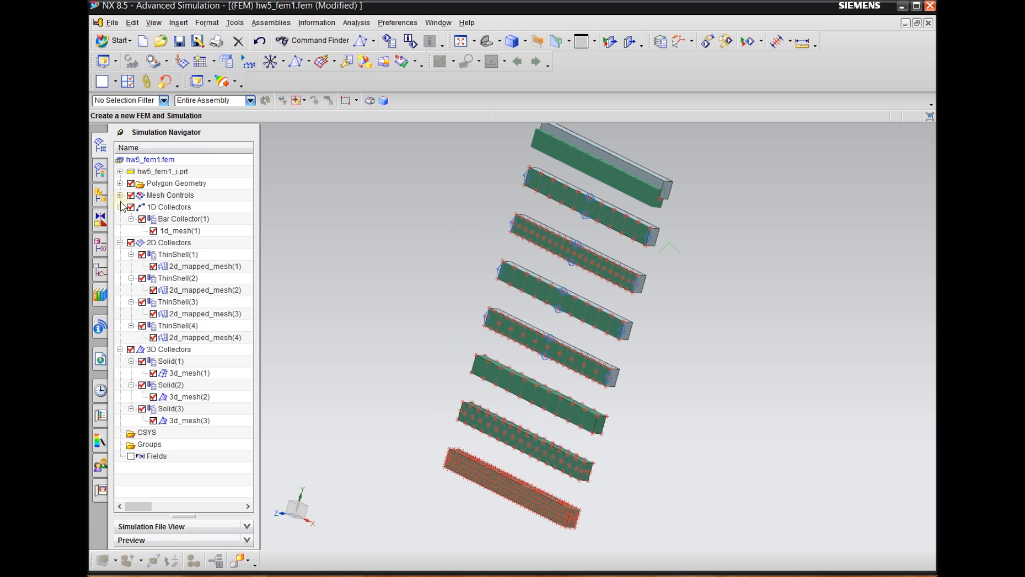
pyautogui.click(131, 183)
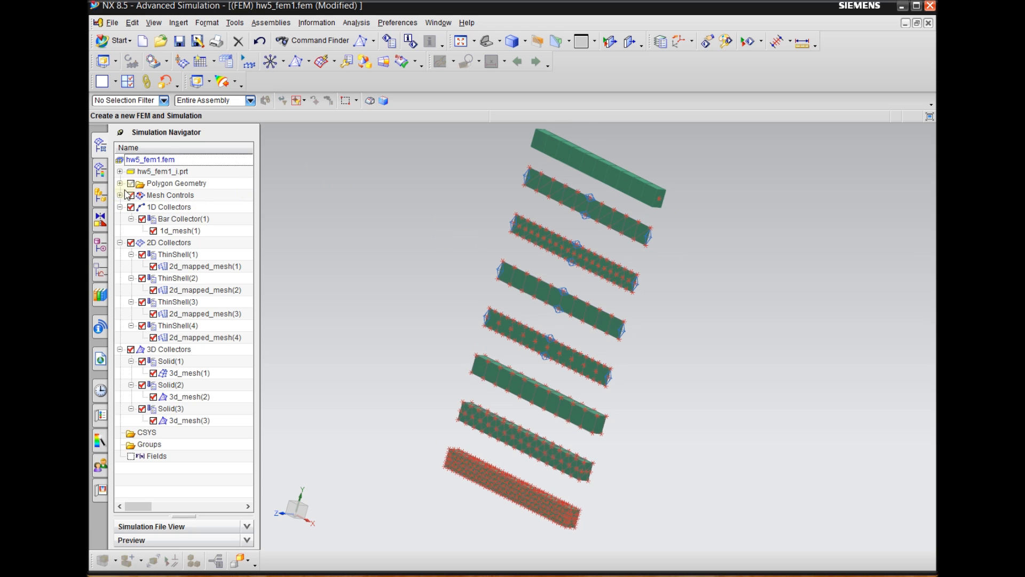
pyautogui.click(131, 184)
pyautogui.click(130, 184)
# Switch from the FEM to the hw5_sim1.sim simulation file
pyautogui.scroll(-1, 427, 295)
pyautogui.moveTo(655, 303)
pyautogui.mouseDown(button='middle')
pyautogui.moveTo(657, 286)
pyautogui.moveTo(614, 291)
pyautogui.moveTo(667, 288)
pyautogui.mouseUp(button='middle')
pyautogui.scroll(-1, 730, 312)
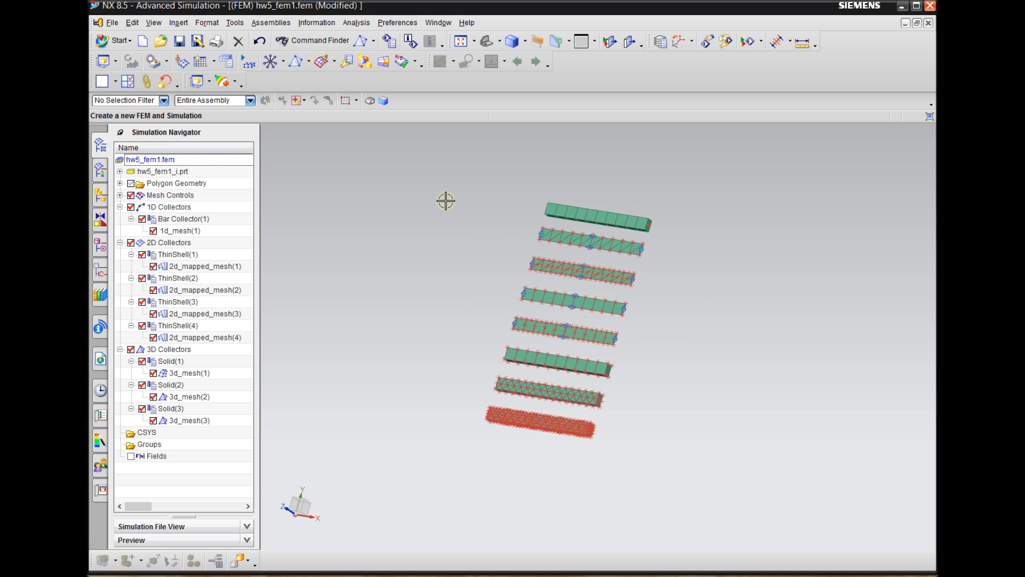
pyautogui.click(433, 22)
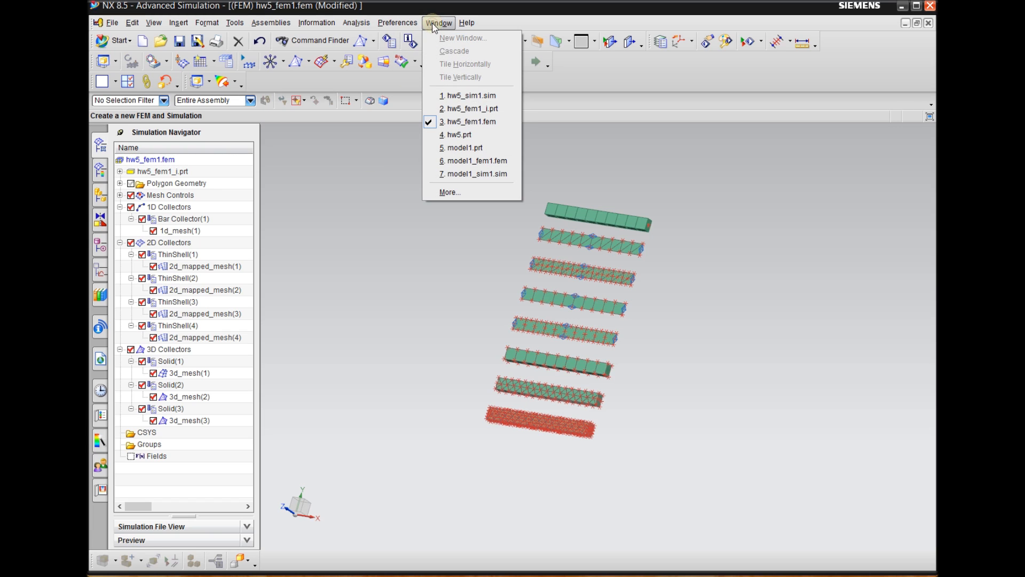
pyautogui.click(481, 97)
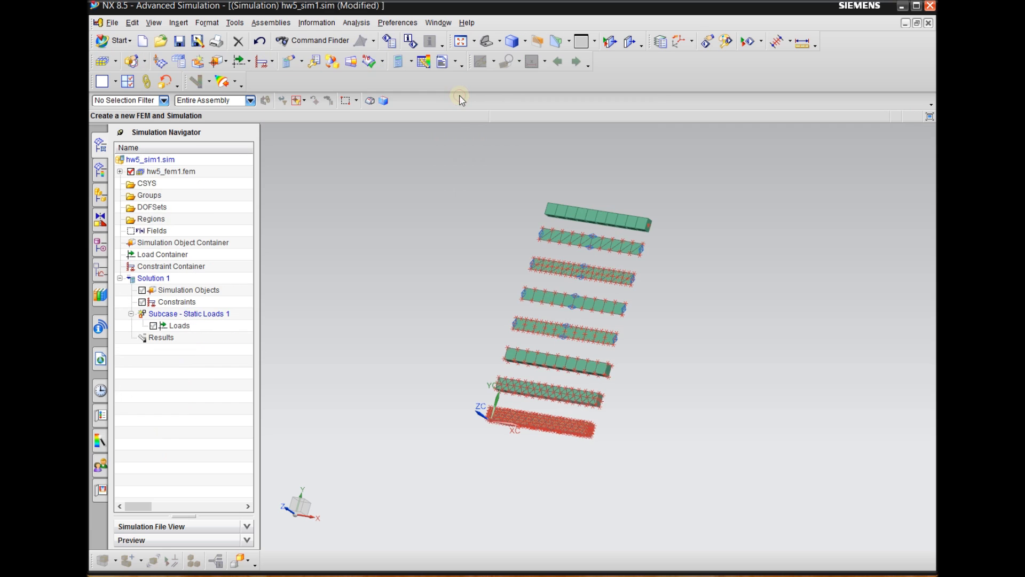
# Examine the meshes and end faces of the bar, shell and solid beams in the simulation from several angles
pyautogui.scroll(-1, 468, 245)
pyautogui.scroll(1, 601, 293)
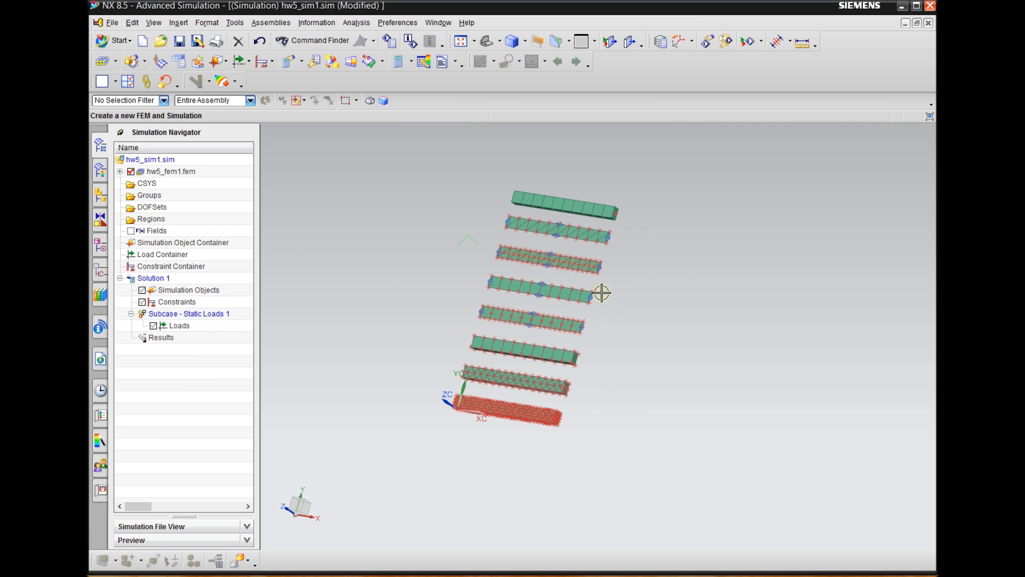
pyautogui.scroll(1, 489, 393)
pyautogui.scroll(-1, 500, 486)
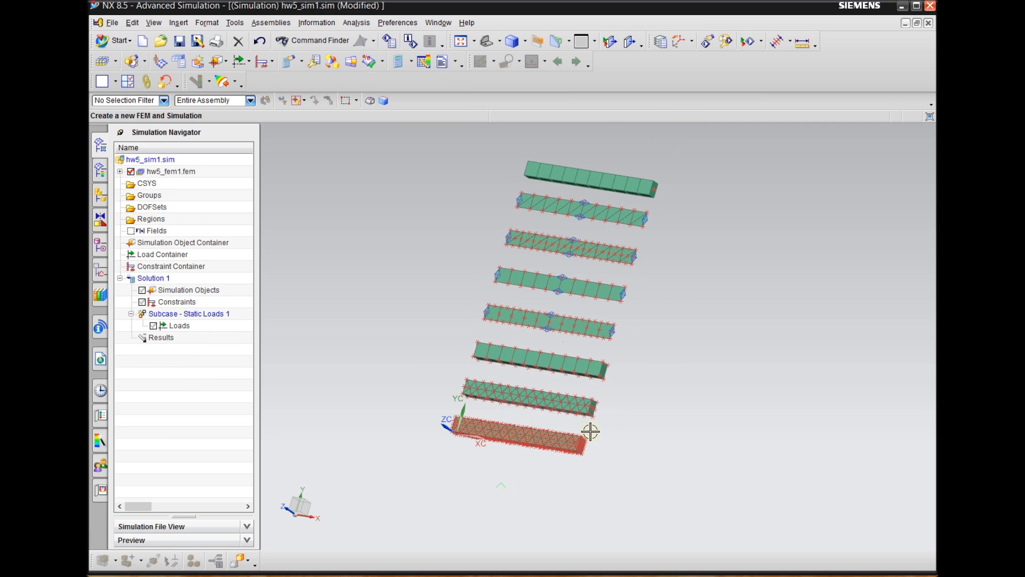
pyautogui.moveTo(676, 296); pyautogui.dragTo(694, 289, button='middle')
pyautogui.scroll(1, 686, 213)
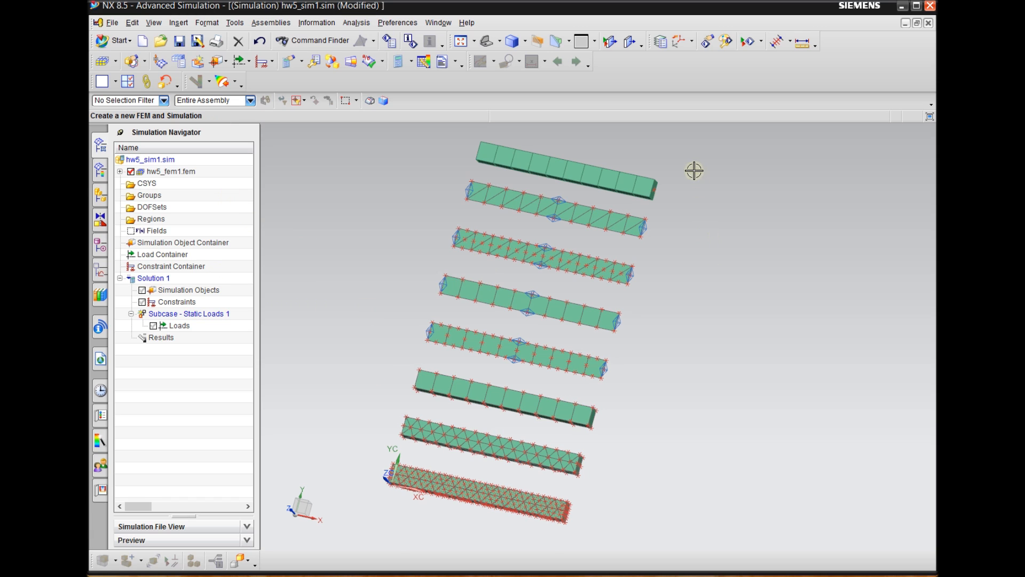
pyautogui.scroll(1, 674, 182)
pyautogui.scroll(1, 674, 182)
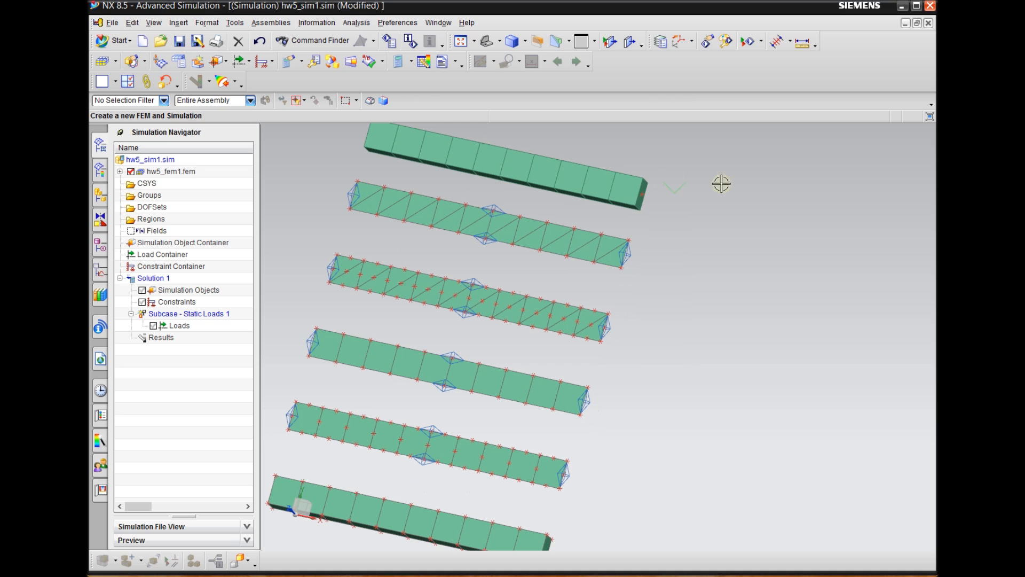
pyautogui.scroll(-1, 722, 181)
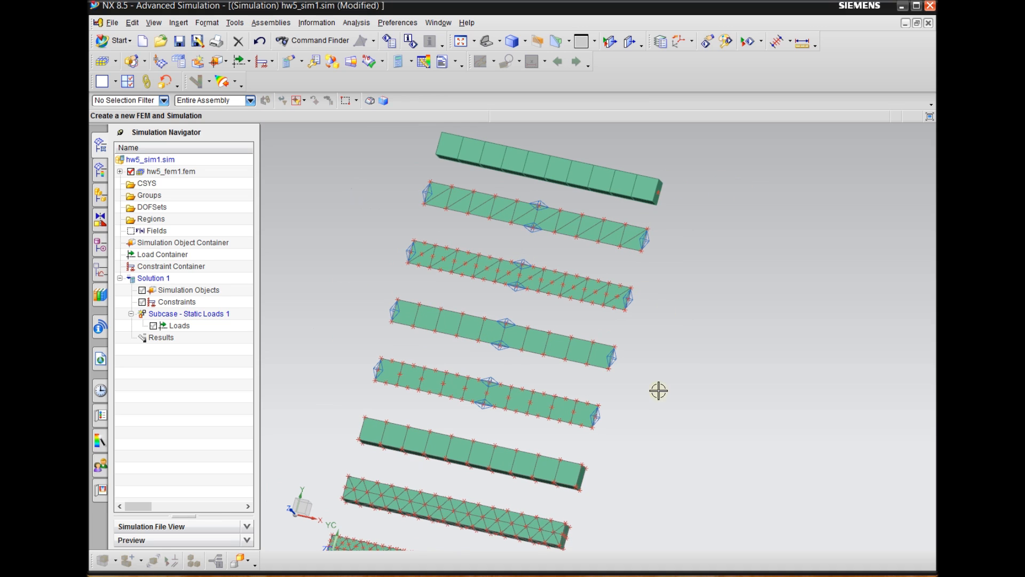
pyautogui.scroll(1, 756, 347)
pyautogui.scroll(-1, 668, 406)
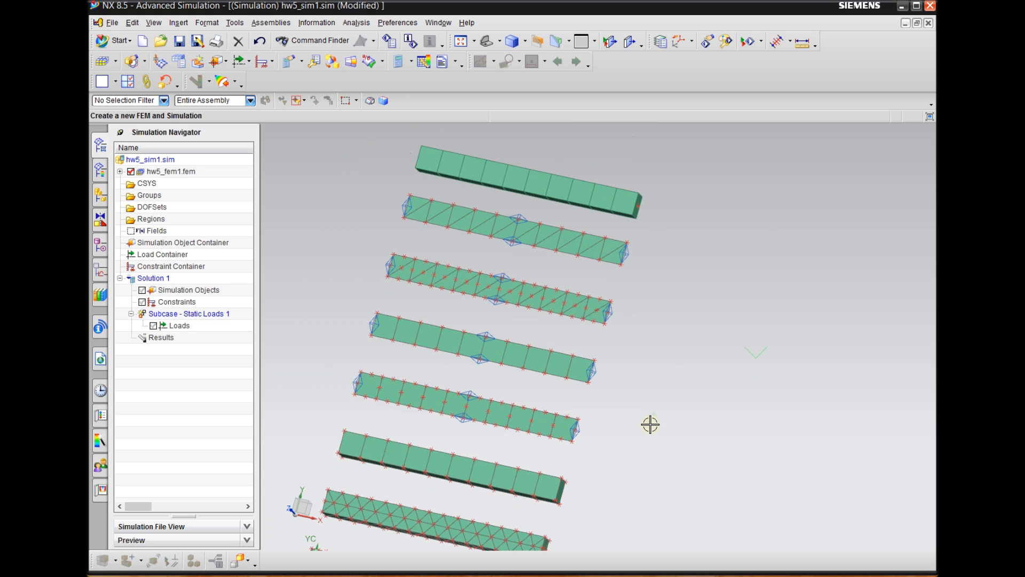
pyautogui.scroll(1, 728, 348)
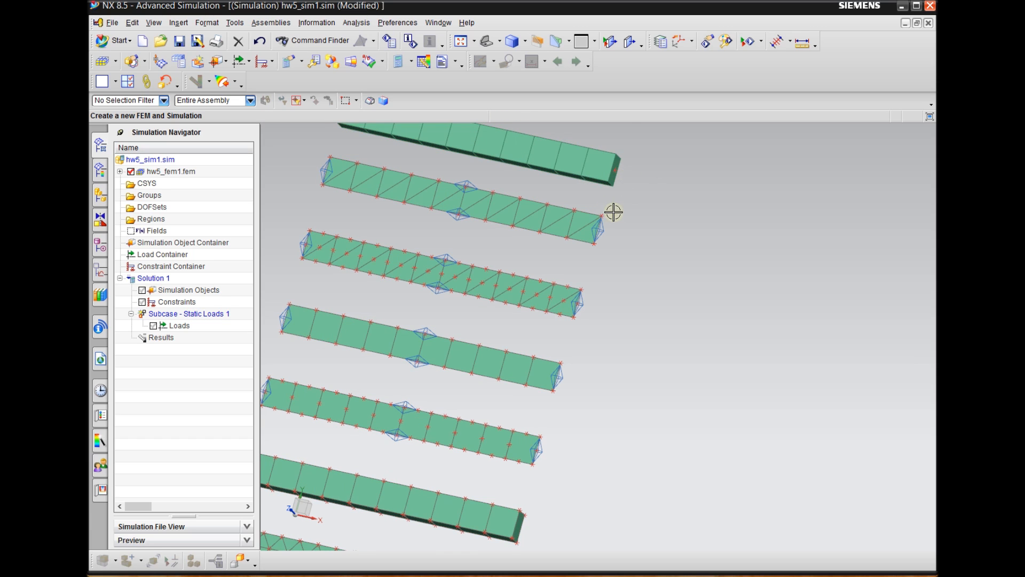
pyautogui.scroll(3, 609, 210)
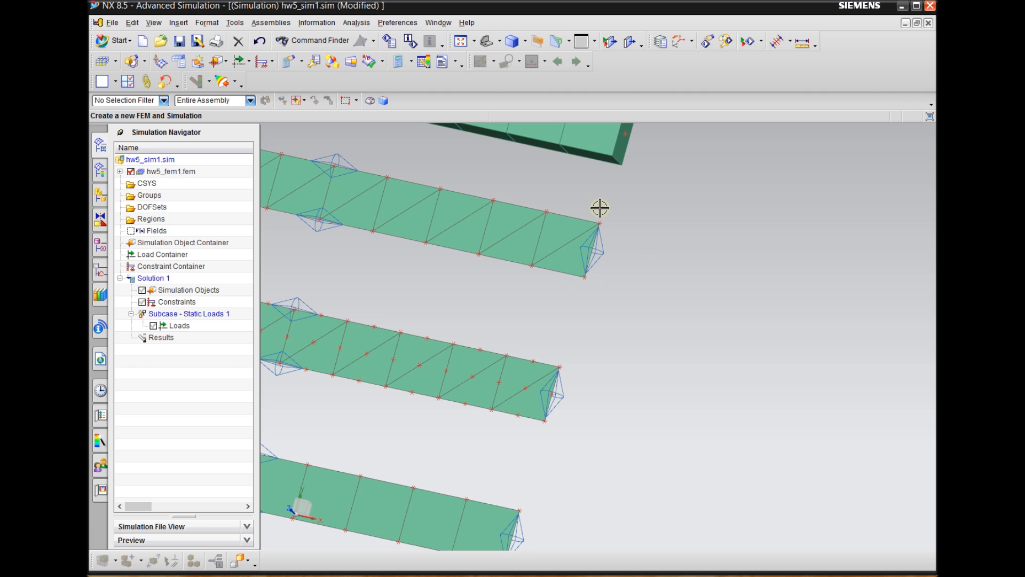
pyautogui.scroll(5, 601, 221)
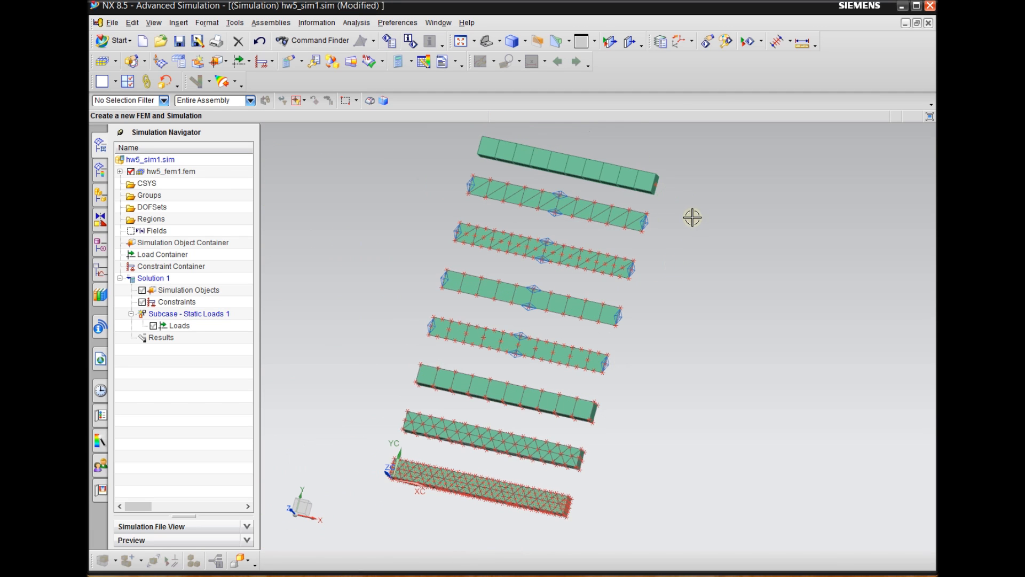
pyautogui.scroll(-1, 690, 217)
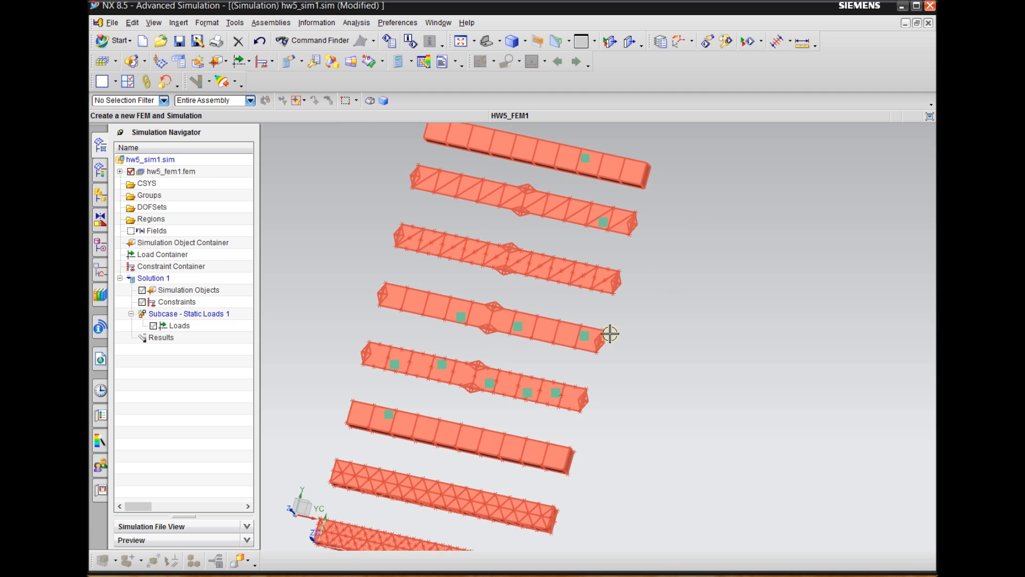
pyautogui.scroll(-2, 644, 283)
pyautogui.scroll(3, 589, 466)
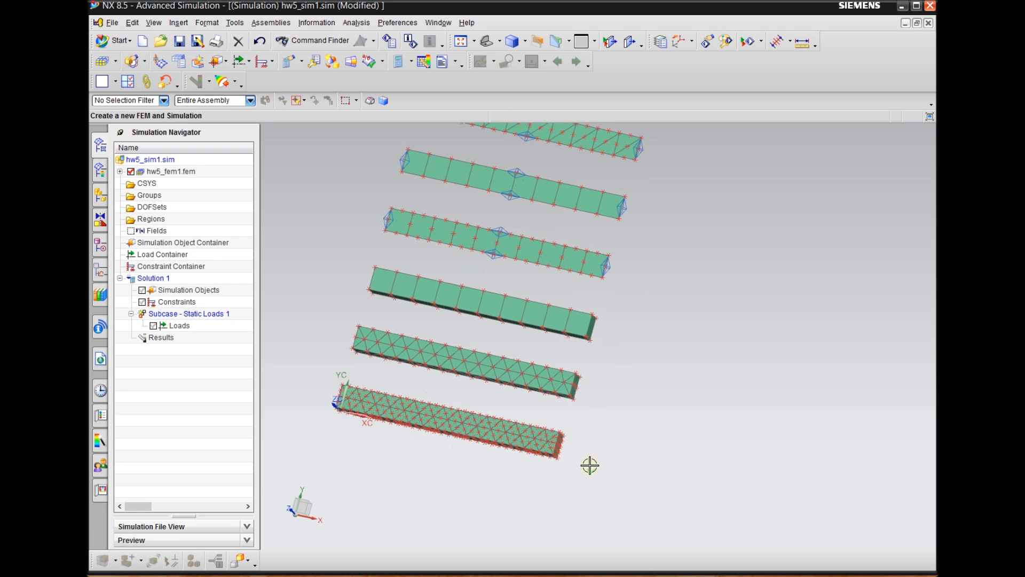
pyautogui.moveTo(601, 414)
pyautogui.mouseDown(button='middle')
pyautogui.moveTo(588, 432)
pyautogui.moveTo(585, 421)
pyautogui.mouseUp(button='middle')
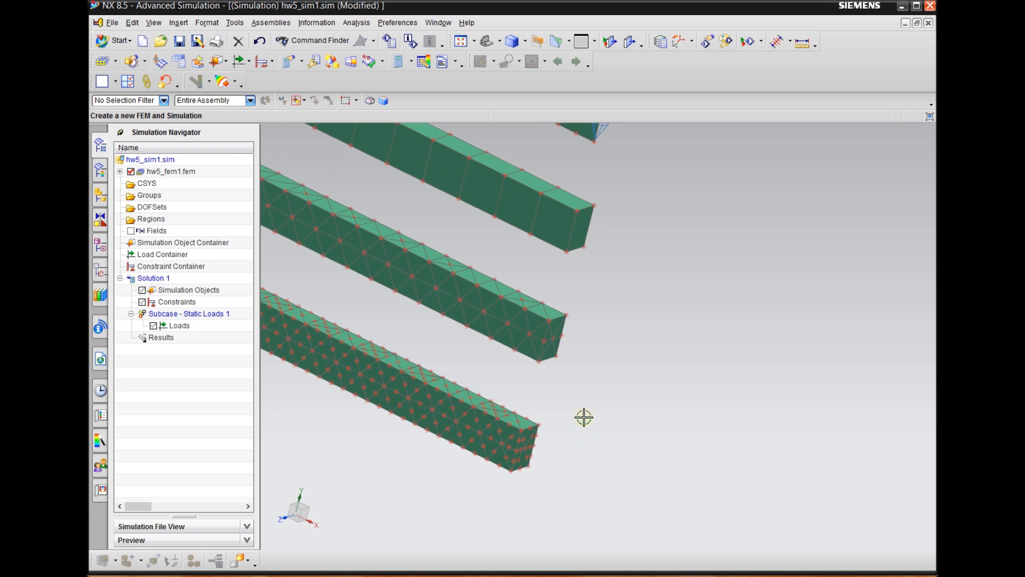
pyautogui.scroll(1, 561, 425)
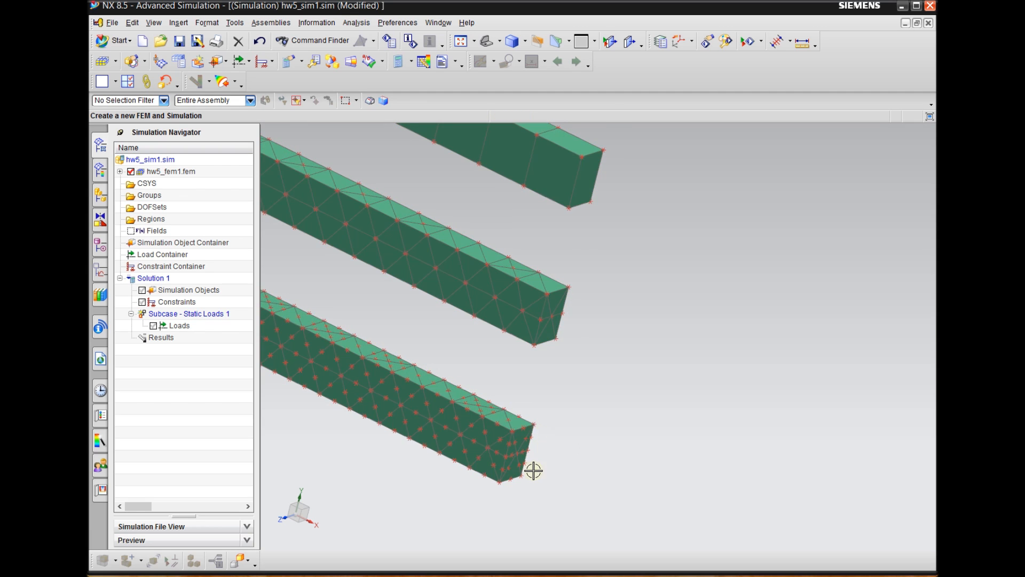
# Begin a Magnitude and direction force load and switch the model display to wireframe
pyautogui.scroll(-3, 564, 450)
pyautogui.moveTo(611, 437); pyautogui.dragTo(632, 408, button='middle')
pyautogui.scroll(-3, 609, 481)
pyautogui.scroll(-3, 639, 289)
pyautogui.moveTo(650, 321)
pyautogui.mouseDown(button='middle')
pyautogui.moveTo(673, 325)
pyautogui.moveTo(660, 350)
pyautogui.mouseUp(button='middle')
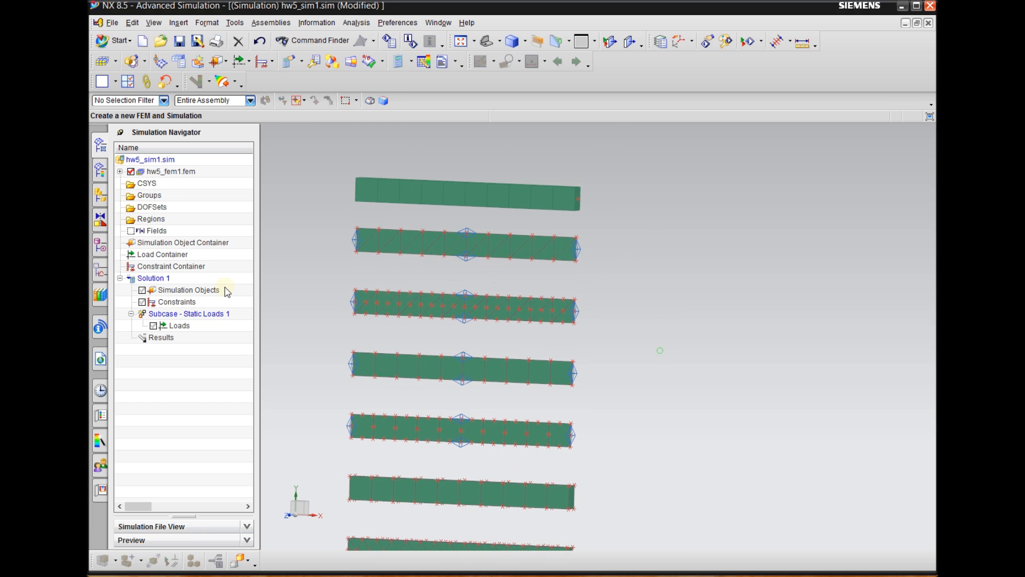
pyautogui.click(252, 65)
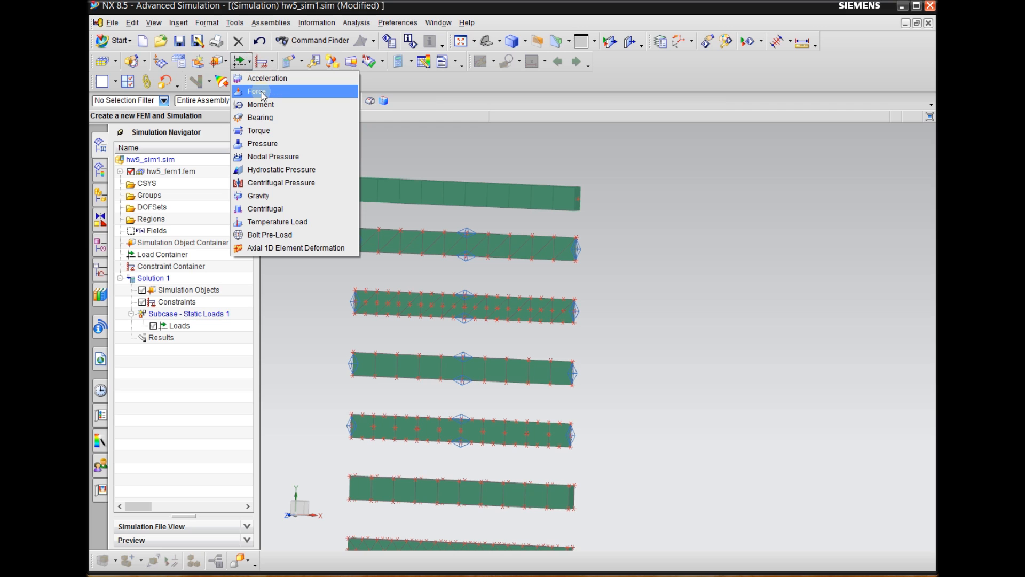
pyautogui.click(257, 92)
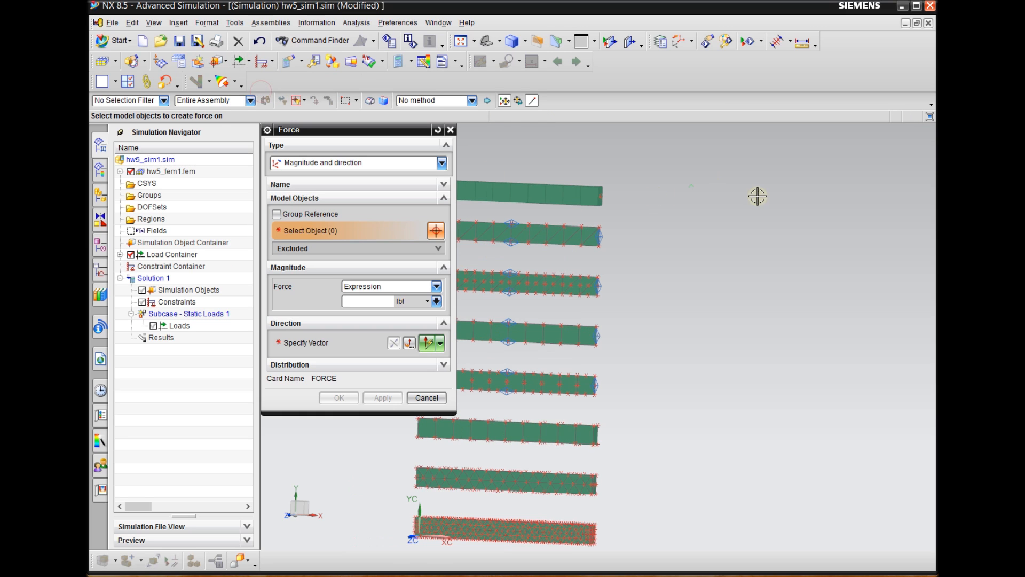
pyautogui.scroll(2, 705, 230)
pyautogui.scroll(-2, 694, 226)
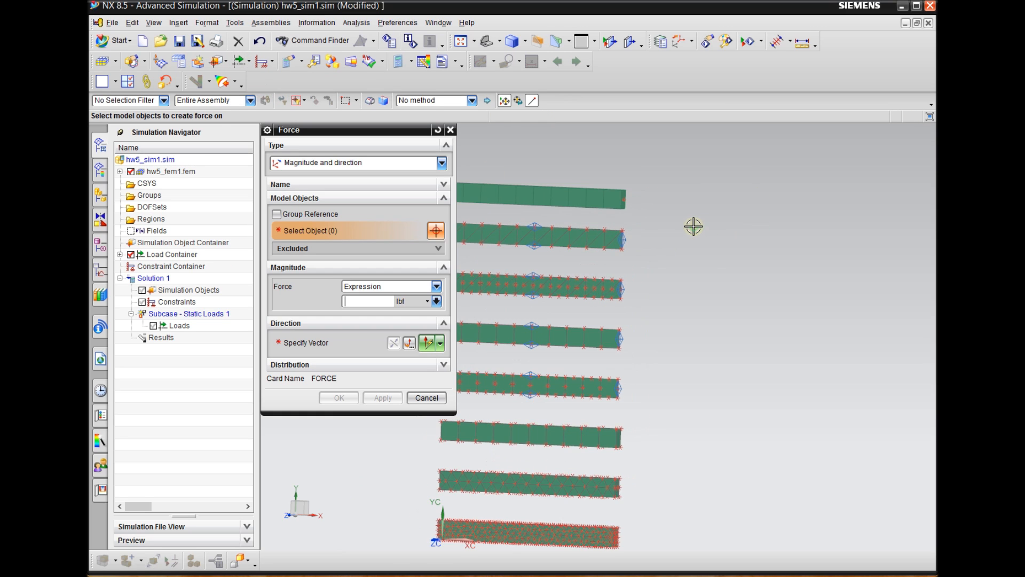
pyautogui.scroll(-1, 648, 202)
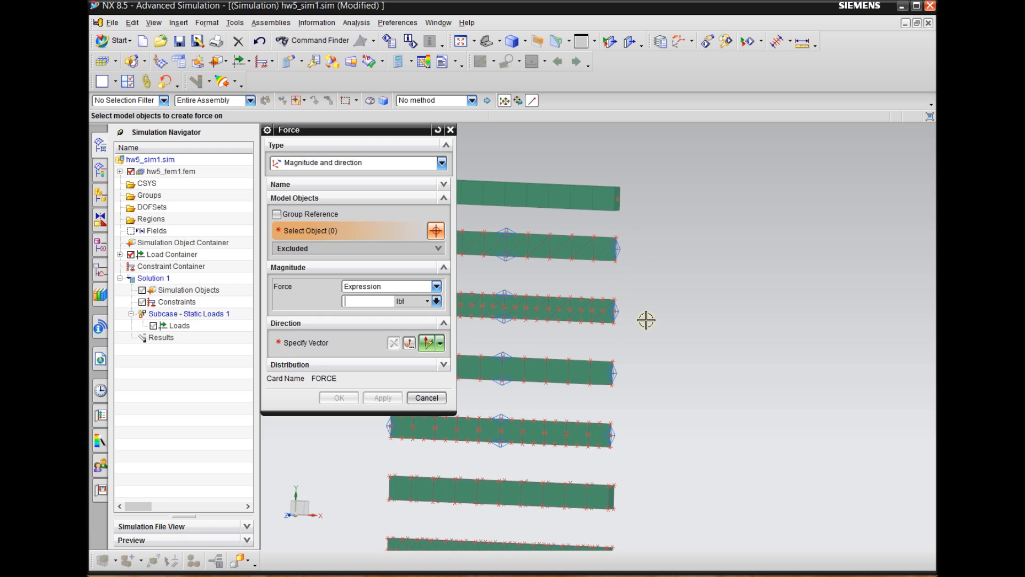
pyautogui.scroll(-1, 659, 246)
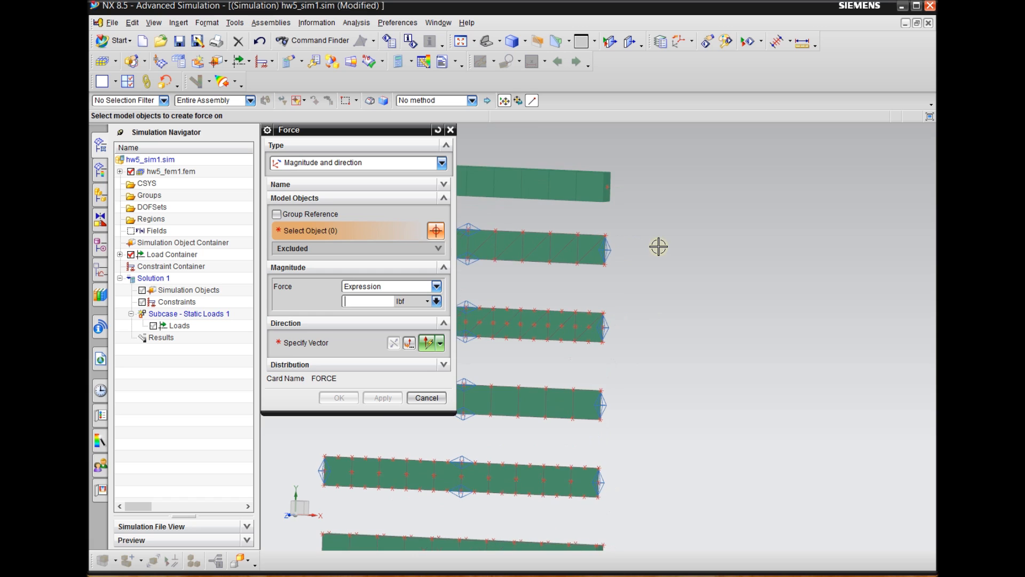
pyautogui.moveTo(669, 254)
pyautogui.mouseDown(button='middle')
pyautogui.moveTo(668, 238)
pyautogui.moveTo(659, 242)
pyautogui.mouseUp(button='middle')
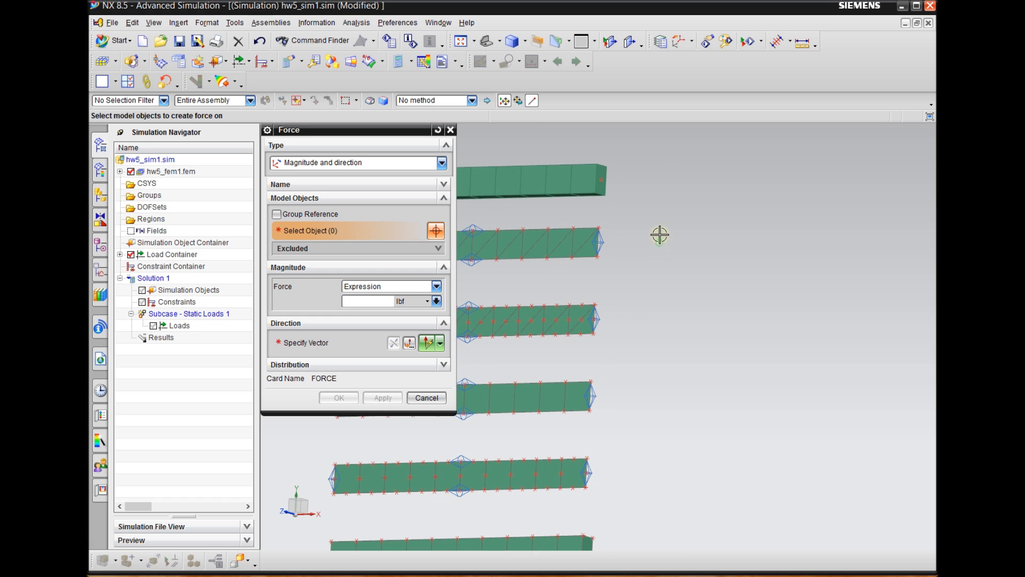
pyautogui.moveTo(631, 181); pyautogui.dragTo(611, 182, button='right')
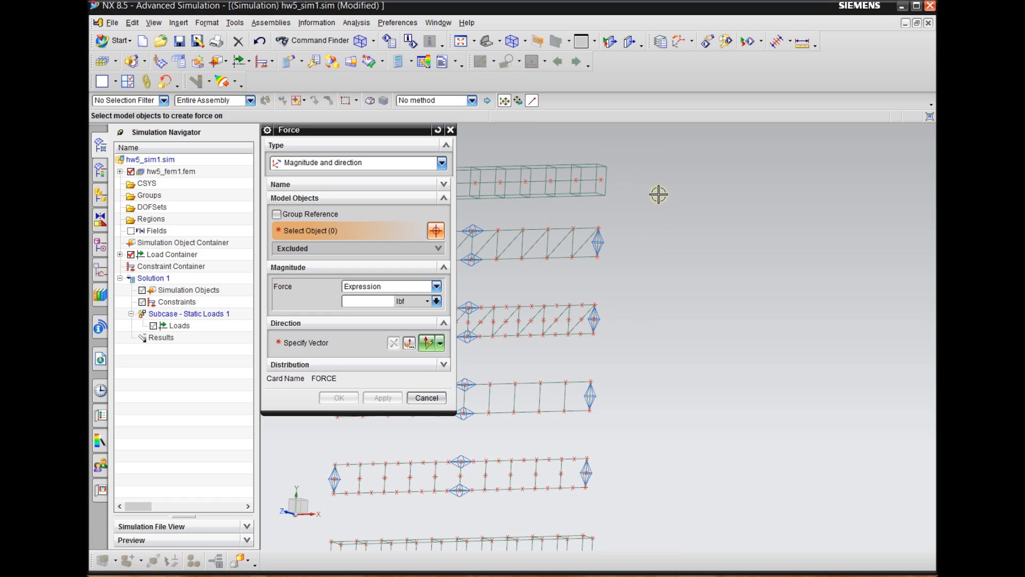
pyautogui.rightClick(758, 205)
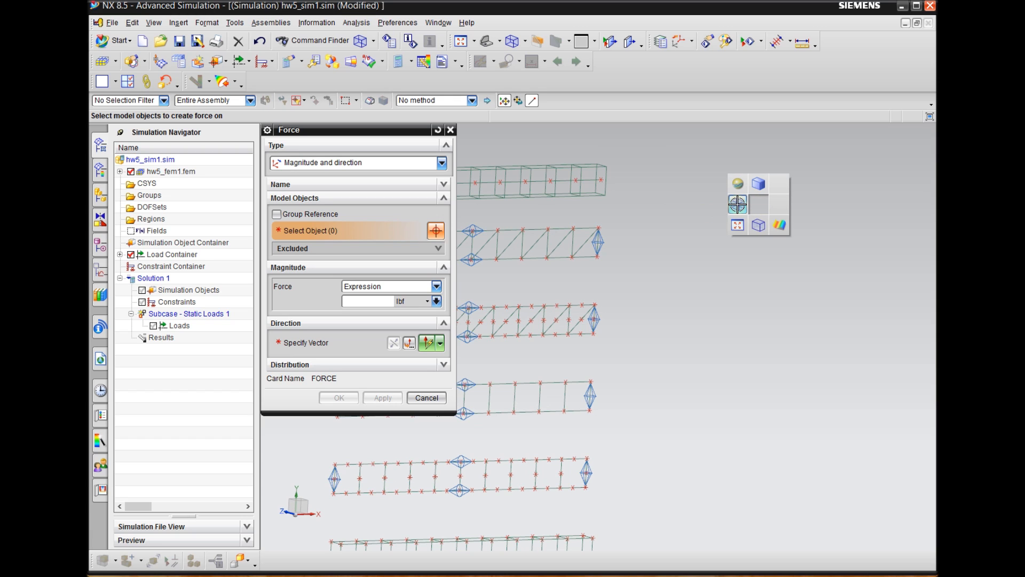
# Select the free-end node of the bar beam and the upper free-end corner node of each of the four shell beams for the force
pyautogui.scroll(-2, 584, 177)
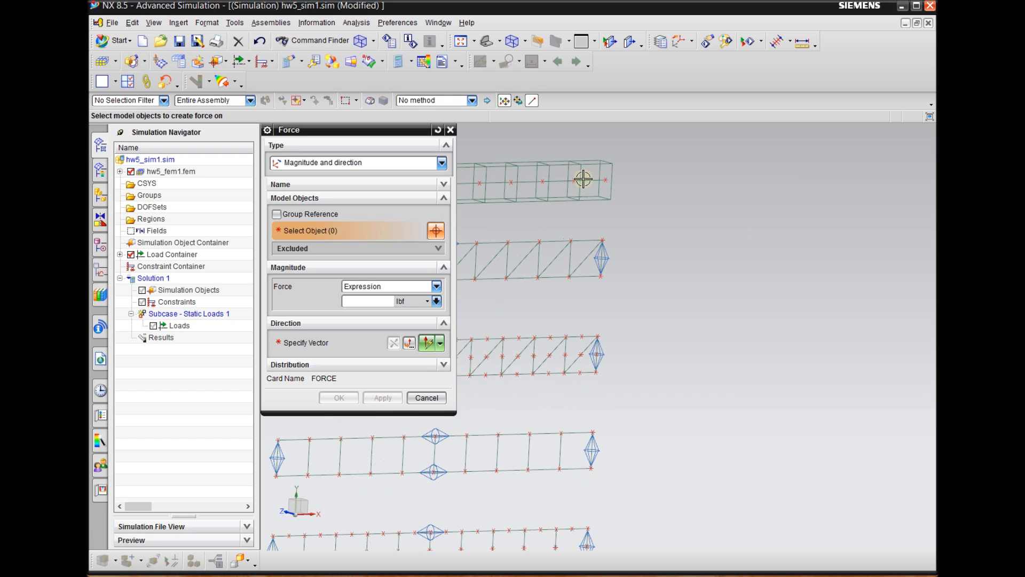
pyautogui.click(609, 184)
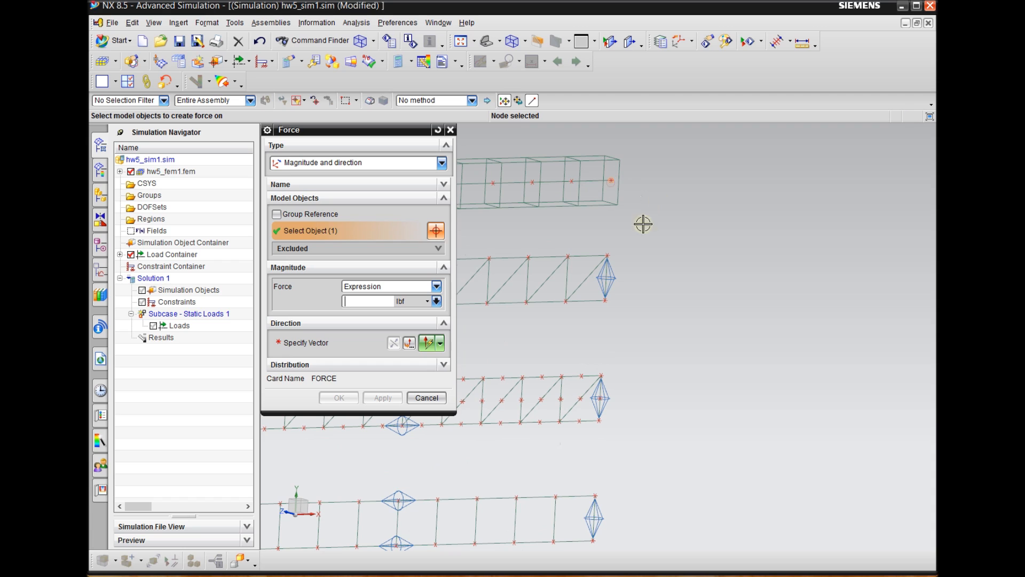
pyautogui.click(607, 251)
pyautogui.scroll(2, 652, 193)
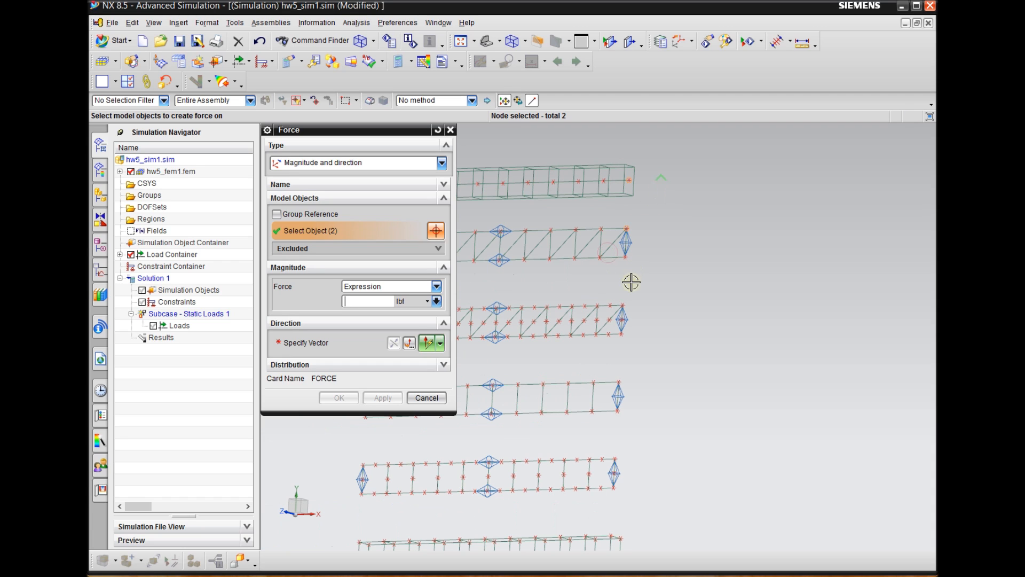
pyautogui.click(624, 299)
pyautogui.scroll(-1, 639, 370)
pyautogui.click(621, 383)
pyautogui.scroll(1, 679, 297)
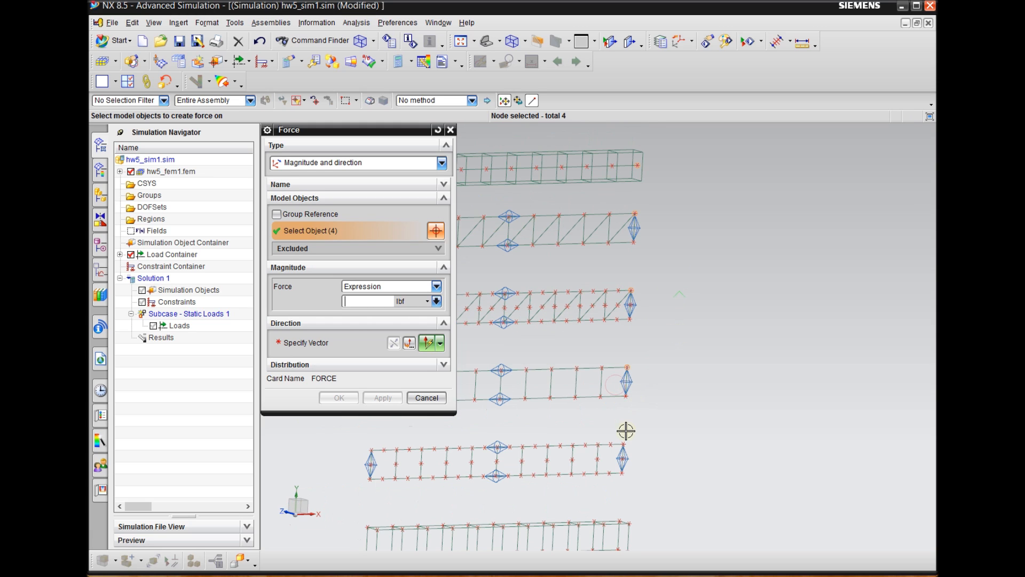
pyautogui.click(623, 444)
pyautogui.scroll(1, 676, 218)
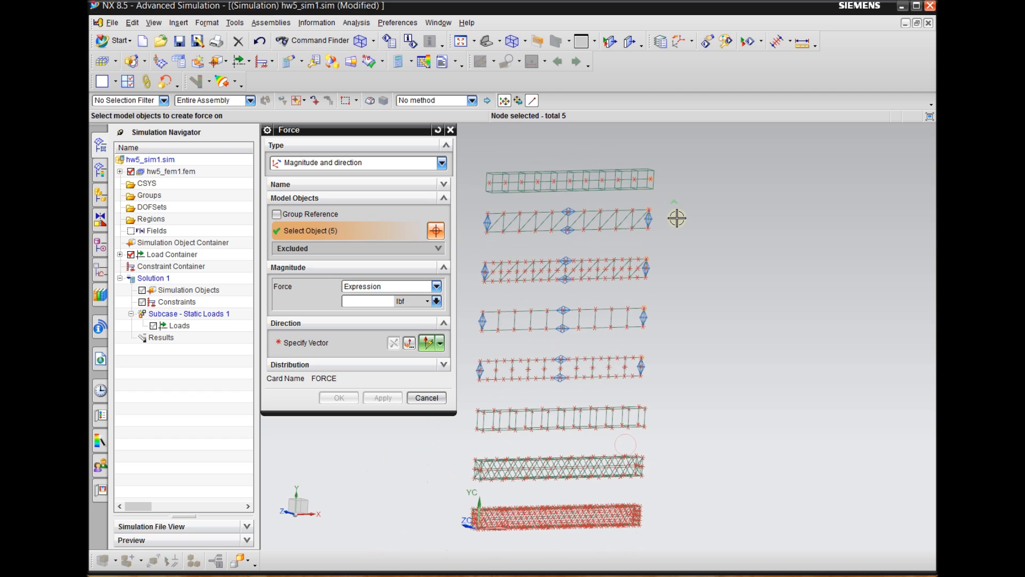
# Apply a total force of 1500 lbf in the -YC direction to the selected bar and shell end nodes
pyautogui.scroll(-1, 709, 259)
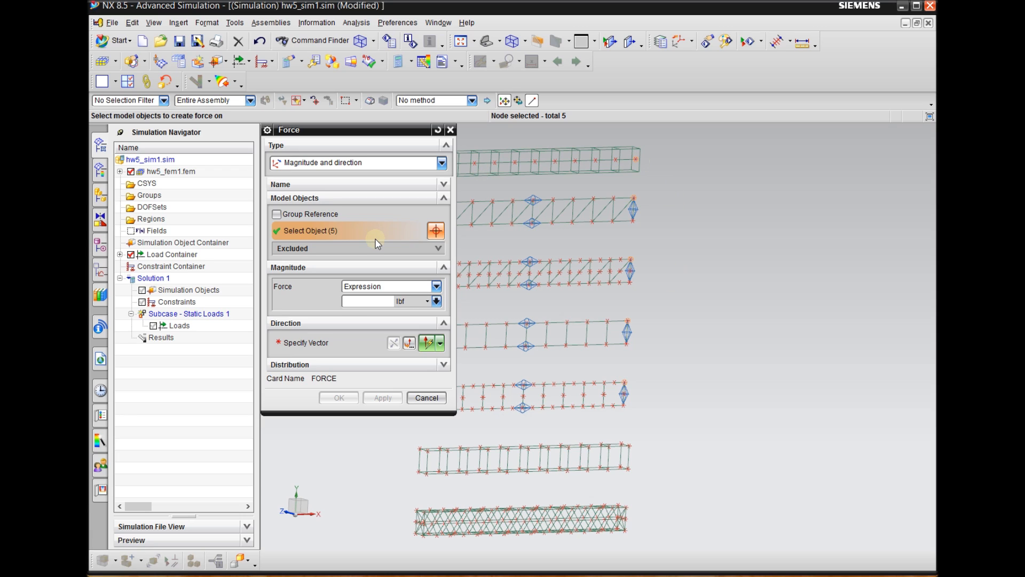
pyautogui.click(380, 287)
pyautogui.click(368, 293)
pyautogui.moveTo(378, 302); pyautogui.dragTo(337, 297)
pyautogui.click(440, 345)
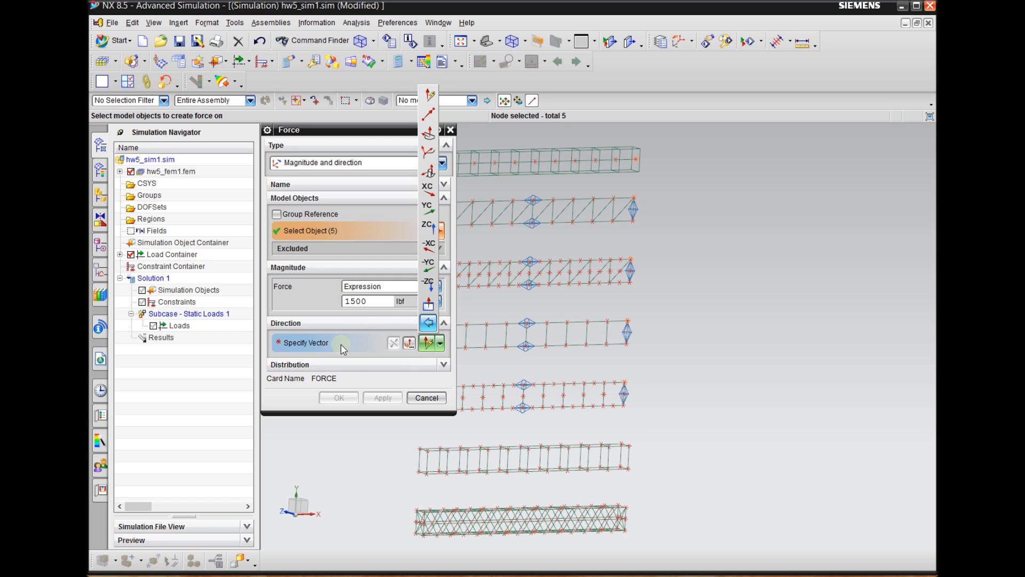
pyautogui.click(433, 267)
pyautogui.scroll(-3, 774, 295)
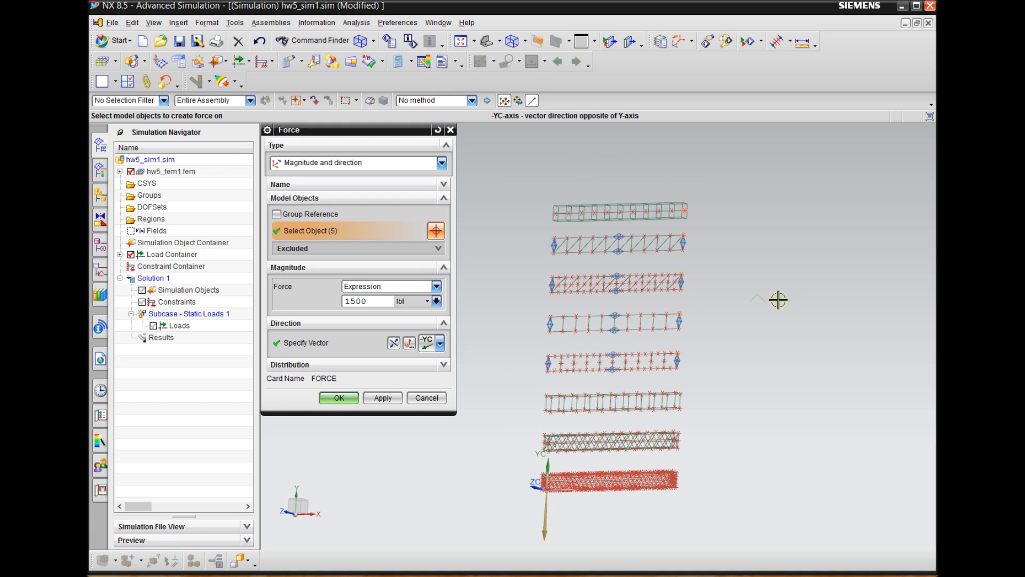
pyautogui.scroll(-1, 679, 222)
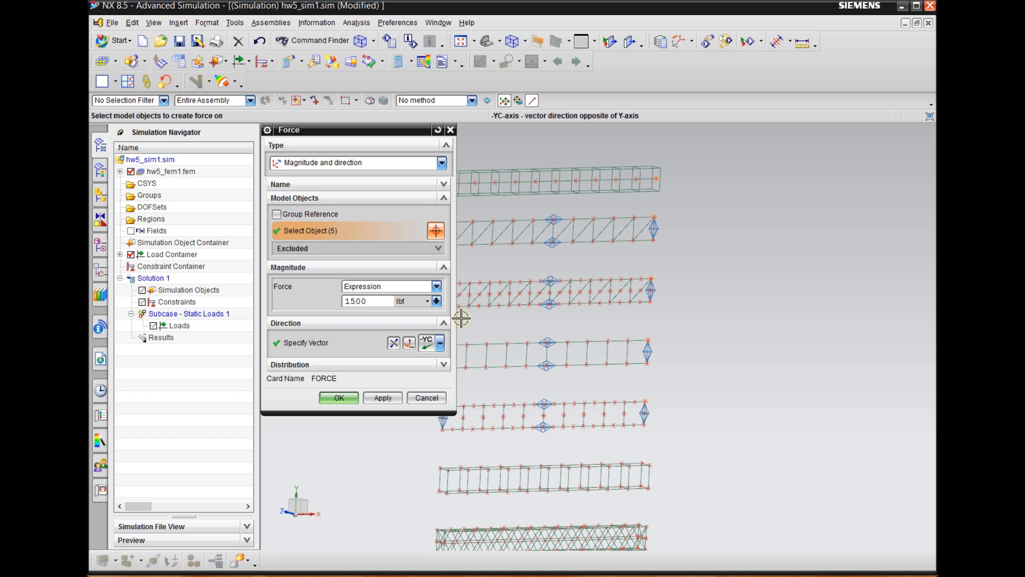
pyautogui.click(383, 399)
# Examine the force arrows at the free ends of the bar and shell beams
pyautogui.scroll(-1, 658, 212)
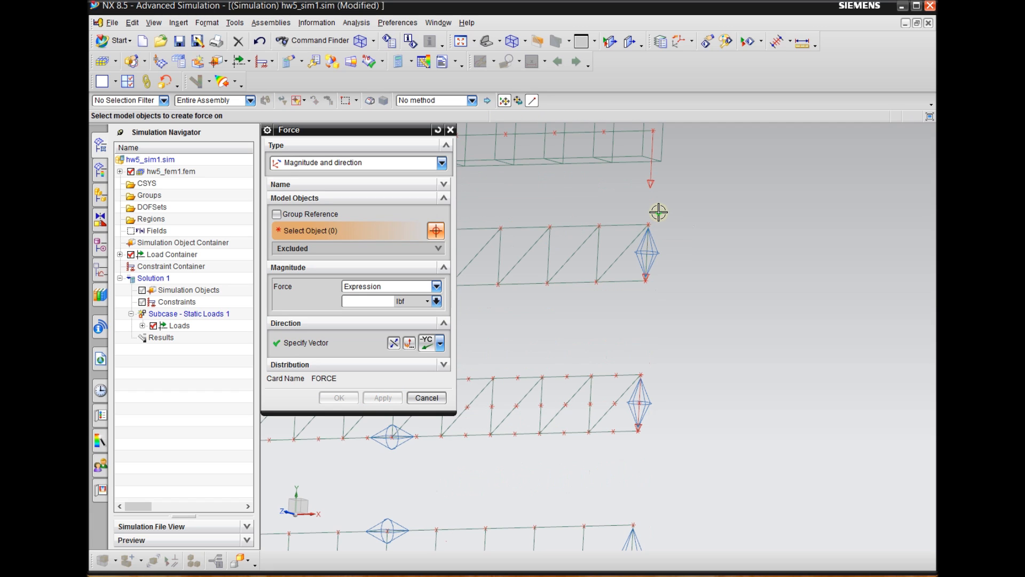
pyautogui.scroll(2, 697, 210)
pyautogui.scroll(1, 697, 209)
pyautogui.scroll(-2, 664, 348)
pyautogui.scroll(3, 675, 228)
pyautogui.scroll(-4, 664, 353)
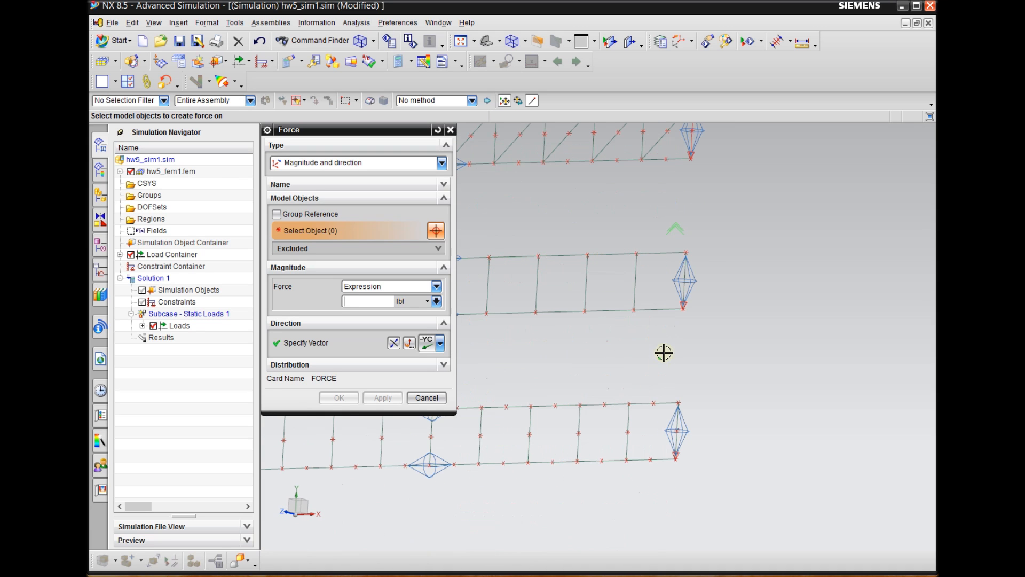
pyautogui.scroll(2, 645, 348)
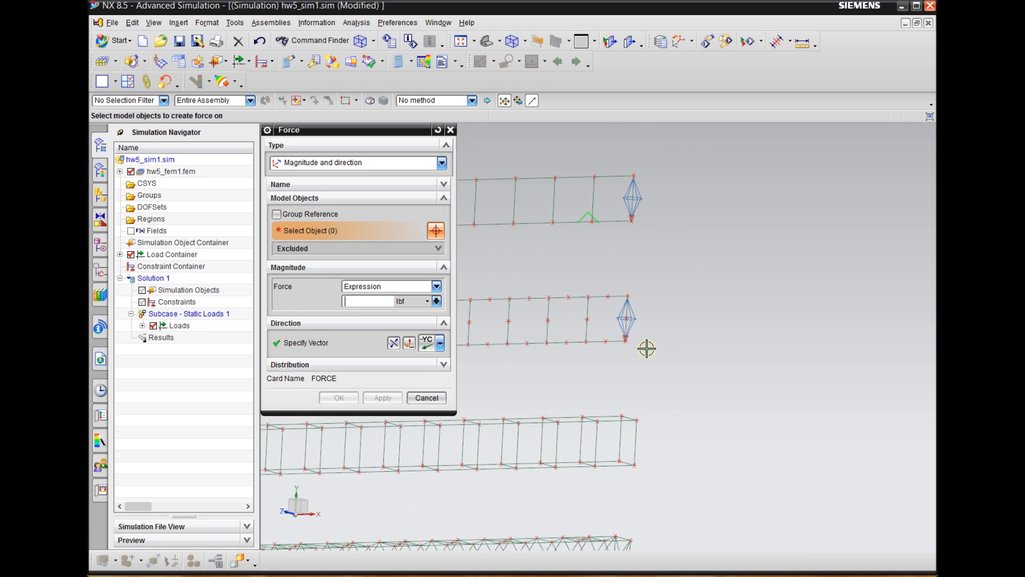
pyautogui.scroll(-3, 708, 181)
# Select the two upper free-end corner nodes of the brick-meshed solid beam for a second force load
pyautogui.moveTo(713, 286); pyautogui.dragTo(719, 311, button='middle')
pyautogui.scroll(2, 669, 438)
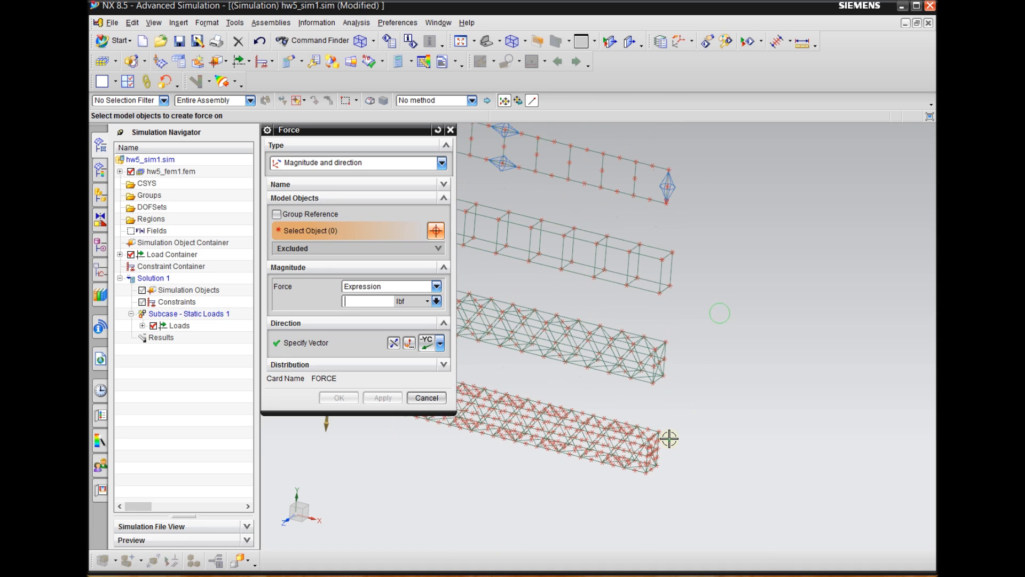
pyautogui.scroll(1, 684, 403)
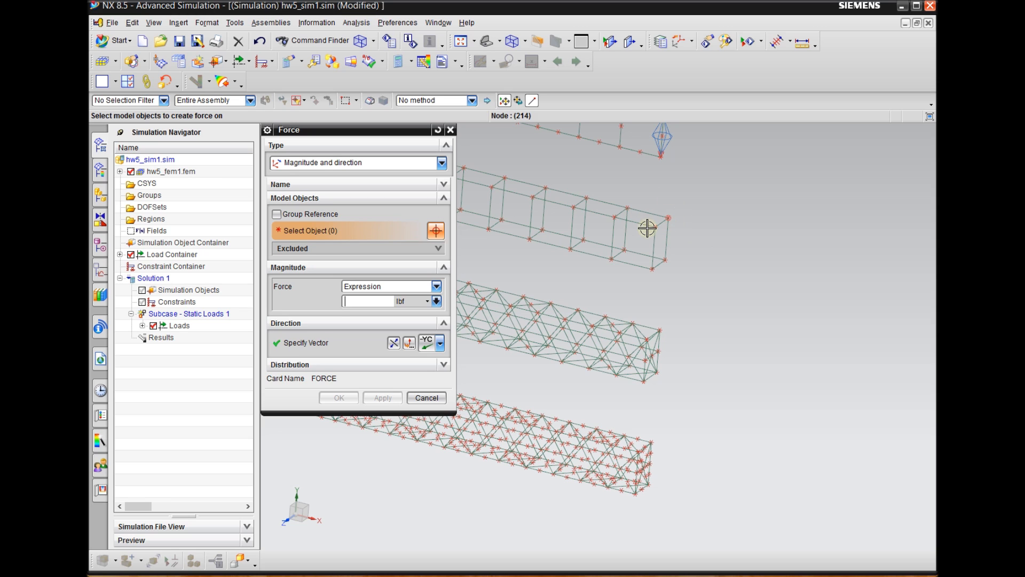
pyautogui.scroll(3, 645, 230)
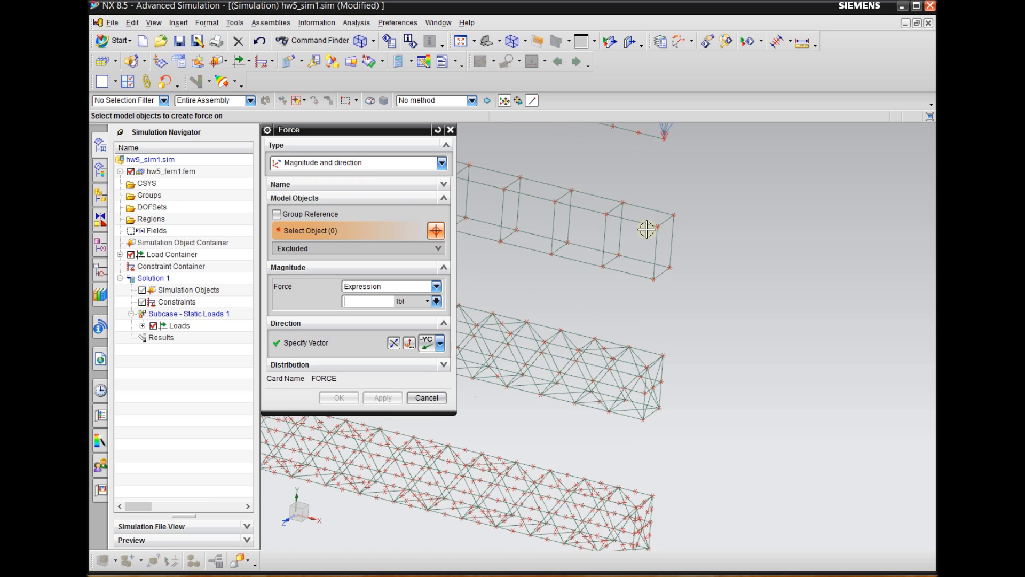
pyautogui.moveTo(647, 168); pyautogui.dragTo(708, 241)
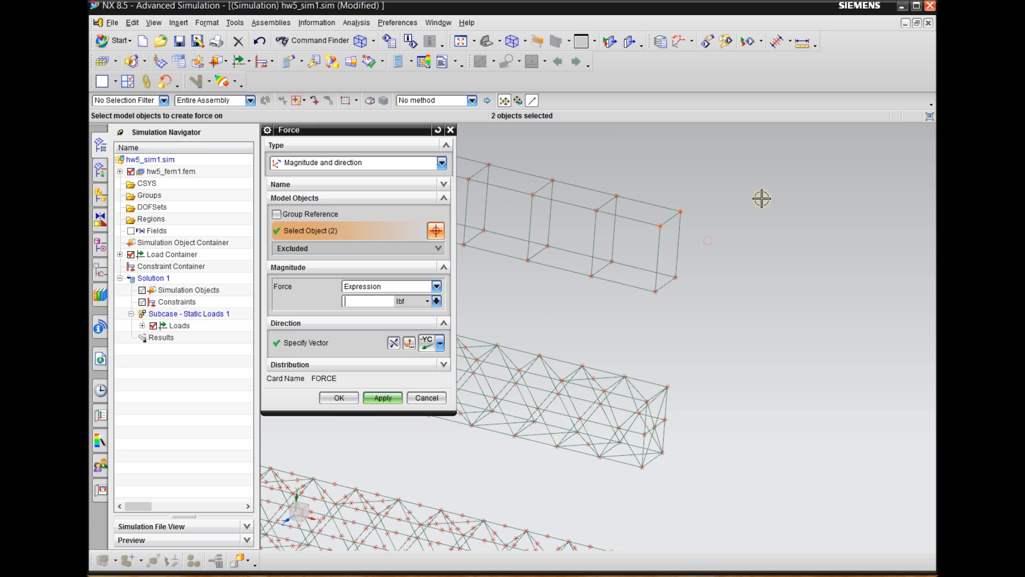
# Add the two upper free-end corner nodes of each of the two tetrahedral solid beams to the force selection
pyautogui.scroll(3, 693, 339)
pyautogui.click(652, 278)
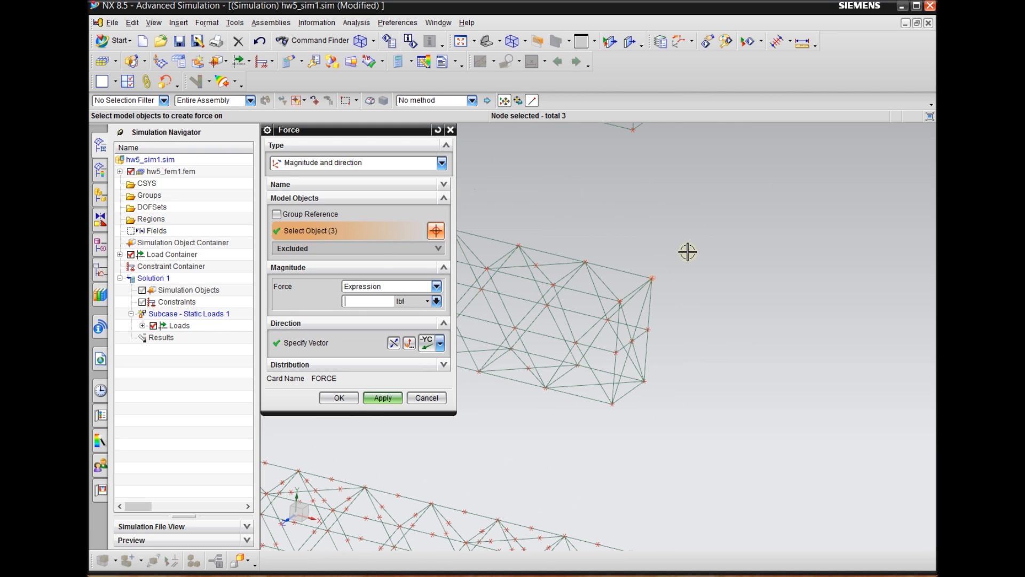
pyautogui.click(619, 297)
pyautogui.scroll(-3, 681, 200)
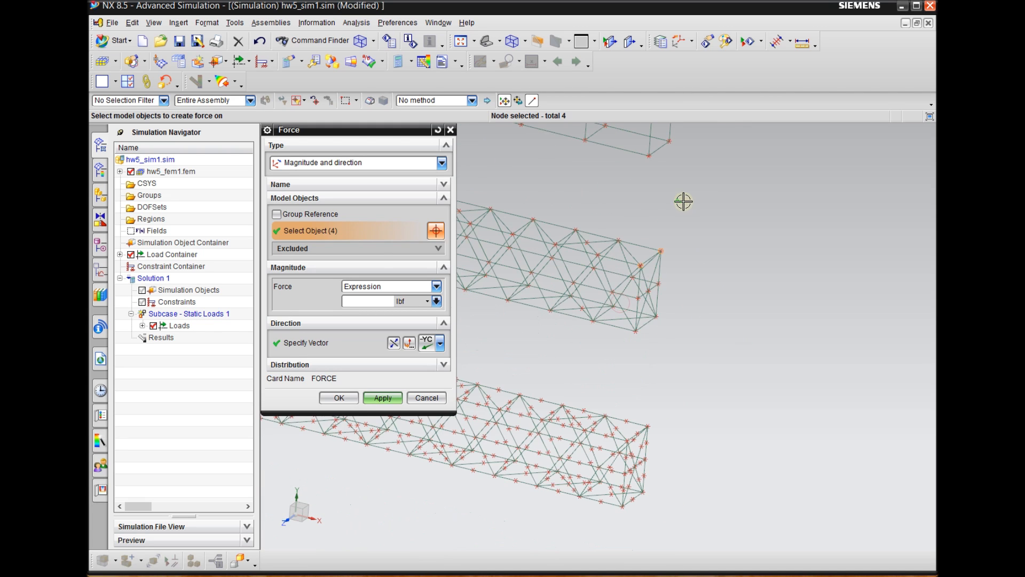
pyautogui.scroll(3, 630, 421)
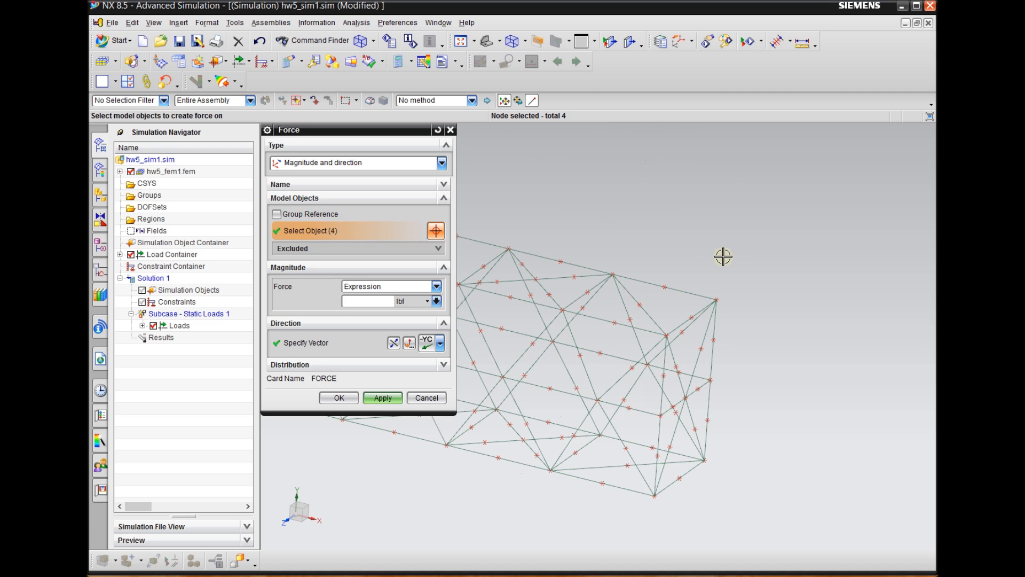
pyautogui.moveTo(727, 250); pyautogui.dragTo(724, 244, button='middle')
pyautogui.click(718, 311)
pyautogui.click(666, 323)
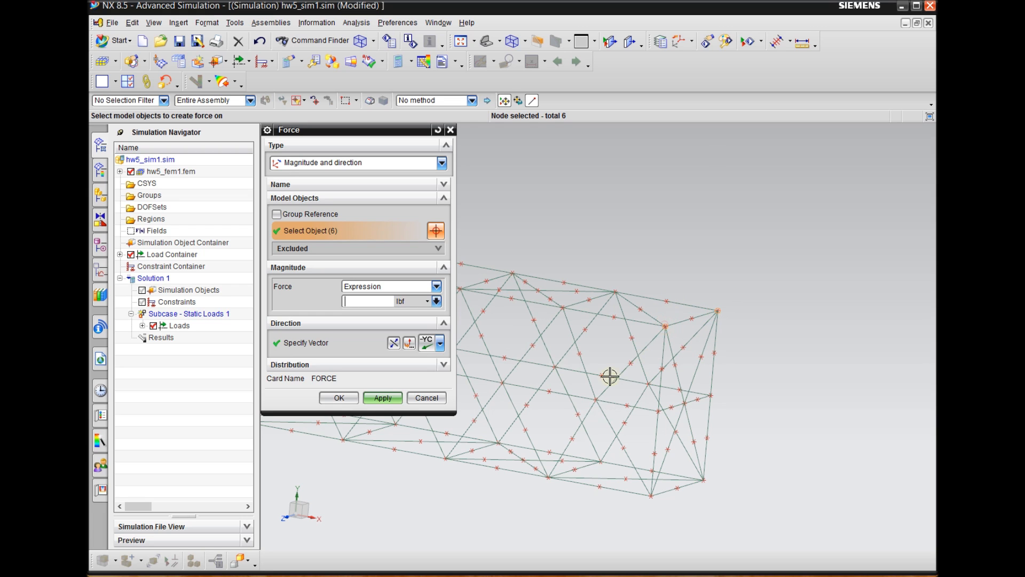
pyautogui.scroll(-6, 584, 383)
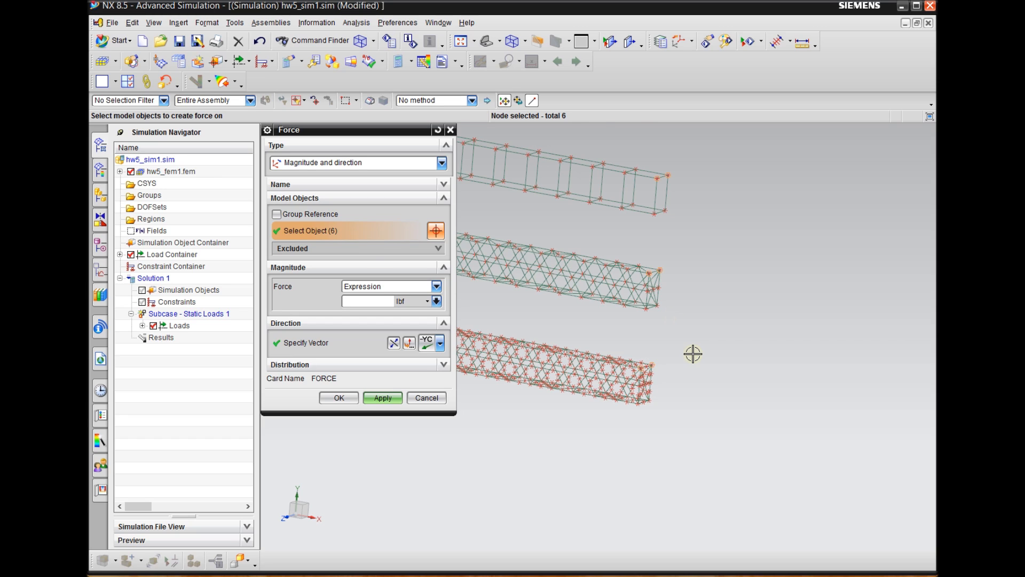
# Create a total force of 900 lbf in the -YC direction on the selected solid-beam end nodes and close the force definition
pyautogui.scroll(-2, 691, 352)
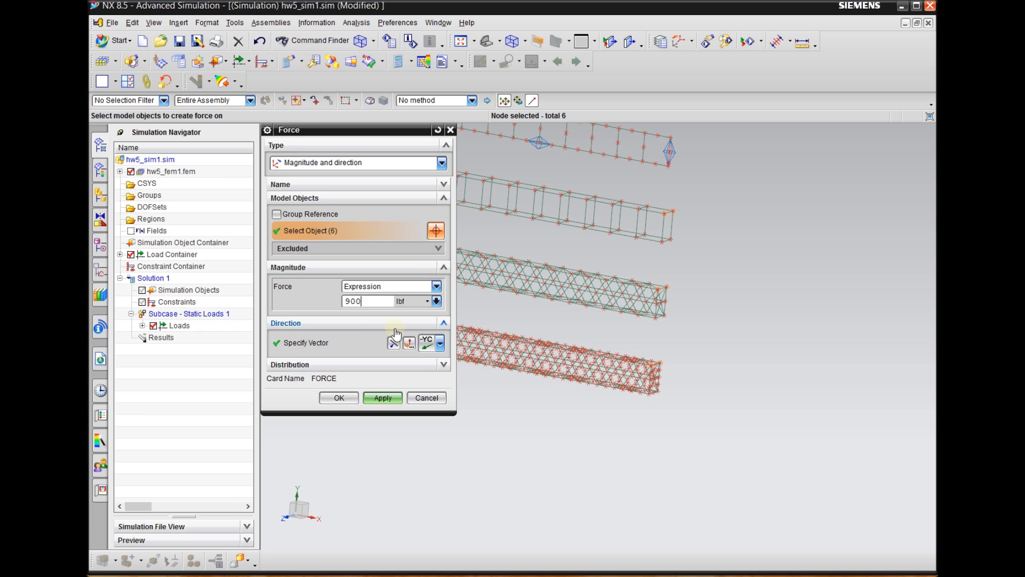
pyautogui.click(350, 345)
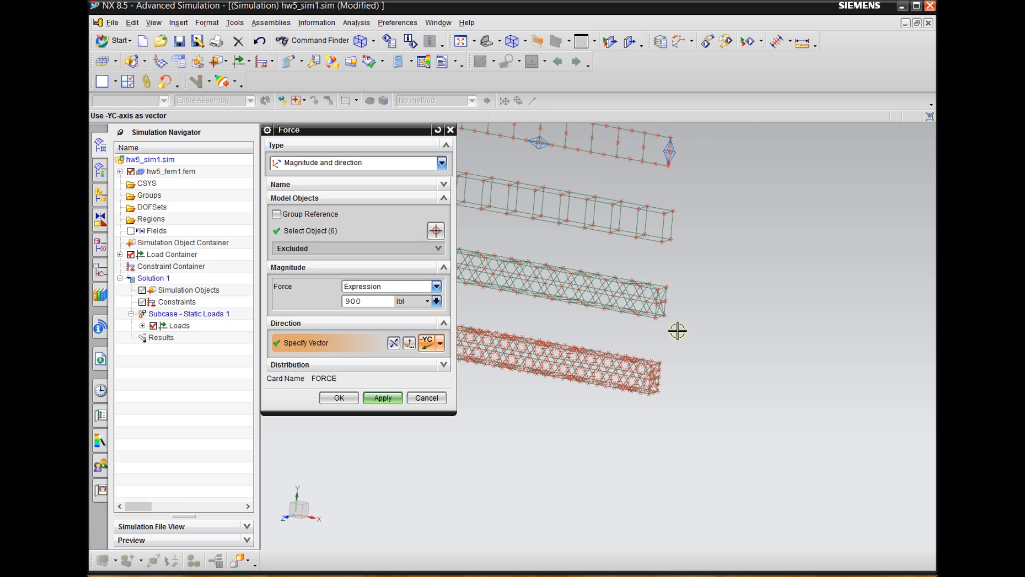
pyautogui.scroll(-4, 801, 321)
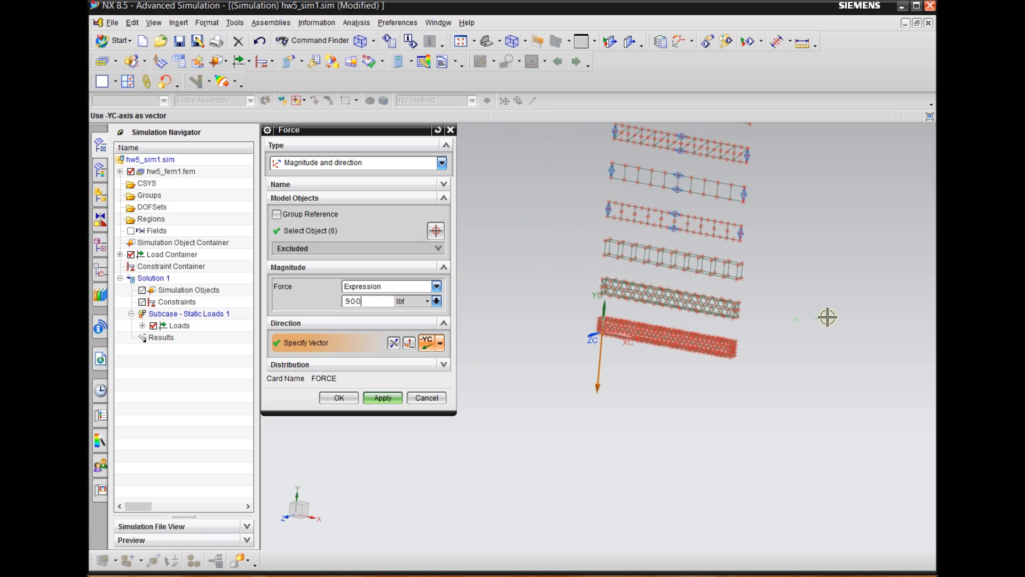
pyautogui.click(339, 399)
pyautogui.scroll(3, 678, 331)
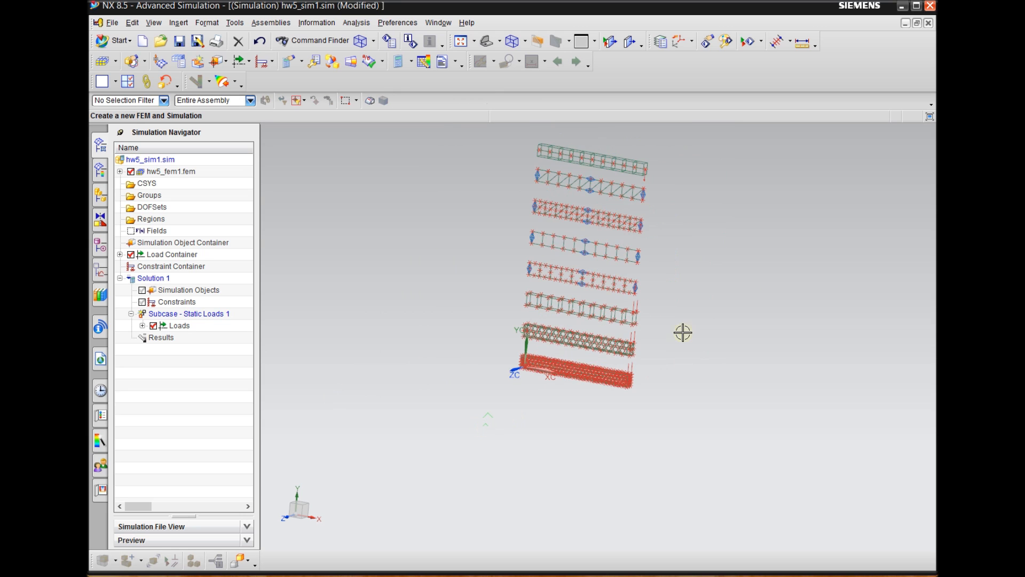
pyautogui.scroll(-2, 575, 445)
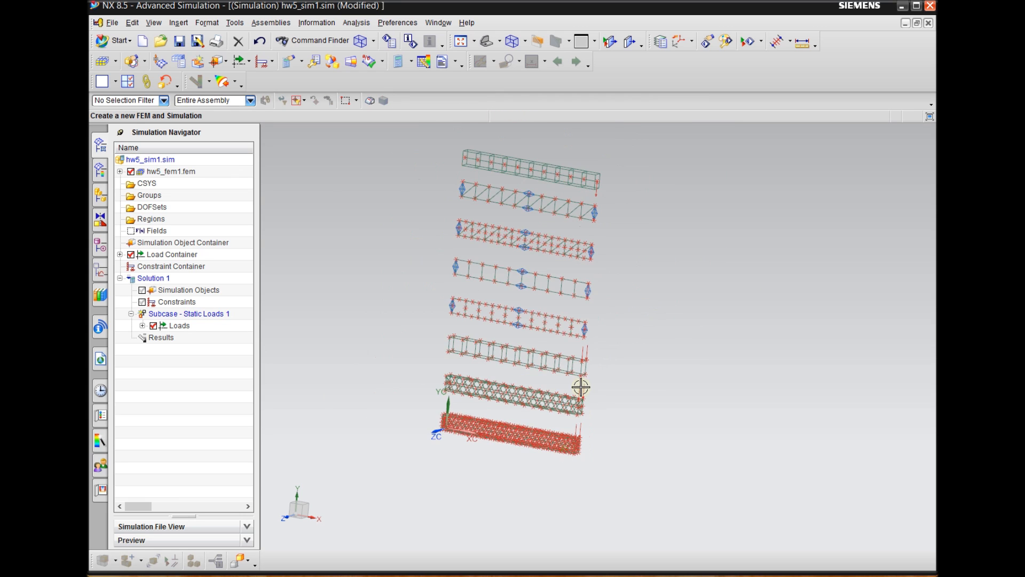
# Examine the force arrows at the free ends of the solid beams and the beams above them
pyautogui.scroll(3, 585, 364)
pyautogui.scroll(-1, 590, 336)
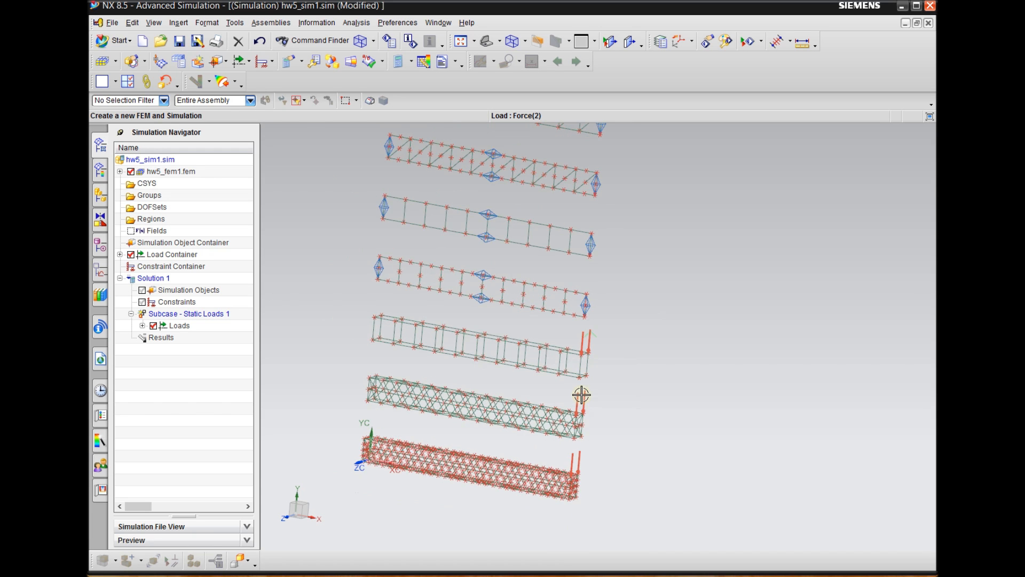
pyautogui.scroll(2, 582, 396)
pyautogui.scroll(-2, 576, 393)
pyautogui.scroll(3, 584, 332)
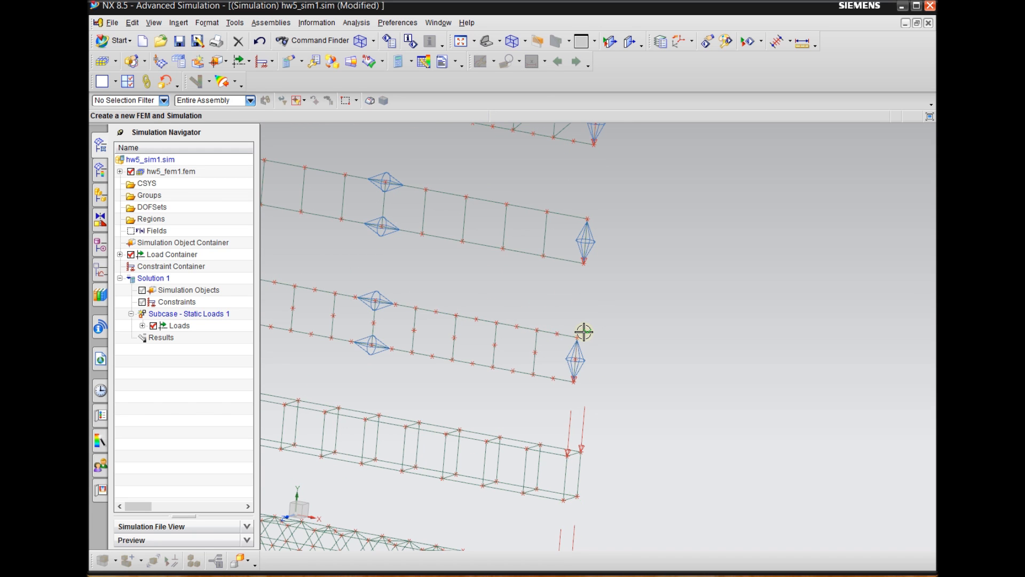
pyautogui.scroll(-5, 540, 400)
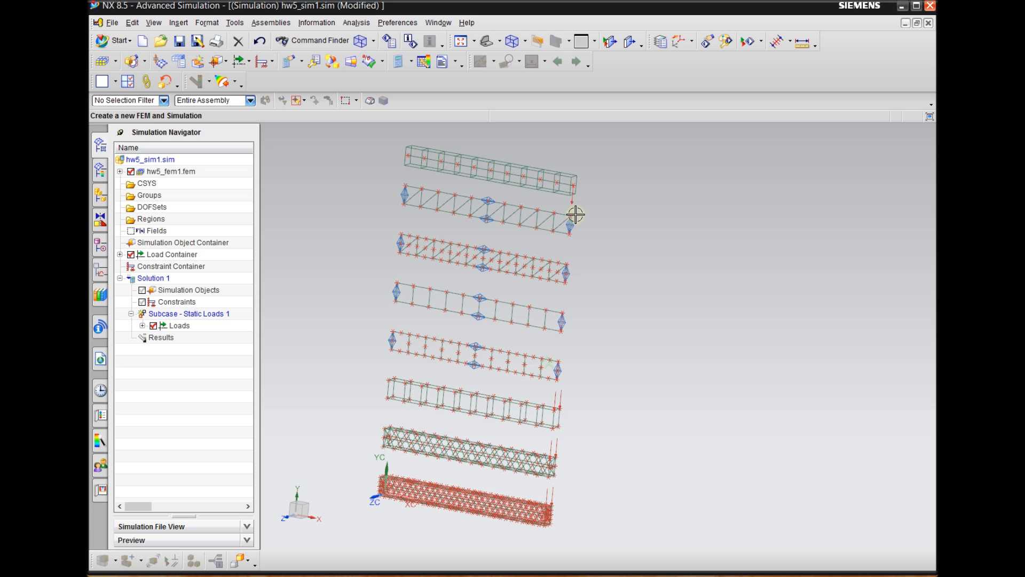
pyautogui.scroll(-2, 621, 191)
# Start a Fixed Constraint and select the end nodes opposite the loads on every beam except the lowest tetrahedral one
pyautogui.moveTo(632, 296); pyautogui.dragTo(662, 287, button='middle')
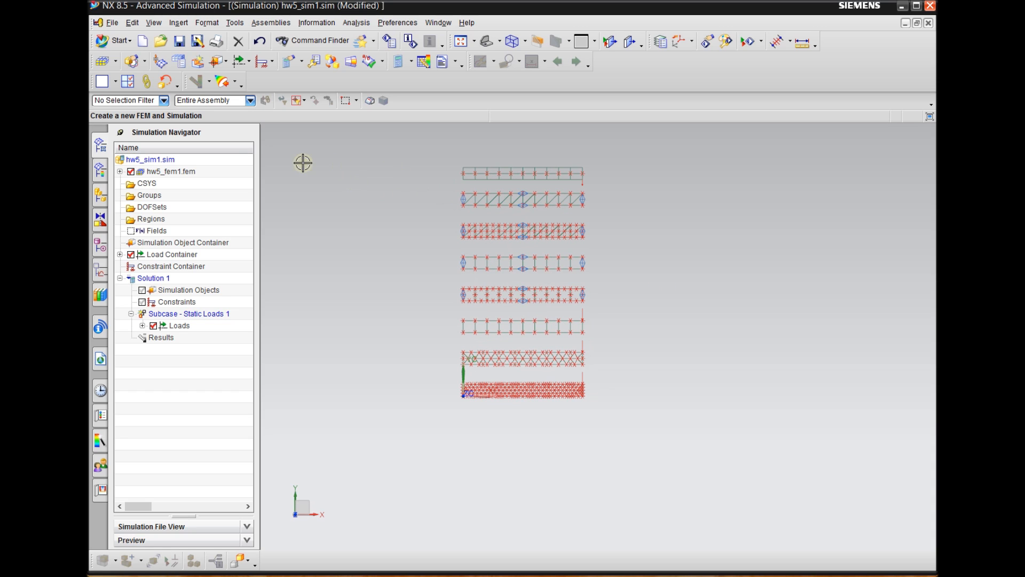
pyautogui.click(272, 63)
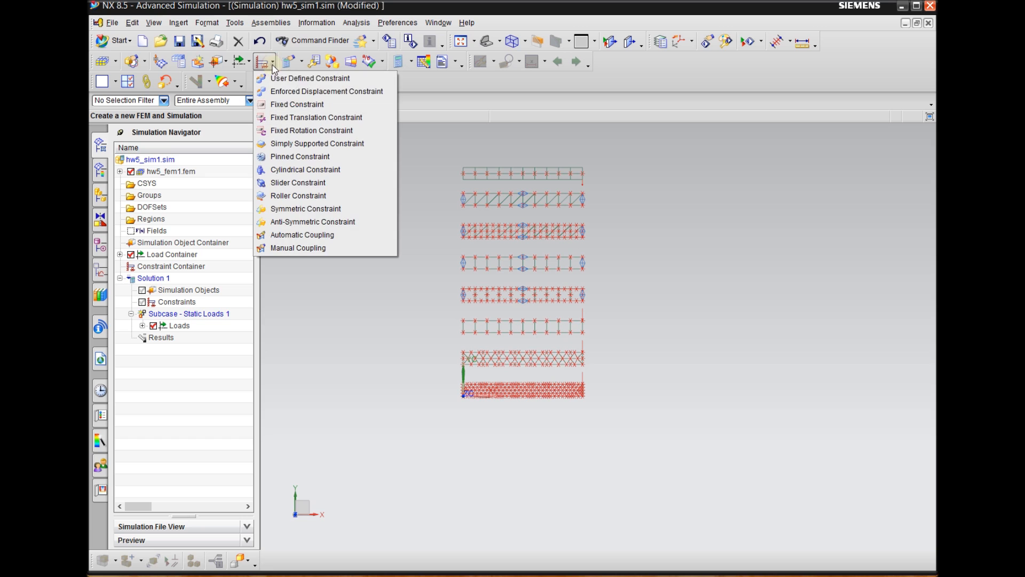
pyautogui.click(303, 106)
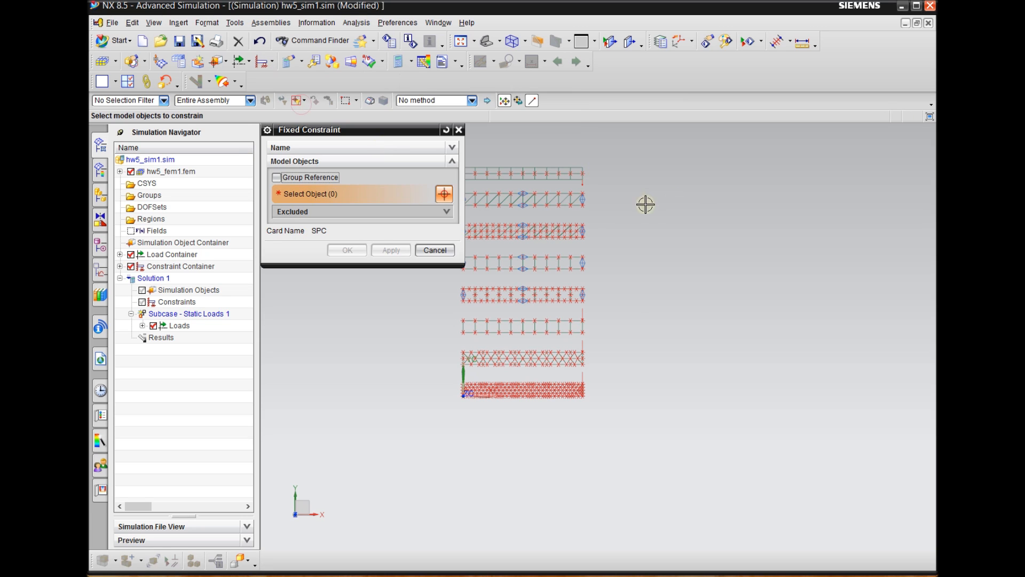
pyautogui.scroll(-2, 748, 203)
pyautogui.scroll(2, 512, 183)
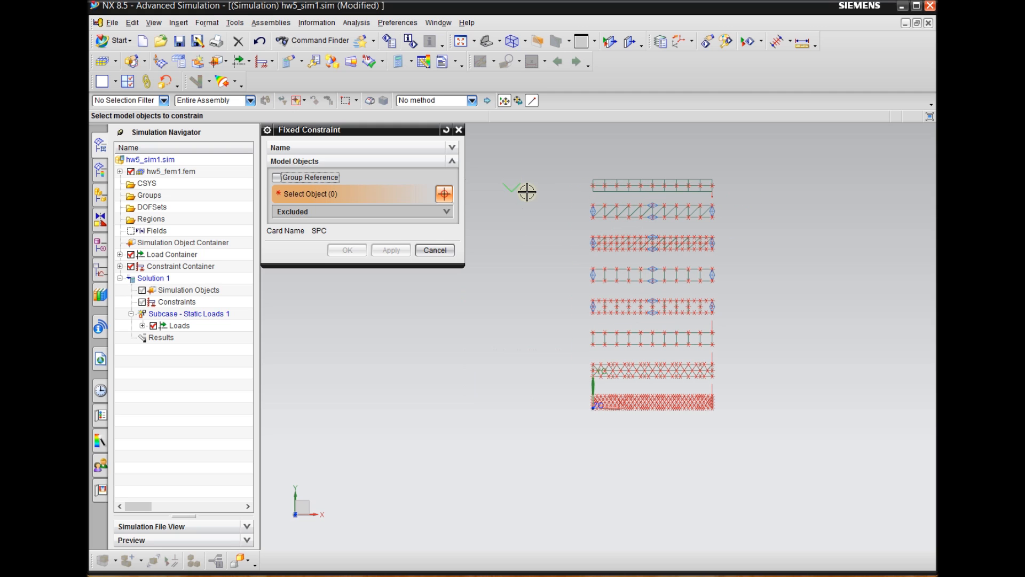
pyautogui.scroll(1, 569, 391)
pyautogui.scroll(-1, 538, 446)
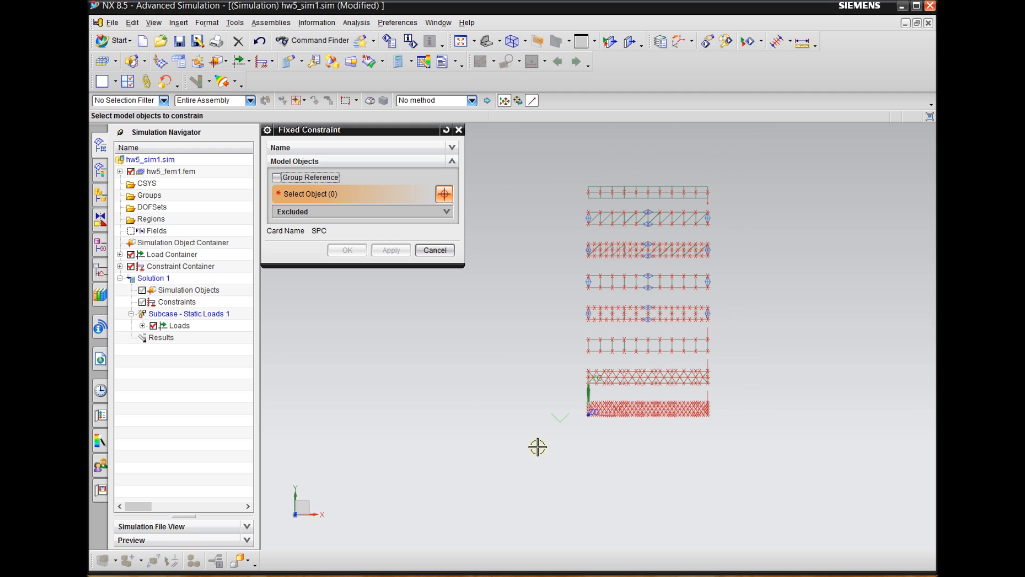
pyautogui.moveTo(552, 152); pyautogui.dragTo(589, 390)
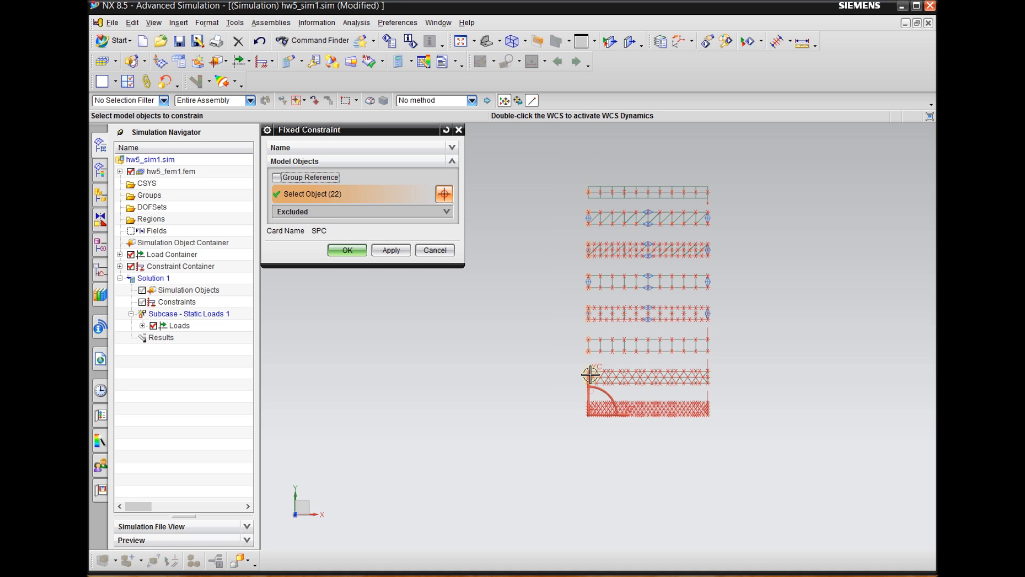
# Check the selected fixed-end nodes on each beam for any that are missing
pyautogui.scroll(5, 587, 224)
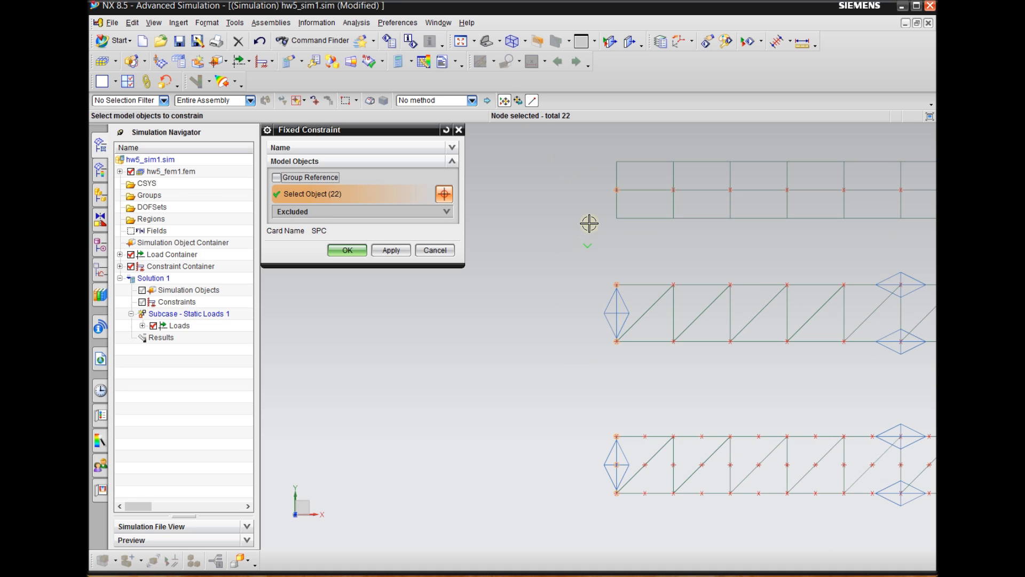
pyautogui.scroll(-2, 581, 276)
pyautogui.scroll(2, 587, 181)
pyautogui.scroll(-4, 582, 305)
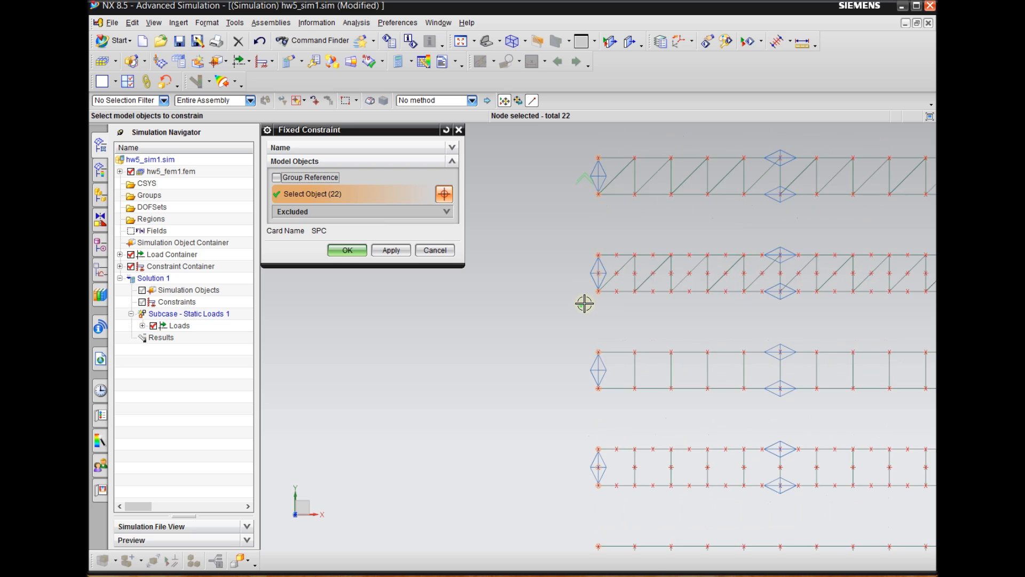
pyautogui.scroll(-4, 549, 277)
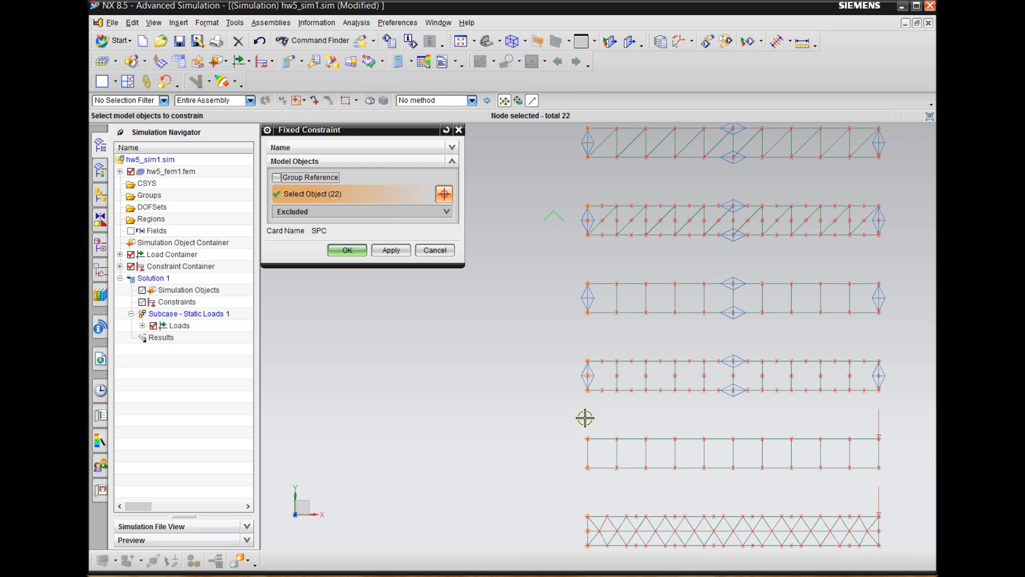
pyautogui.scroll(3, 585, 417)
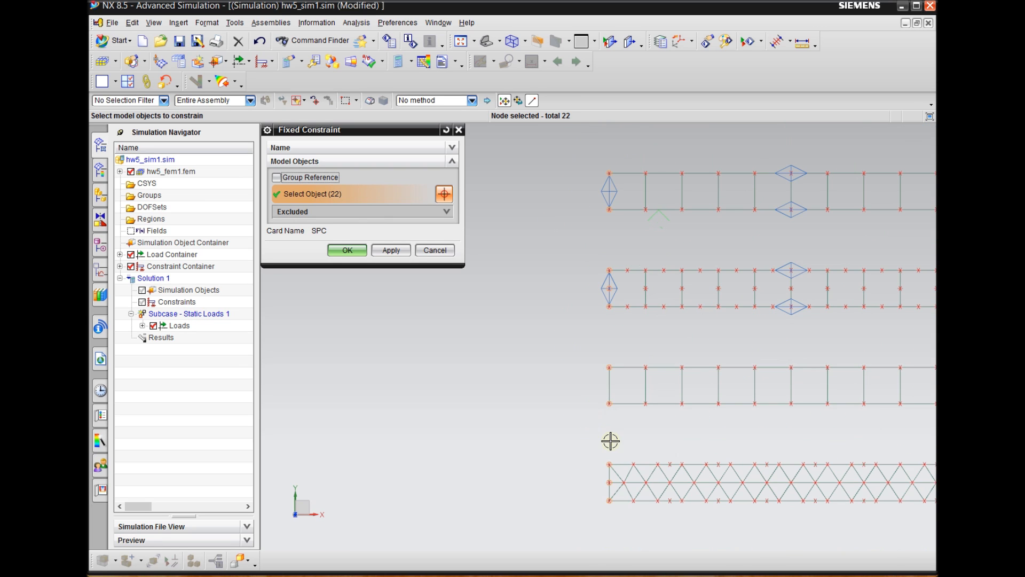
pyautogui.scroll(-3, 611, 441)
pyautogui.scroll(2, 603, 293)
pyautogui.scroll(-1, 592, 453)
pyautogui.scroll(3, 605, 243)
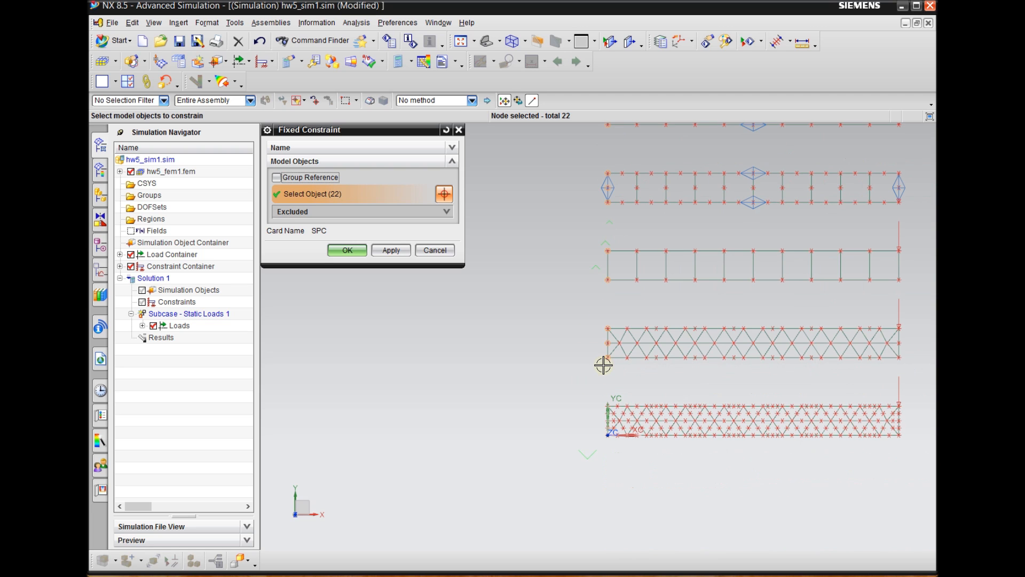
# Add the fixed-end nodes of the lowest tetrahedral beam to the selection and create the fixed constraint
pyautogui.scroll(3, 599, 391)
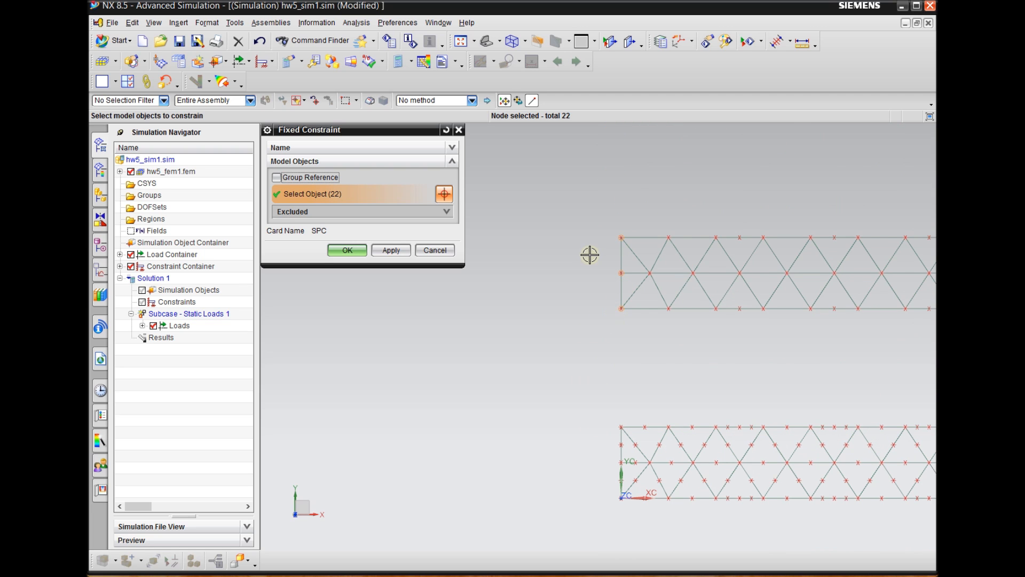
pyautogui.scroll(-2, 593, 227)
pyautogui.scroll(4, 613, 426)
pyautogui.moveTo(566, 205); pyautogui.dragTo(615, 455)
pyautogui.scroll(-3, 531, 468)
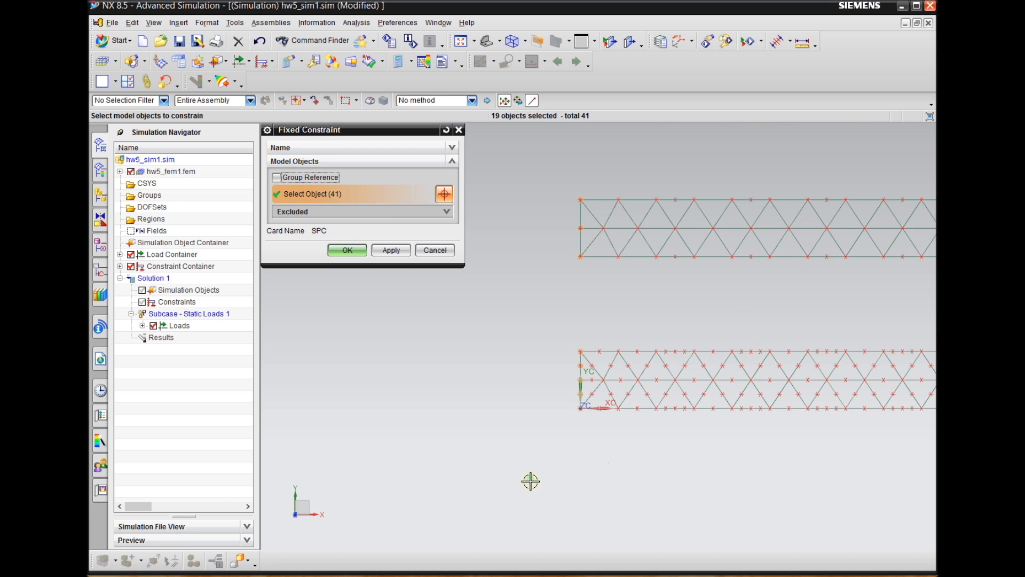
pyautogui.scroll(1, 534, 262)
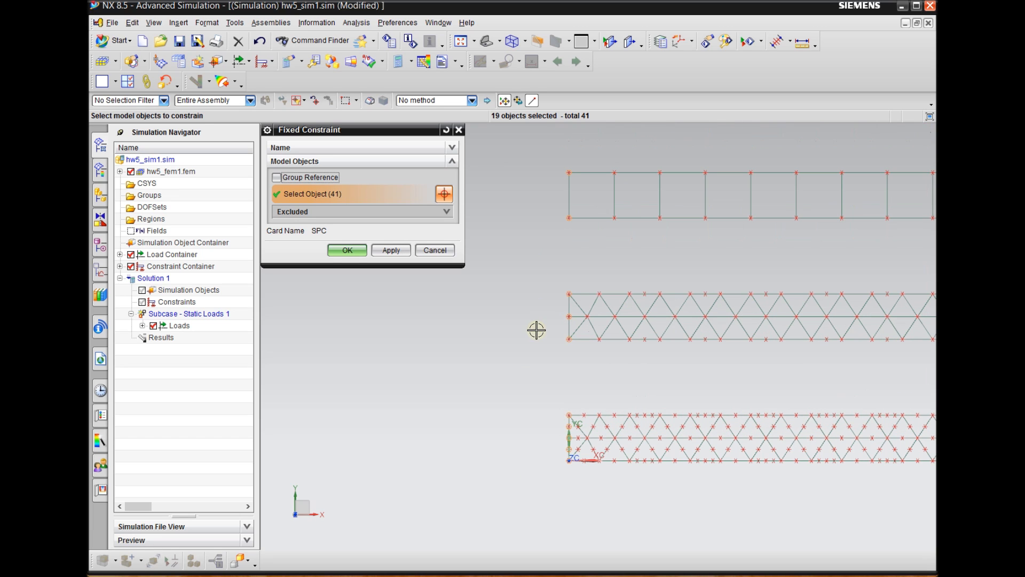
pyautogui.moveTo(539, 266); pyautogui.dragTo(575, 364)
pyautogui.scroll(-1, 556, 394)
pyautogui.scroll(-2, 542, 267)
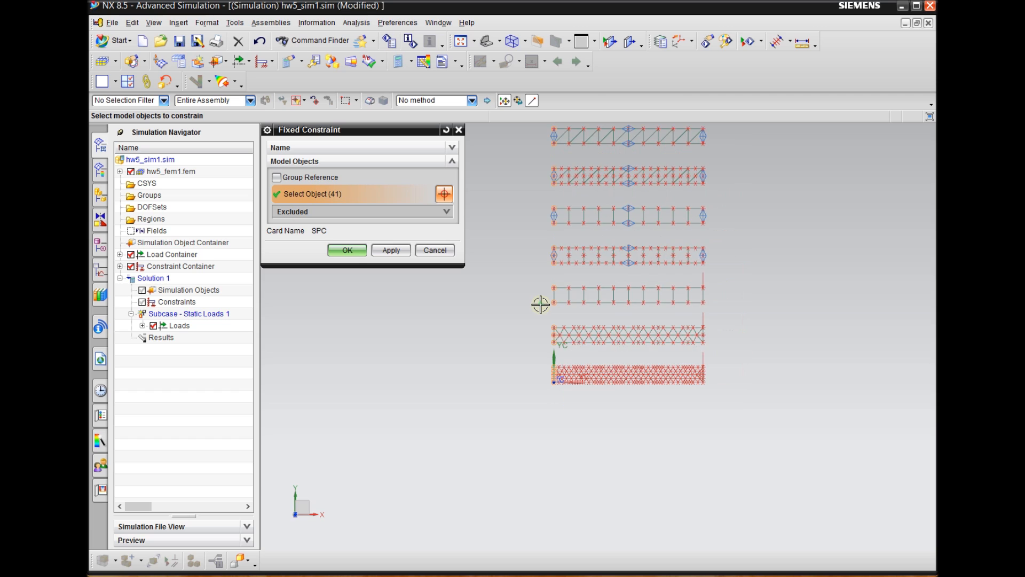
pyautogui.scroll(-1, 538, 276)
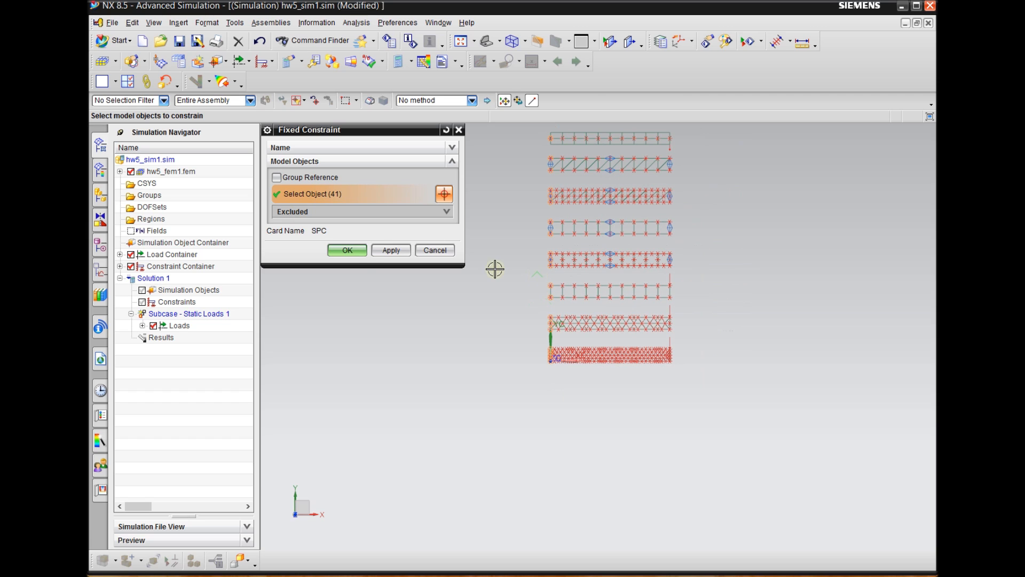
pyautogui.click(347, 251)
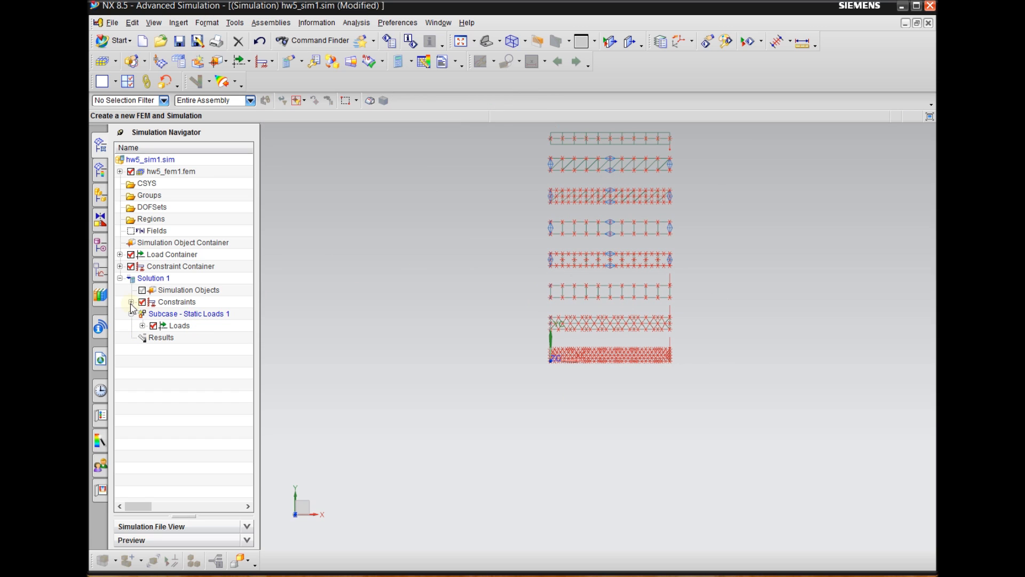
# Set the symbol display scale of the solution's Fixed(1) constraint to Large
pyautogui.scroll(3, 537, 277)
pyautogui.scroll(4, 560, 240)
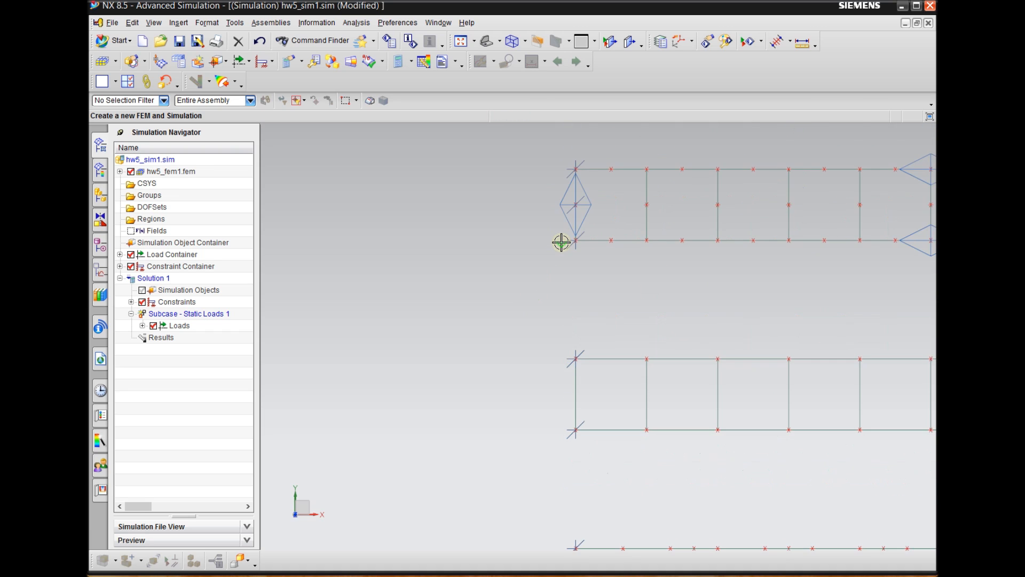
pyautogui.scroll(-3, 581, 250)
pyautogui.scroll(3, 656, 269)
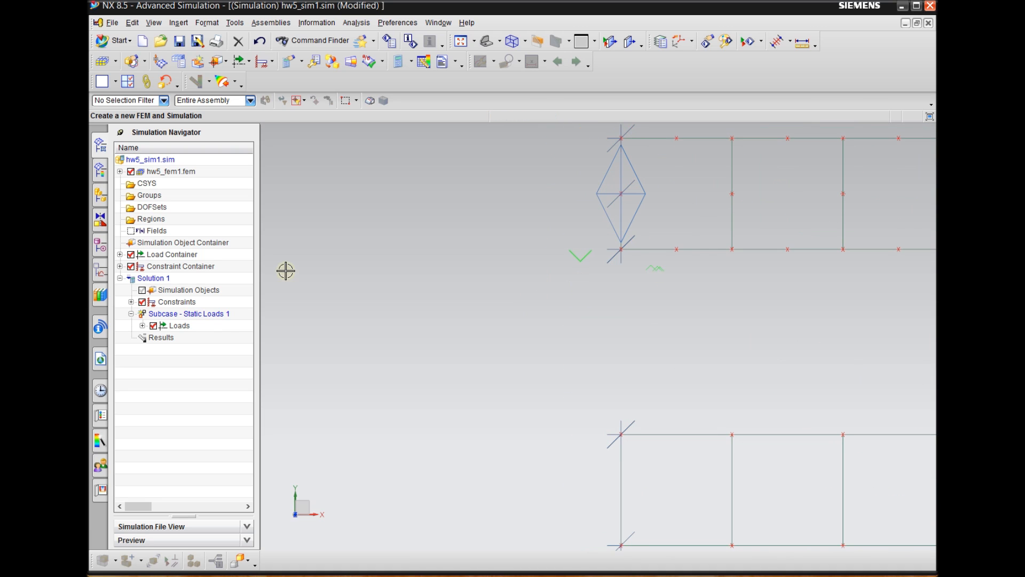
pyautogui.click(131, 302)
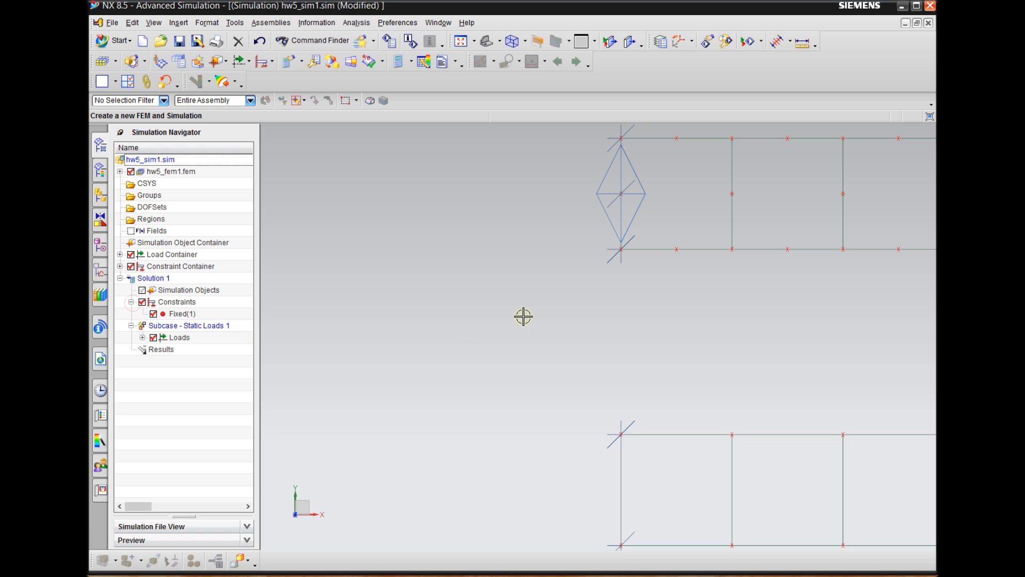
pyautogui.click(183, 313)
pyautogui.scroll(-4, 538, 292)
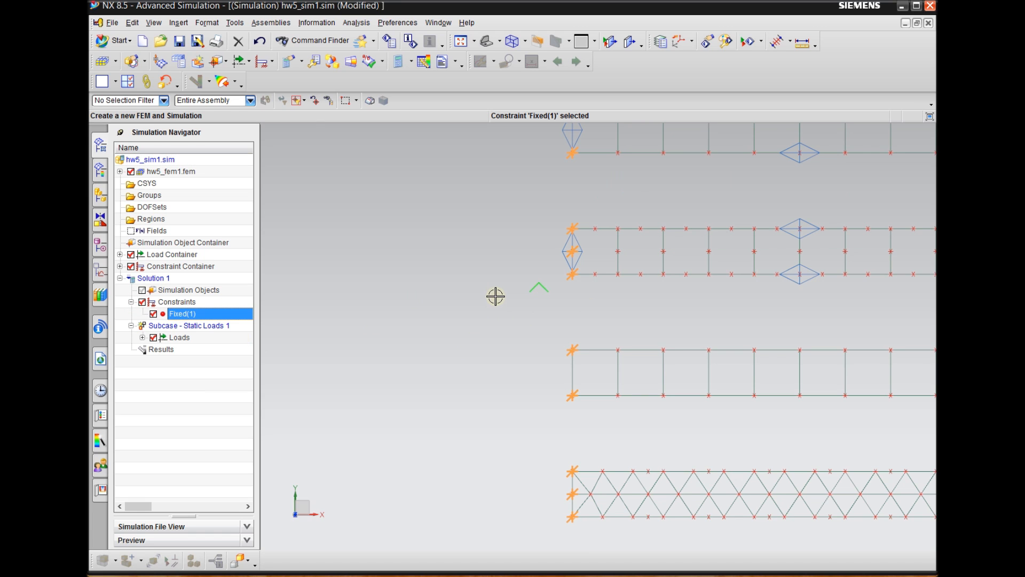
pyautogui.scroll(-4, 517, 402)
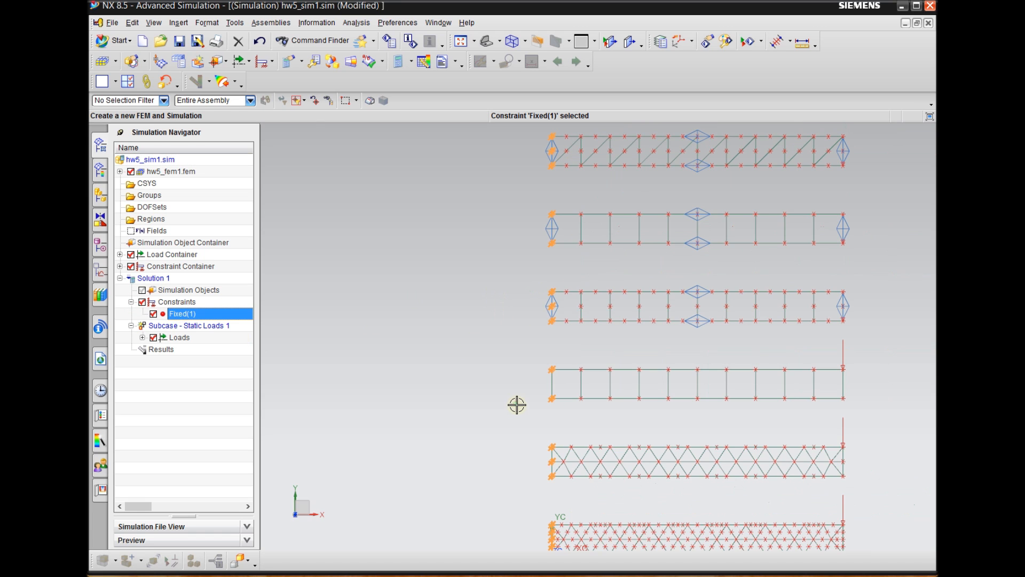
pyautogui.rightClick(187, 316)
pyautogui.click(216, 336)
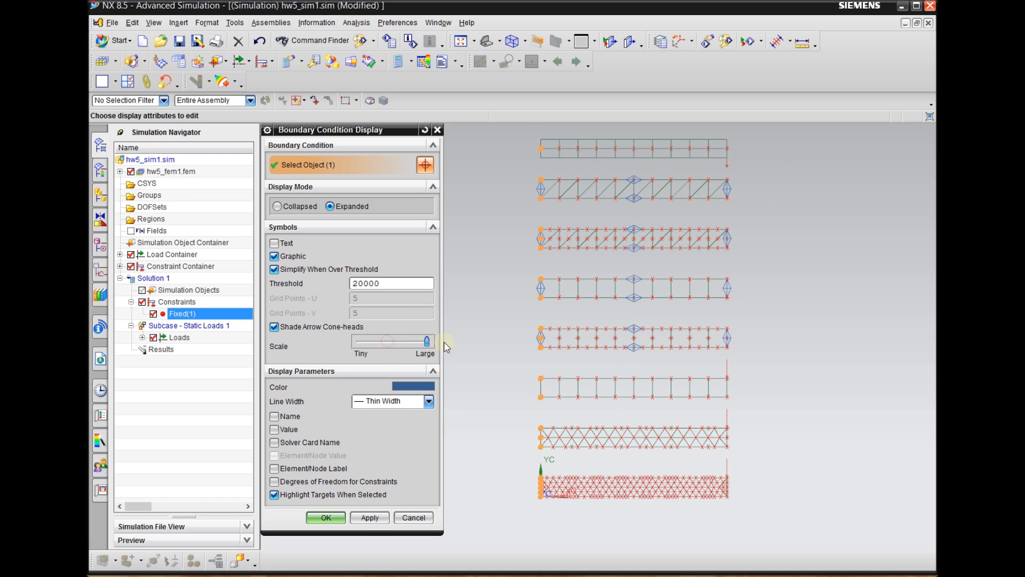
pyautogui.click(370, 517)
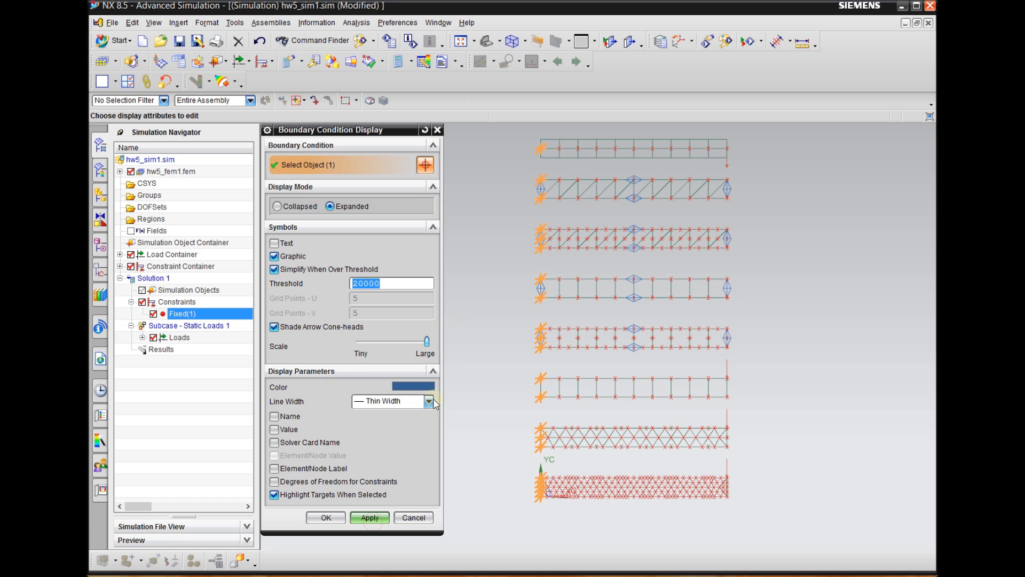
pyautogui.click(324, 522)
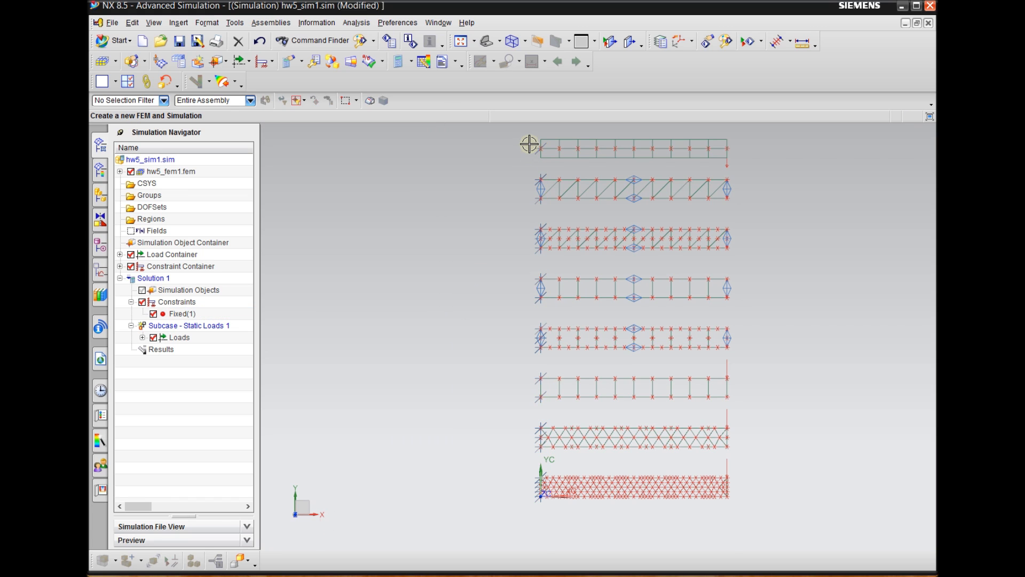
# Examine the constraint symbols at the fixed ends of all eight beams from the front and at an angle
pyautogui.scroll(3, 529, 144)
pyautogui.scroll(-2, 501, 160)
pyautogui.keyDown('shift'); pyautogui.moveTo(468, 284); pyautogui.dragTo(470, 228, button='middle'); pyautogui.keyUp('shift')
pyautogui.keyDown('shift'); pyautogui.moveTo(486, 323); pyautogui.dragTo(485, 273, button='middle'); pyautogui.keyUp('shift')
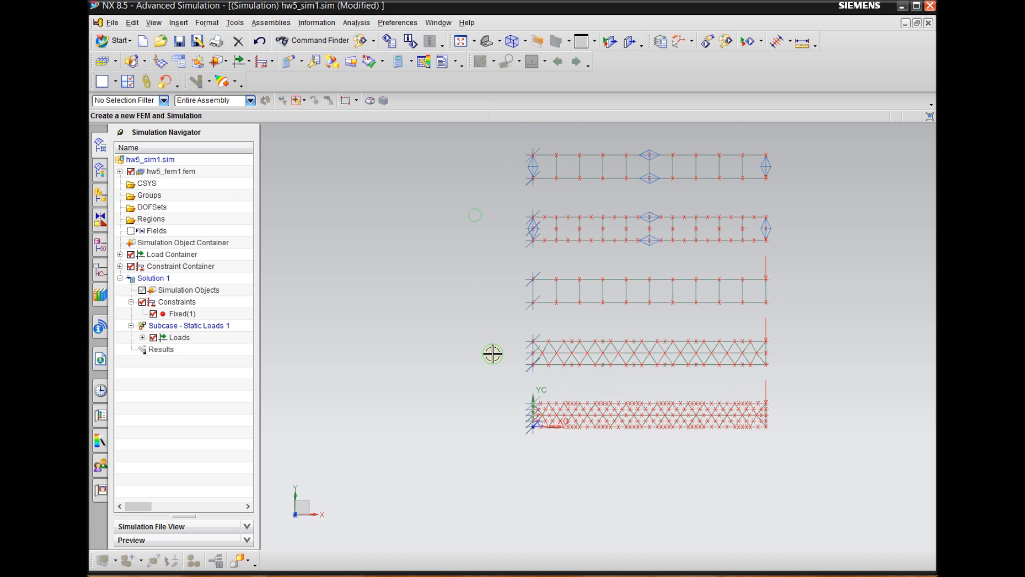
pyautogui.keyDown('shift'); pyautogui.moveTo(492, 354); pyautogui.dragTo(490, 293, button='middle'); pyautogui.keyUp('shift')
pyautogui.scroll(3, 537, 299)
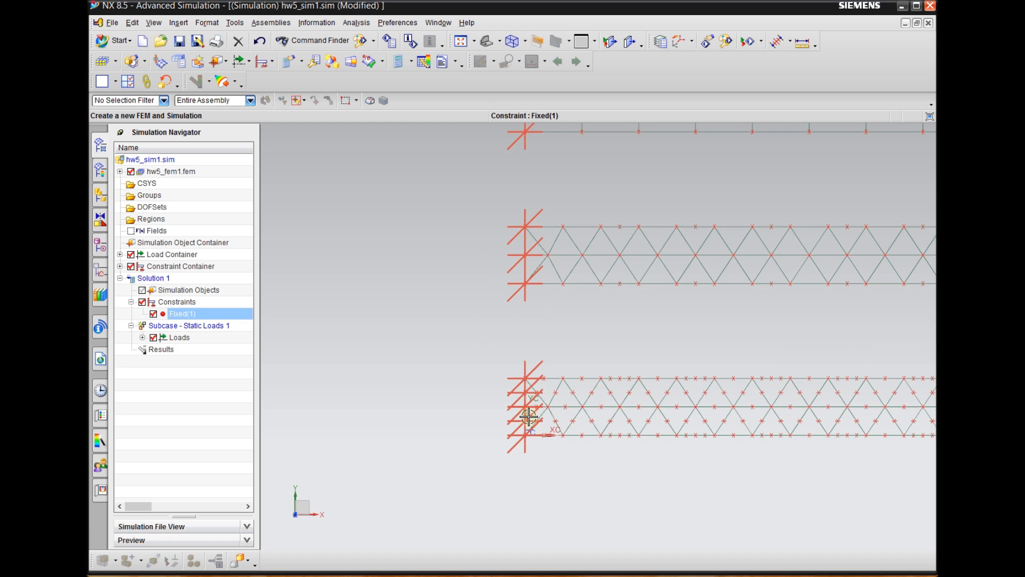
pyautogui.scroll(3, 528, 420)
pyautogui.moveTo(421, 377)
pyautogui.mouseDown(button='middle')
pyautogui.moveTo(419, 366)
pyautogui.moveTo(415, 385)
pyautogui.moveTo(419, 365)
pyautogui.mouseUp(button='middle')
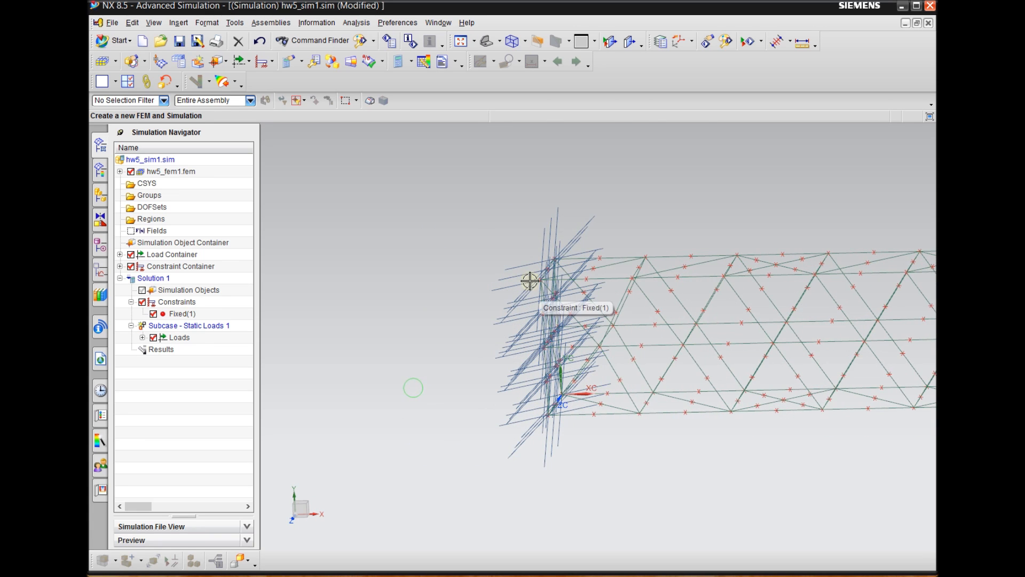
pyautogui.scroll(-7, 463, 313)
pyautogui.moveTo(739, 250); pyautogui.dragTo(730, 290, button='middle')
pyautogui.scroll(-3, 741, 291)
pyautogui.scroll(2, 756, 132)
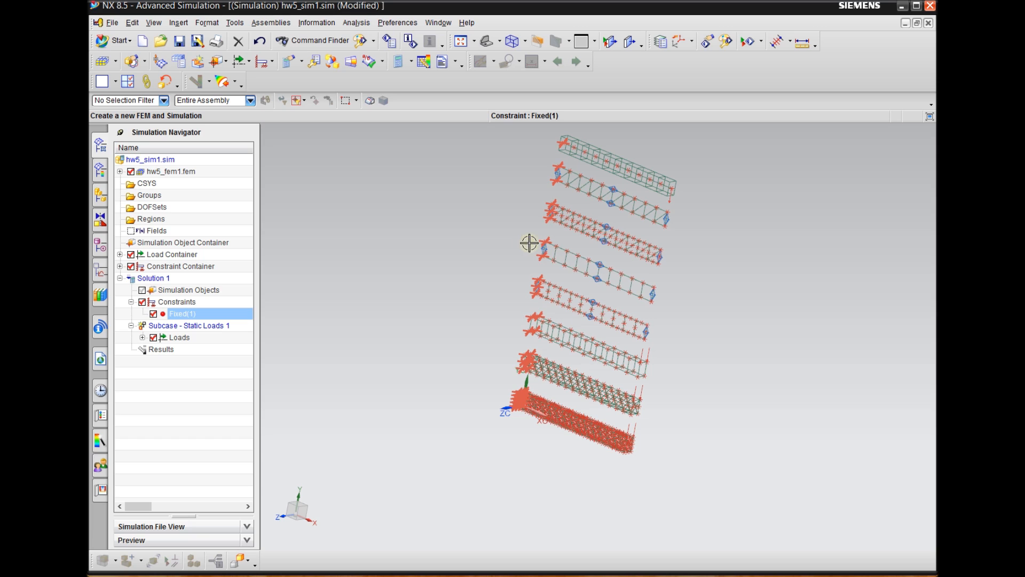
pyautogui.scroll(-1, 428, 394)
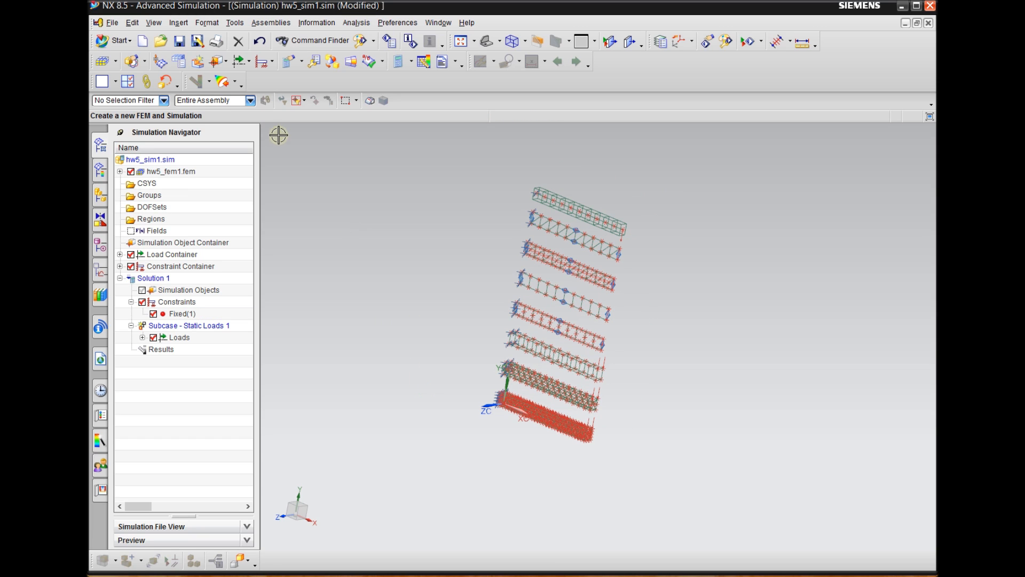
# Save all open parts of the simulation
pyautogui.click(113, 23)
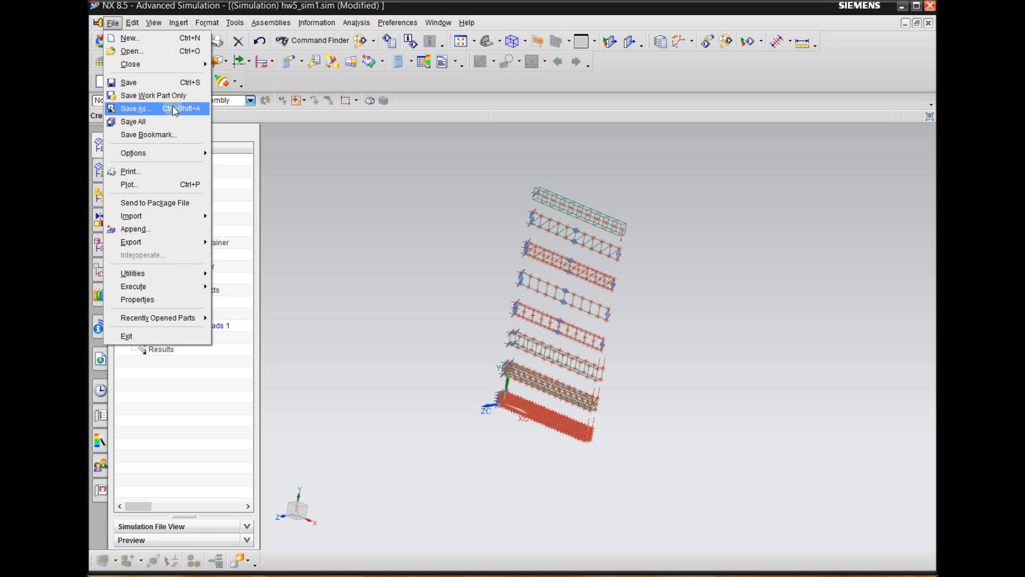
pyautogui.click(149, 121)
pyautogui.scroll(-1, 420, 346)
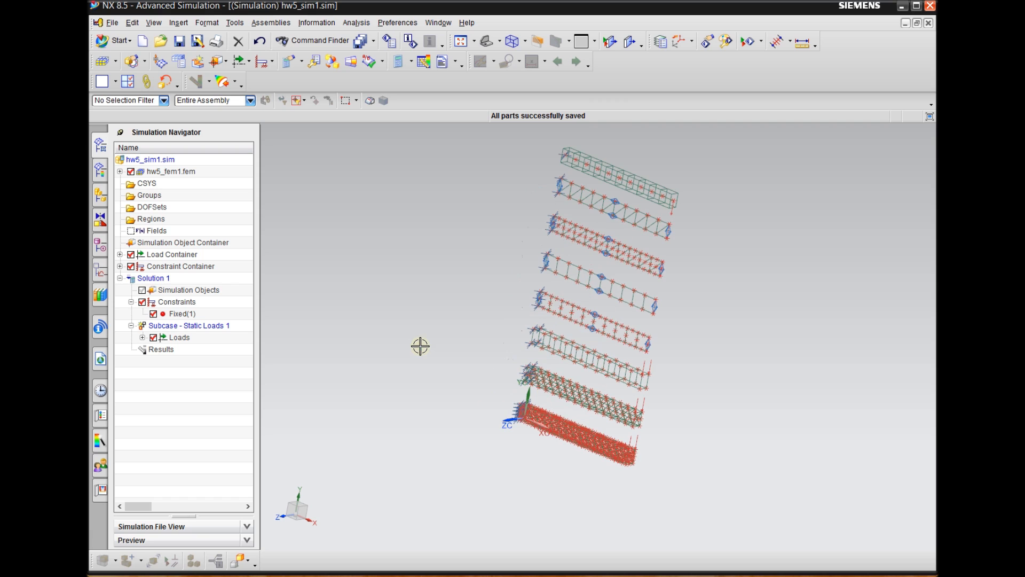
# Run a model setup check on Solution 1 and review the mesh, material, solution and load error summaries
pyautogui.scroll(1, 747, 207)
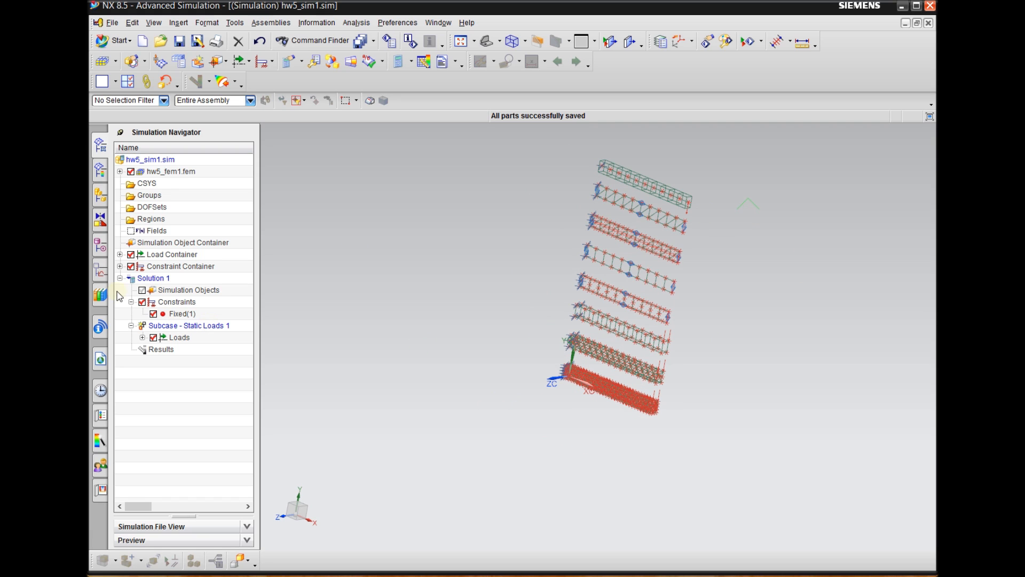
pyautogui.rightClick(155, 278)
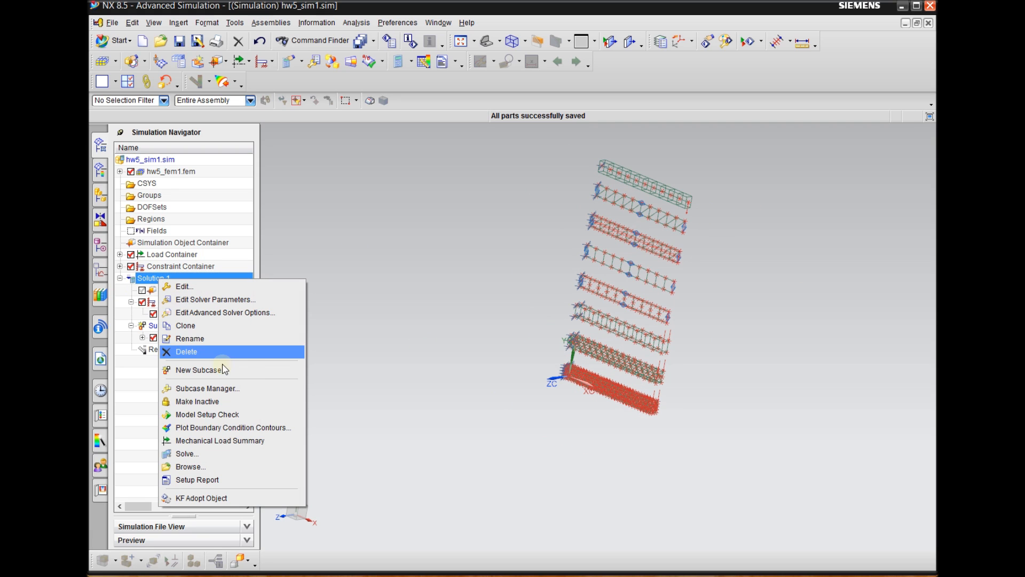
pyautogui.click(222, 419)
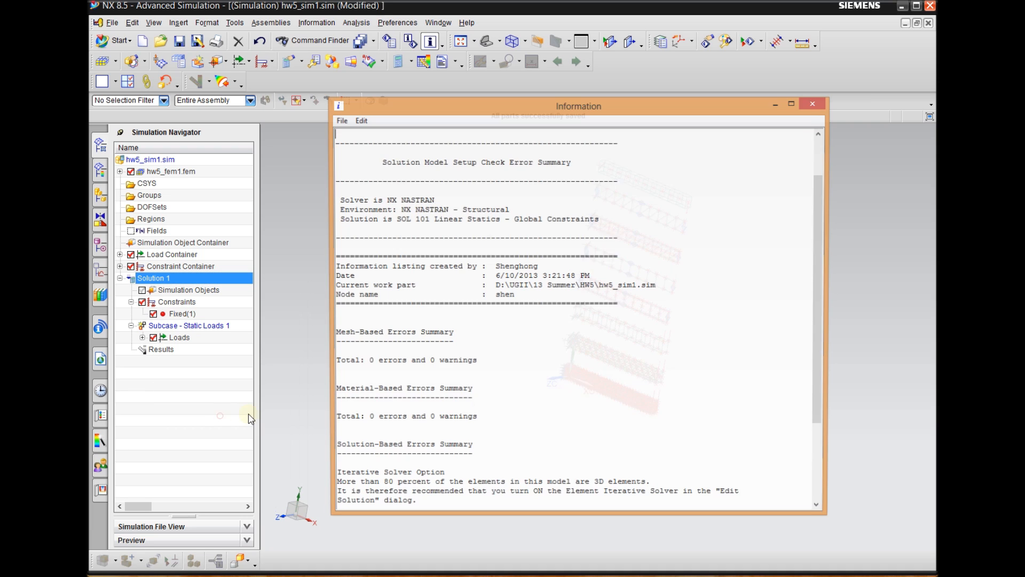
pyautogui.scroll(-3, 459, 398)
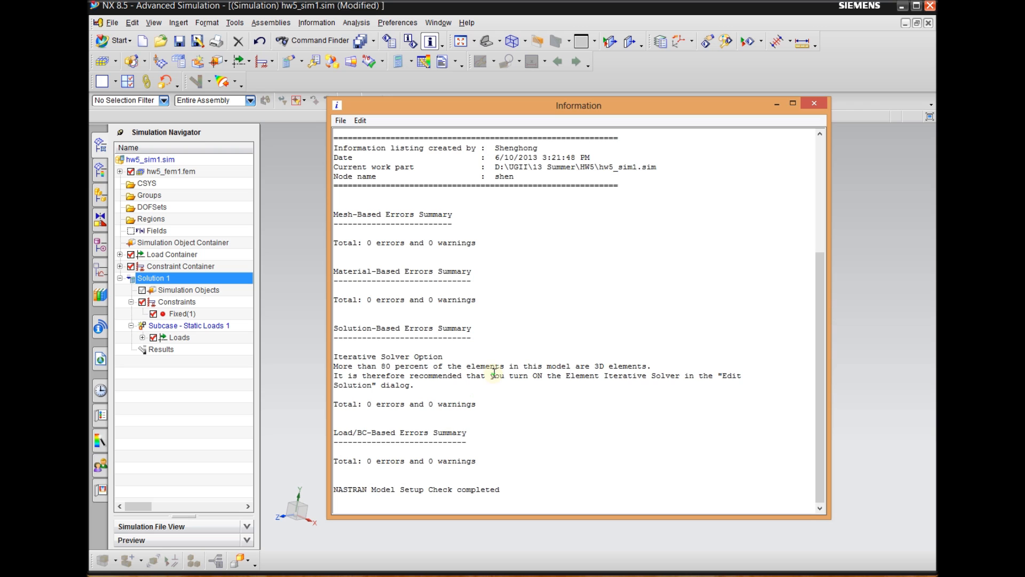
pyautogui.scroll(4, 454, 425)
pyautogui.scroll(-4, 452, 419)
pyautogui.moveTo(456, 111); pyautogui.dragTo(374, 116)
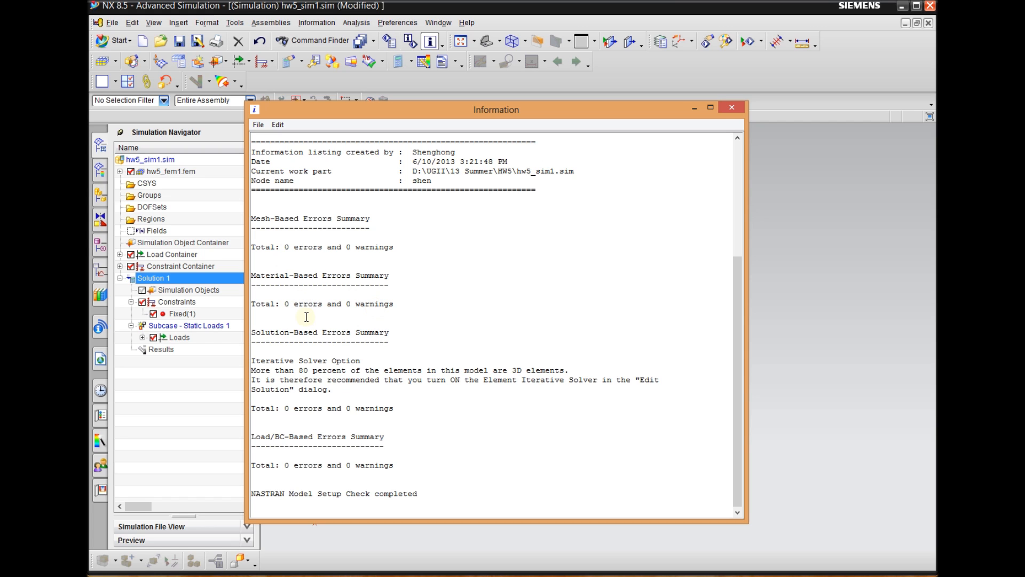
pyautogui.click(731, 107)
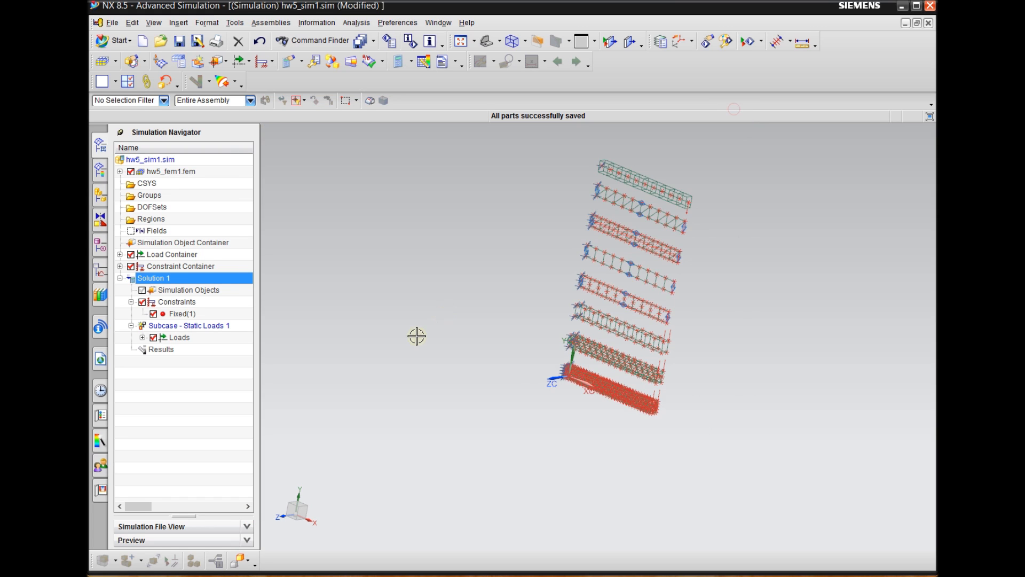
# Solve Solution 1 with the model setup check enabled and dismiss the solver monitors and report once the job finishes
pyautogui.scroll(-1, 596, 173)
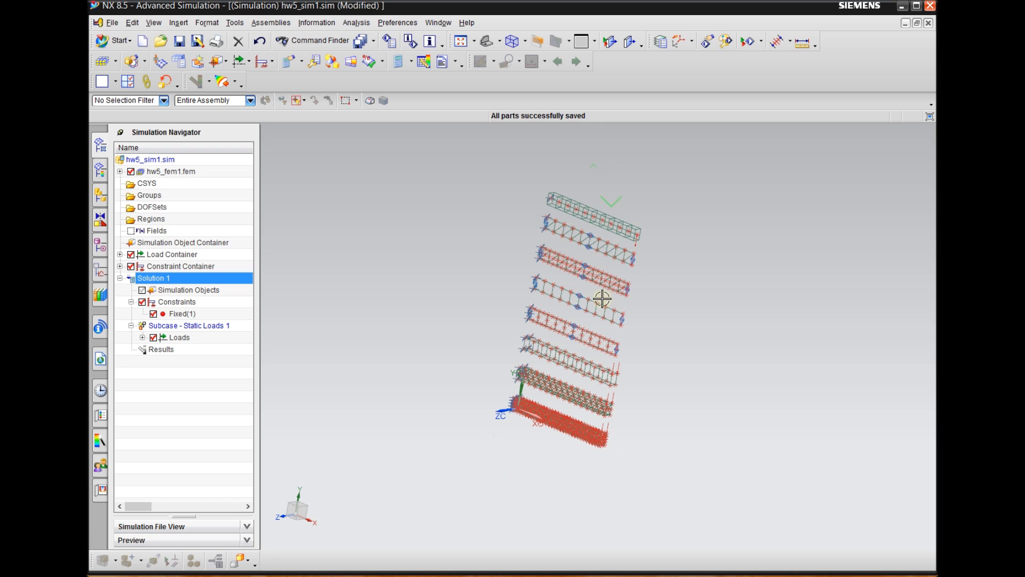
pyautogui.scroll(1, 538, 355)
pyautogui.rightClick(163, 269)
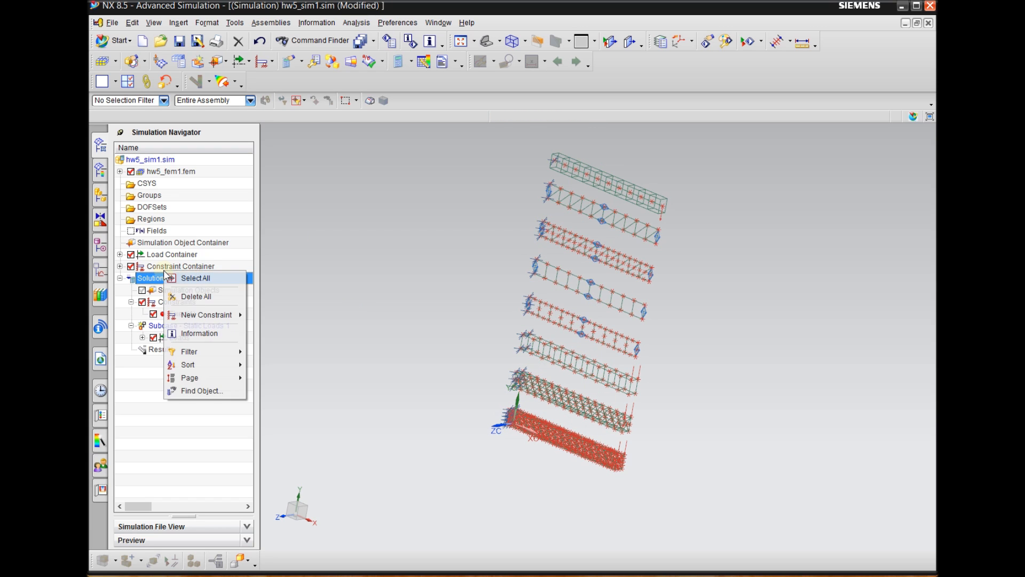
pyautogui.rightClick(150, 276)
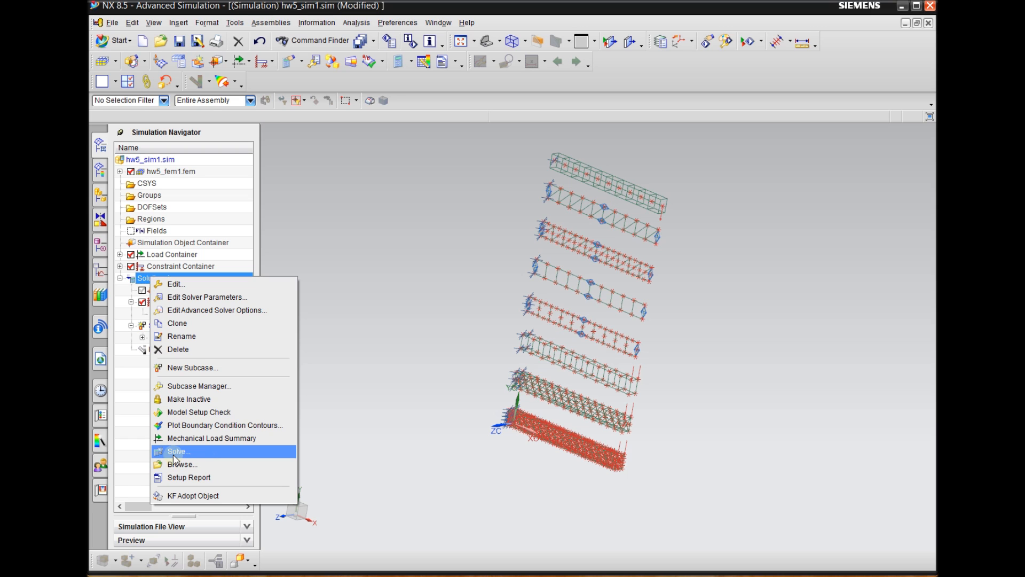
pyautogui.click(187, 455)
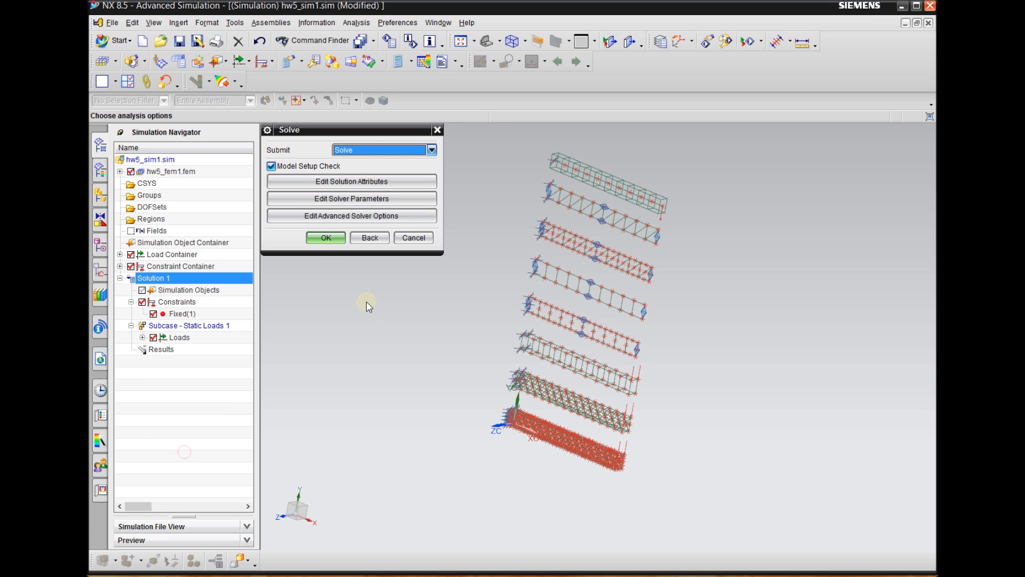
pyautogui.click(326, 238)
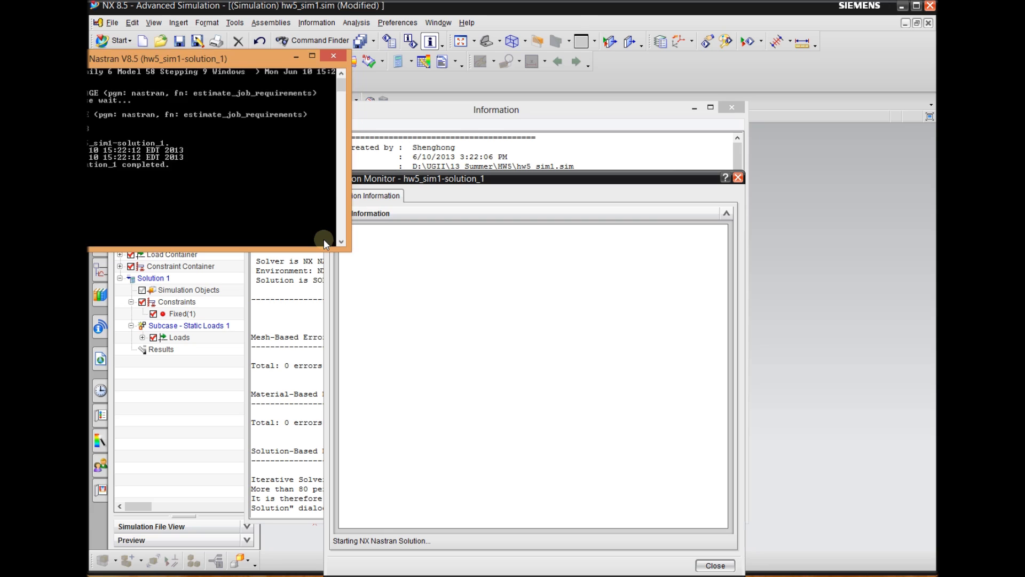
pyautogui.moveTo(447, 182); pyautogui.dragTo(404, 147)
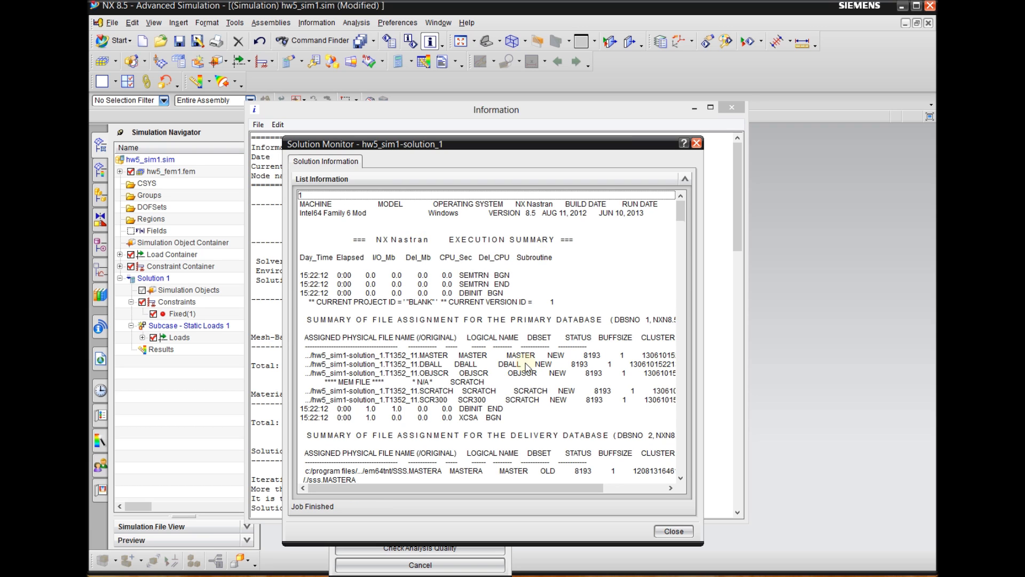
pyautogui.scroll(-10, 526, 368)
pyautogui.click(674, 530)
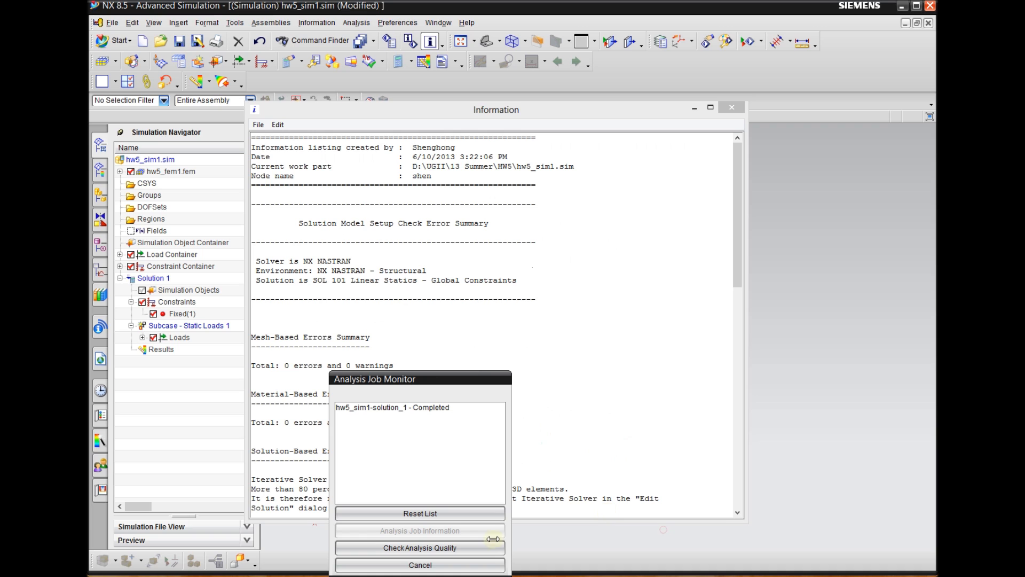
pyautogui.click(420, 565)
pyautogui.click(731, 107)
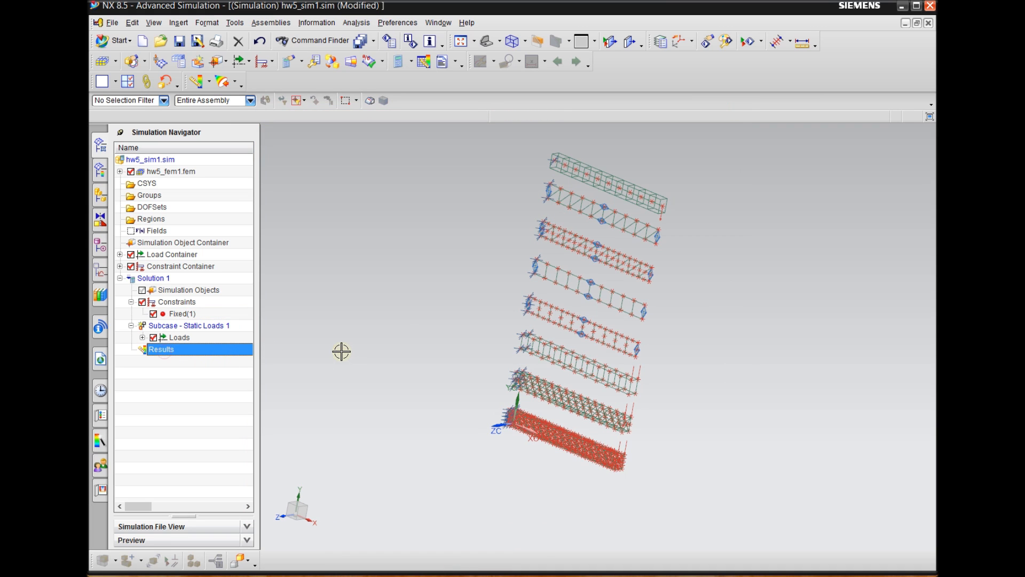
# Open the Solution 1 results and plot the nodal displacement of all eight beams, seen from the front
pyautogui.doubleClick(164, 352)
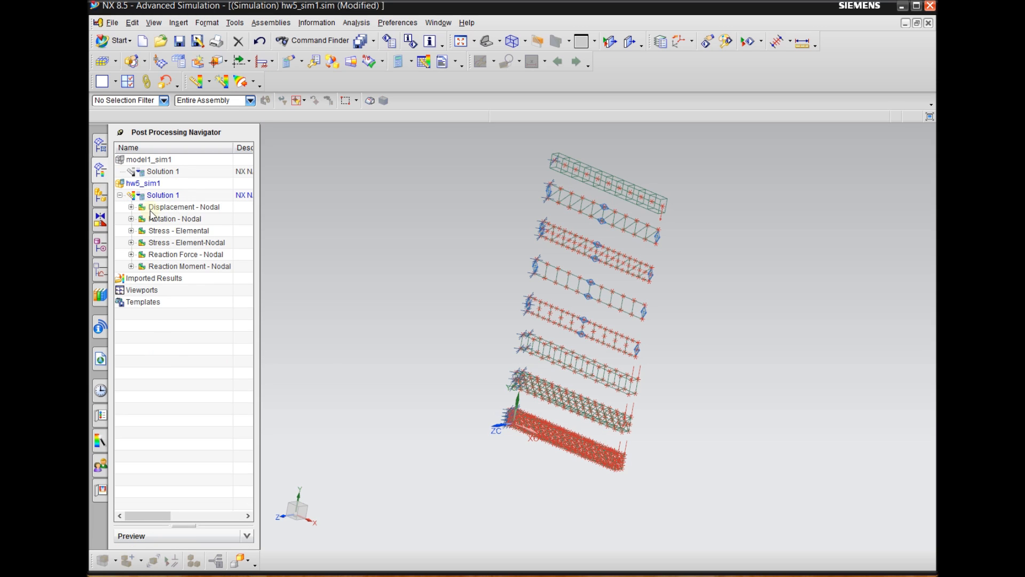
pyautogui.click(177, 208)
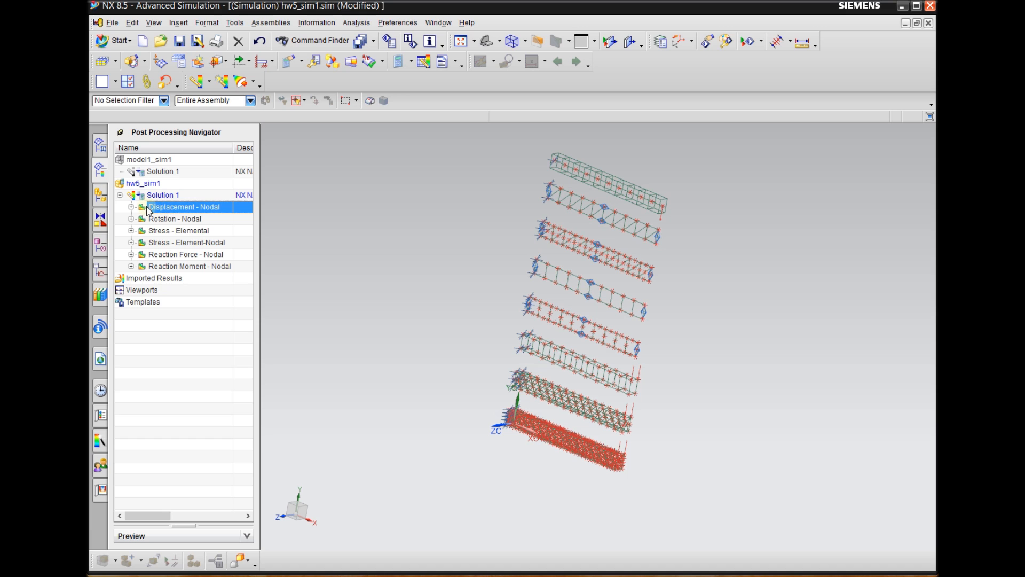
pyautogui.doubleClick(189, 208)
pyautogui.moveTo(699, 348); pyautogui.dragTo(731, 316, button='middle')
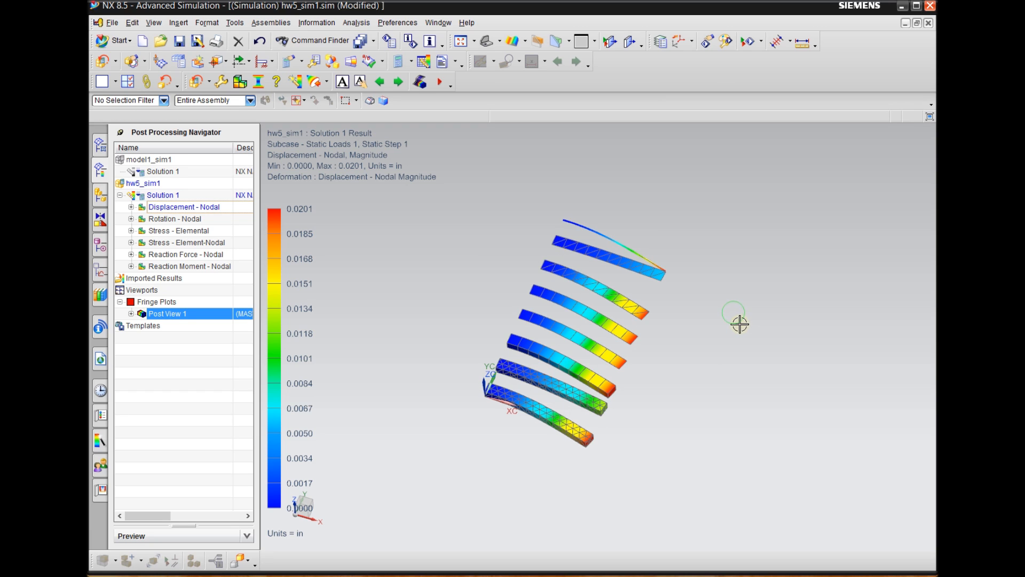
pyautogui.press('F8')
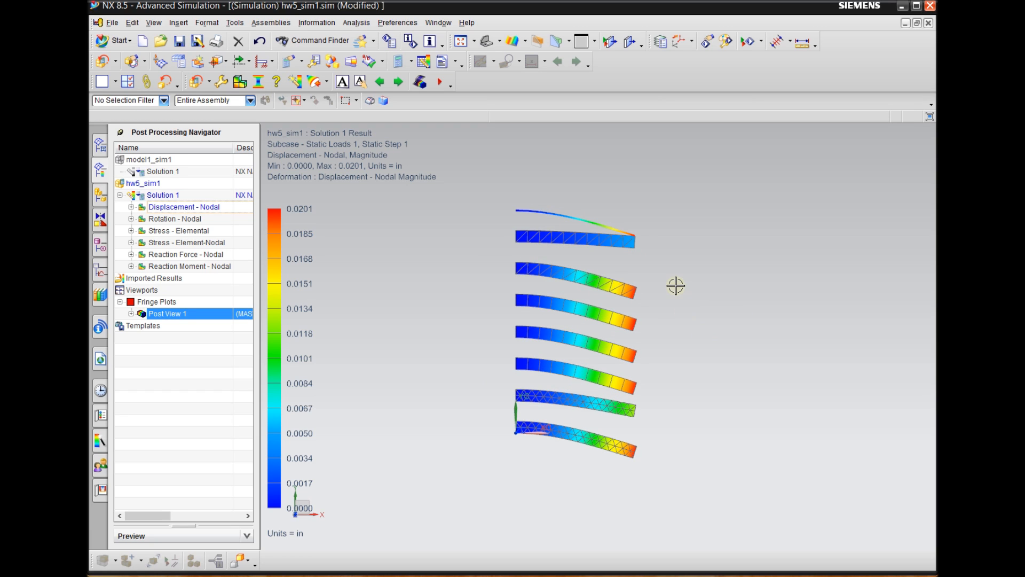
pyautogui.scroll(2, 630, 236)
pyautogui.keyDown('shift'); pyautogui.moveTo(688, 247); pyautogui.dragTo(678, 229, button='middle'); pyautogui.keyUp('shift')
pyautogui.scroll(1, 641, 222)
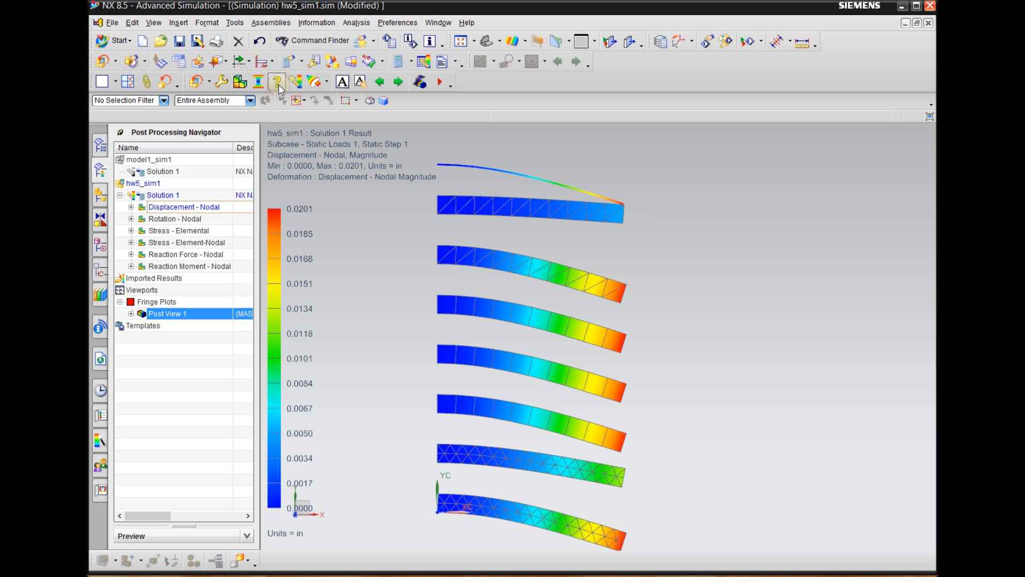
# Identify the nodal displacement at the free end of the topmost line-element beam, marking its result value on the model
pyautogui.click(280, 102)
pyautogui.moveTo(313, 135); pyautogui.dragTo(190, 133)
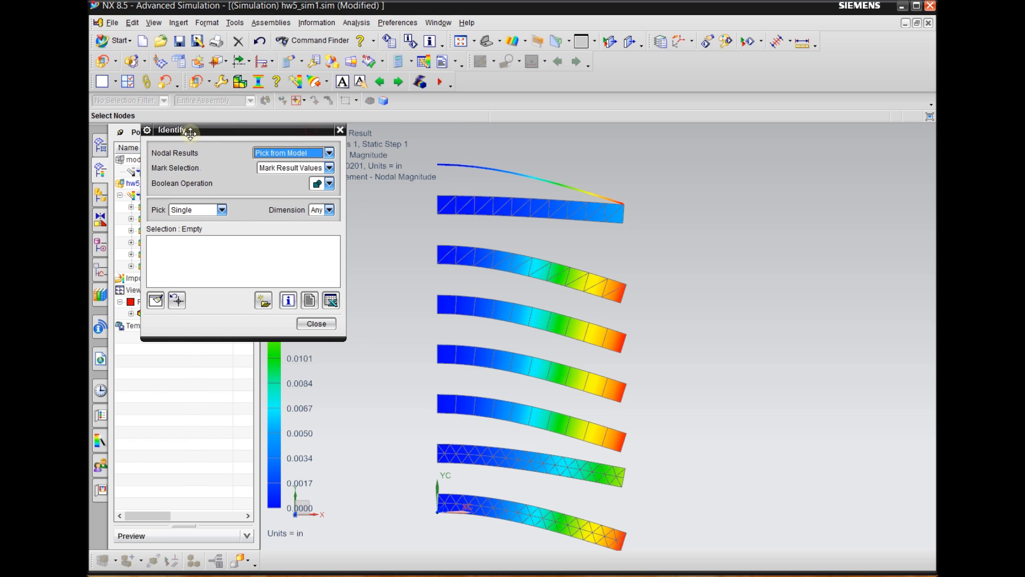
pyautogui.moveTo(625, 202)
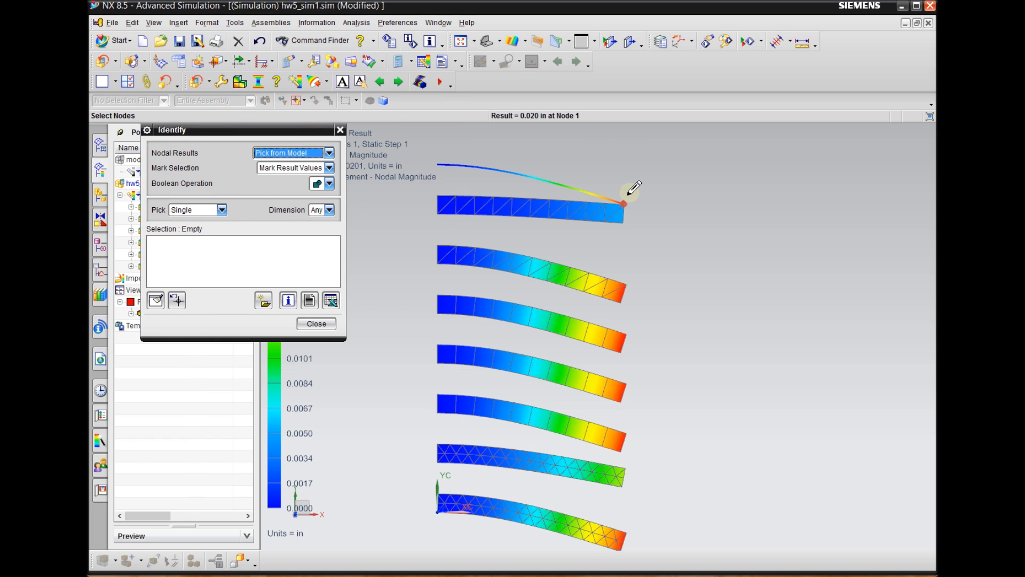
pyautogui.click(625, 199)
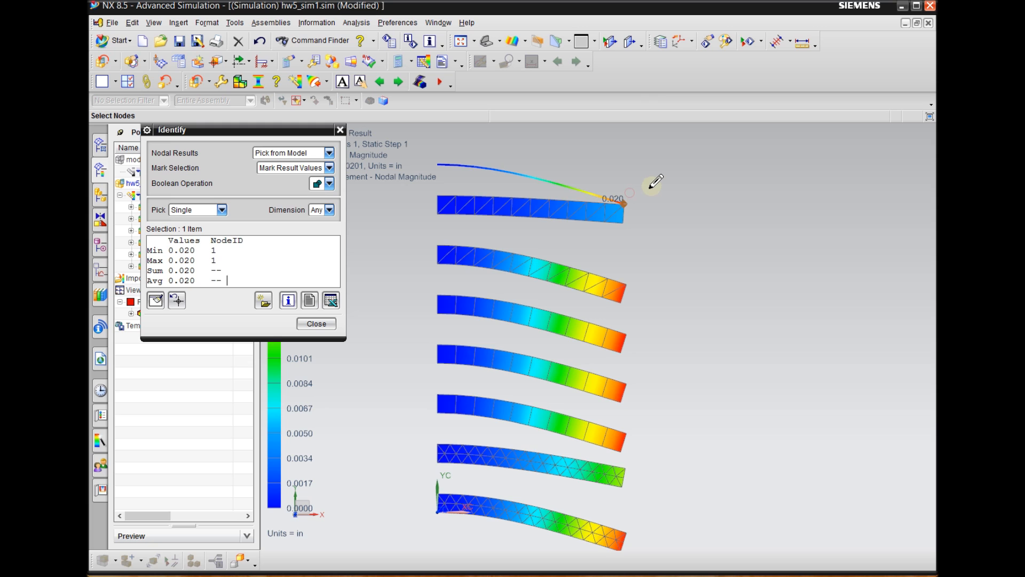
pyautogui.scroll(-3, 791, 192)
pyautogui.moveTo(287, 130); pyautogui.dragTo(858, 130)
pyautogui.scroll(-2, 361, 280)
pyautogui.scroll(4, 545, 227)
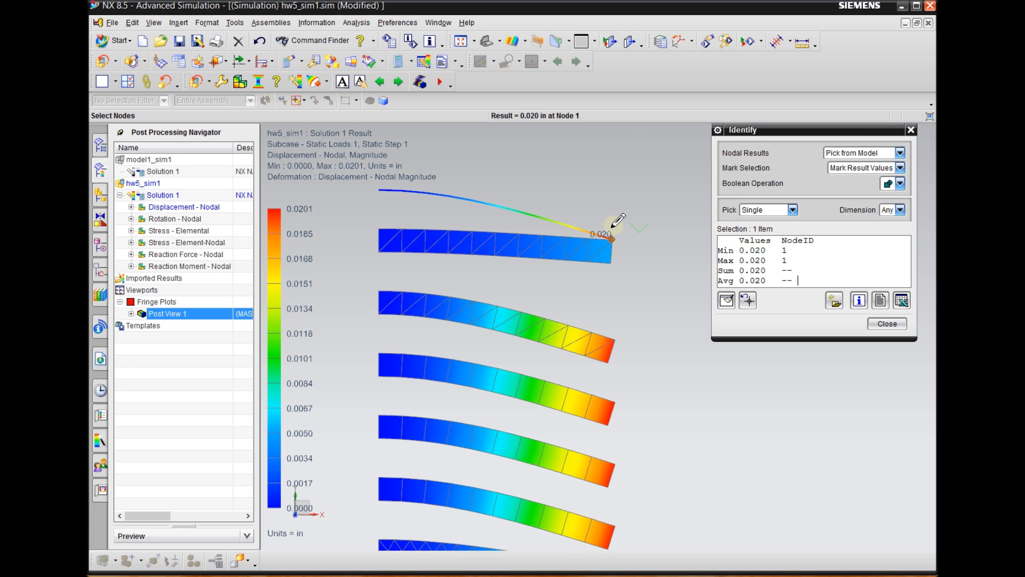
pyautogui.scroll(-1, 590, 183)
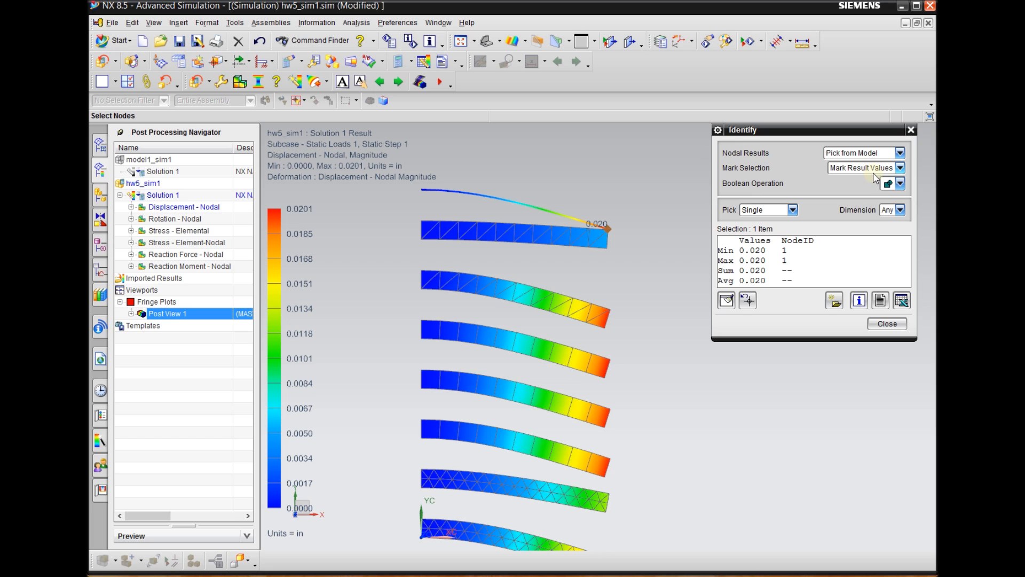
pyautogui.click(901, 184)
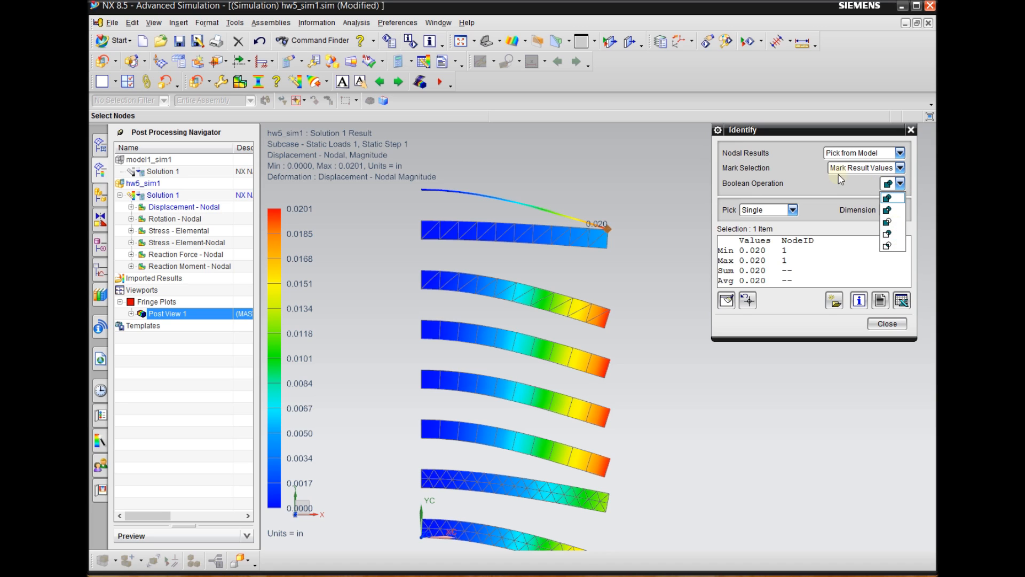
pyautogui.click(813, 184)
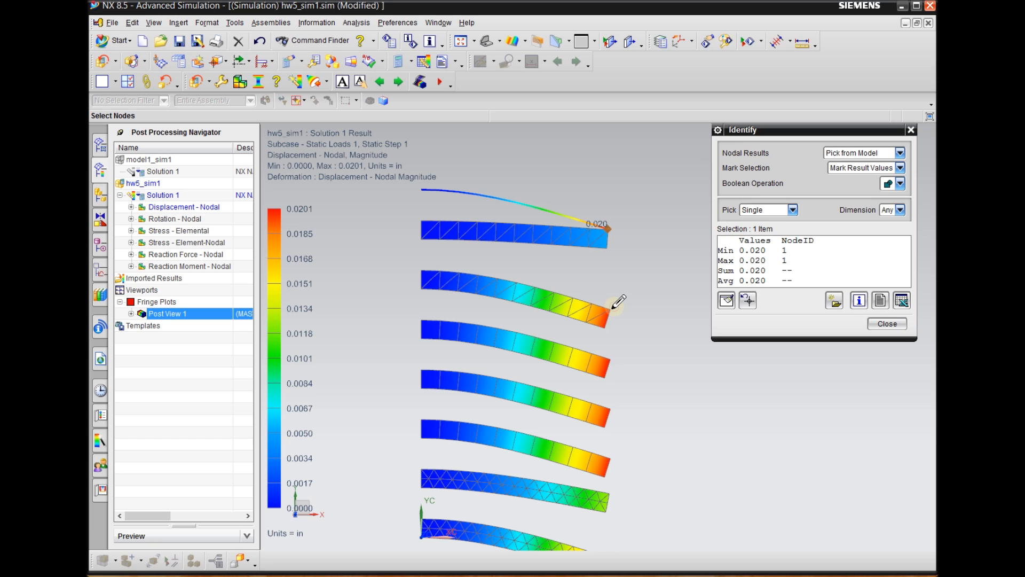
pyautogui.scroll(-3, 618, 302)
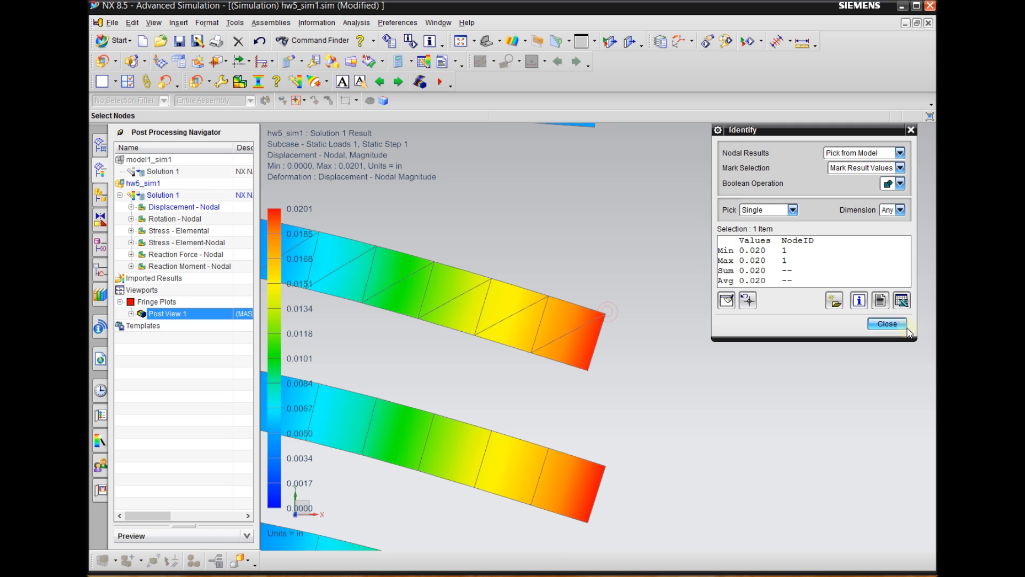
pyautogui.click(887, 323)
# Identify the nodal displacement at the upper free-end corner of the third beam from the top
pyautogui.moveTo(677, 304); pyautogui.dragTo(622, 290, button='middle')
pyautogui.moveTo(699, 298); pyautogui.dragTo(655, 293, button='middle')
pyautogui.click(275, 82)
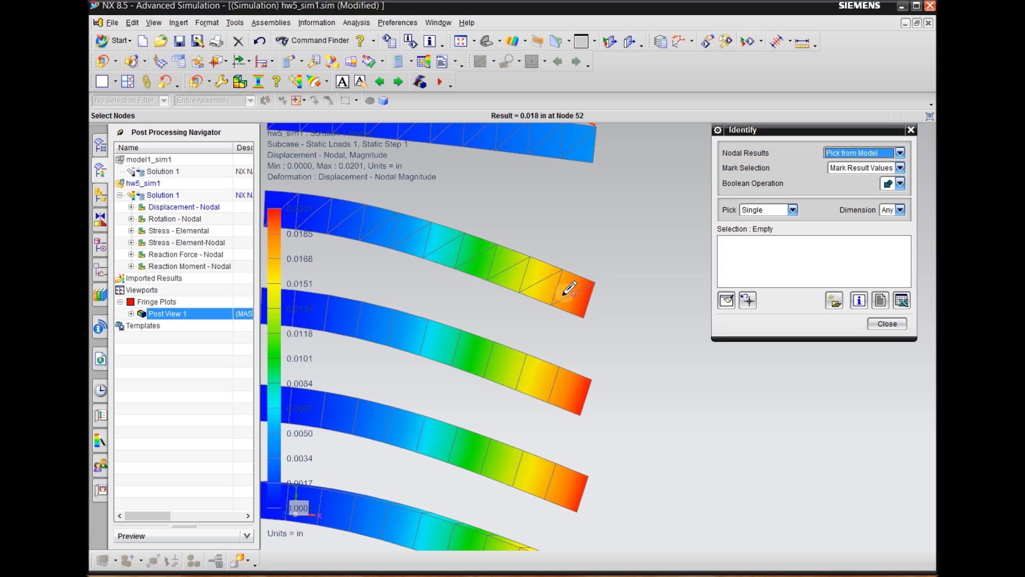
pyautogui.click(594, 279)
pyautogui.moveTo(599, 334); pyautogui.dragTo(618, 370, button='middle')
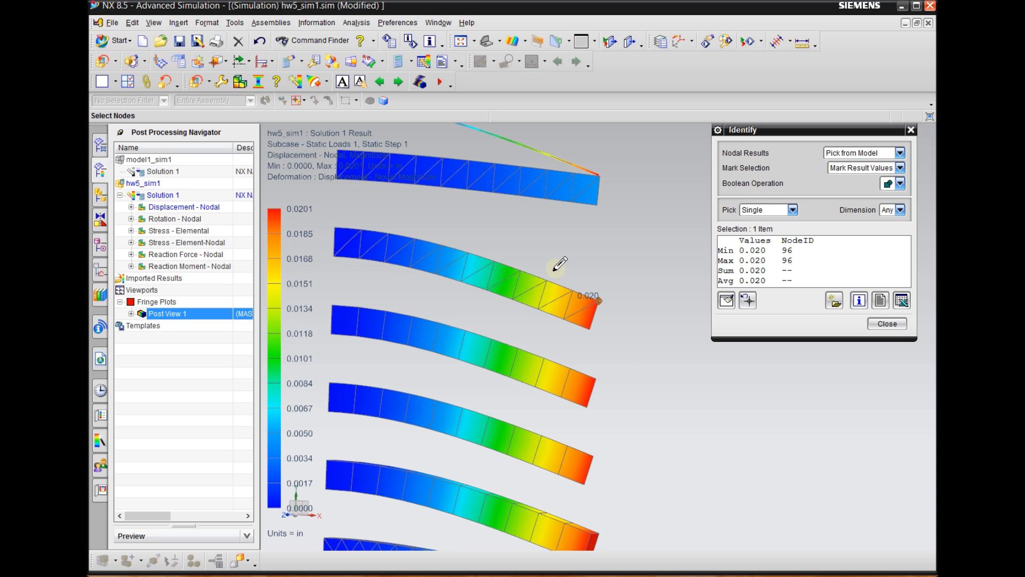
# Inspect the free ends of the two uppermost beams up close with result identification active, and end the identification
pyautogui.scroll(1, 565, 434)
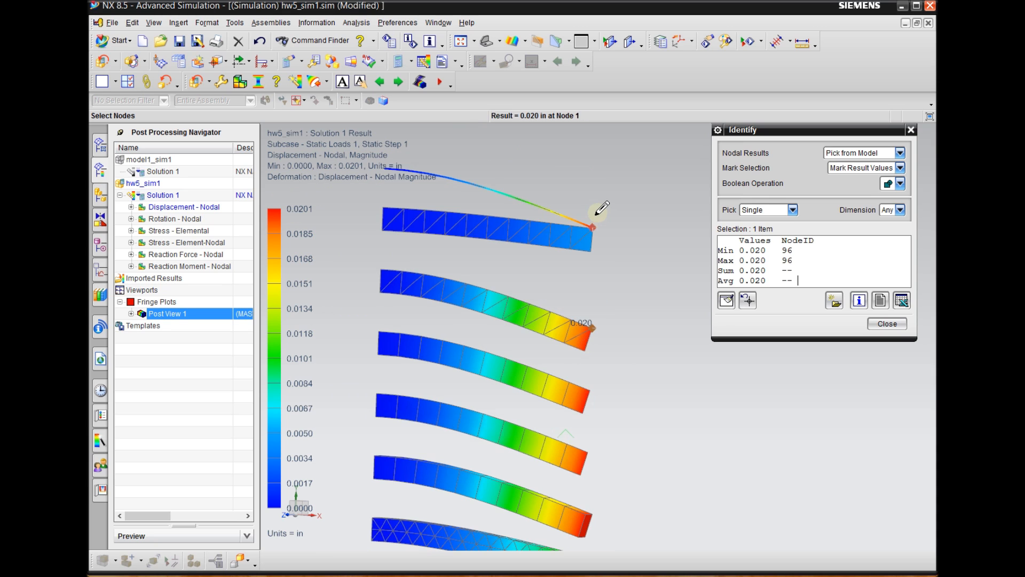
pyautogui.scroll(-2, 602, 208)
pyautogui.scroll(1, 635, 230)
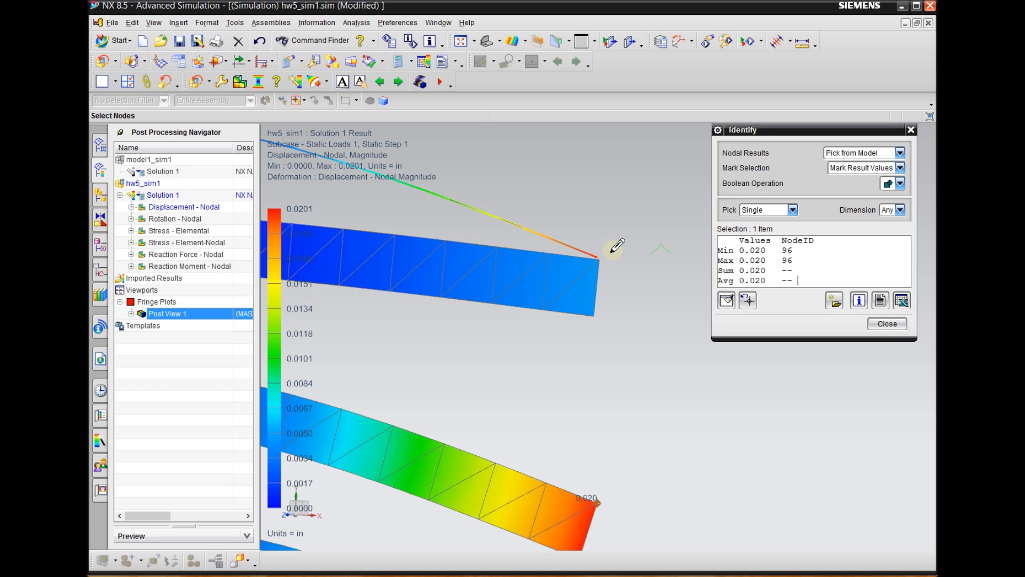
pyautogui.scroll(2, 683, 313)
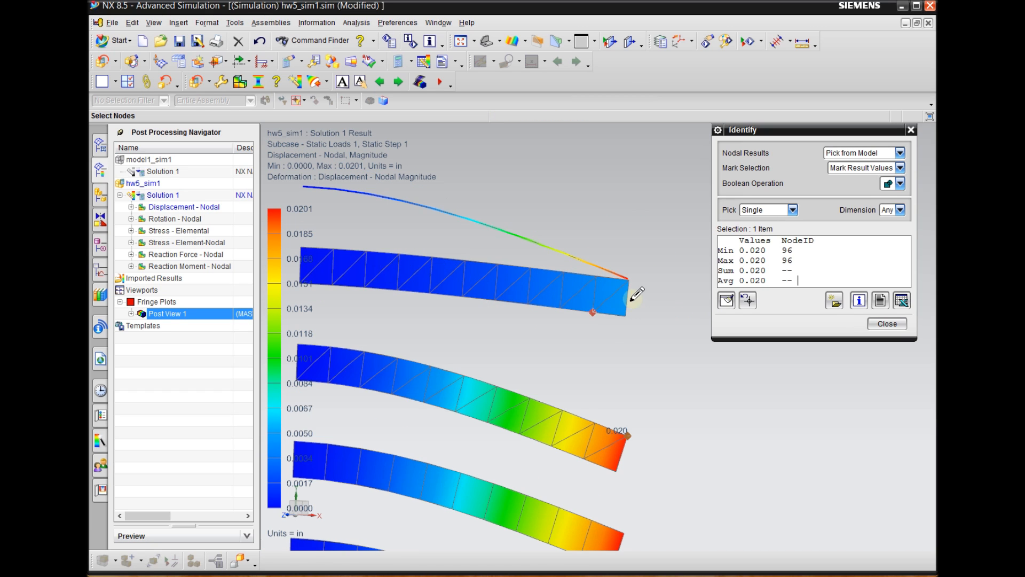
pyautogui.scroll(-1, 639, 288)
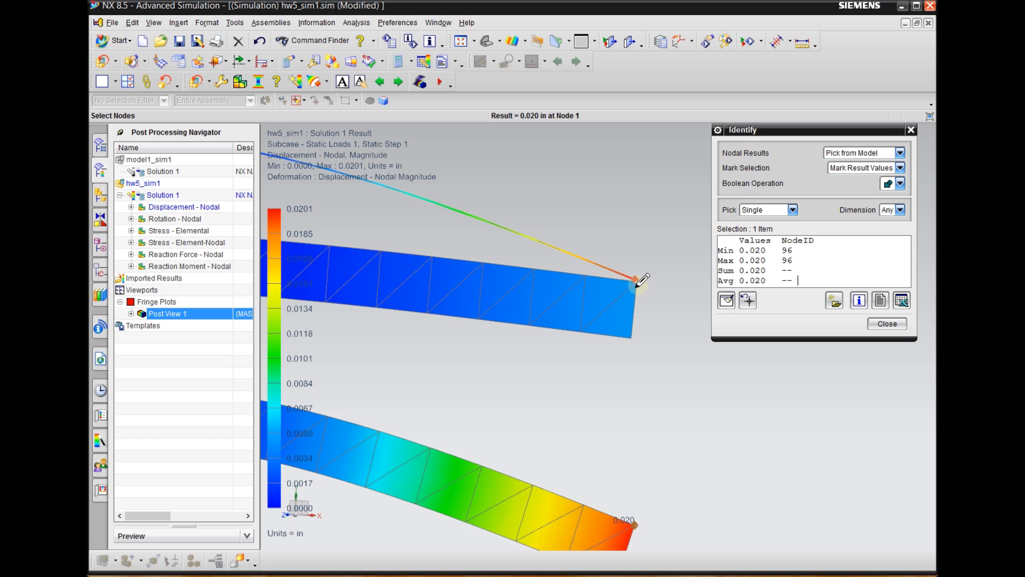
pyautogui.scroll(-2, 642, 279)
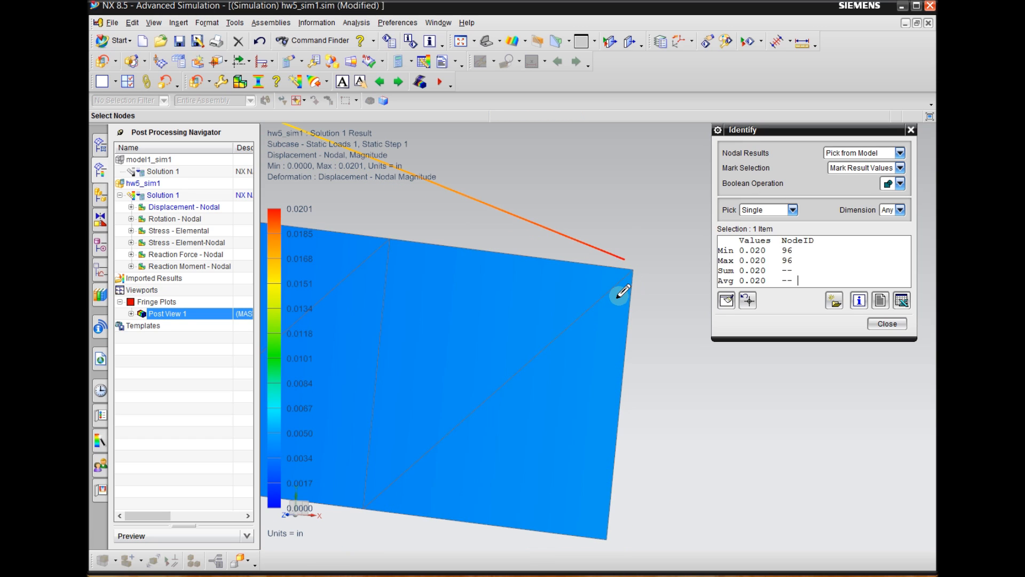
pyautogui.click(886, 324)
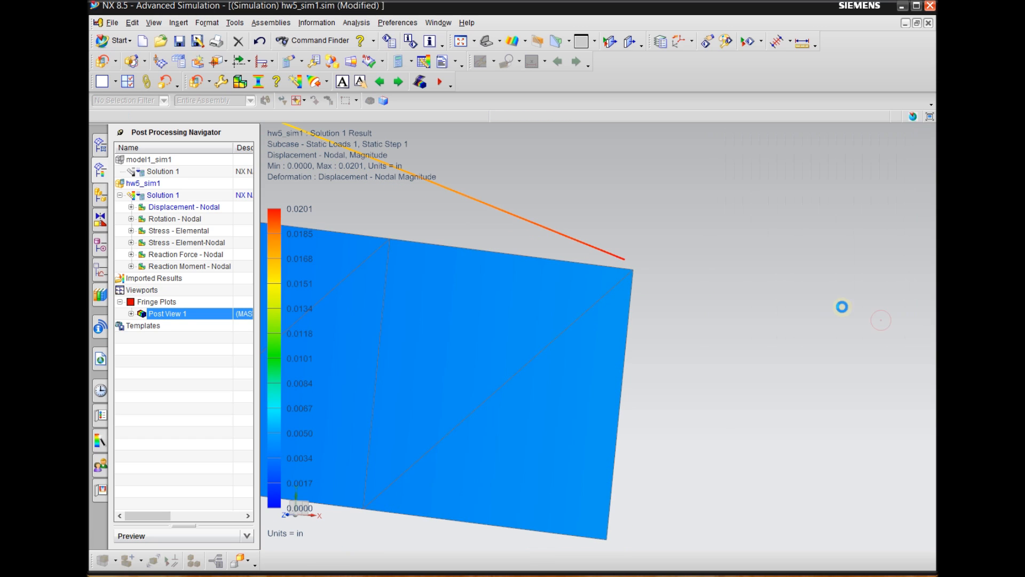
# Identify the nodal displacement at the upper free-end corners of the second and the seventh beam from the top, marking the result values
pyautogui.click(277, 81)
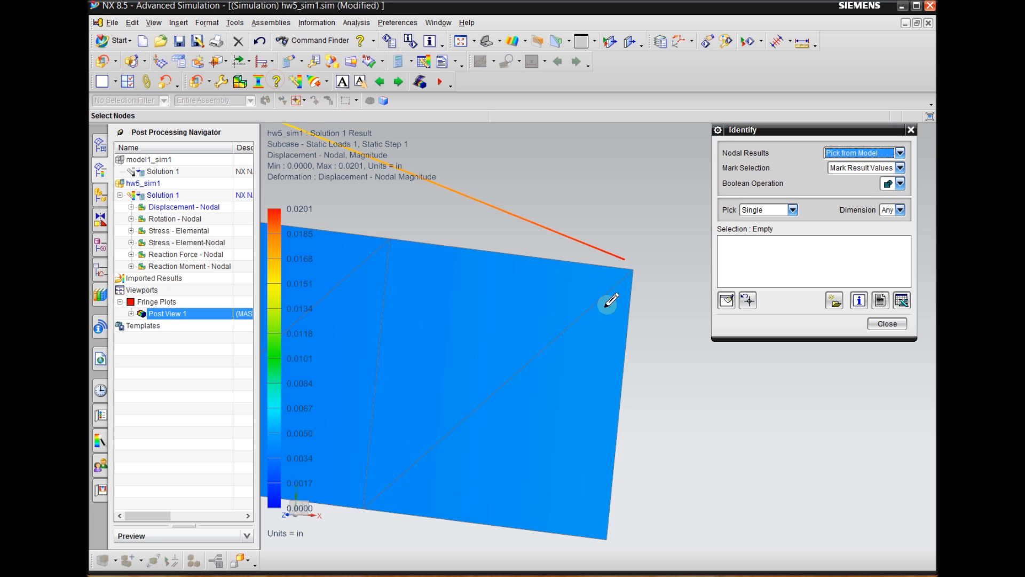
pyautogui.click(631, 270)
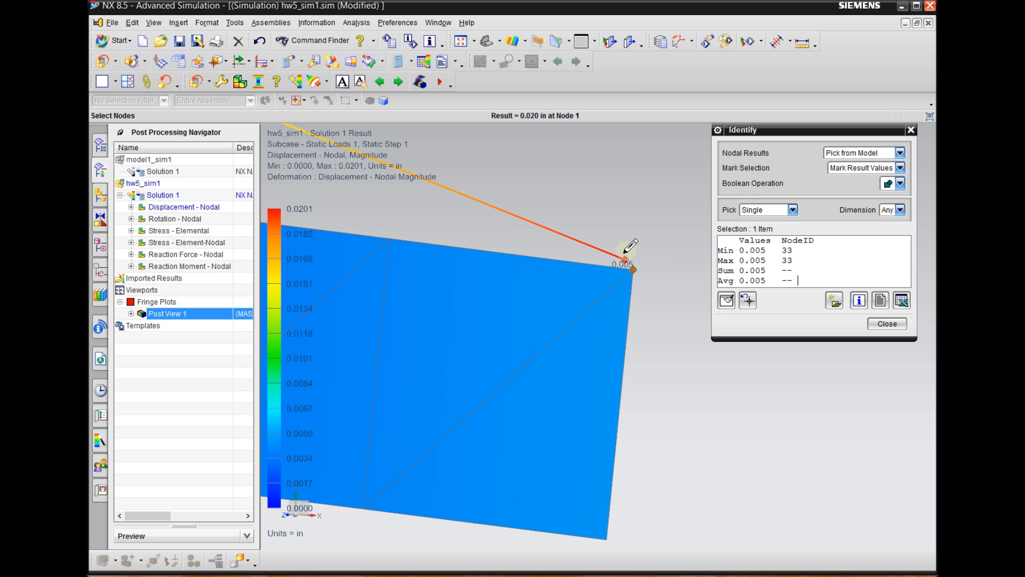
pyautogui.scroll(-5, 635, 235)
pyautogui.scroll(-4, 645, 227)
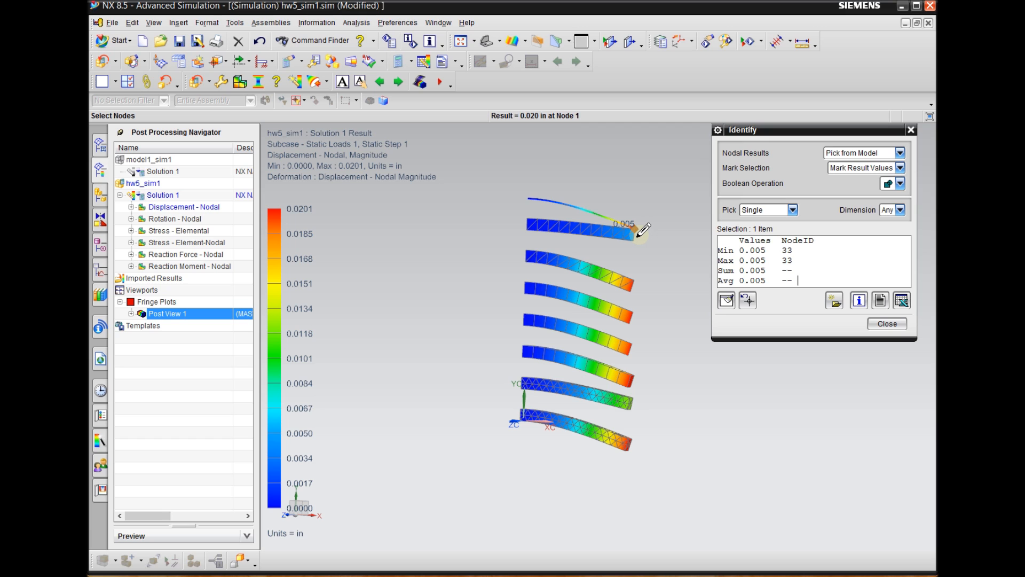
pyautogui.scroll(-5, 638, 403)
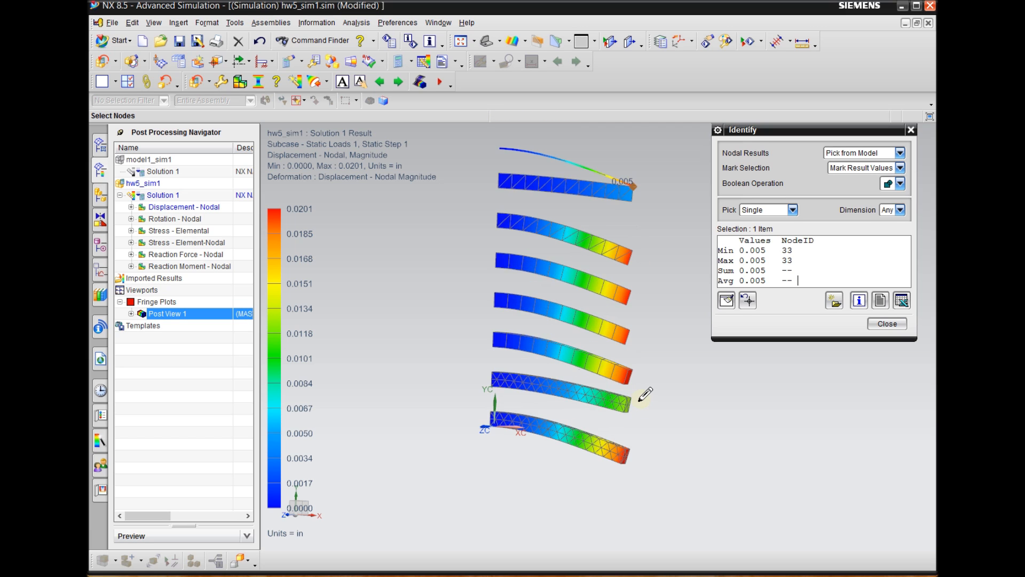
pyautogui.scroll(-4, 635, 404)
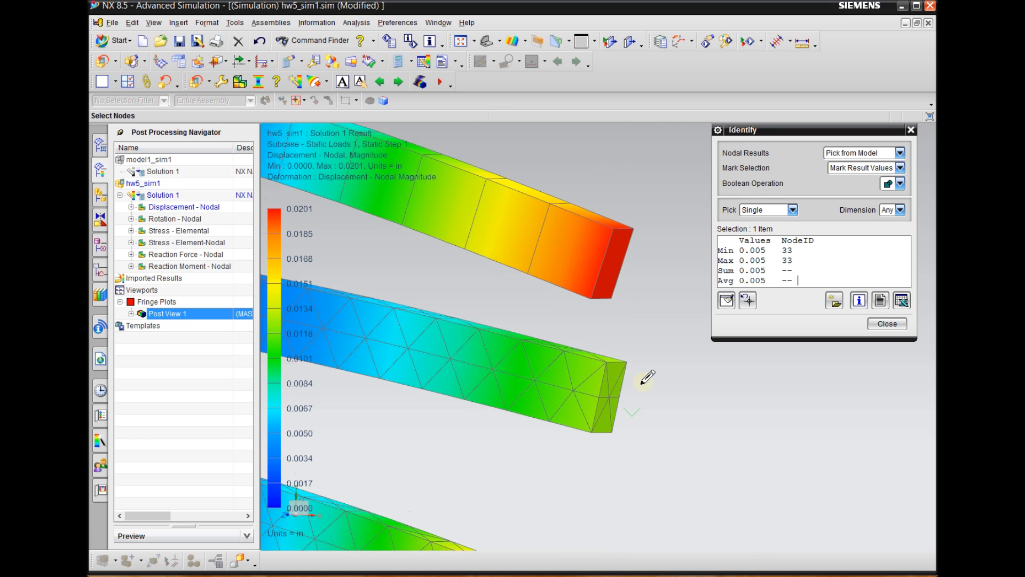
pyautogui.click(620, 356)
# Examine the marked free end of the seventh beam against the other beams' displacement contours, and end the result identification
pyautogui.scroll(-2, 614, 357)
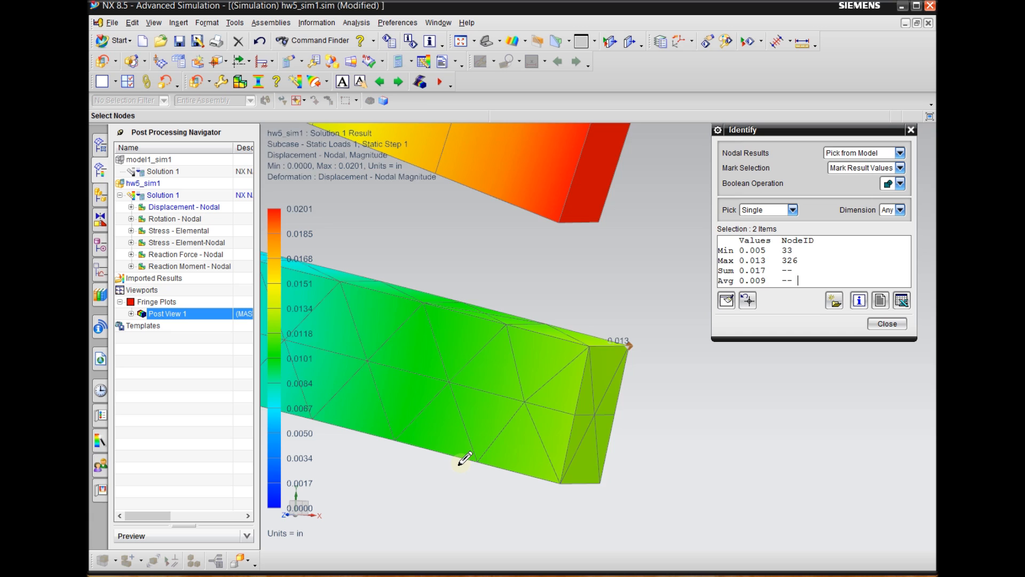
pyautogui.scroll(2, 458, 451)
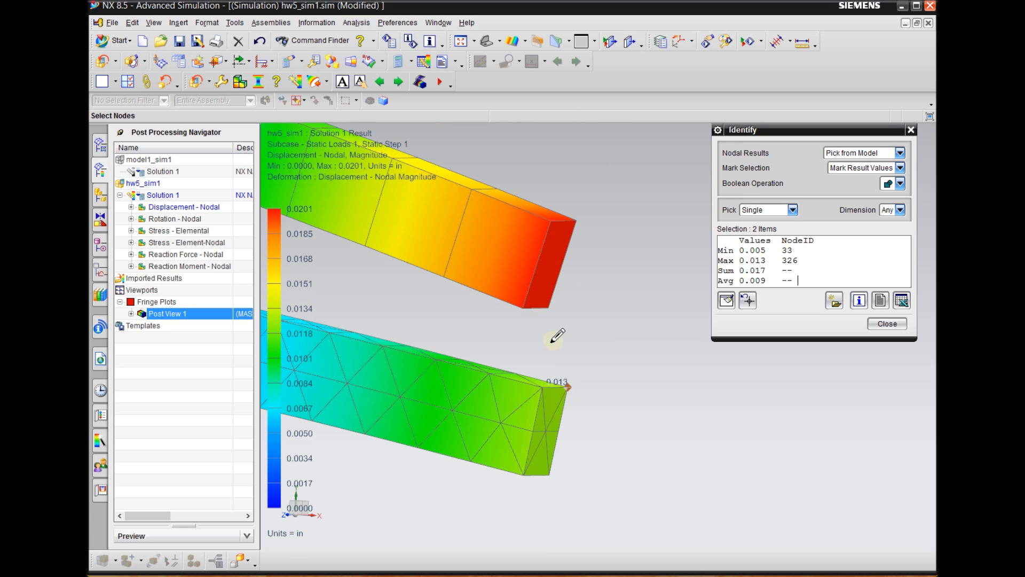
pyautogui.scroll(2, 623, 243)
pyautogui.scroll(3, 633, 323)
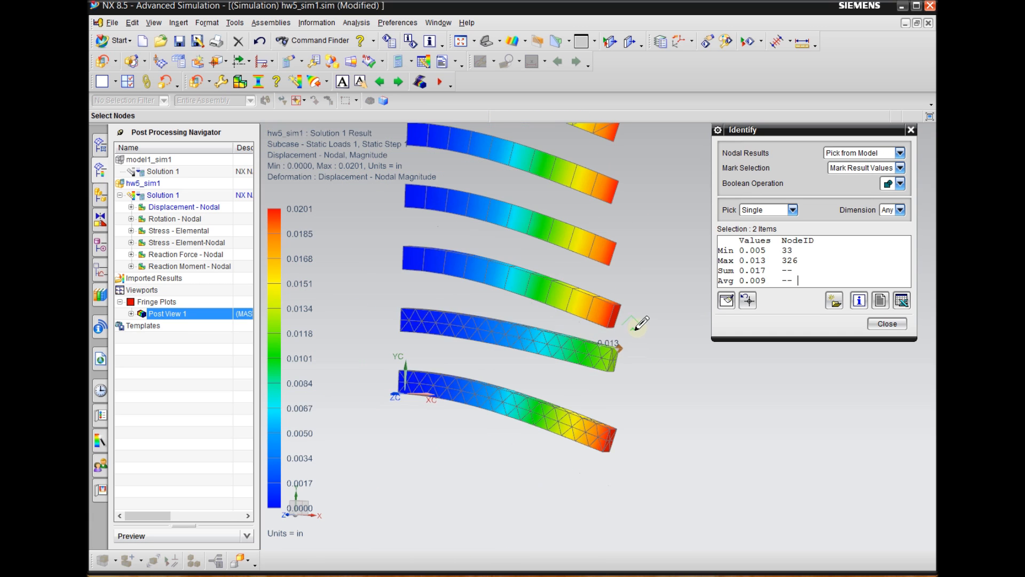
pyautogui.scroll(-4, 612, 377)
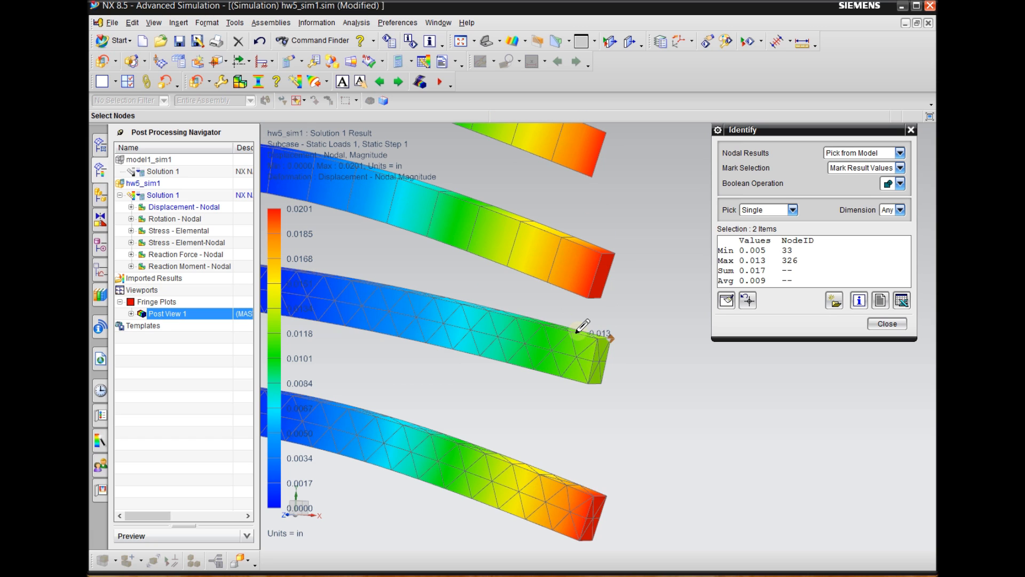
pyautogui.scroll(4, 593, 418)
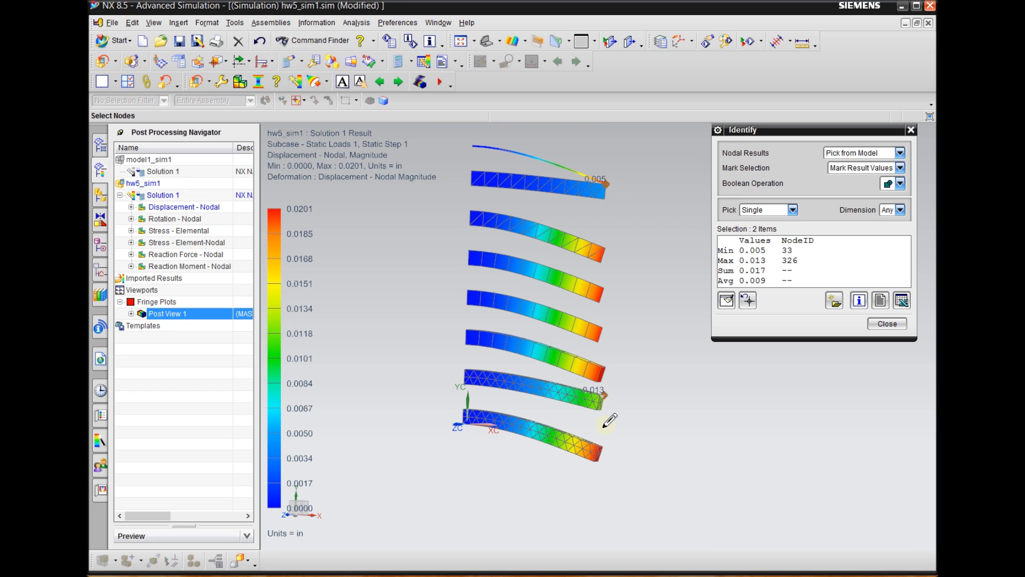
pyautogui.scroll(-3, 595, 416)
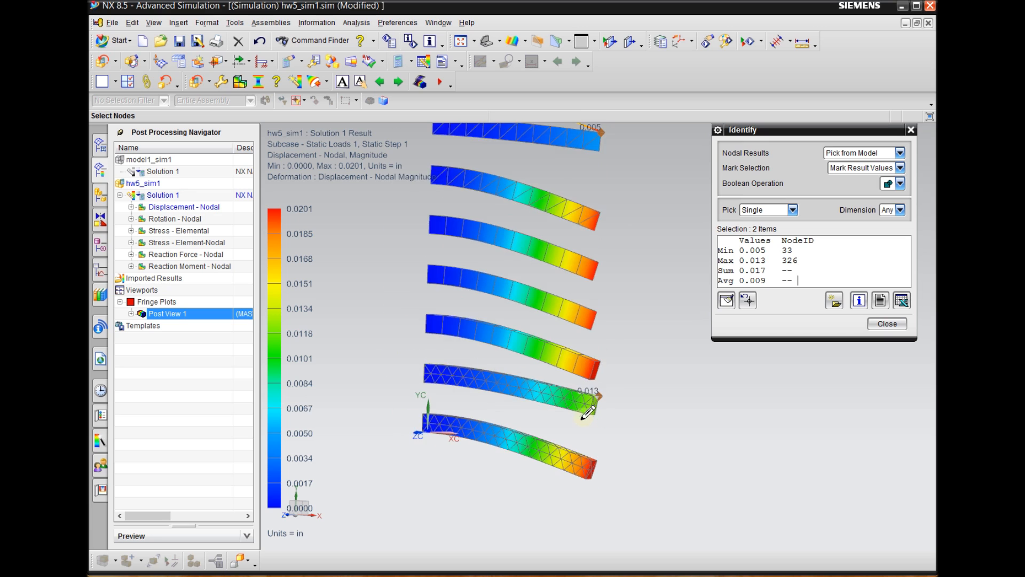
pyautogui.scroll(-2, 587, 414)
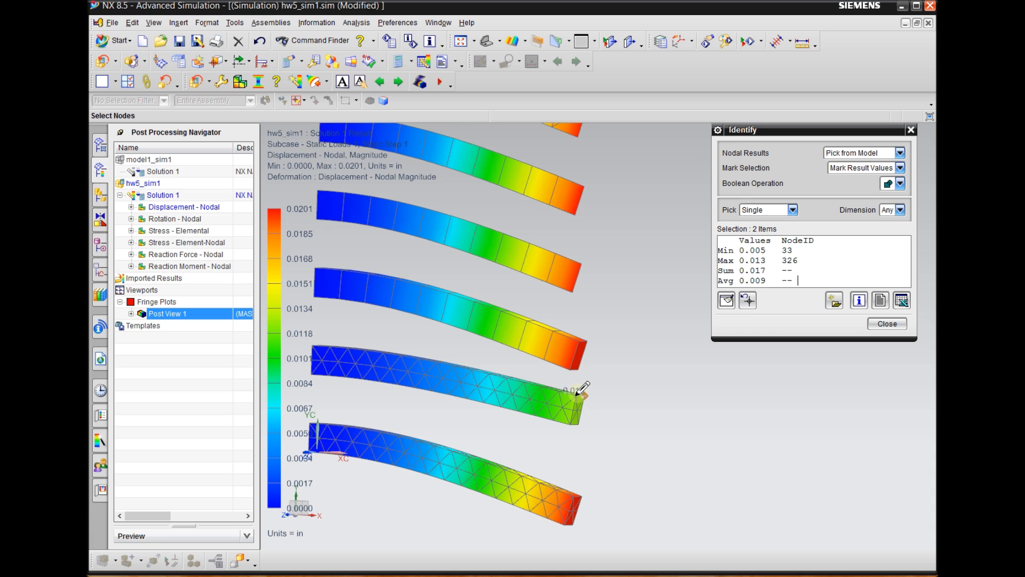
pyautogui.scroll(-1, 581, 394)
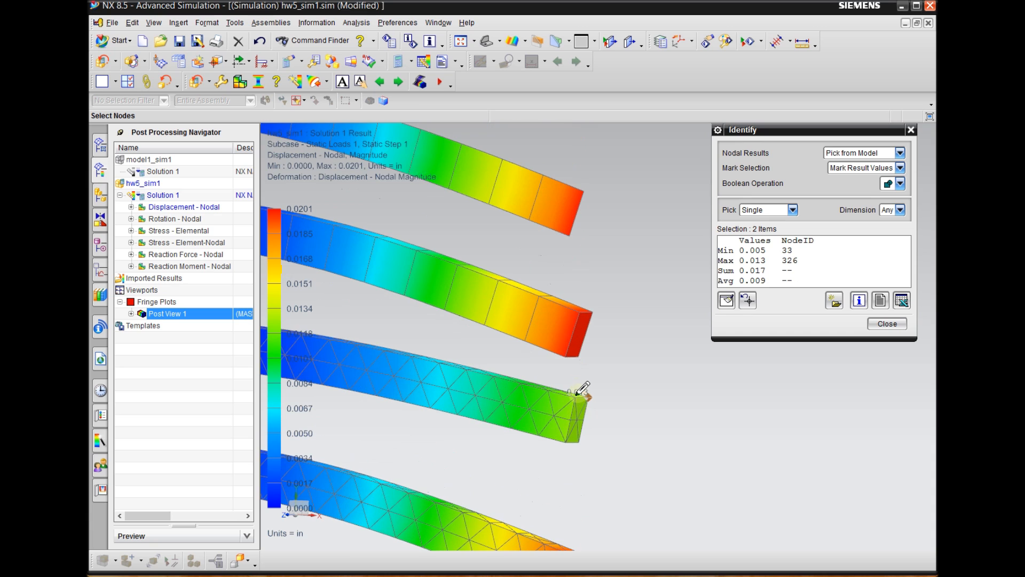
pyautogui.click(911, 131)
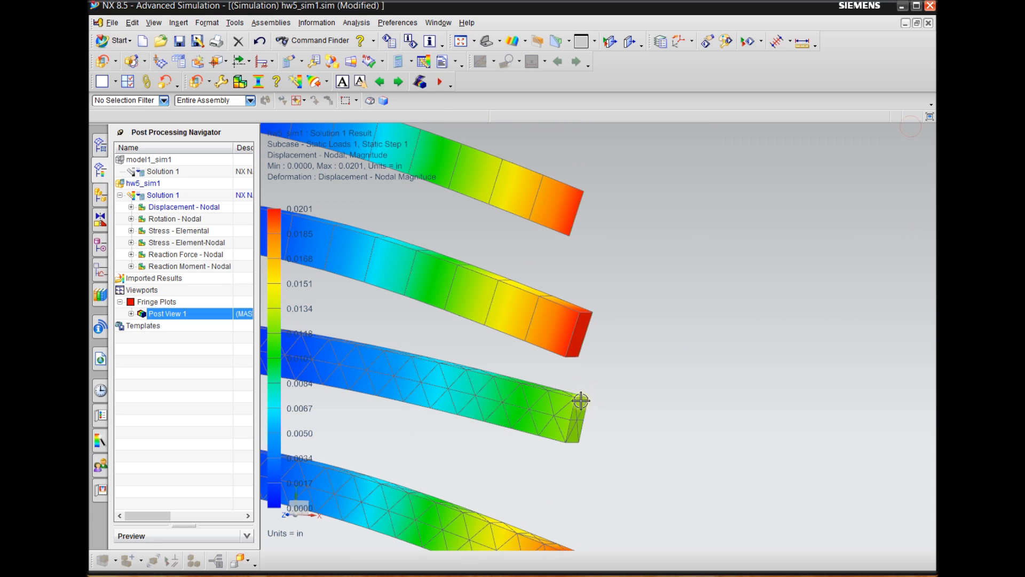
# Compare the displacement contours of all eight beams against the colour scale, orienting the model to a straight front view
pyautogui.scroll(-1, 578, 405)
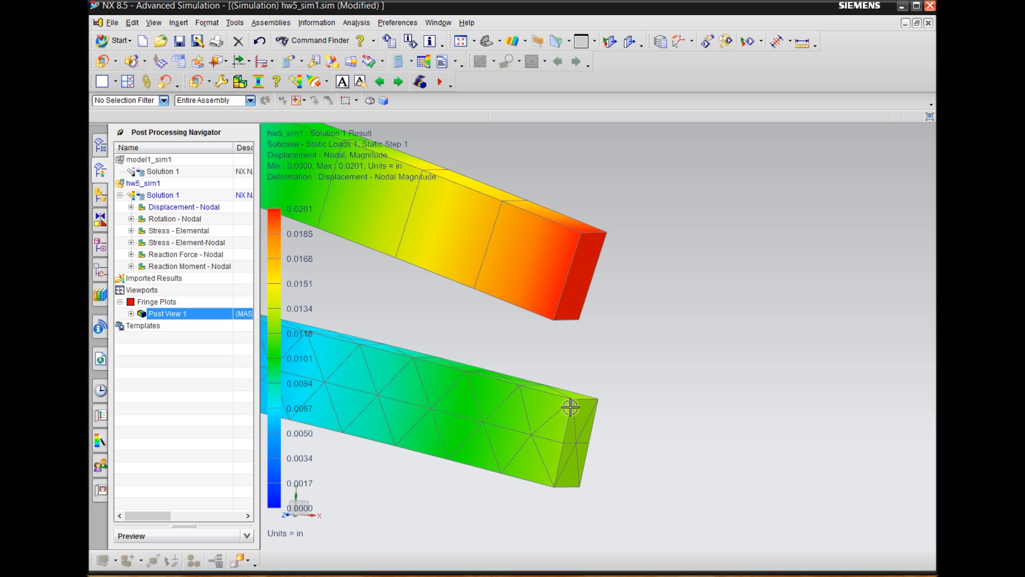
pyautogui.scroll(2, 585, 486)
pyautogui.scroll(1, 557, 486)
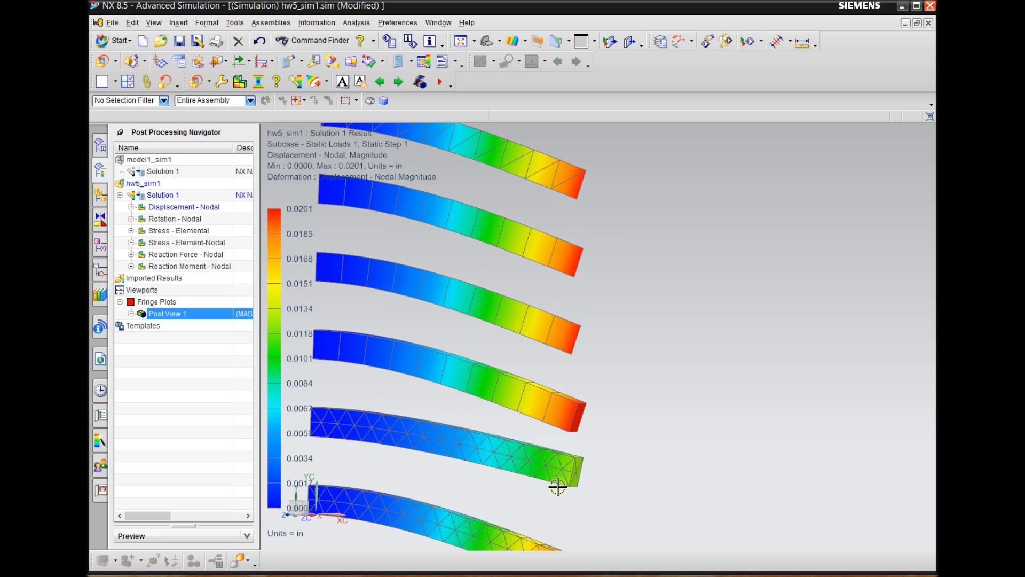
pyautogui.scroll(1, 552, 487)
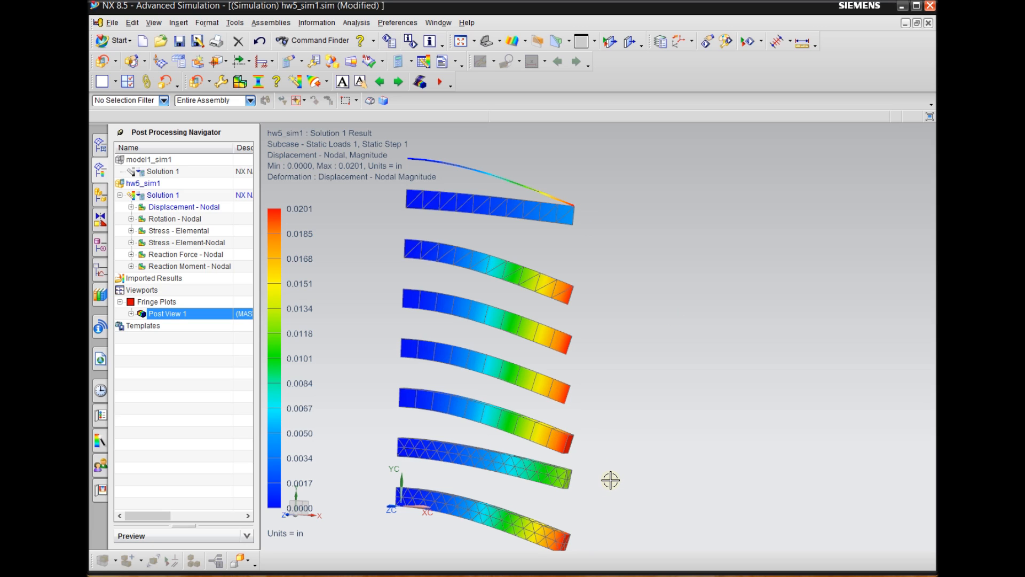
pyautogui.press('F8')
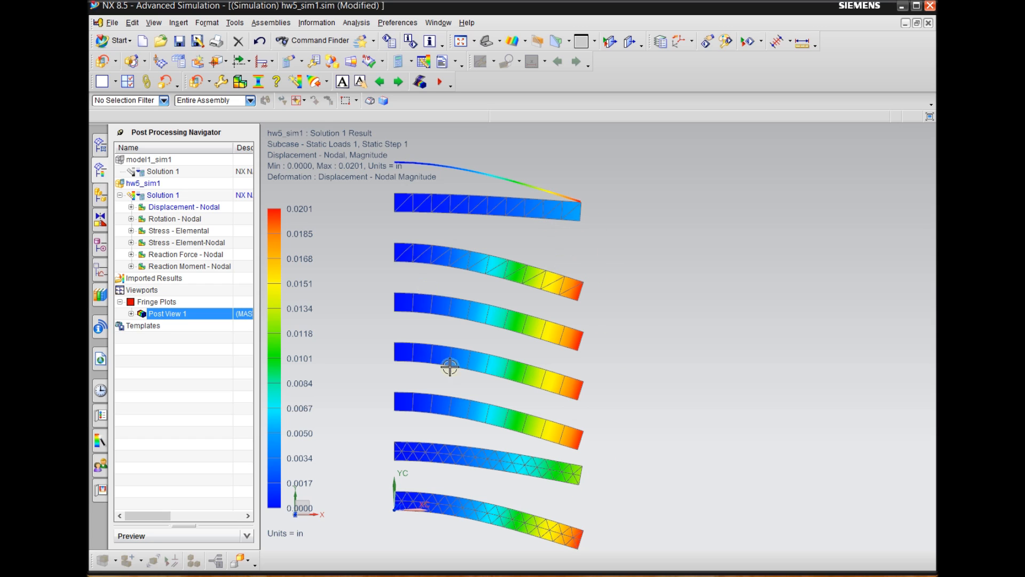
pyautogui.scroll(-1, 447, 367)
pyautogui.keyDown('shift'); pyautogui.moveTo(482, 355); pyautogui.dragTo(511, 355, button='middle'); pyautogui.keyUp('shift')
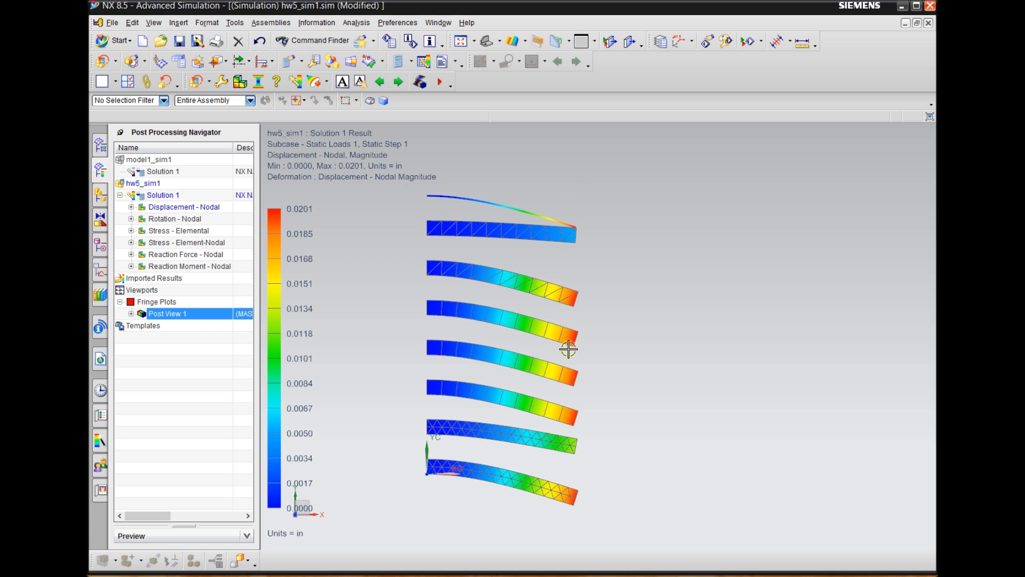
pyautogui.scroll(-1, 474, 437)
pyautogui.scroll(1, 532, 417)
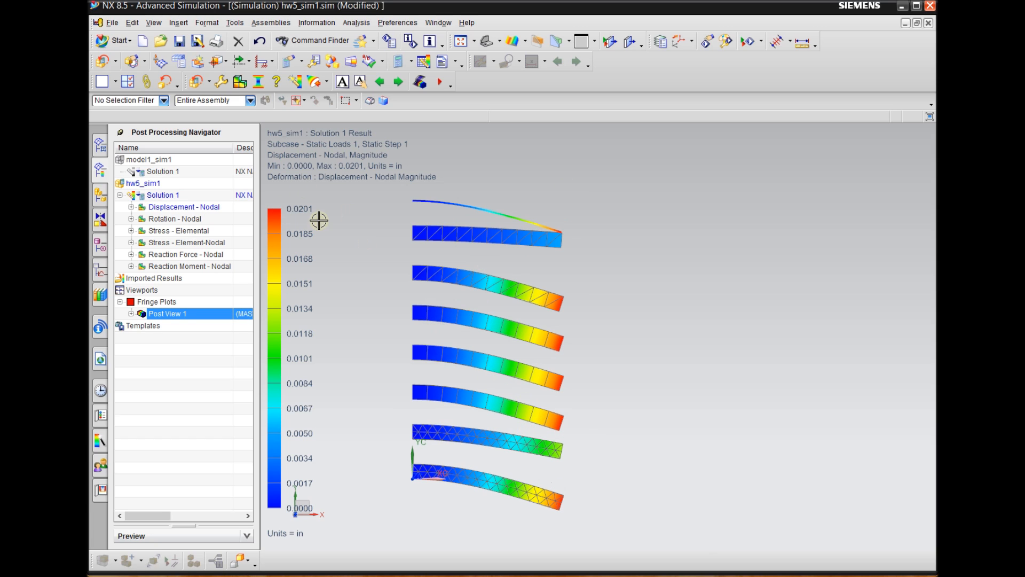
pyautogui.keyDown('shift'); pyautogui.moveTo(382, 253); pyautogui.dragTo(434, 229, button='middle'); pyautogui.keyUp('shift')
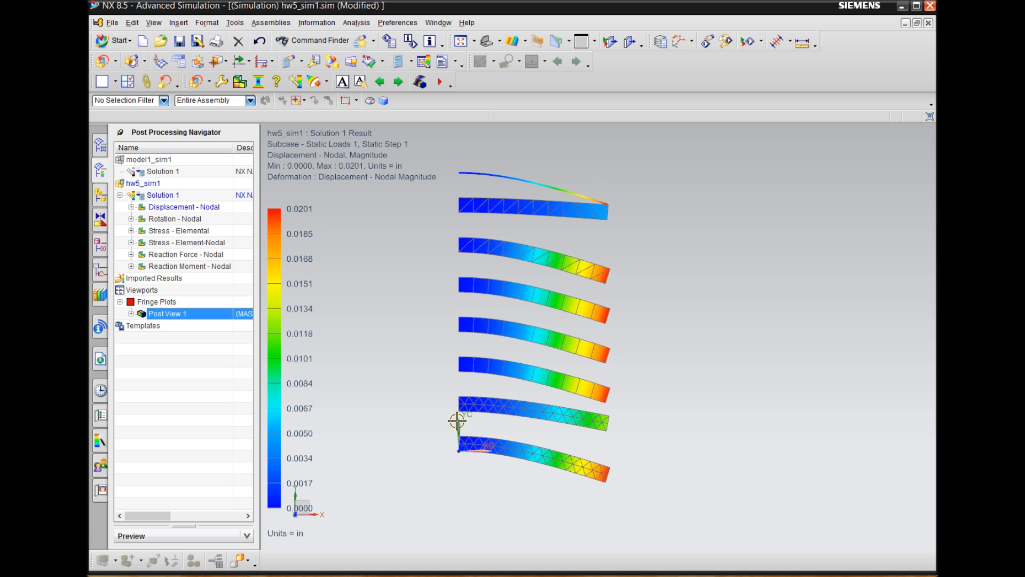
pyautogui.scroll(-2, 412, 442)
pyautogui.scroll(2, 404, 351)
pyautogui.moveTo(404, 351)
pyautogui.keyDown('shift'); pyautogui.mouseDown(button='middle')
pyautogui.moveTo(404, 320)
pyautogui.moveTo(402, 339)
pyautogui.mouseUp(button='middle'); pyautogui.keyUp('shift')
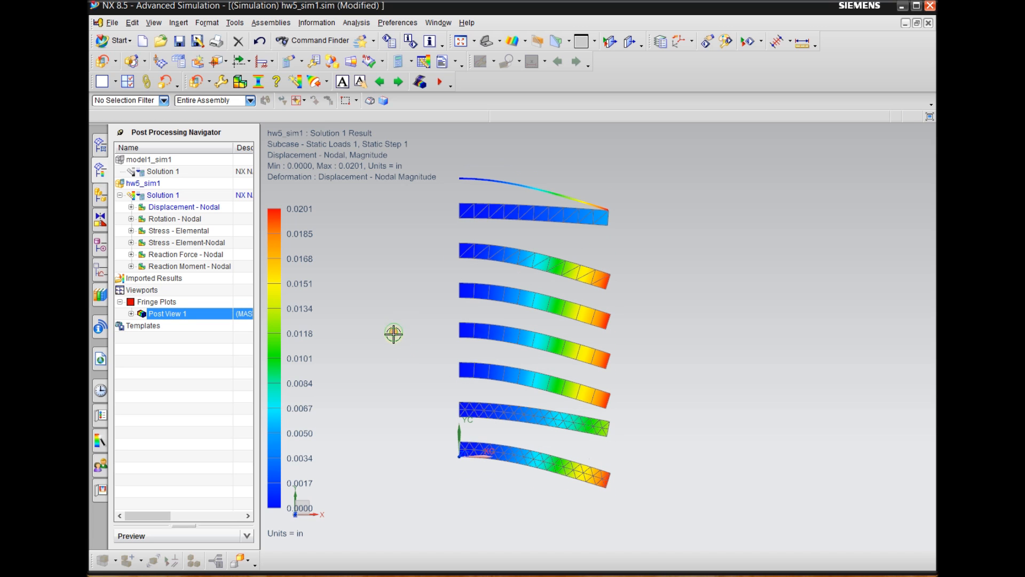